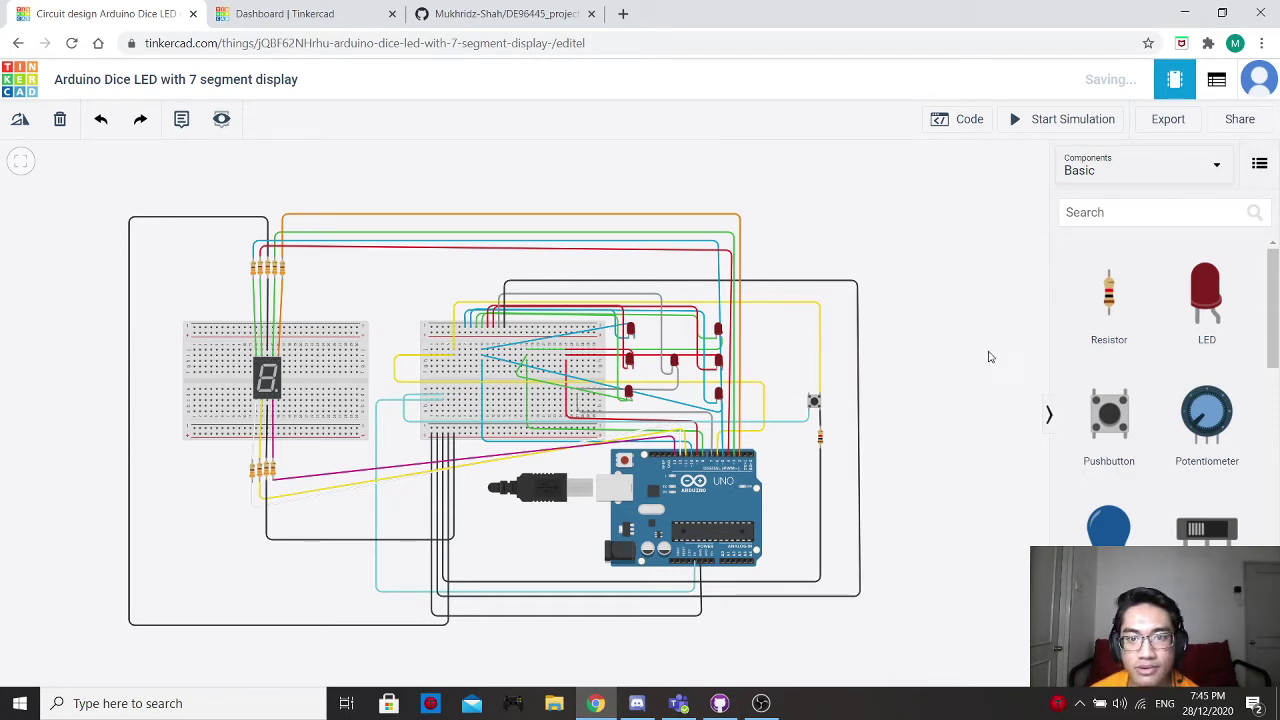
Simulate the finished dice circuit with its code and serial monitor shown, and roll the dice twice with the circuit's pushbutton.
click(975, 124)
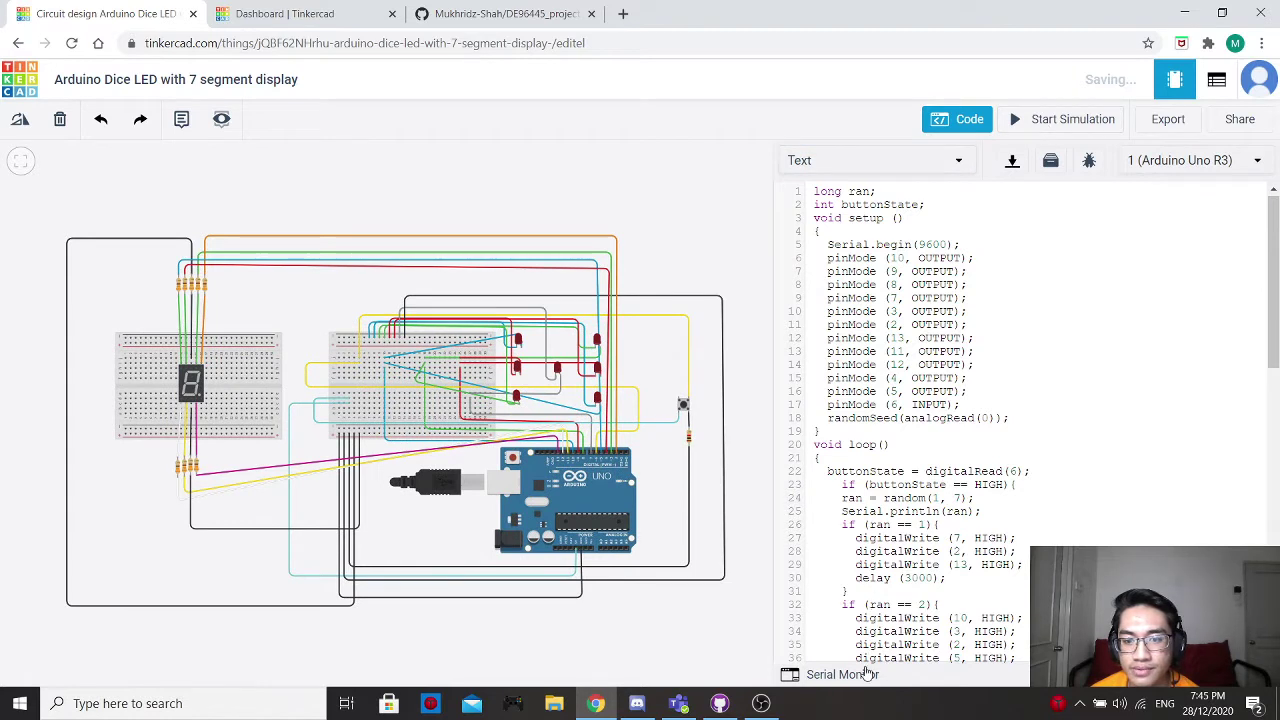
click(1070, 121)
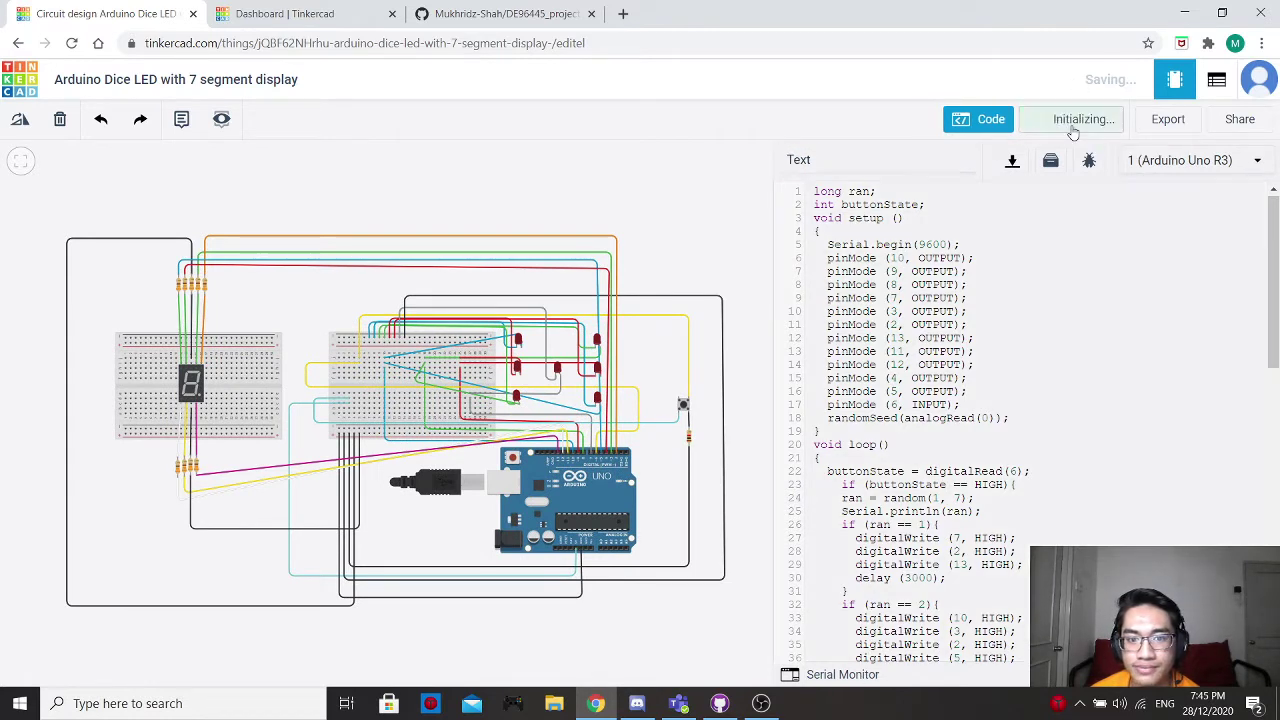
click(850, 676)
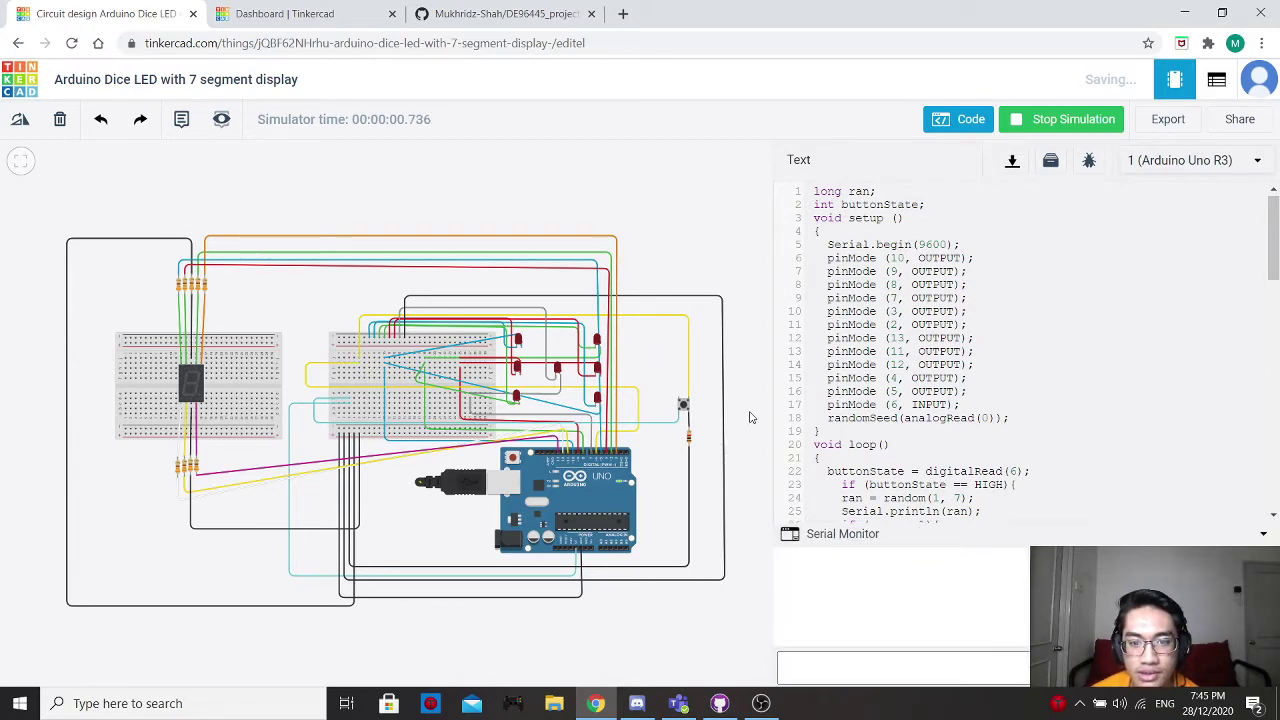
scroll(744, 390, up, 1)
key(f)
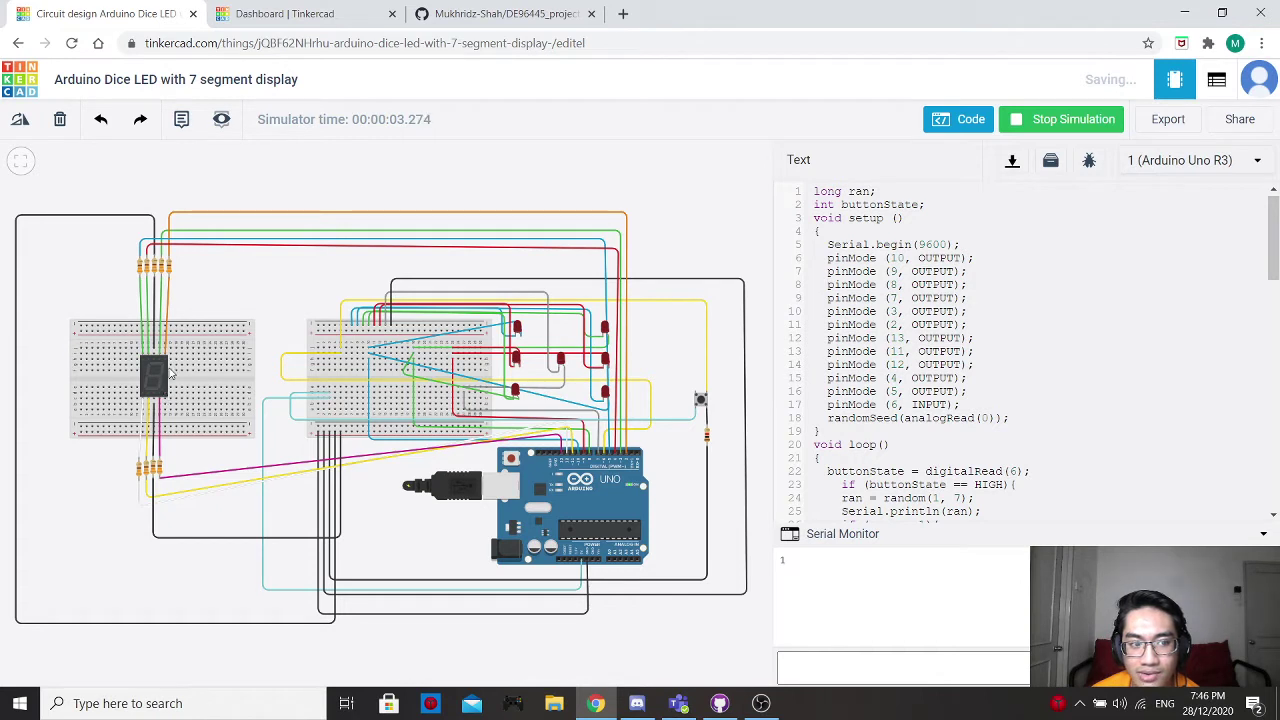
click(700, 400)
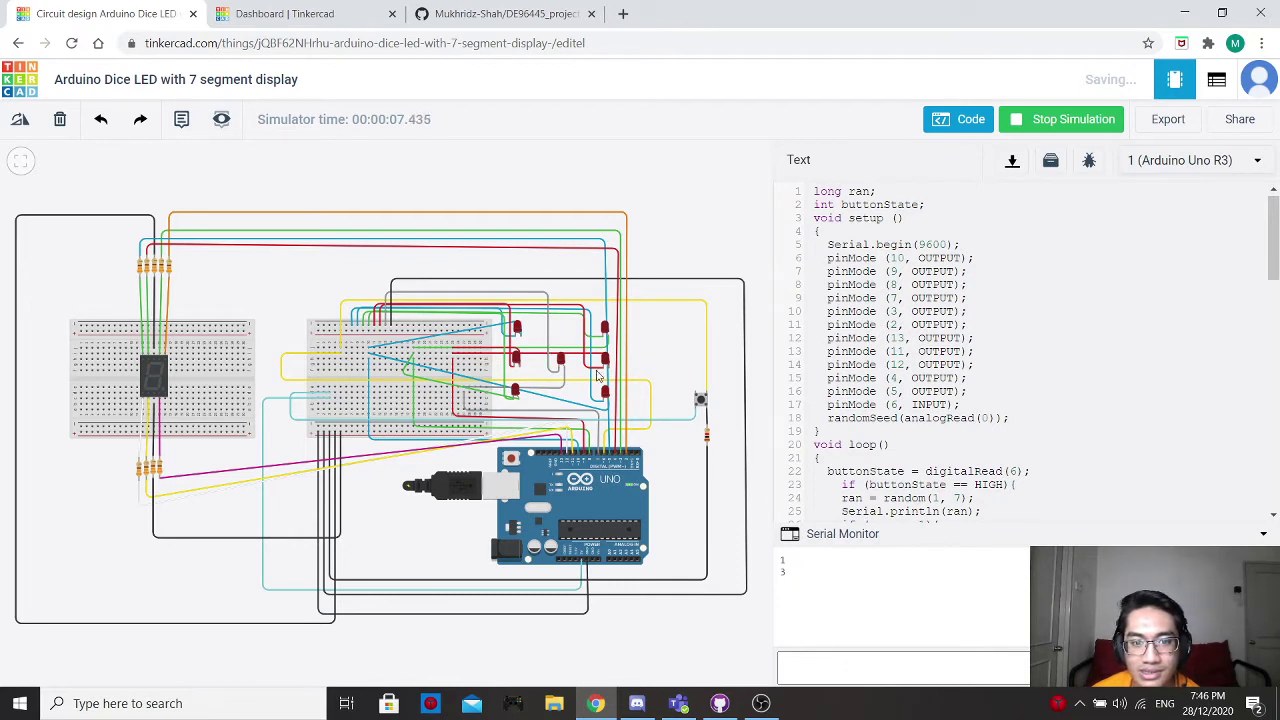
click(700, 400)
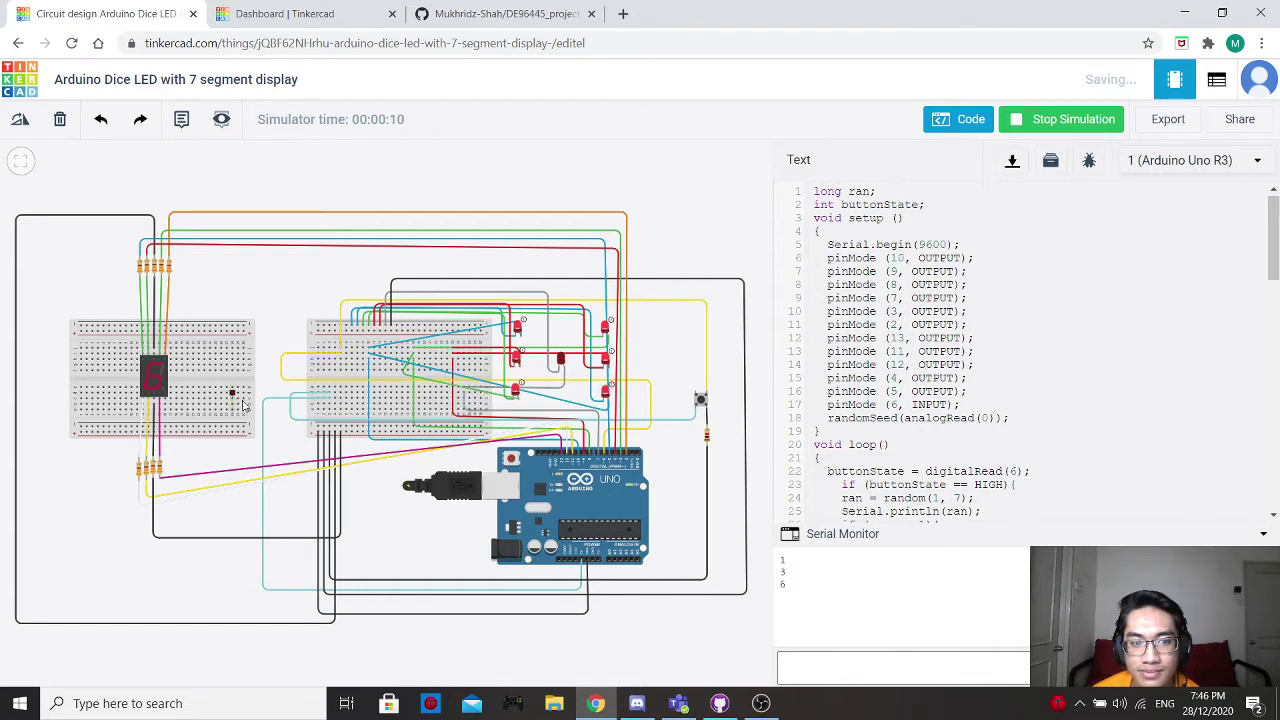
Stop the dice simulation and close the serial monitor and code editor.
click(1006, 135)
click(845, 535)
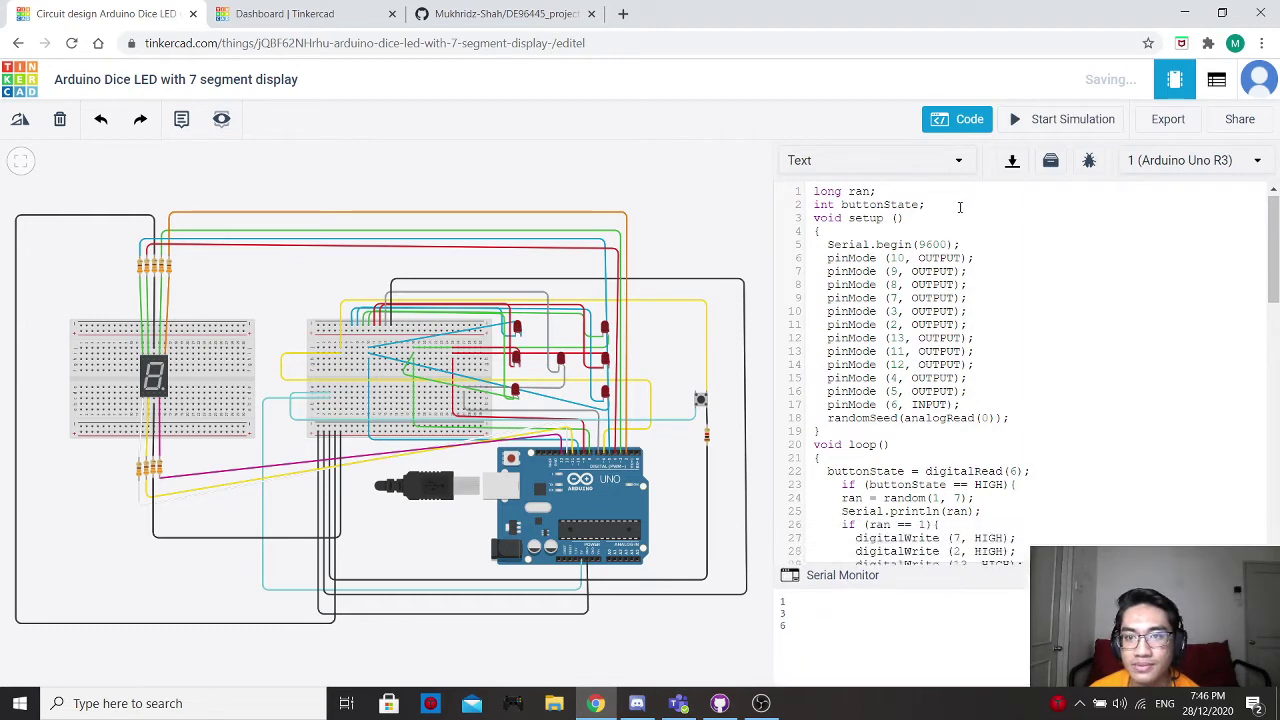
click(957, 119)
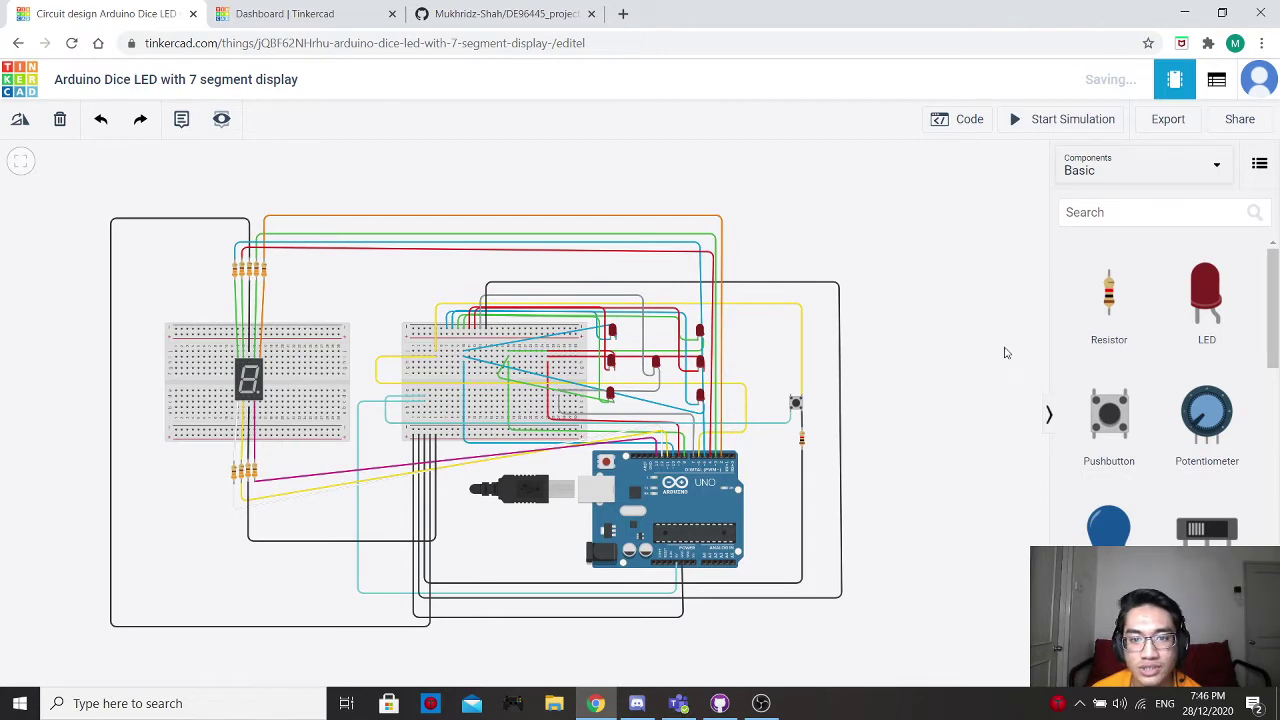
drag(1006, 352, 957, 354)
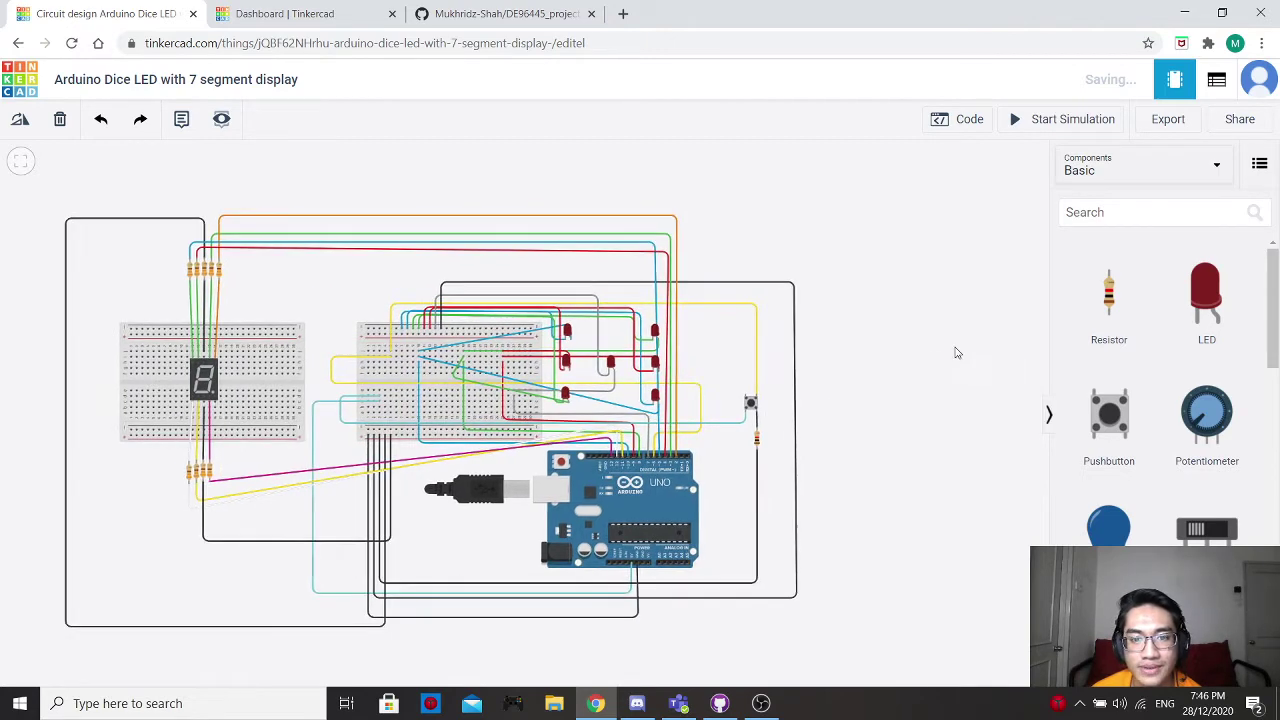
Create a new circuit from the Circuits section of the Tinkercad dashboard and dismiss the tip about starter circuits.
click(334, 14)
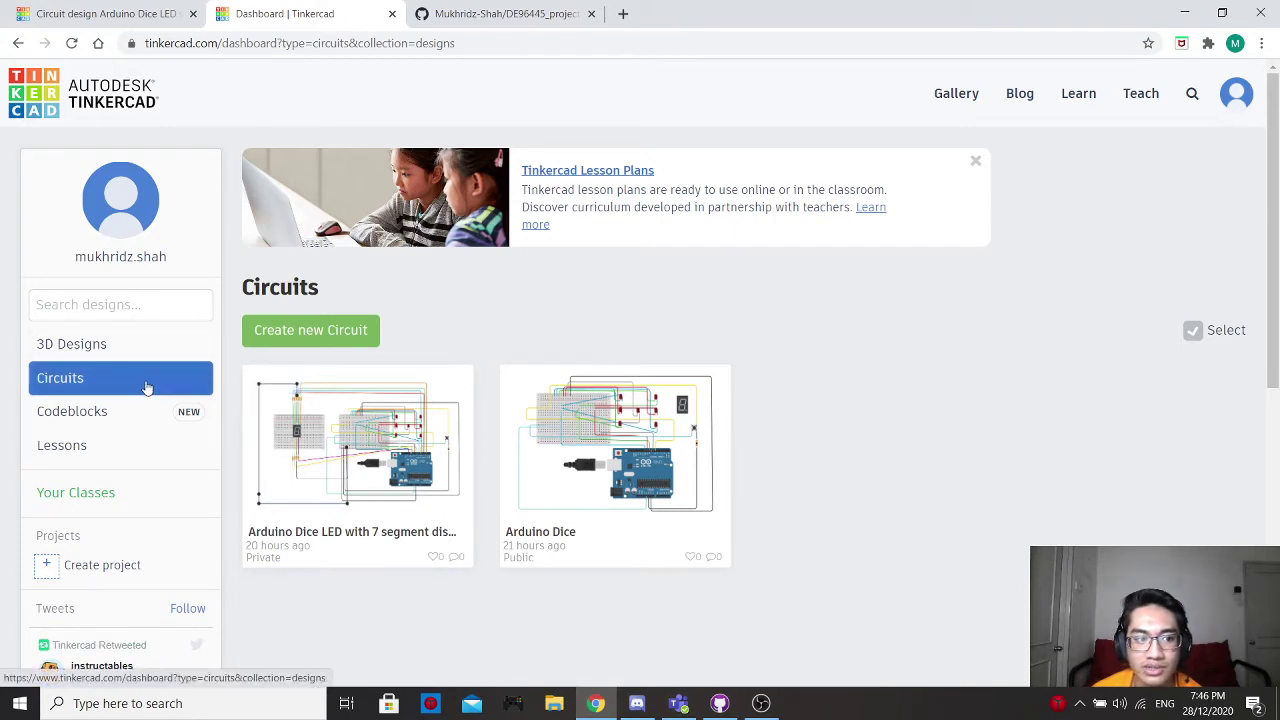
click(316, 335)
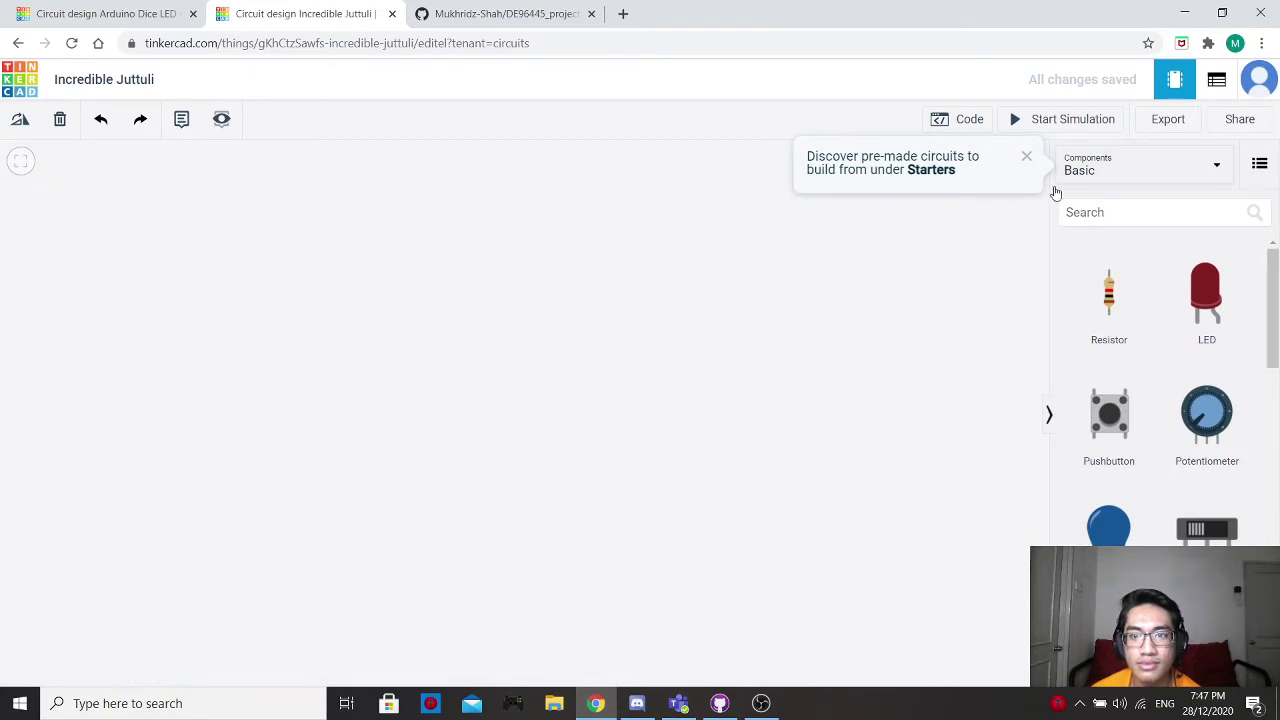
click(1026, 157)
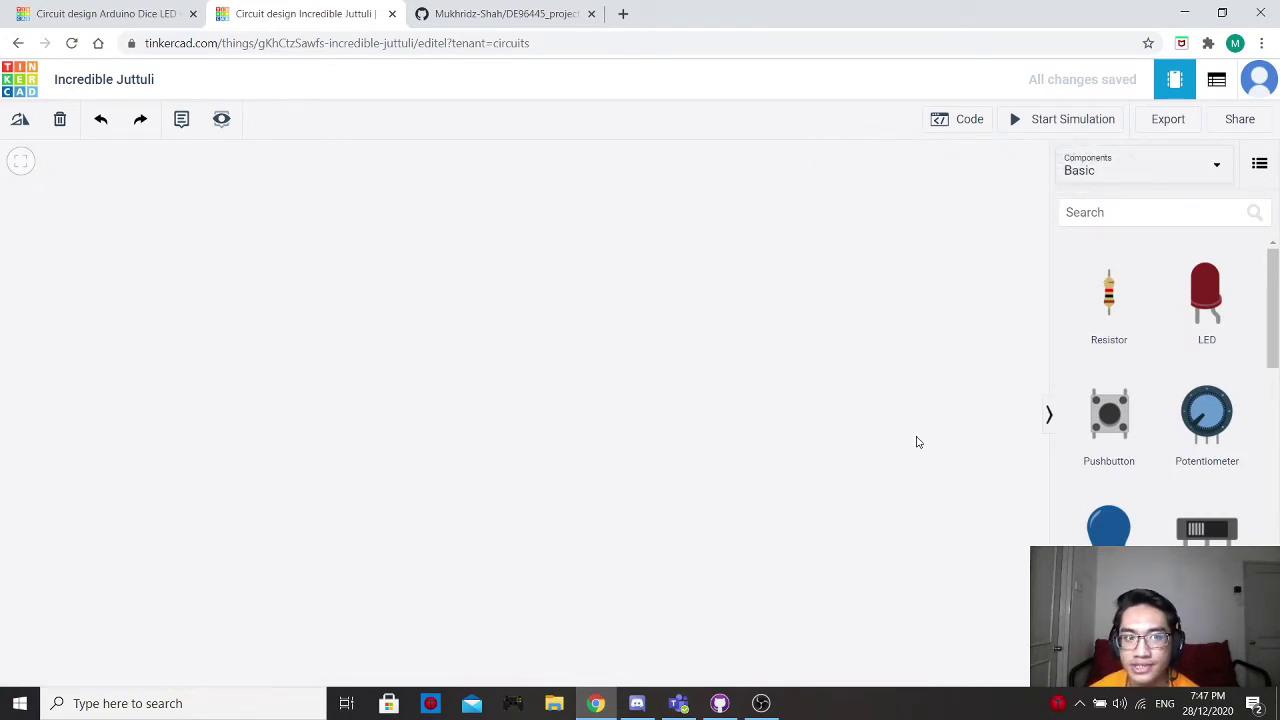
Rename the new circuit "Arduino Dice ver 2".
click(148, 79)
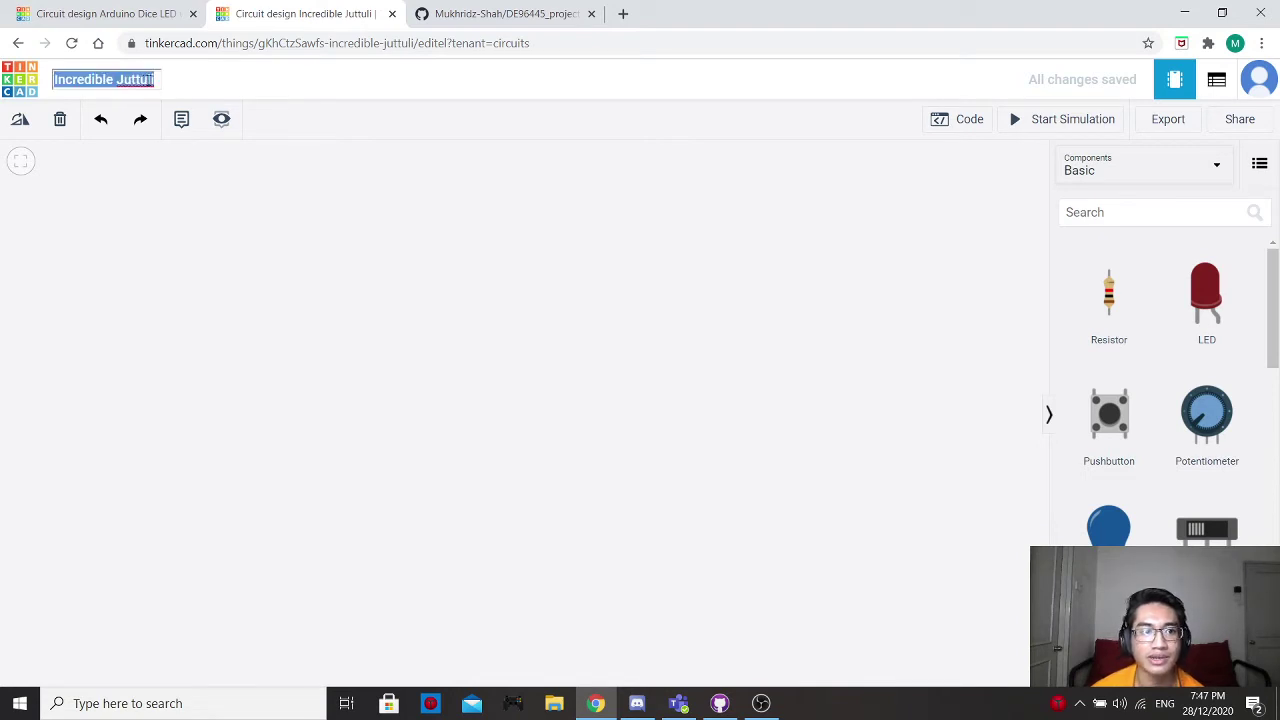
click(157, 80)
key(BackSpace)
key(BackSpace)
key(BackSpace)
key(BackSpace)
key(BackSpace)
key(BackSpace)
key(BackSpace)
key(BackSpace)
key(BackSpace)
key(BackSpace)
key(BackSpace)
key(BackSpace)
key(BackSpace)
key(BackSpace)
key(BackSpace)
key(BackSpace)
key(BackSpace)
key(BackSpace)
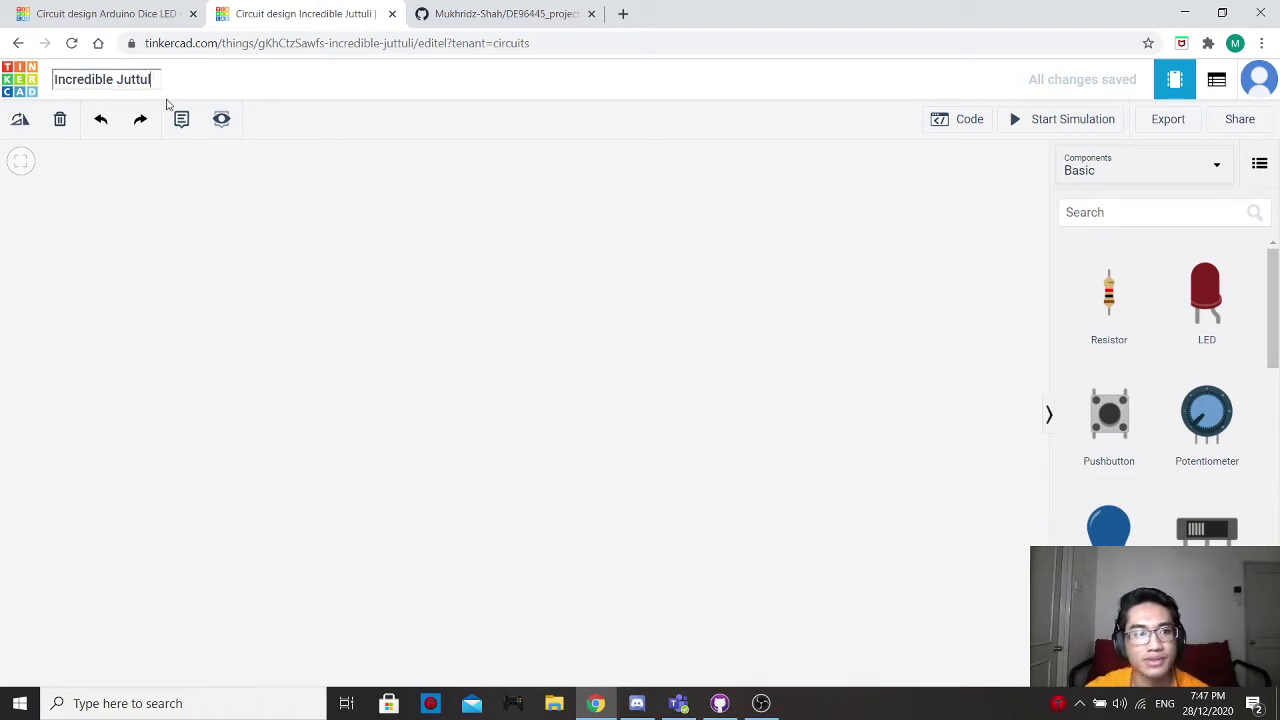
text(A)
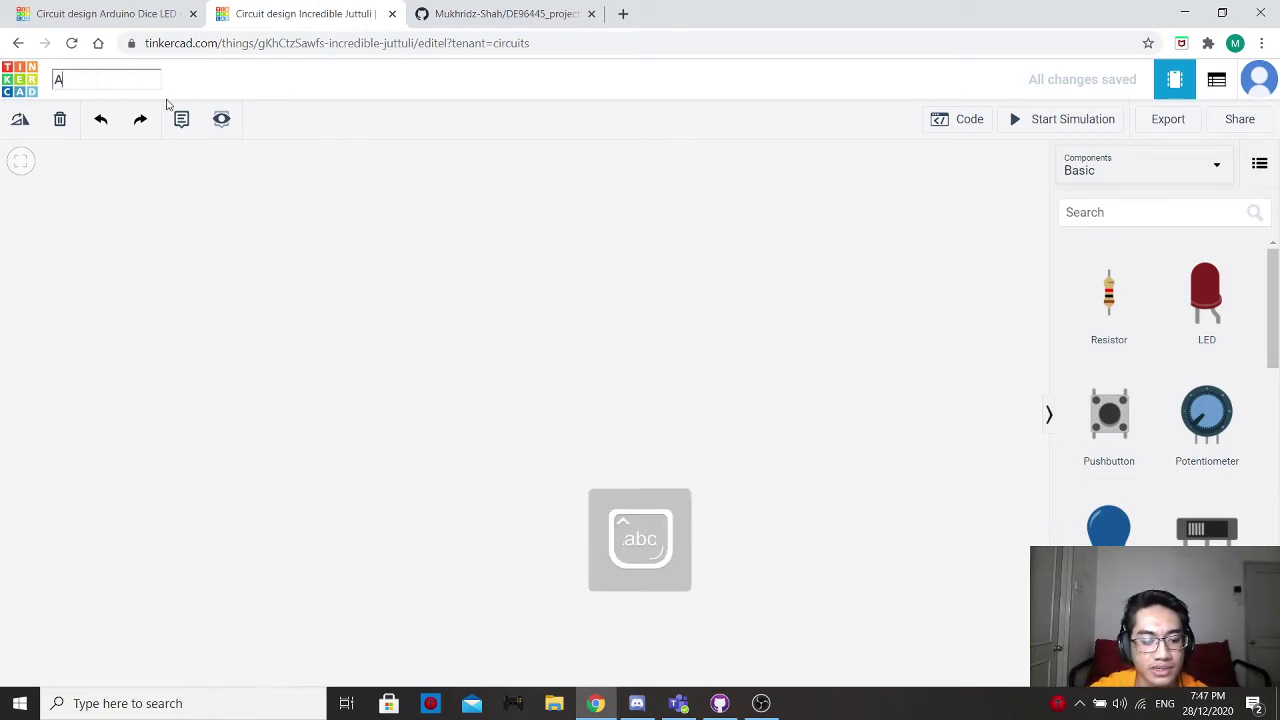
text(rduino)
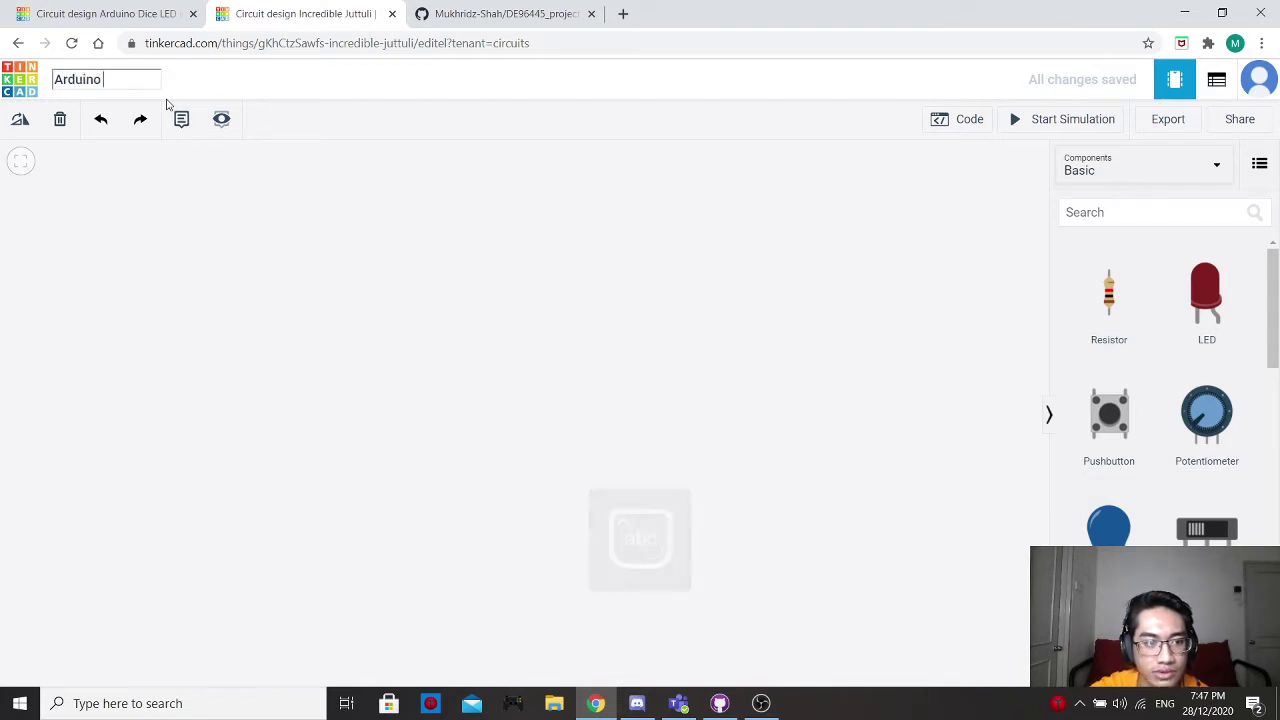
key(Caps_Lock)
text(D)
key(Caps_Lock)
text(ice )
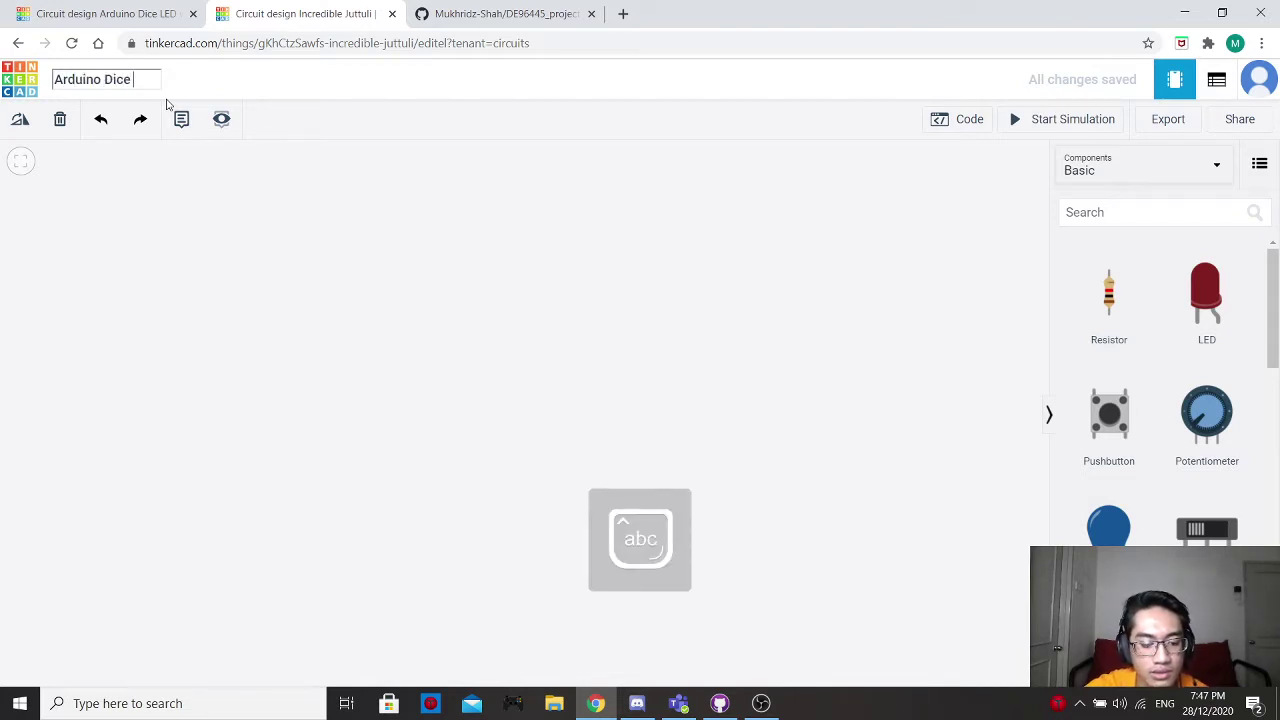
text(ver 2)
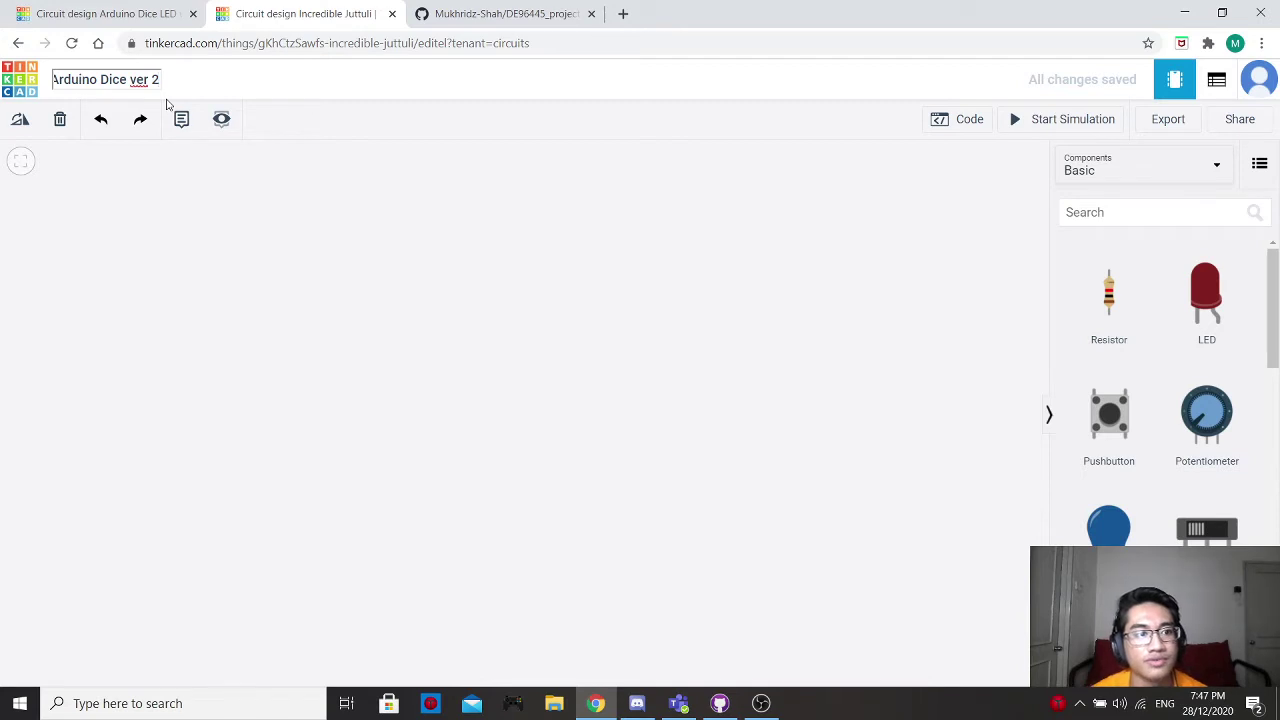
click(277, 209)
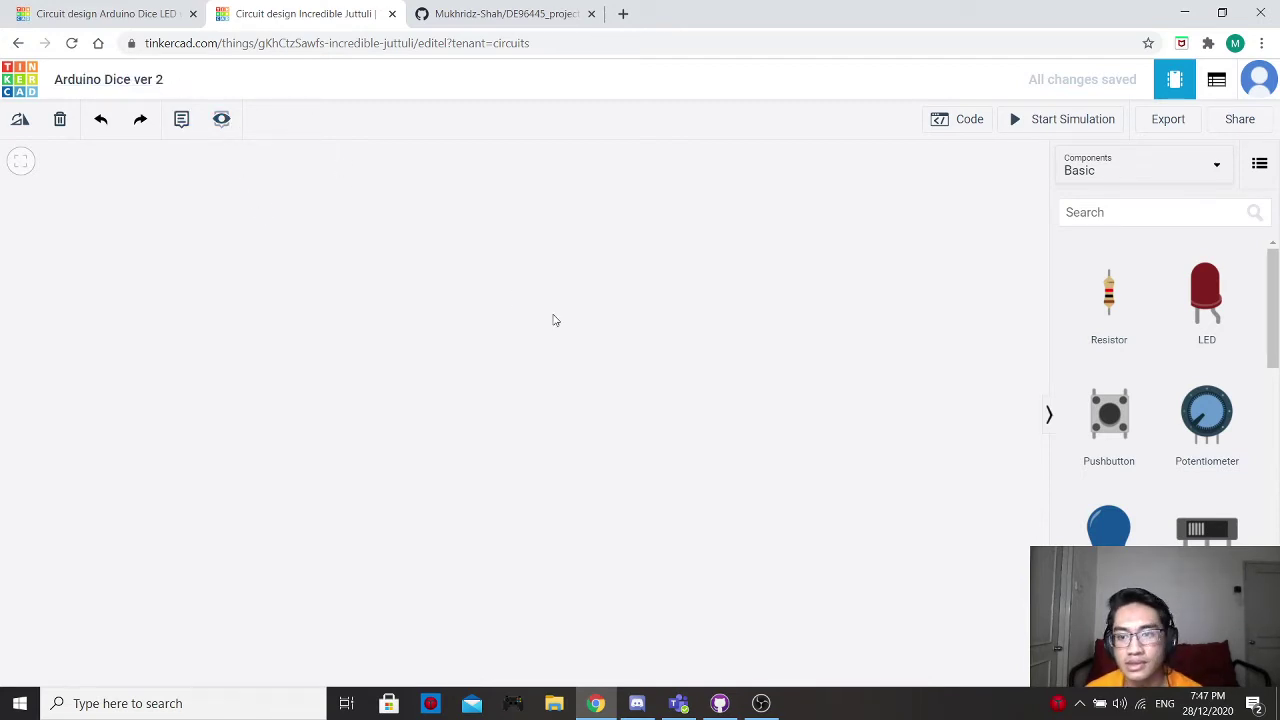
Place two Breadboard Small components side by side in the empty workspace with a gap between them.
scroll(1184, 479, down, 2)
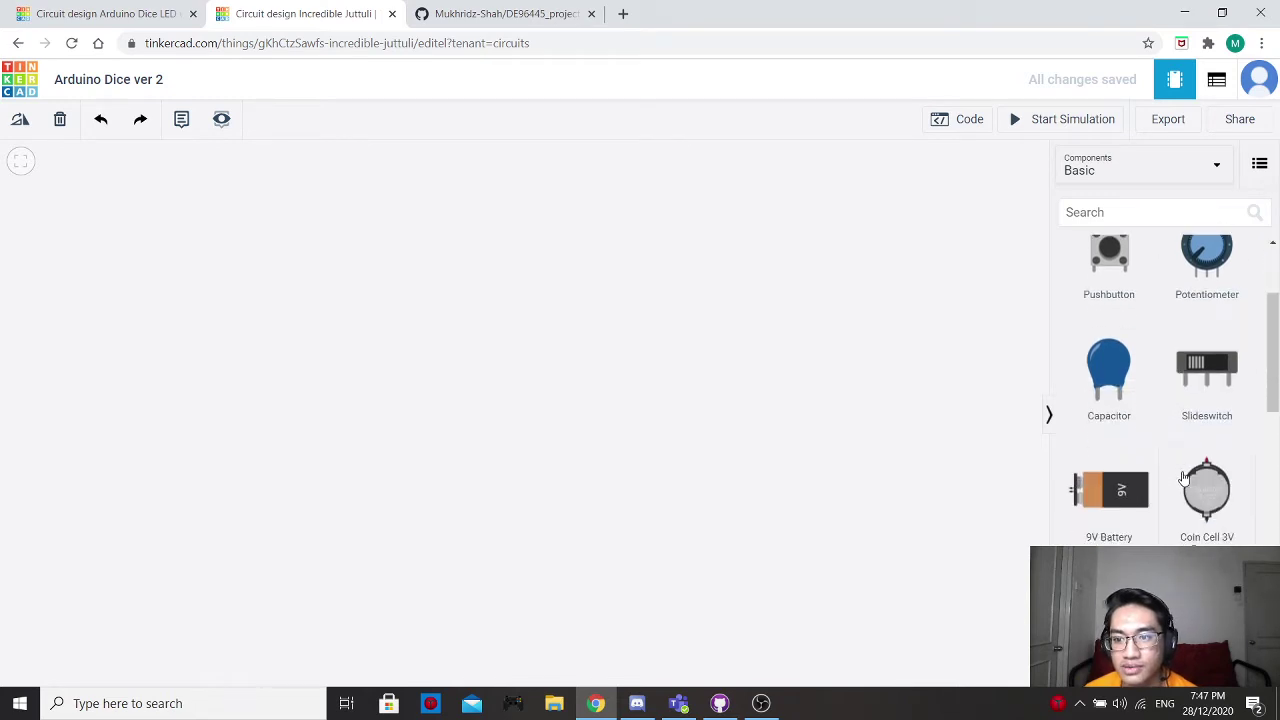
scroll(1184, 479, down, 3)
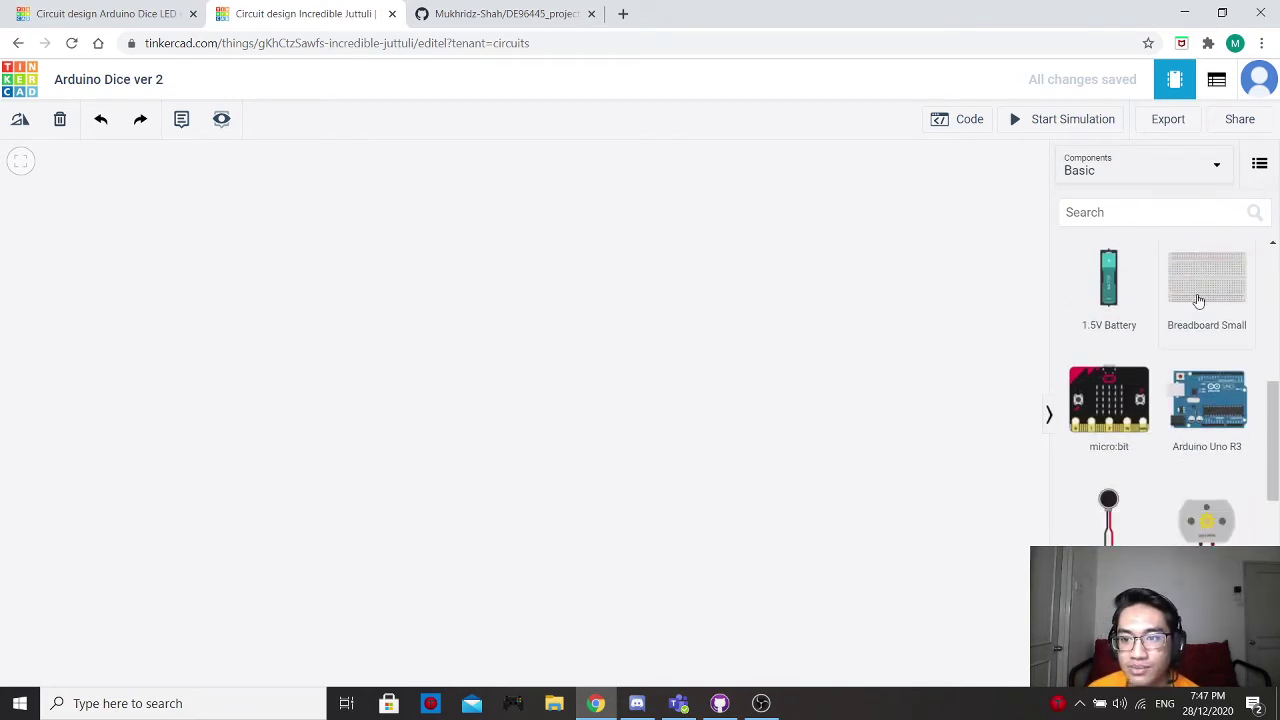
drag(1220, 292, 75, 450)
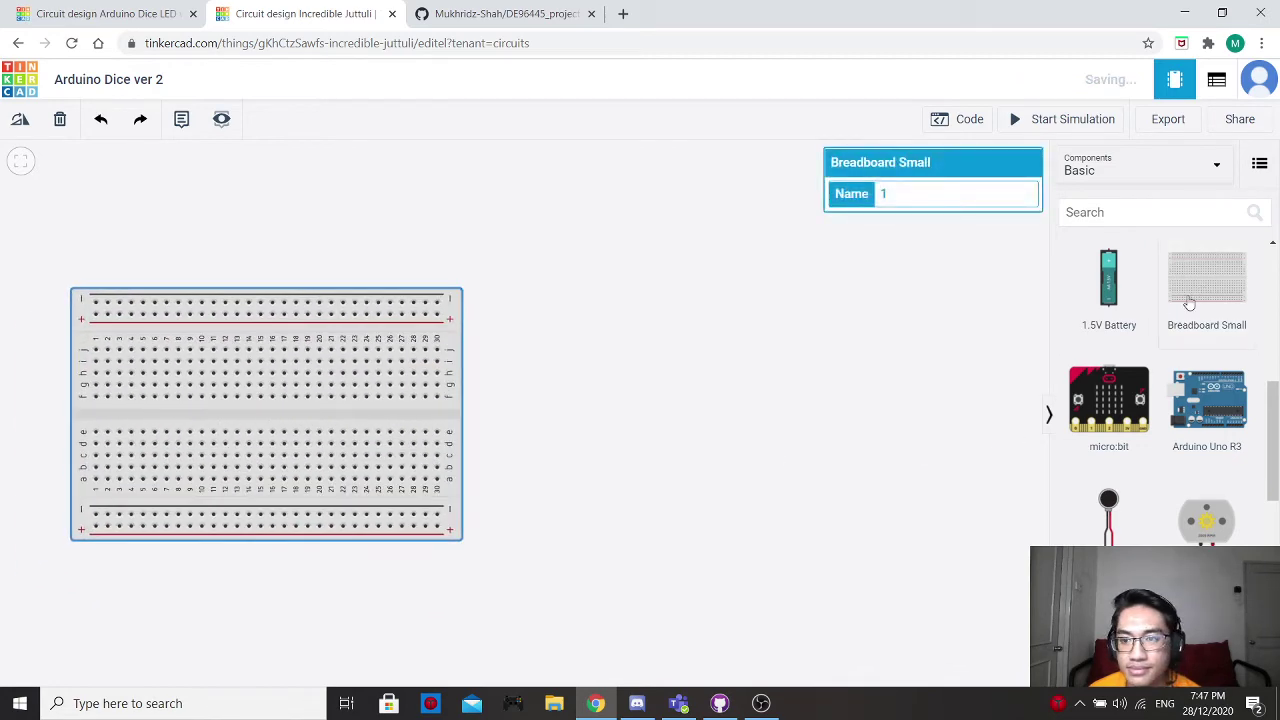
drag(1206, 292, 766, 423)
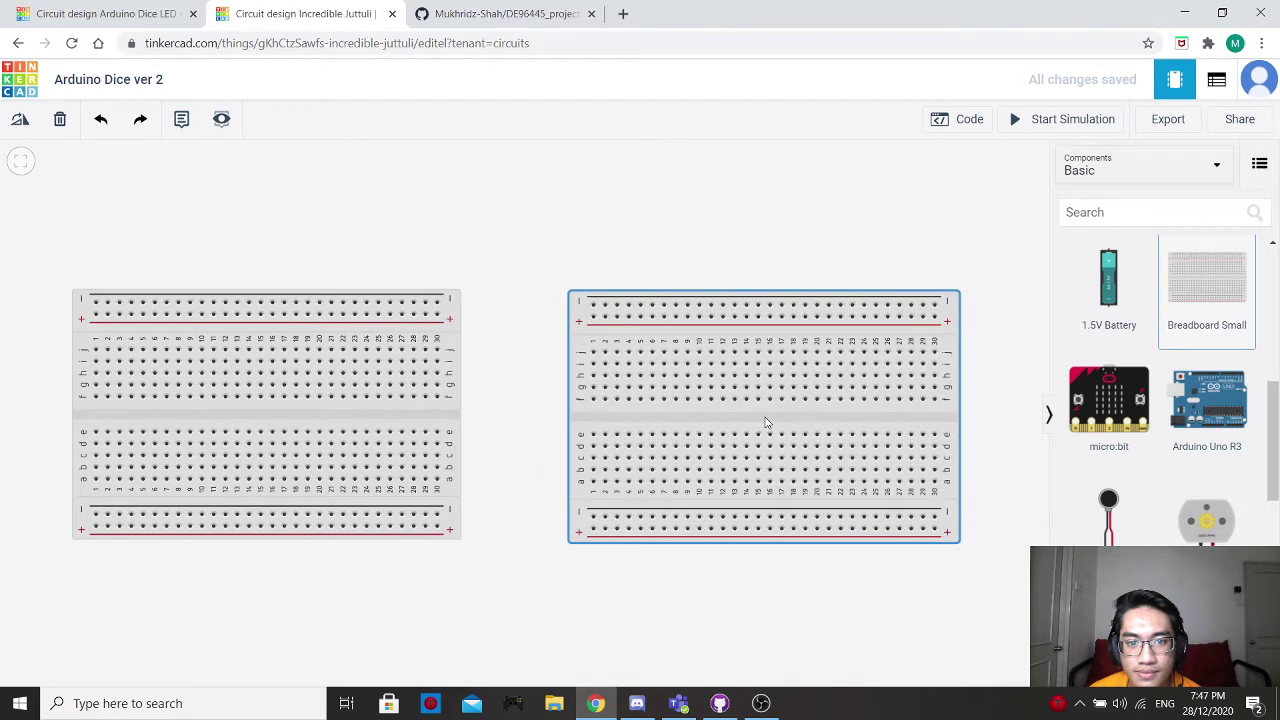
Place an Arduino Uno R3 below and to the right of the second breadboard.
scroll(923, 586, down, 3)
click(835, 554)
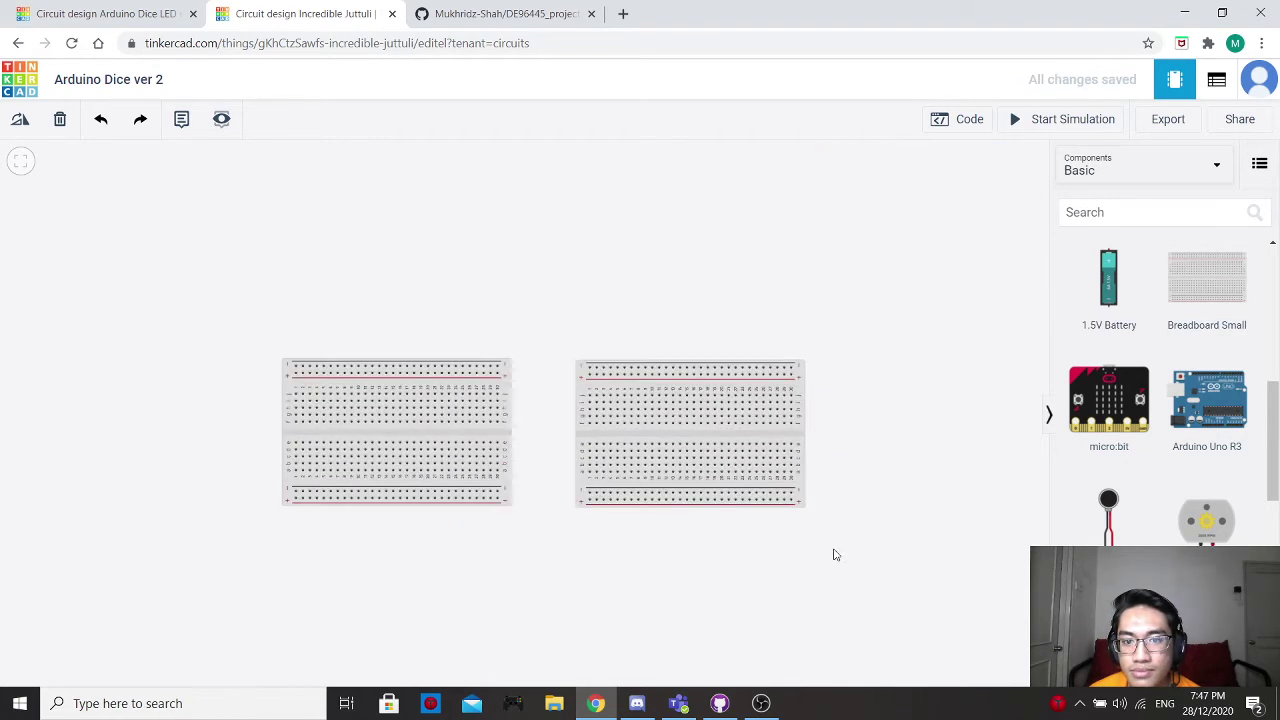
scroll(835, 554, down, 1)
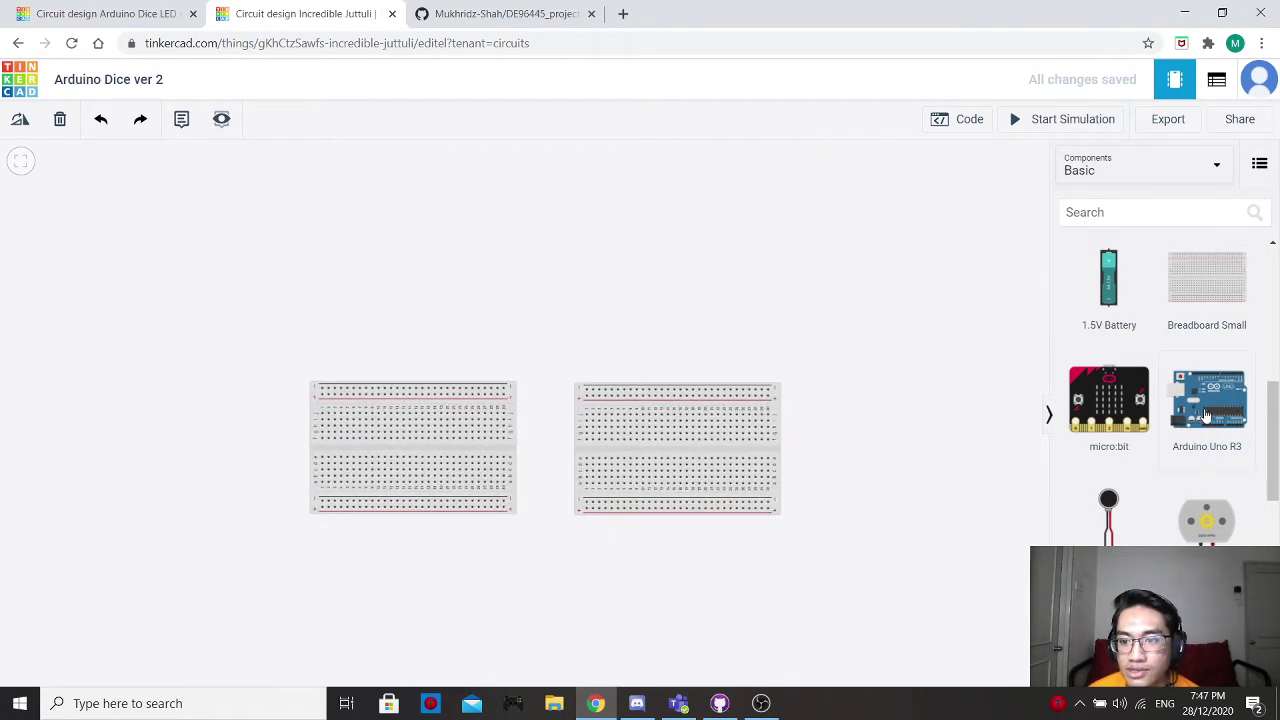
drag(1206, 416, 912, 628)
Place seven red LEDs in a dice pattern right of the second breadboard: two on top, three in the middle, two at the bottom.
scroll(1151, 380, up, 5)
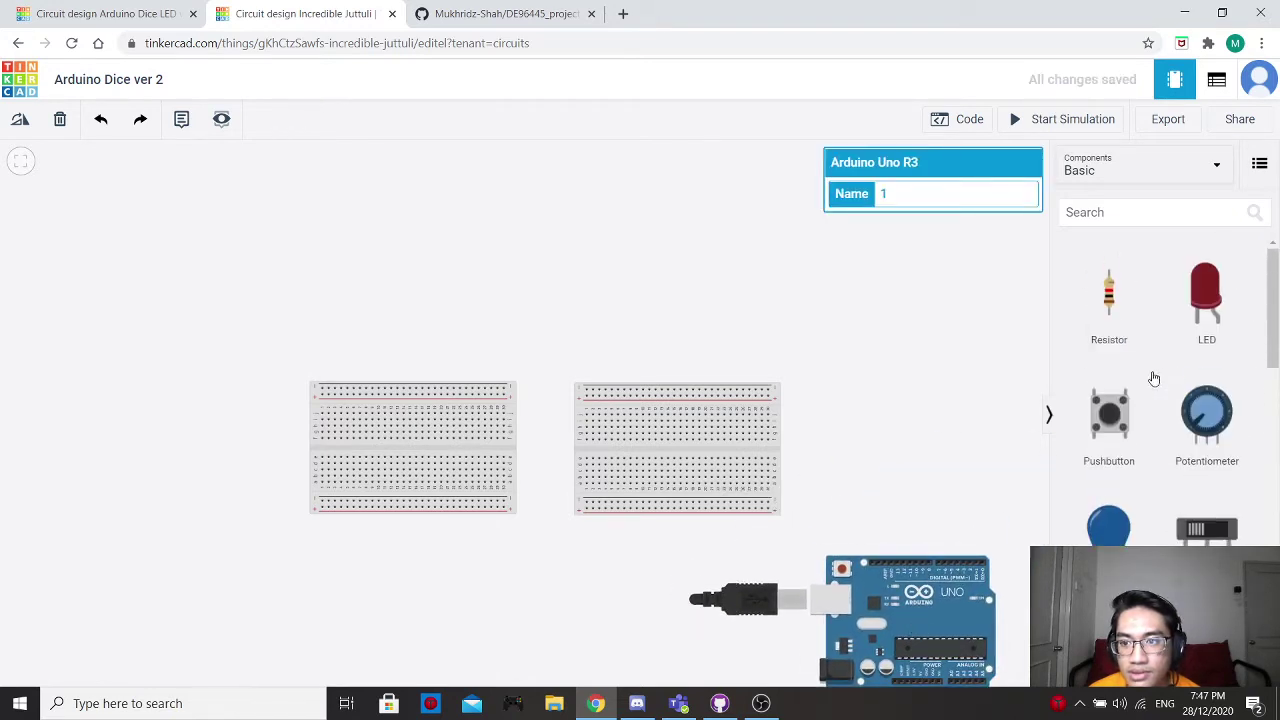
drag(1210, 323, 837, 400)
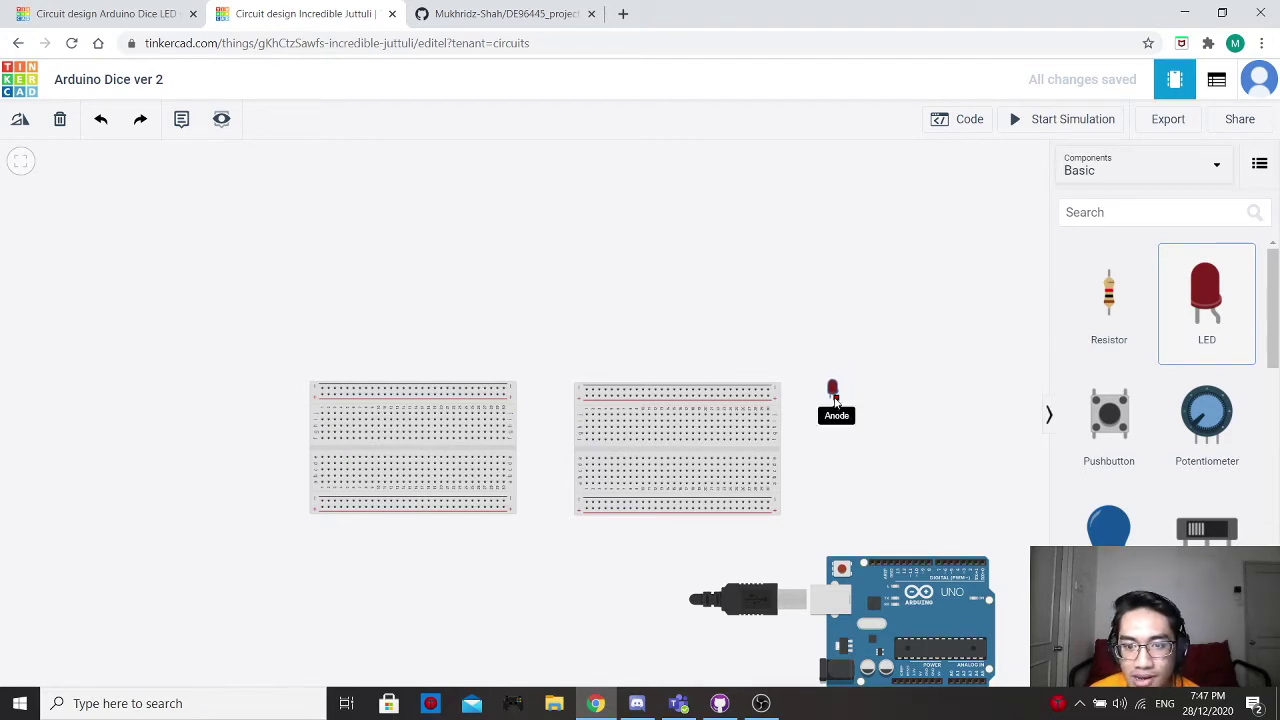
click(837, 400)
drag(1207, 300, 916, 404)
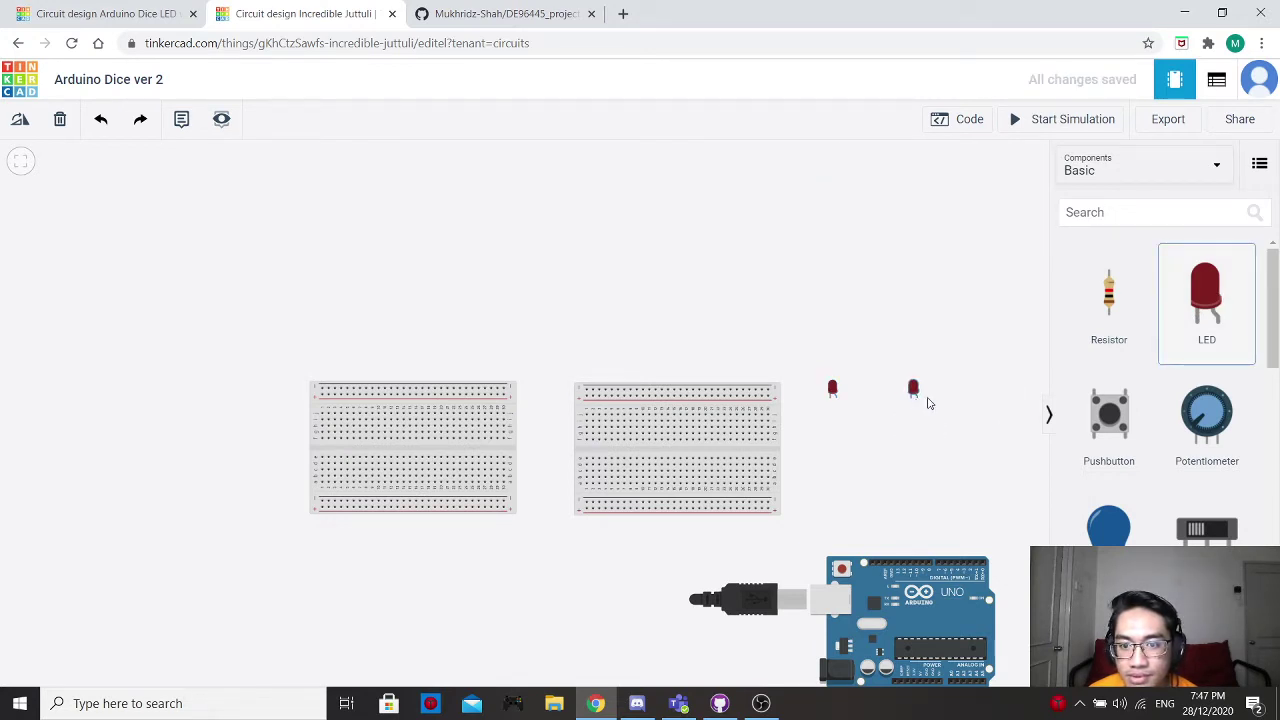
drag(1205, 318, 833, 442)
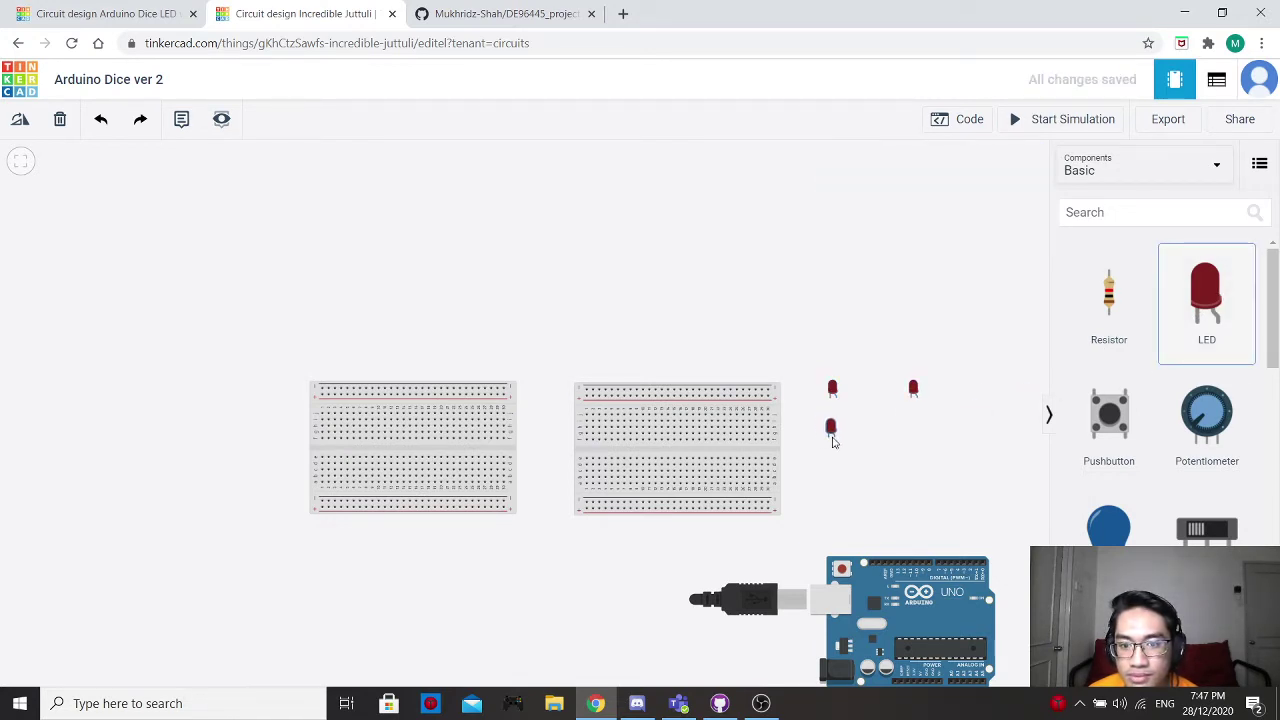
drag(1207, 300, 878, 440)
drag(1172, 337, 916, 430)
drag(1183, 334, 834, 492)
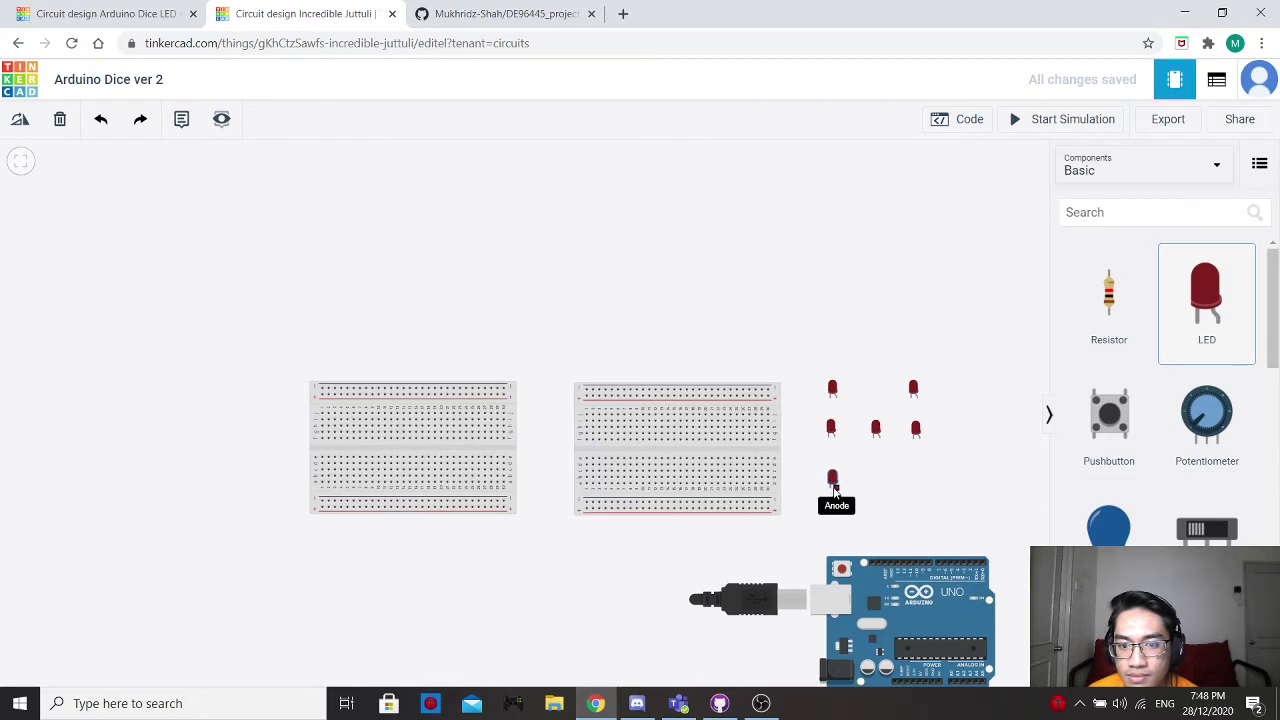
drag(1186, 337, 921, 496)
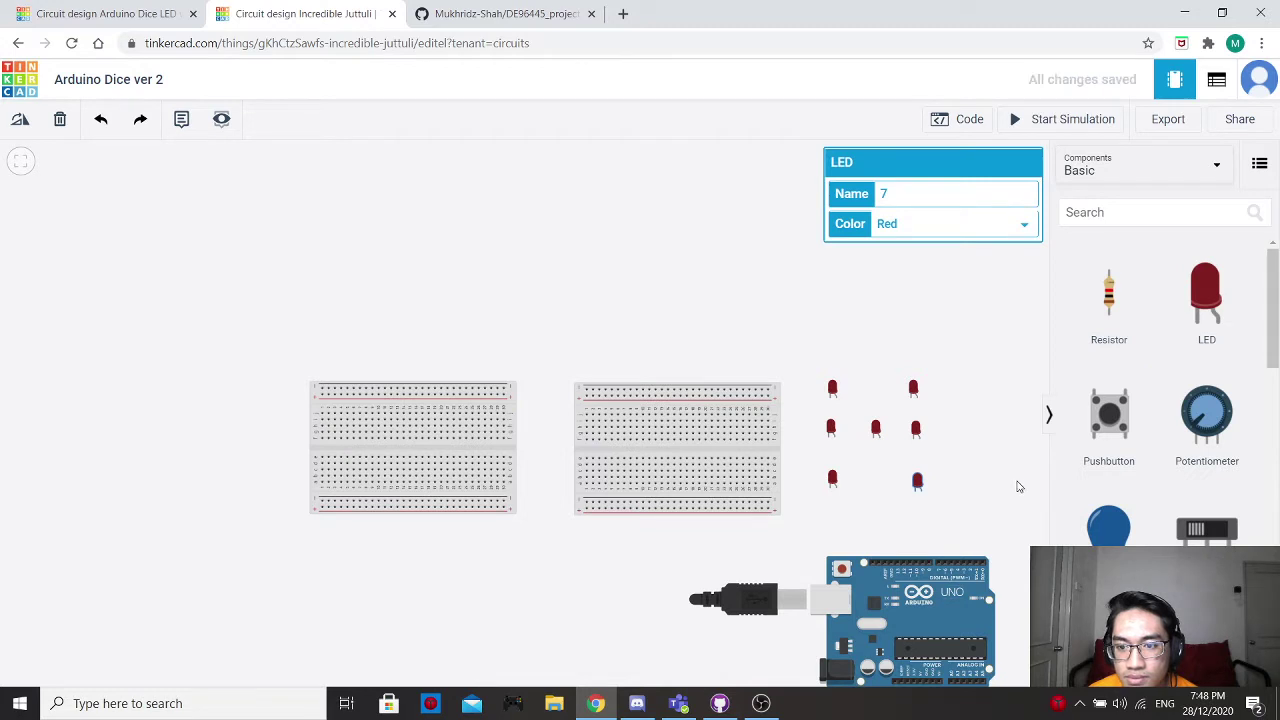
Place a pushbutton to the right of the LEDs, and search for "7 seg" to put a 7 Segment Display on the left breadboard.
mouse_move(1033, 498)
mouse_down()
mouse_move(997, 497)
mouse_move(1020, 481)
mouse_up()
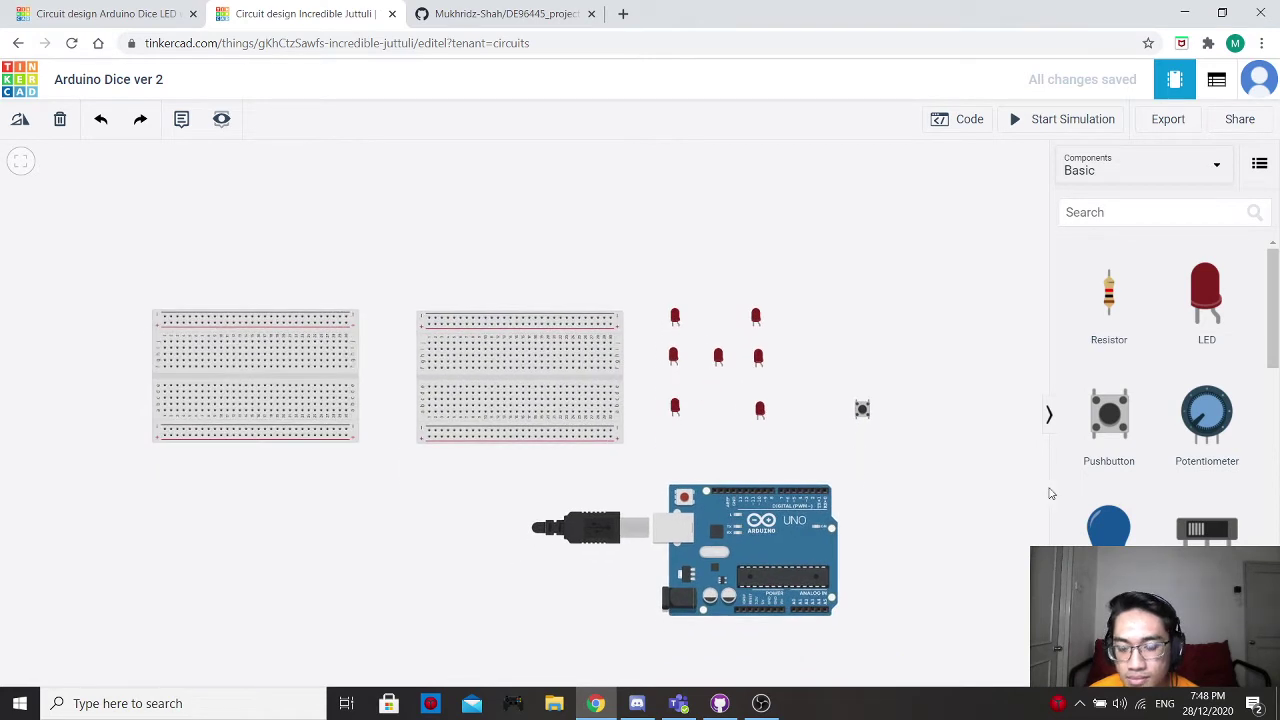
click(1120, 207)
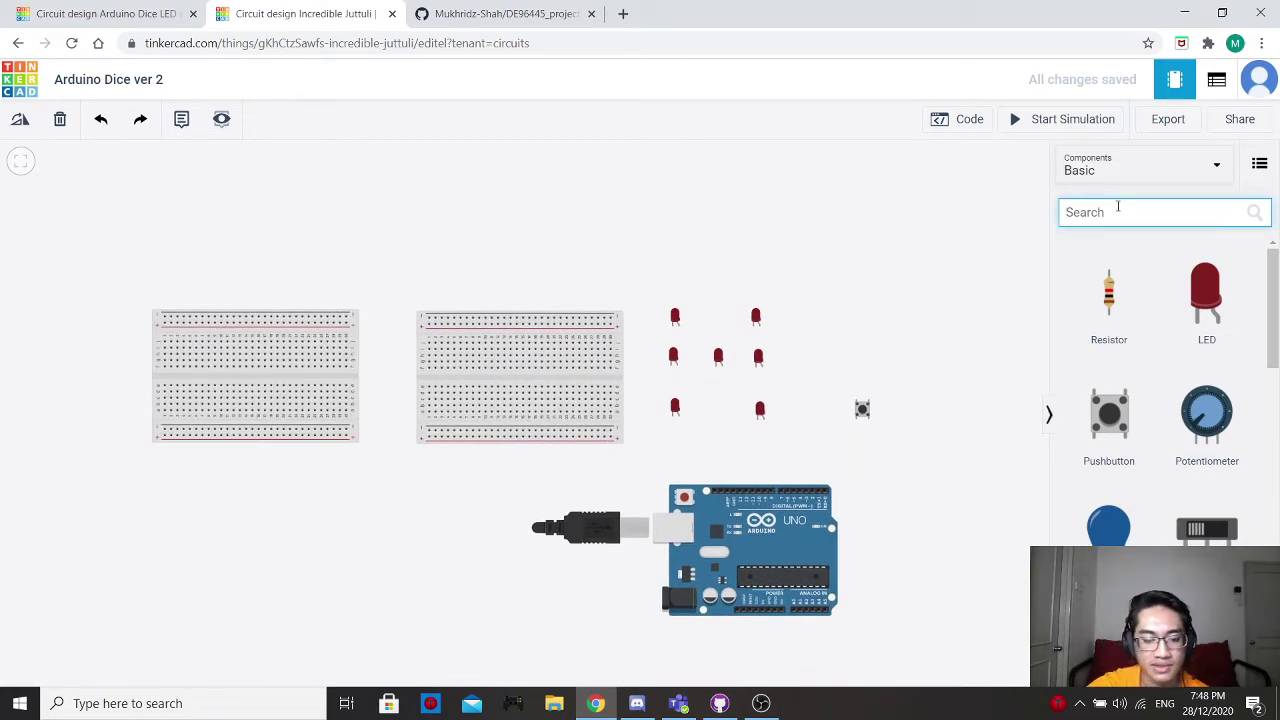
text(7 seg)
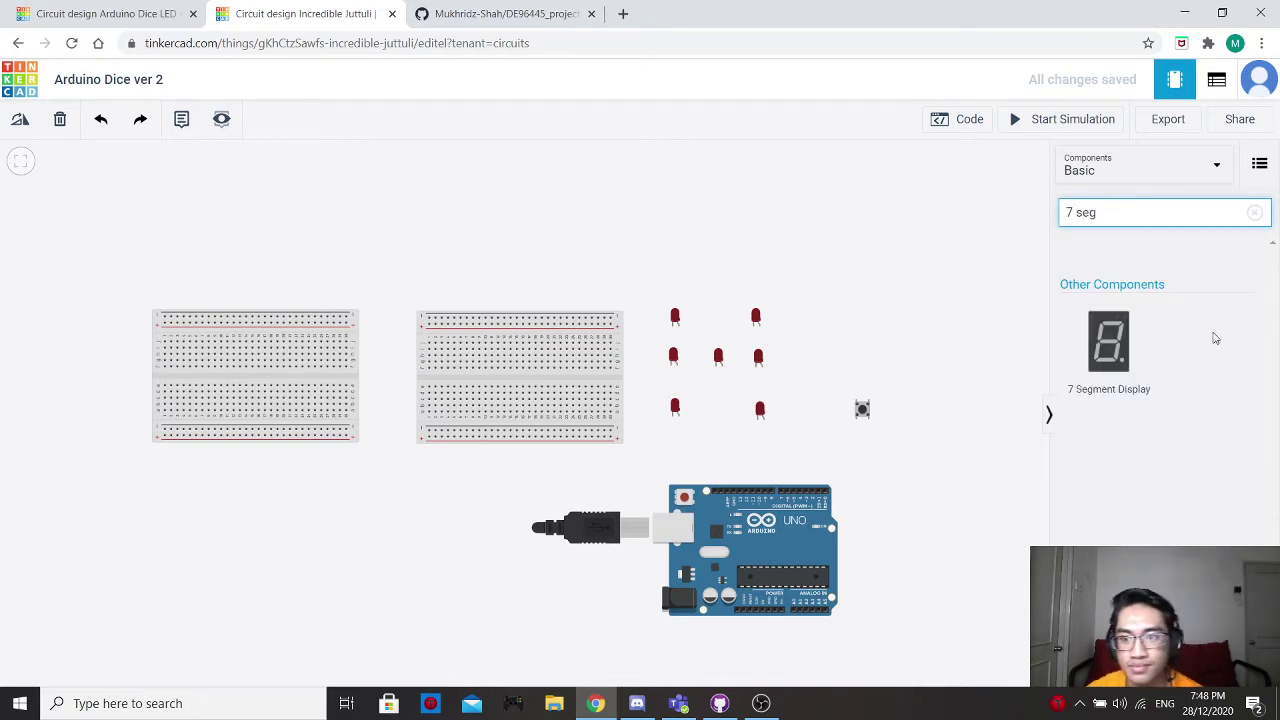
drag(1110, 342, 238, 376)
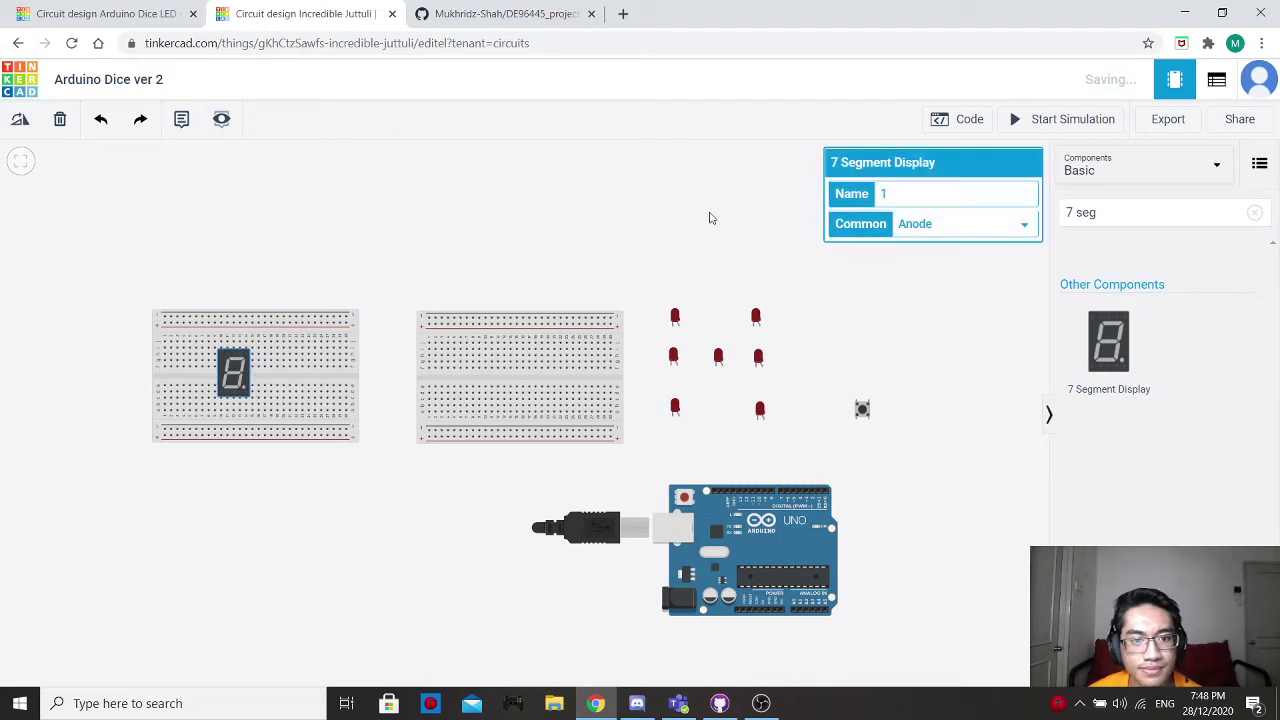
Move the Arduino Uno R3 slightly to the left below the LEDs.
click(671, 240)
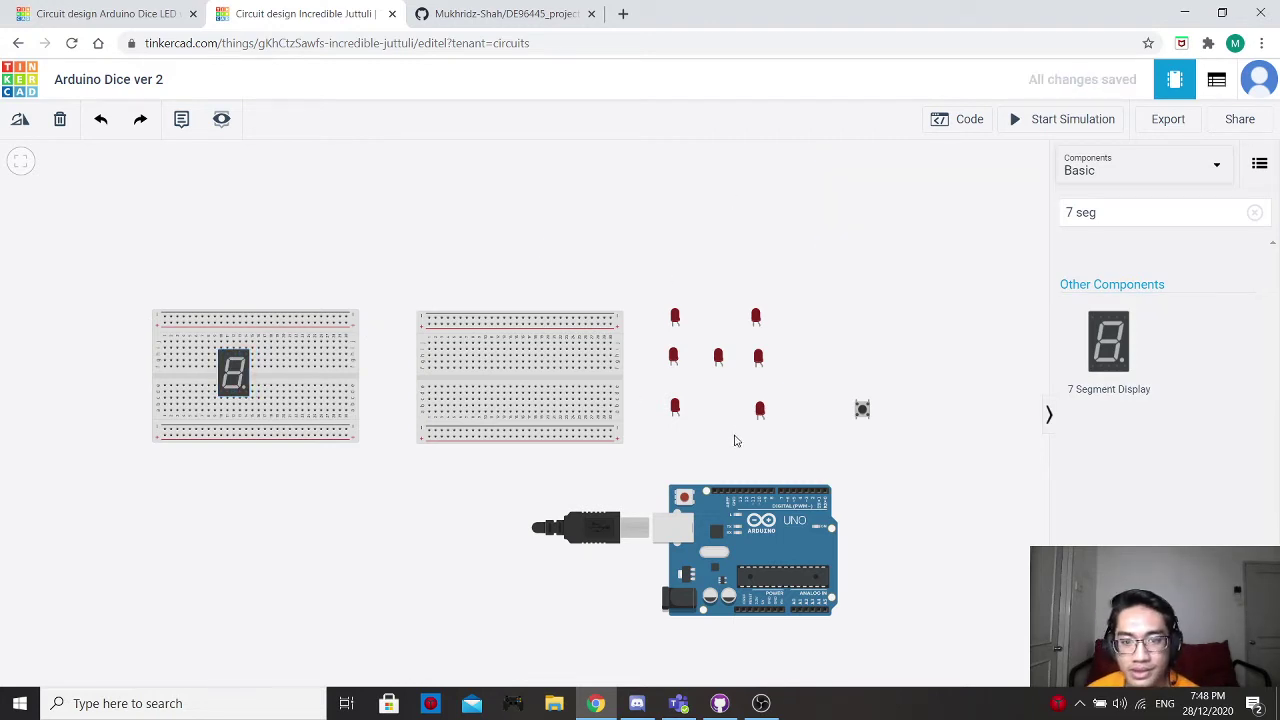
drag(754, 531, 725, 540)
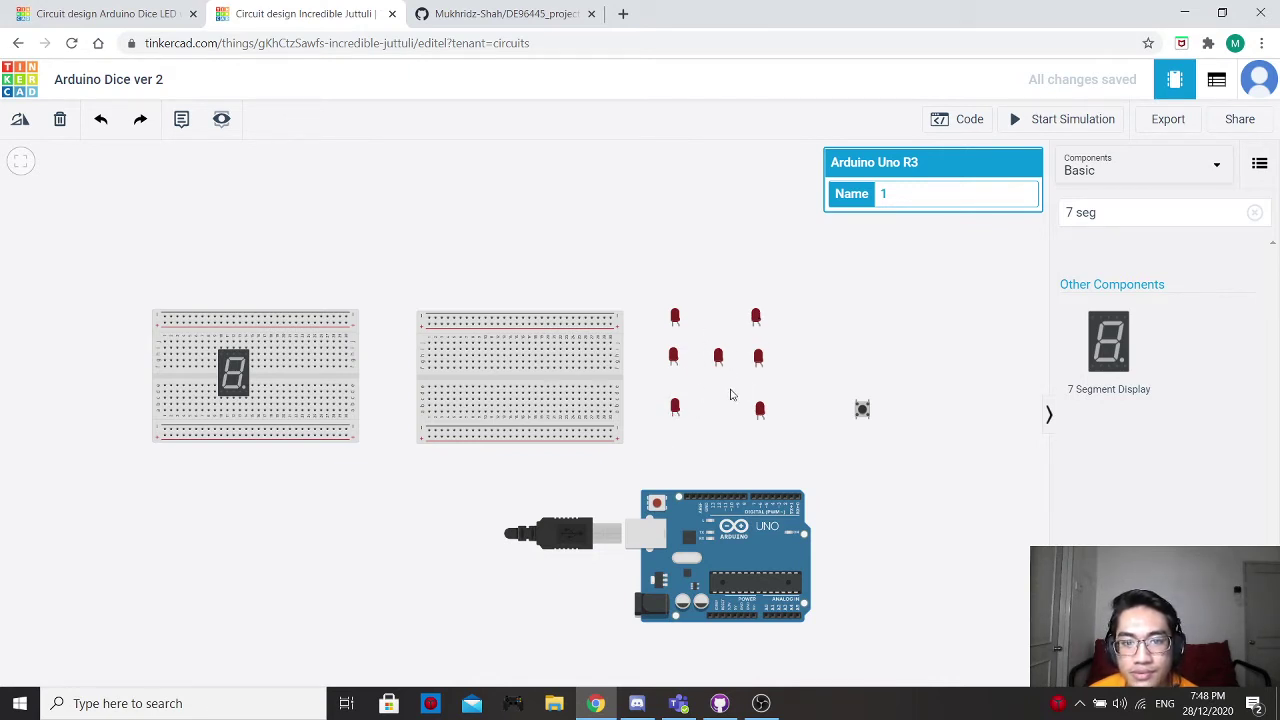
Run a blue wire from the top-left LED's cathode over the second breadboard into its upper negative rail.
click(674, 326)
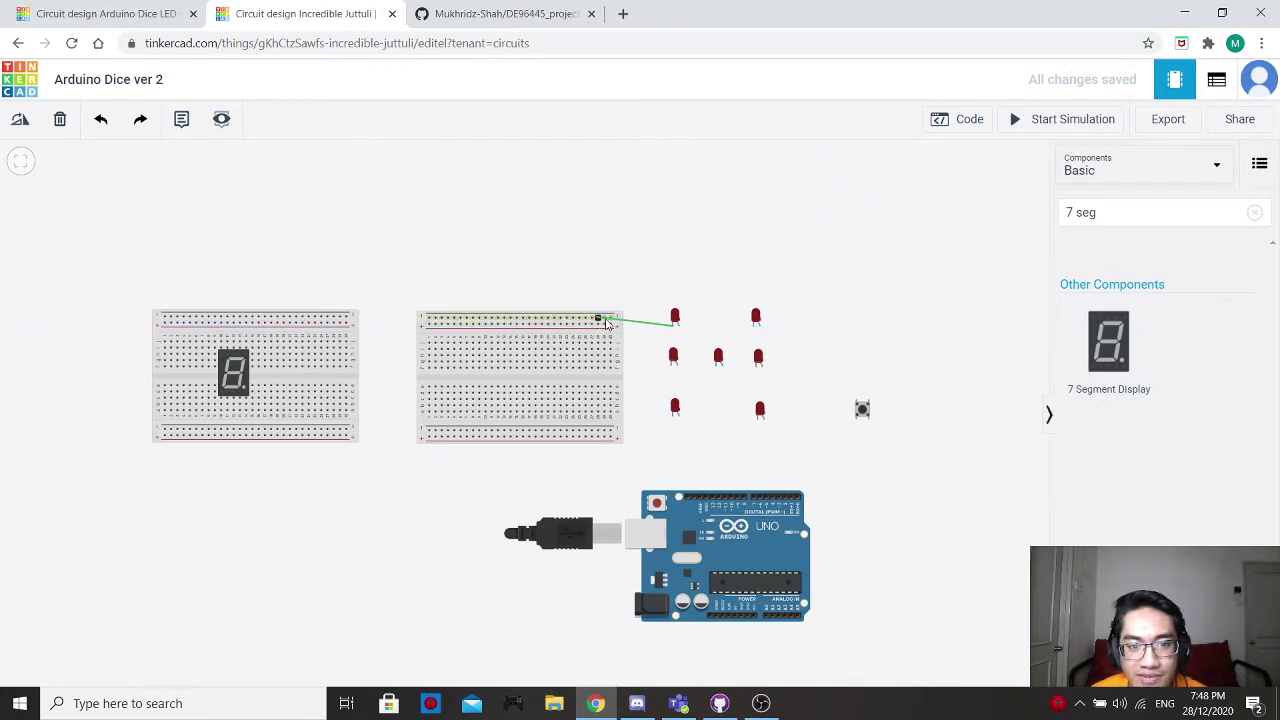
click(649, 325)
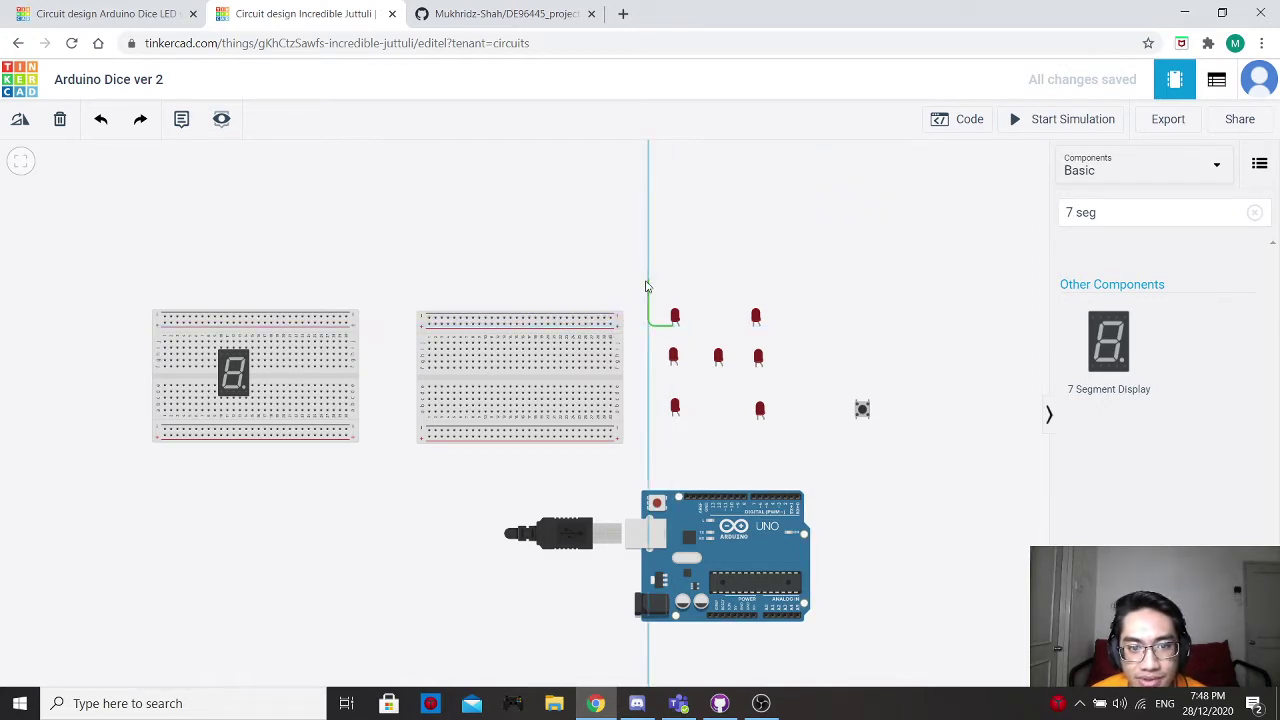
click(648, 282)
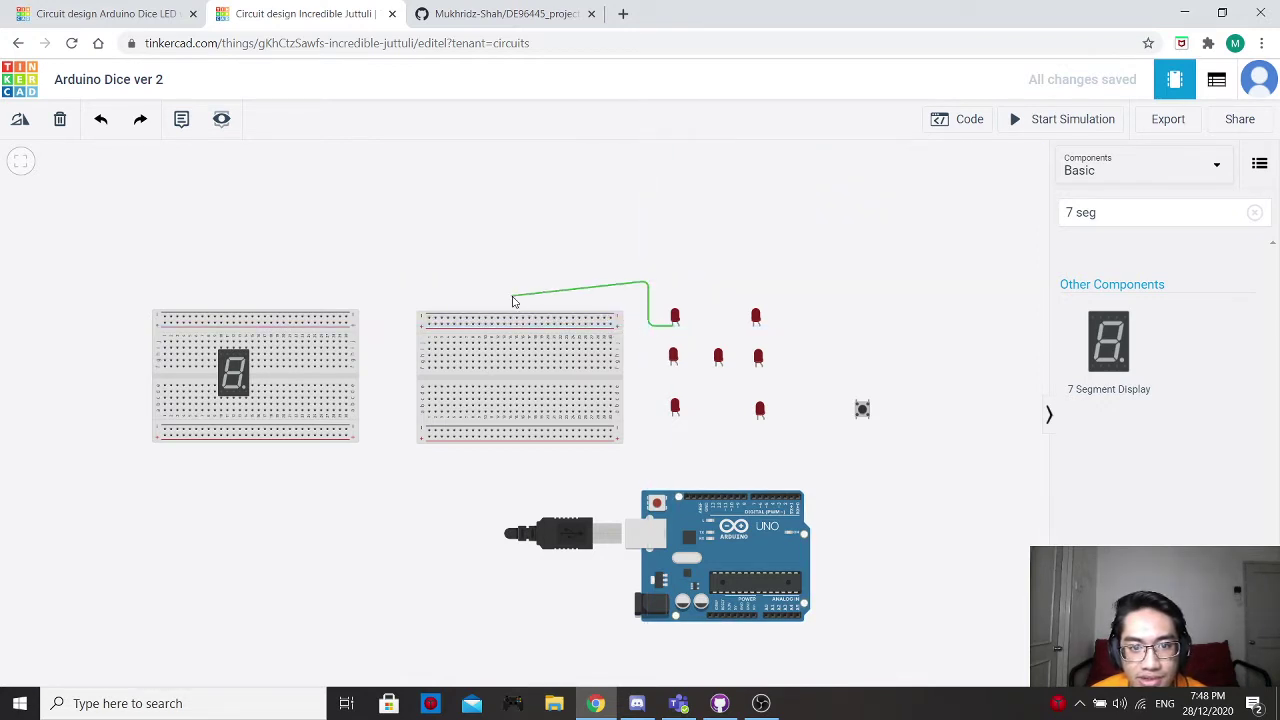
click(451, 285)
click(452, 319)
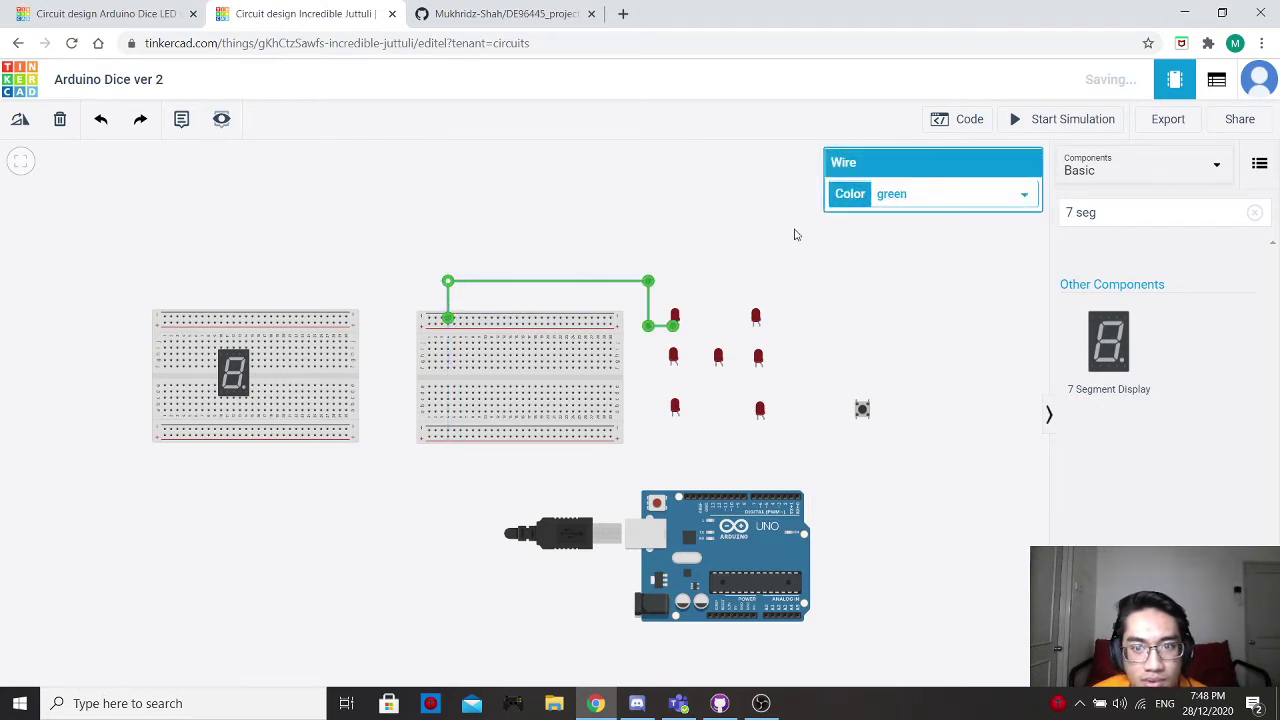
click(880, 200)
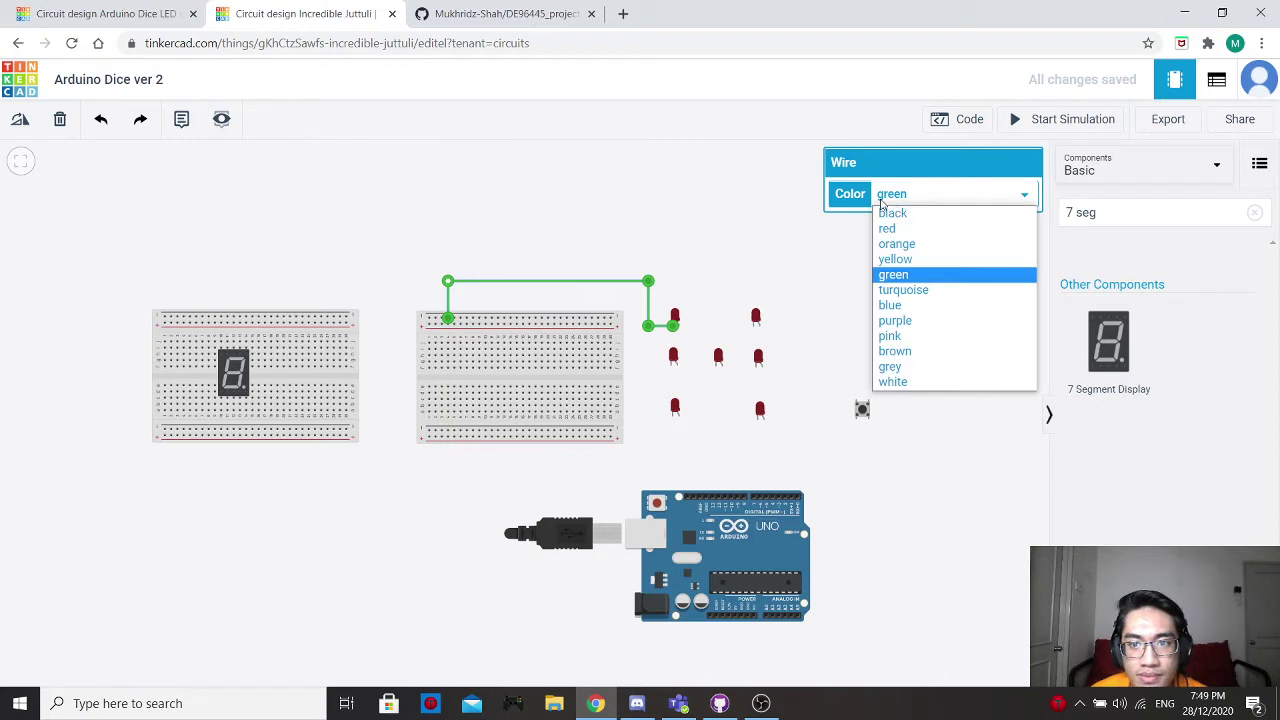
click(890, 305)
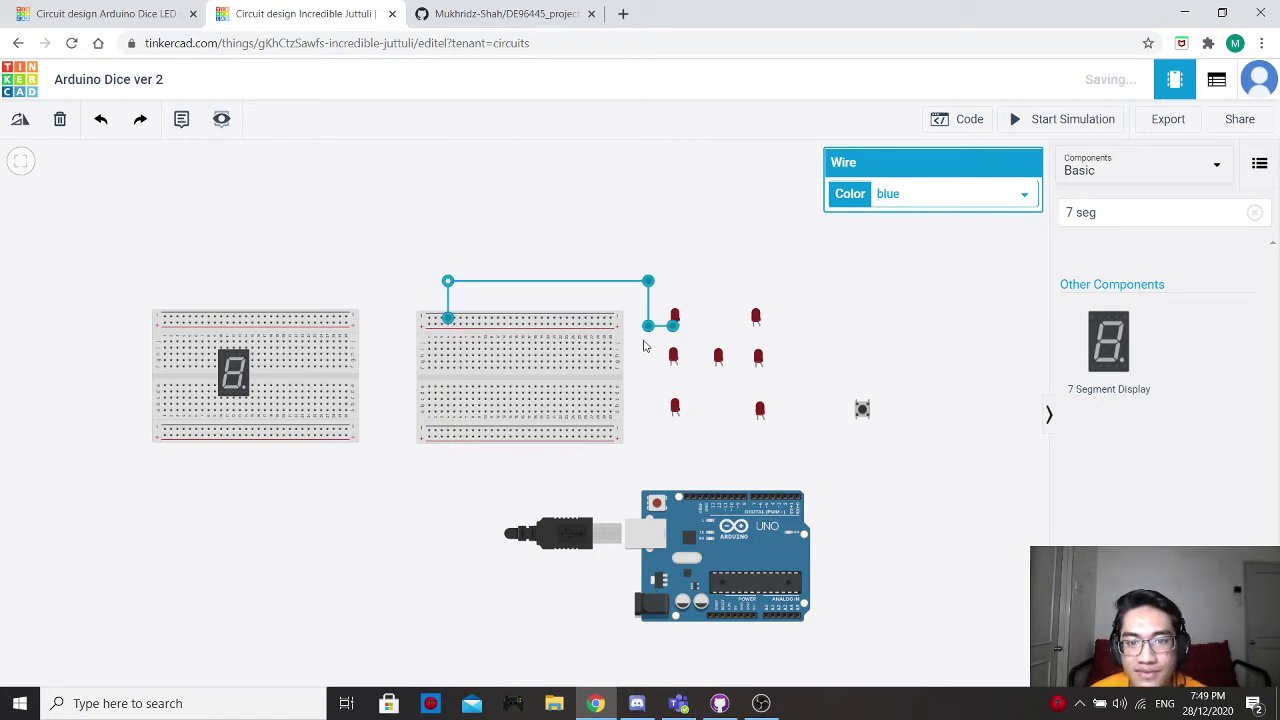
click(703, 291)
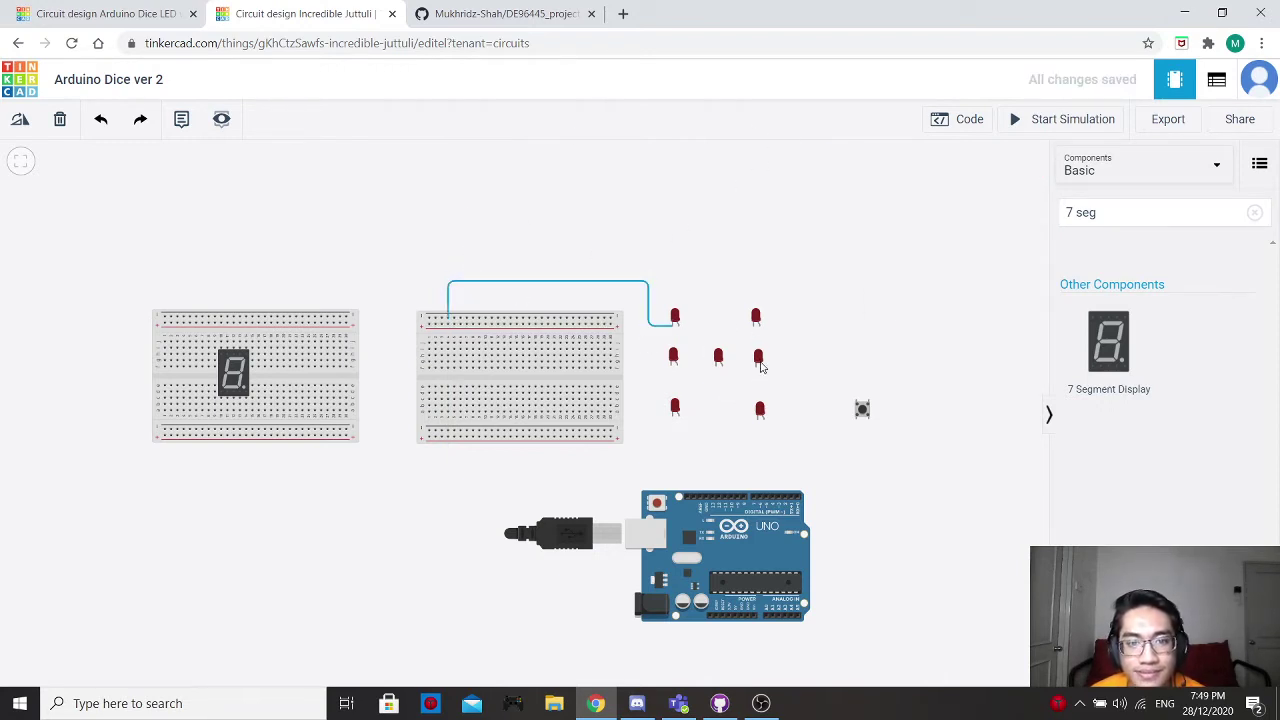
Run a blue wire from the bottom-right LED's cathode to the upper negative rail, right beside the first blue wire.
click(760, 419)
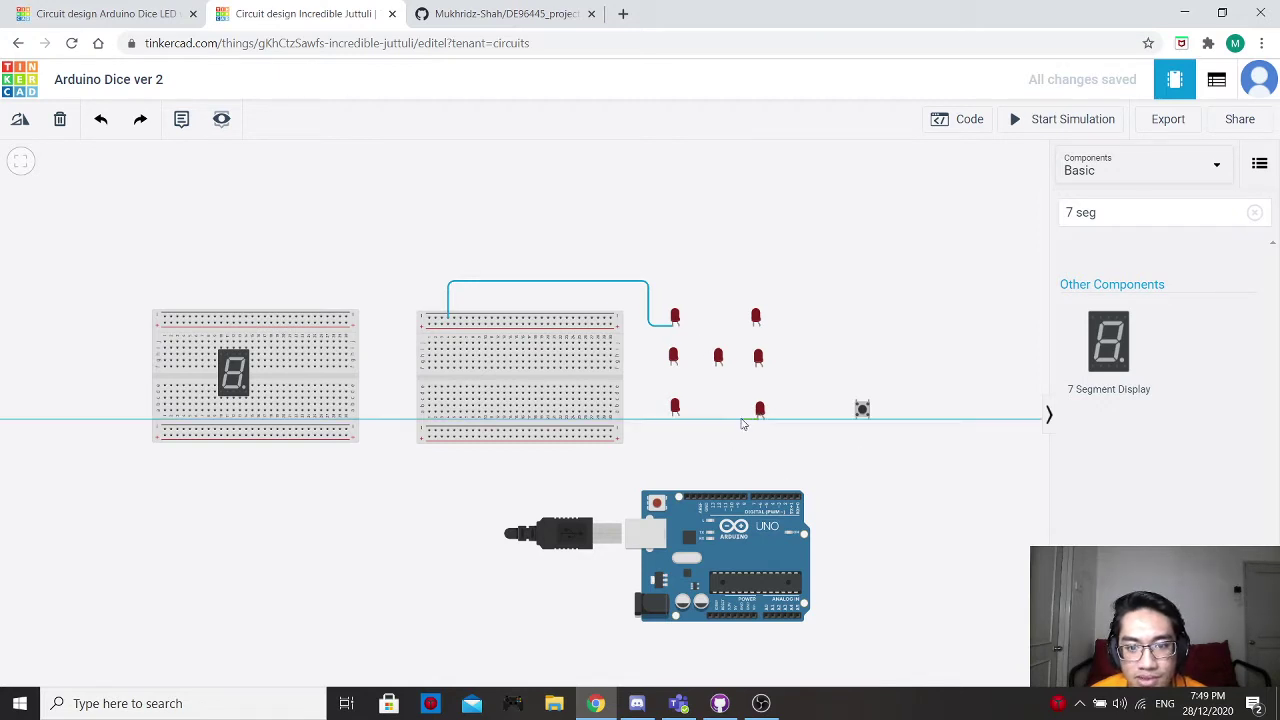
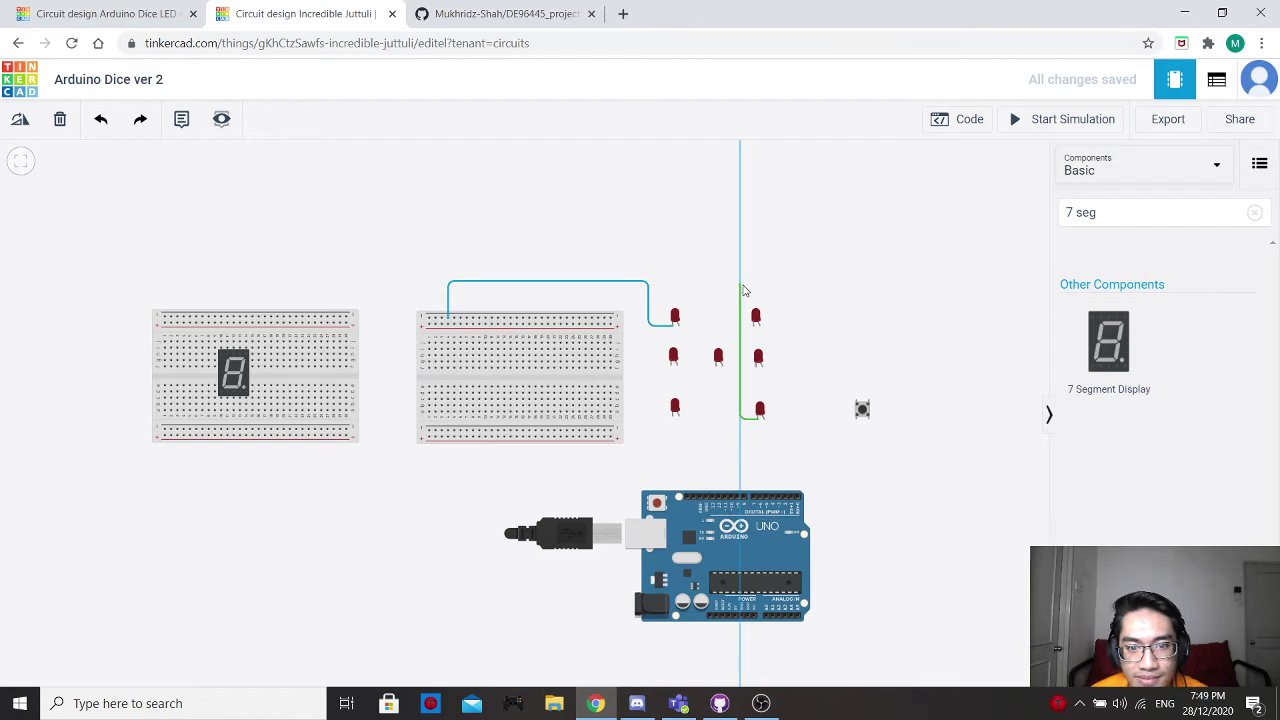
click(741, 288)
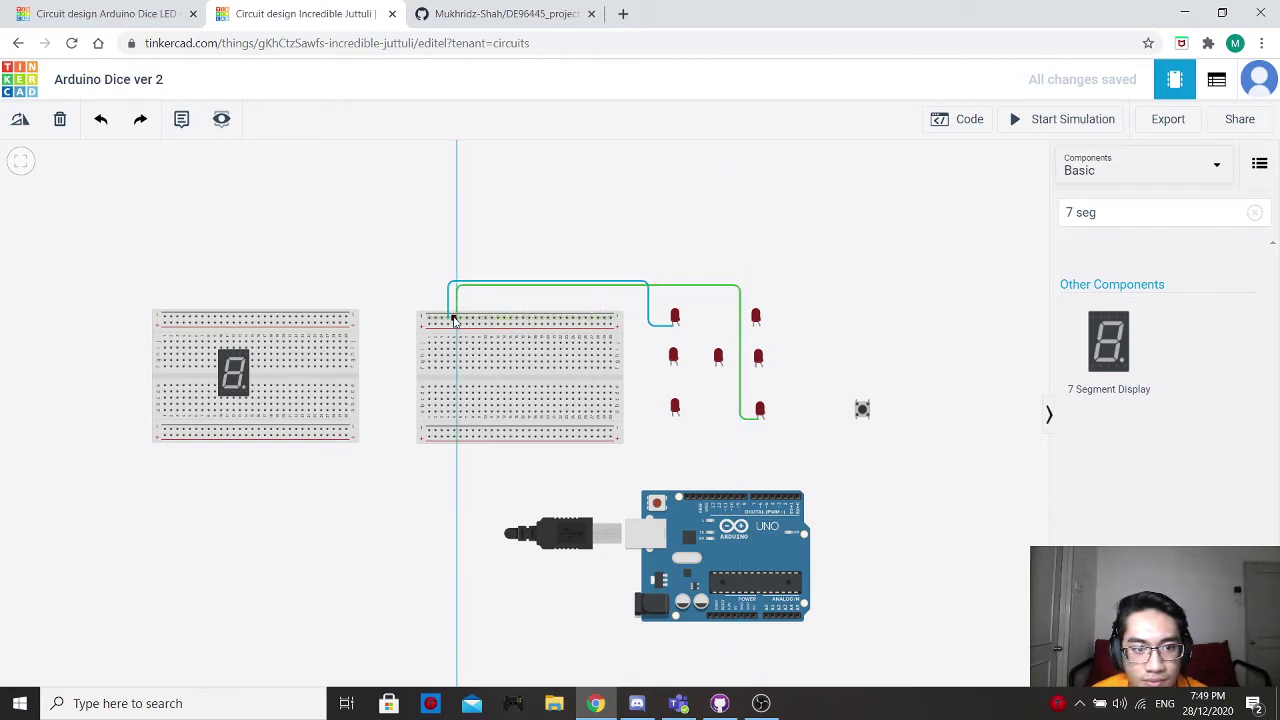
click(455, 318)
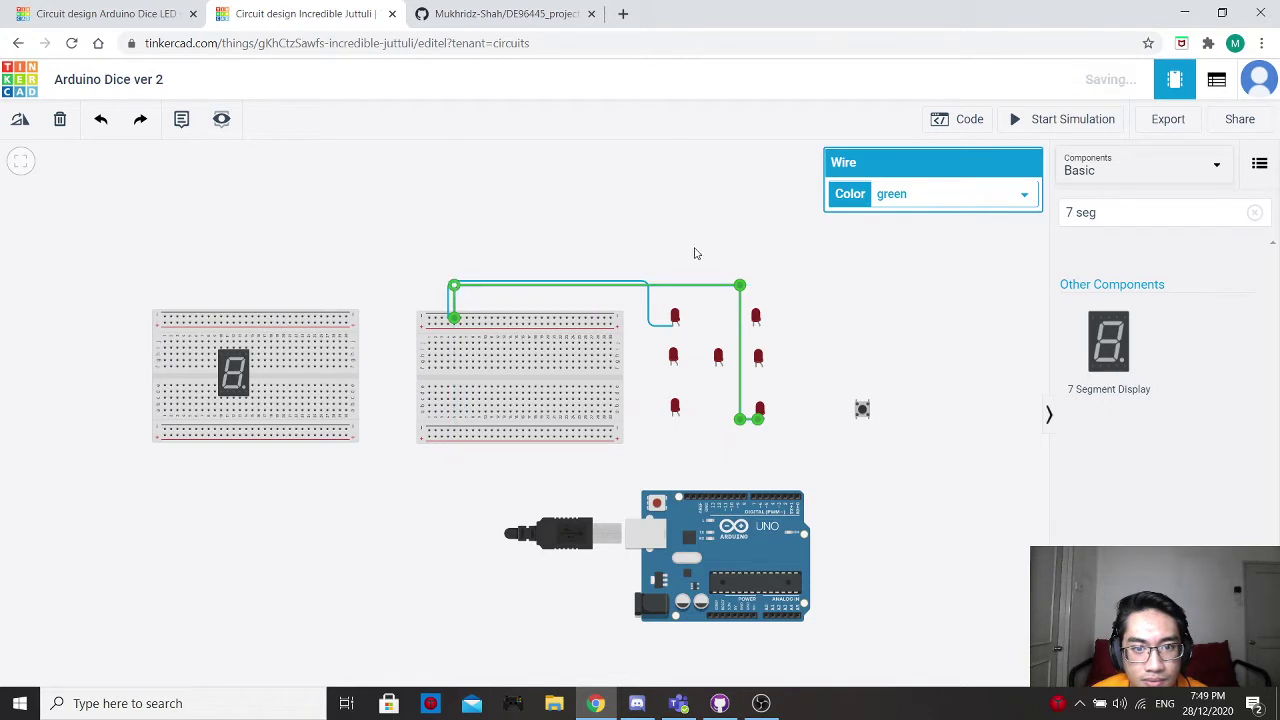
click(926, 197)
click(893, 305)
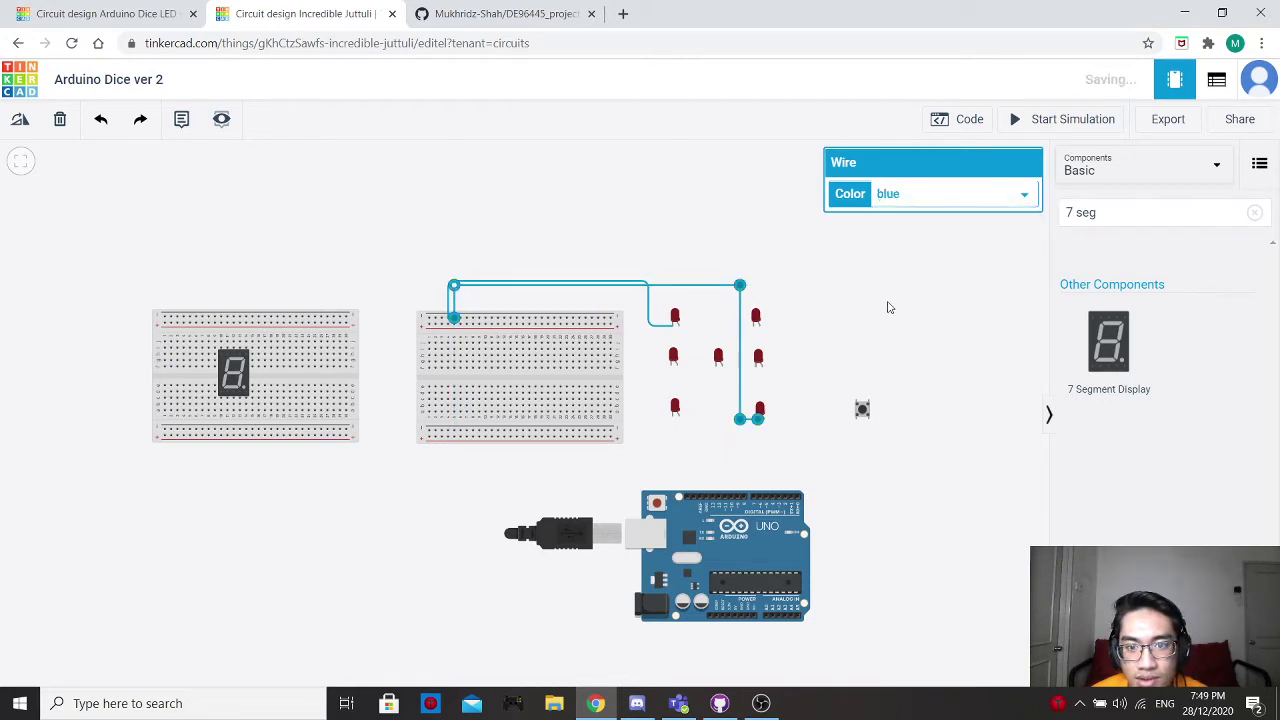
click(780, 297)
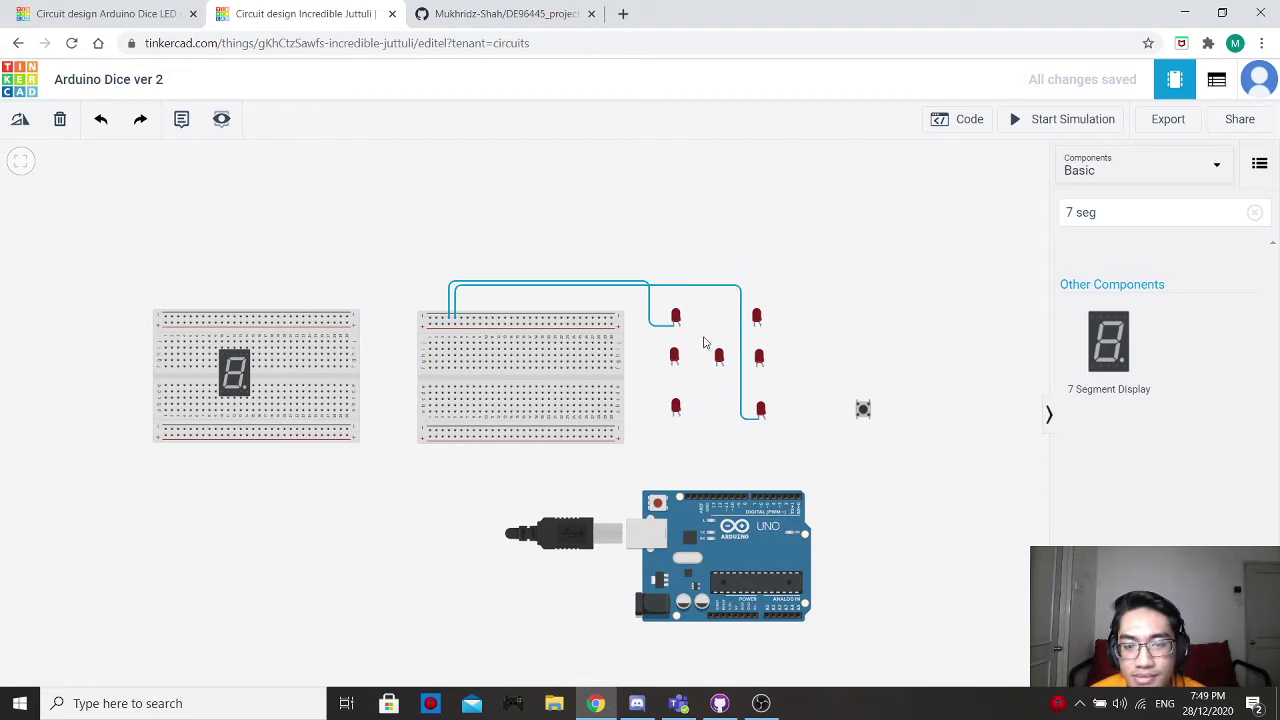
Run a red wire from the middle-row left LED's cathode to the upper negative rail, beside the two blue wires.
click(673, 366)
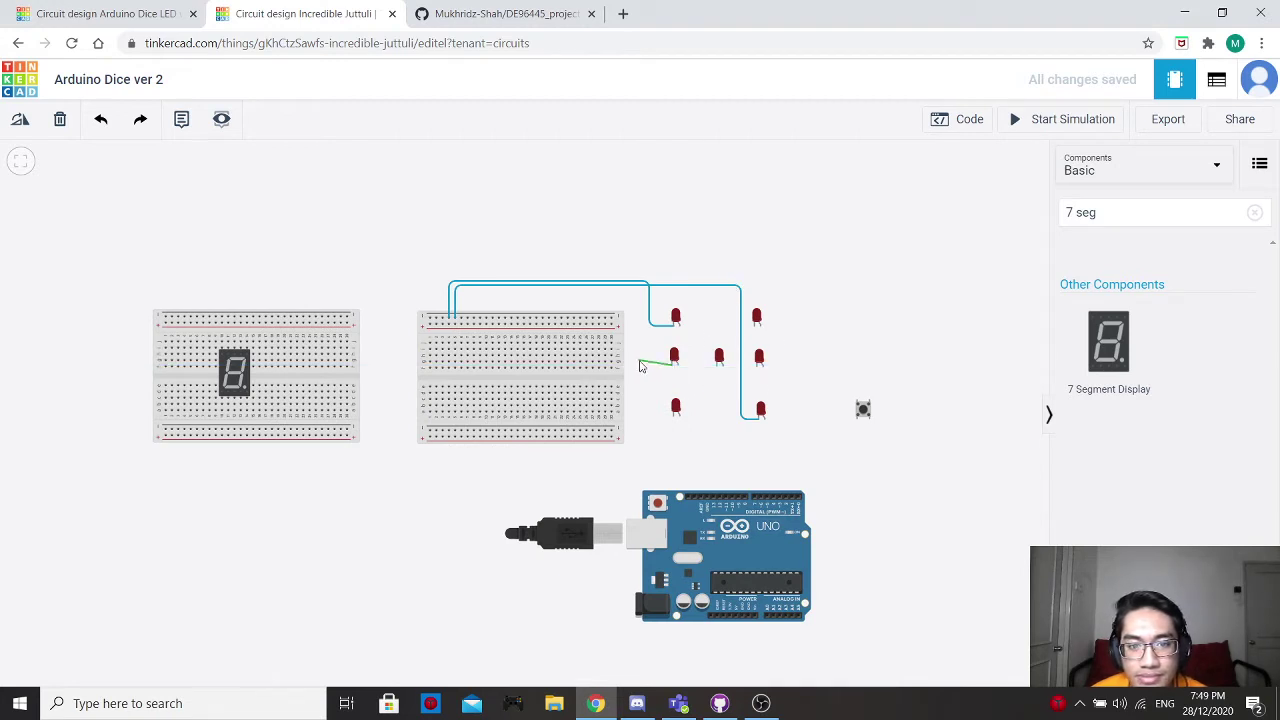
click(645, 365)
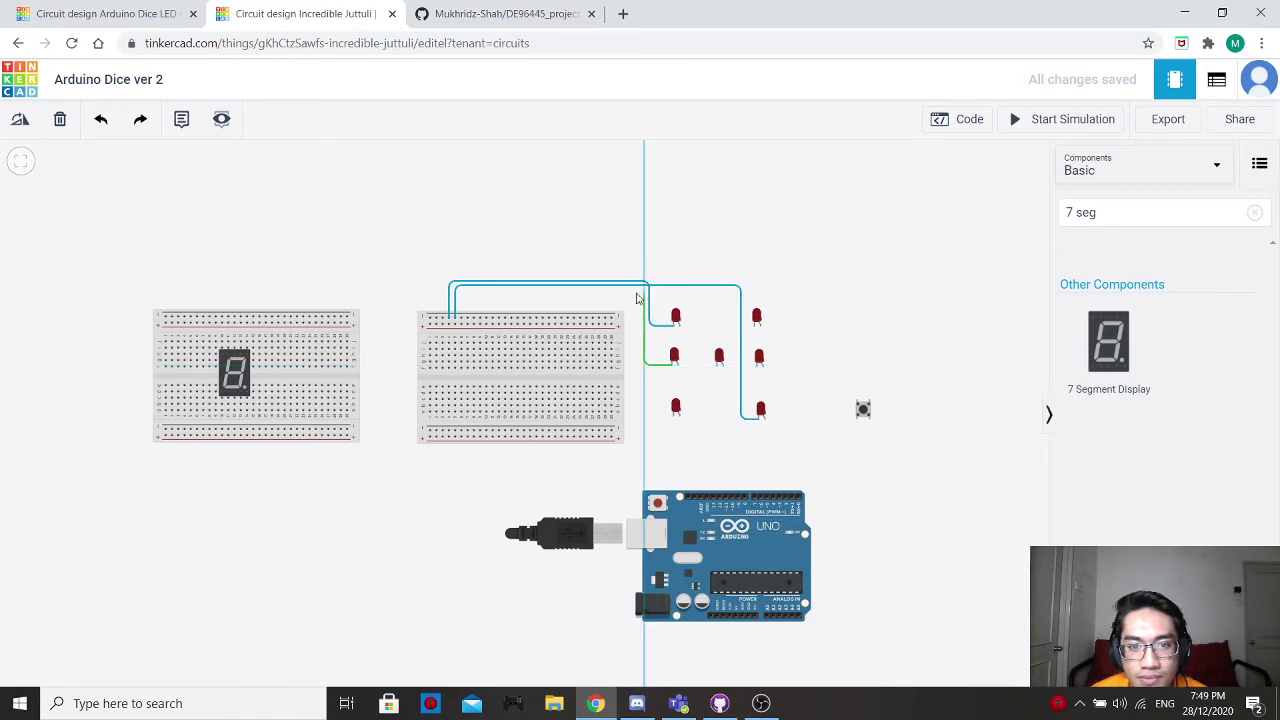
click(637, 297)
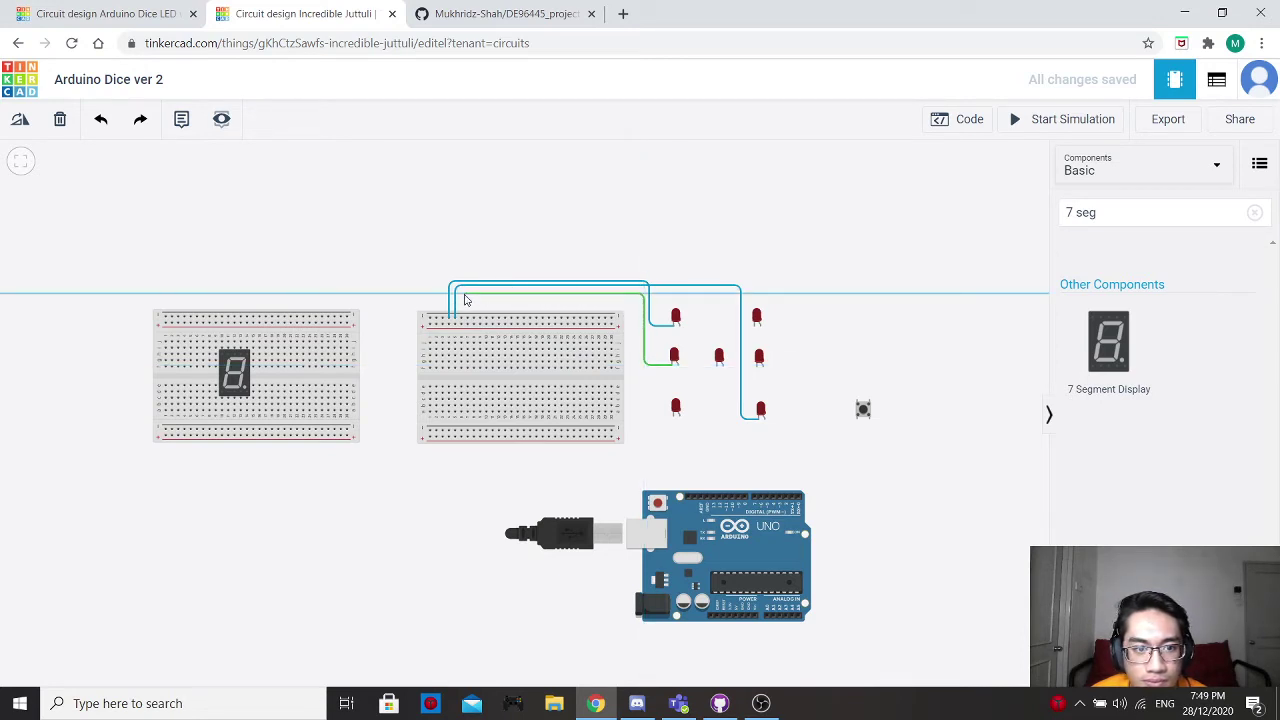
click(463, 297)
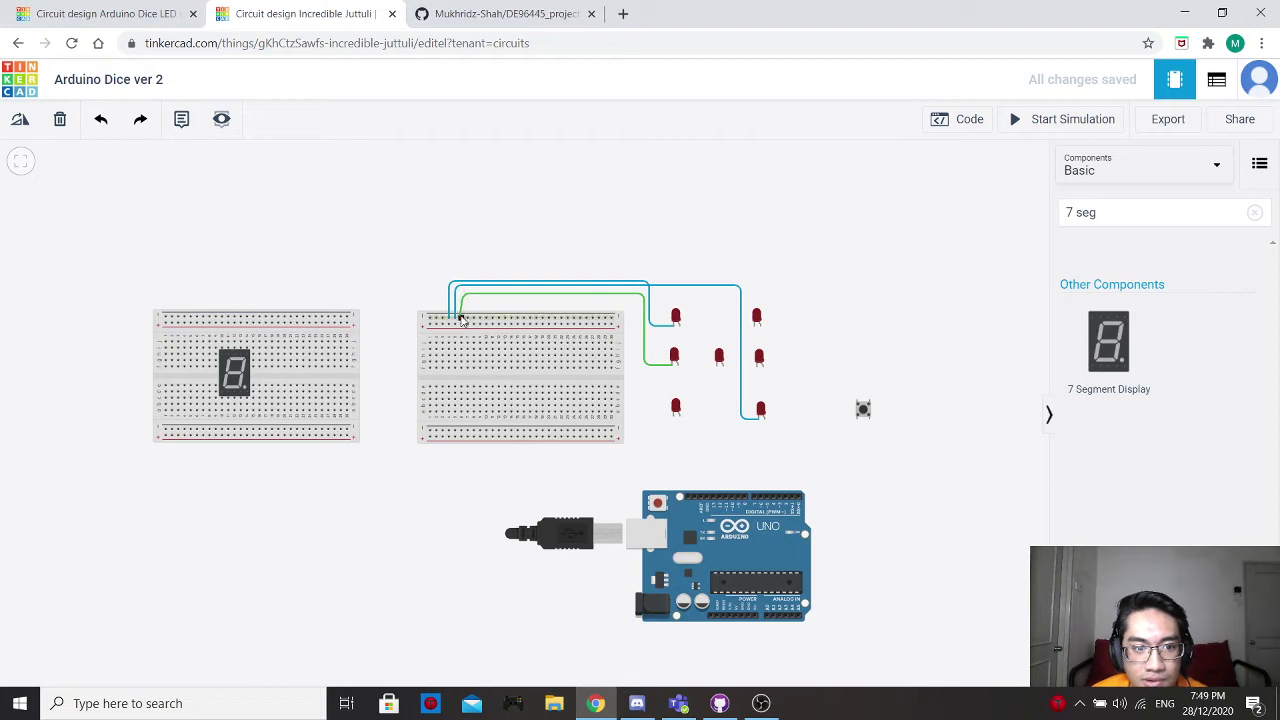
click(461, 318)
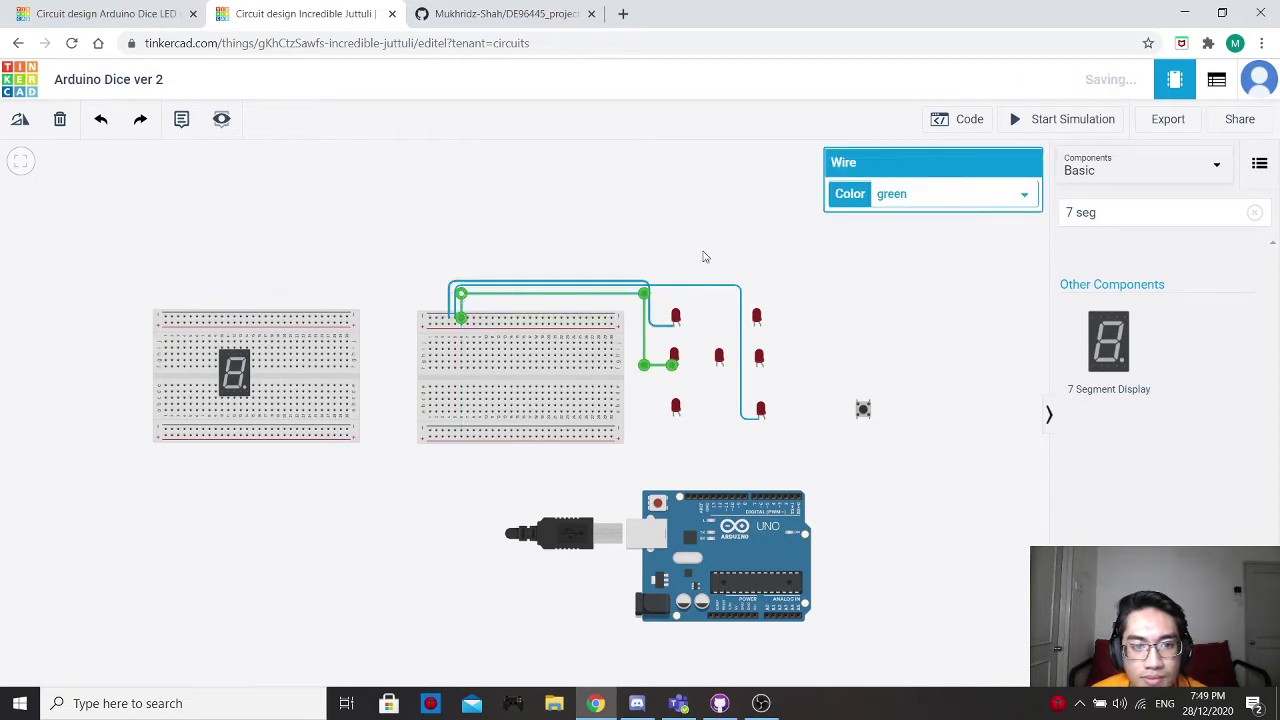
click(950, 194)
click(900, 229)
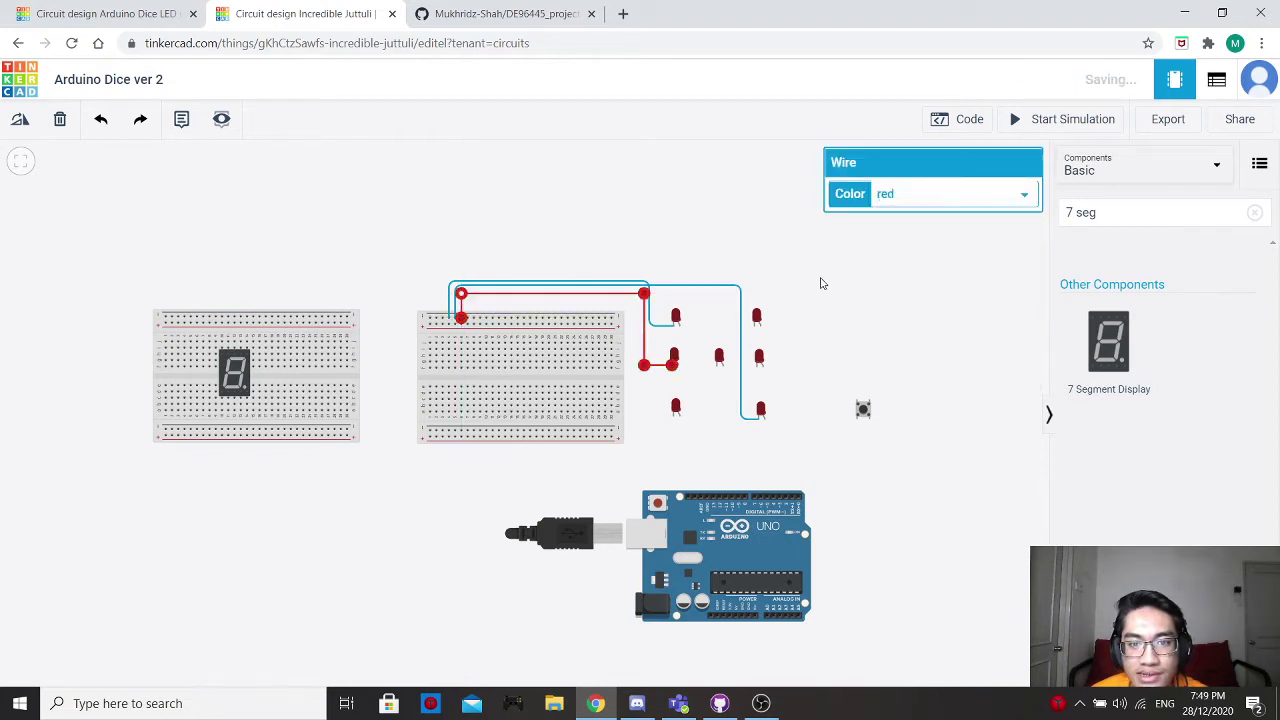
click(718, 394)
Run a red wire from the middle-row right LED's cathode to the upper negative rail, keeping its final bend aligned vertically.
click(757, 368)
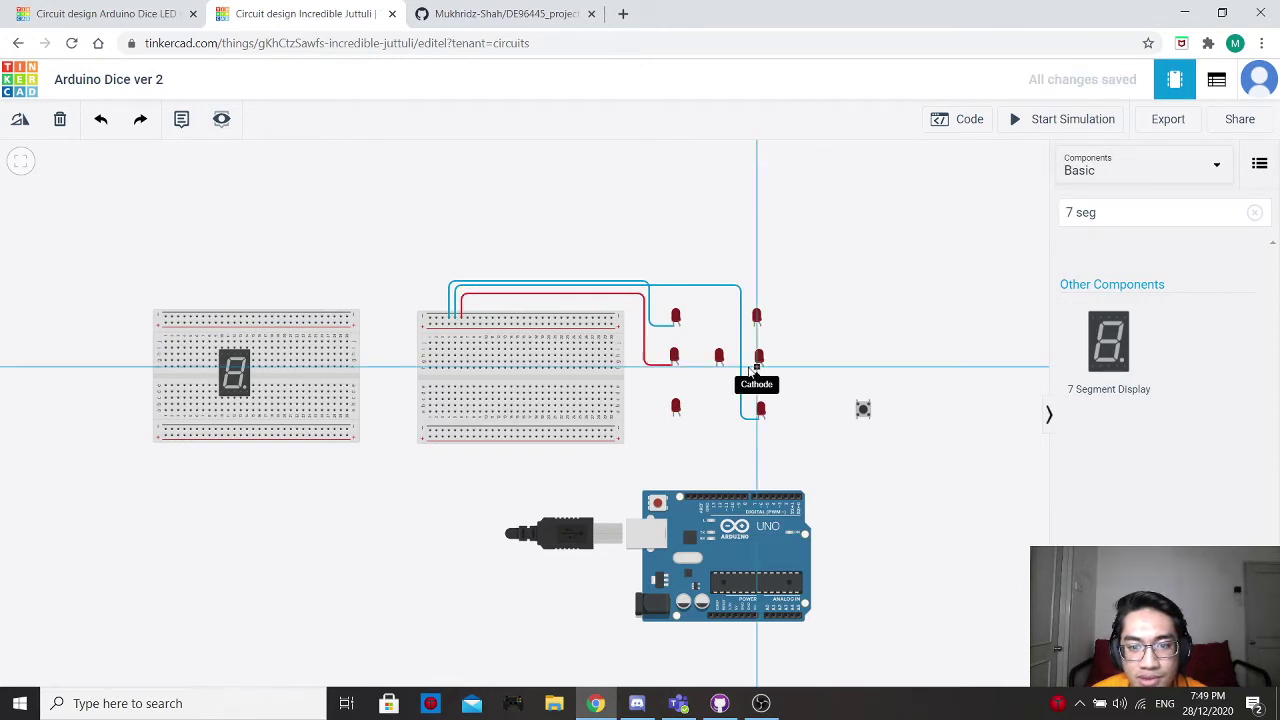
click(739, 368)
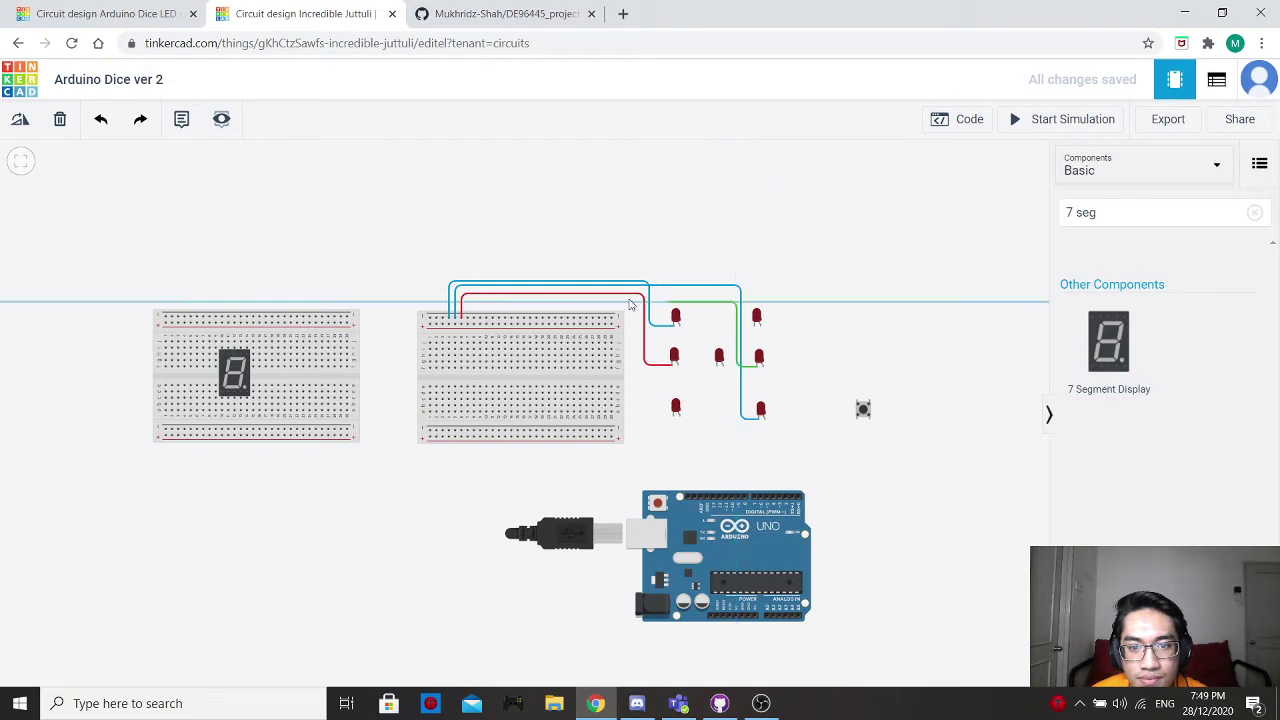
click(739, 301)
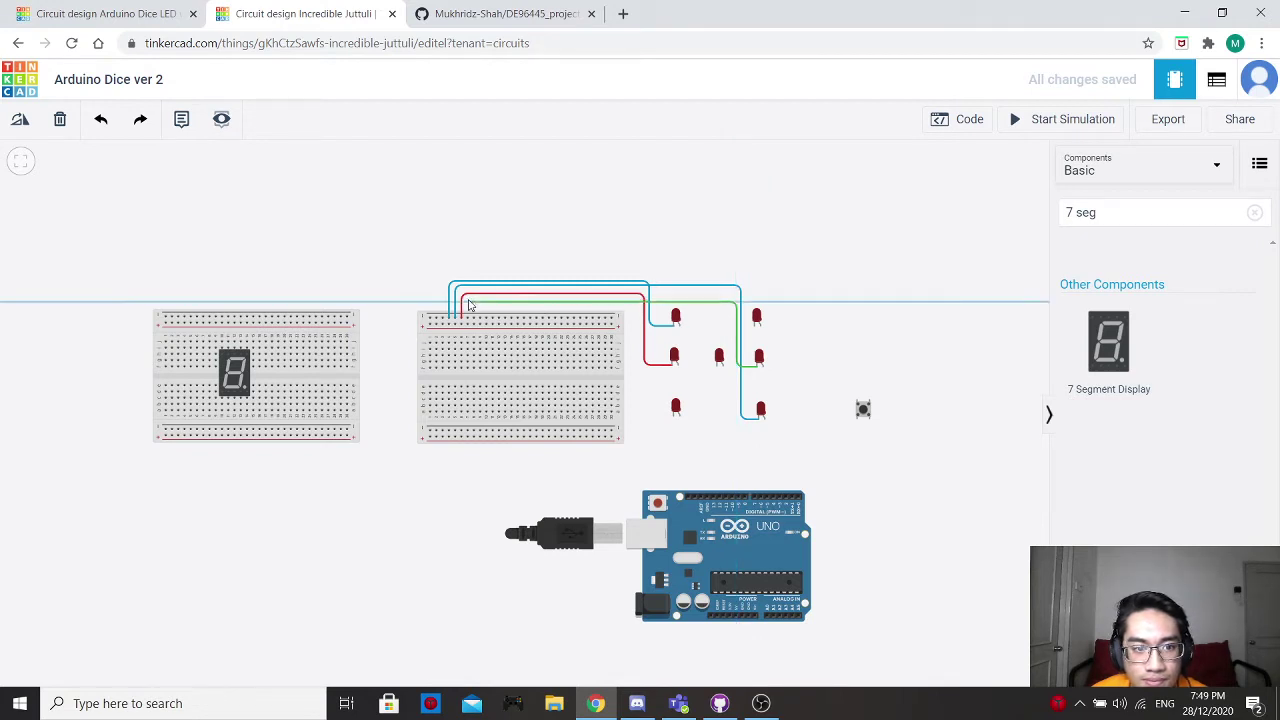
click(467, 301)
click(467, 318)
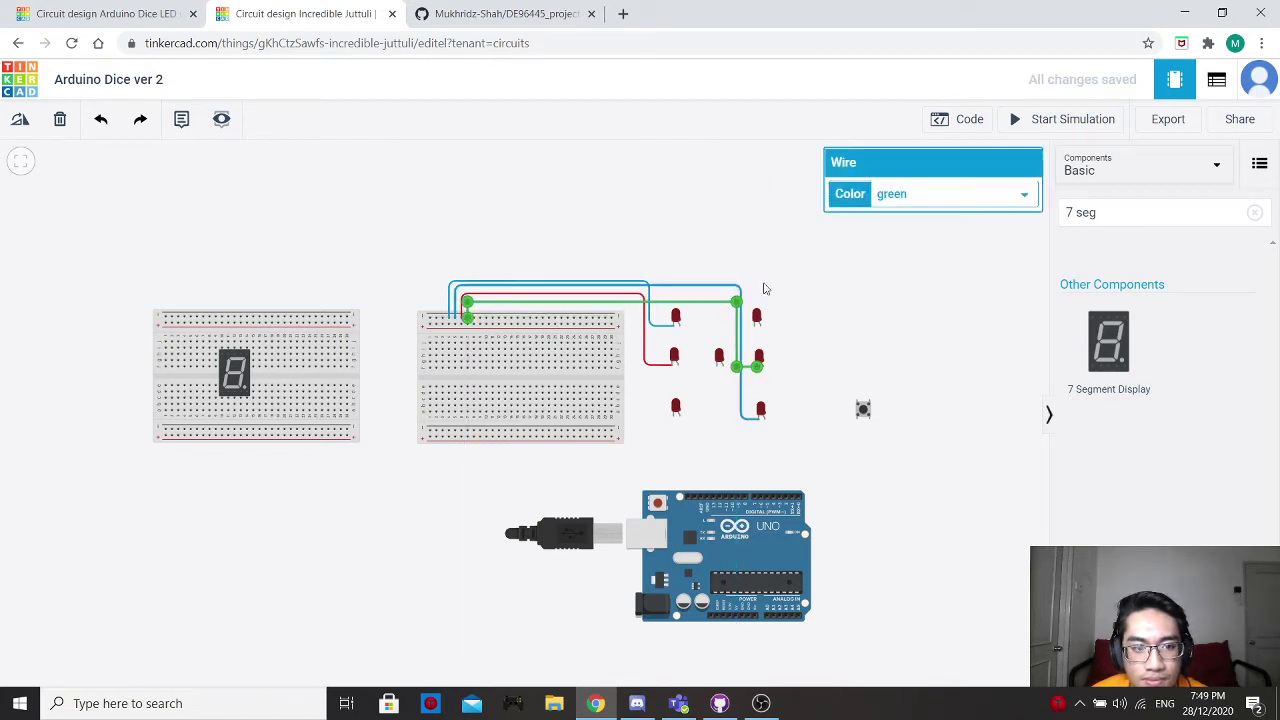
click(934, 197)
click(920, 226)
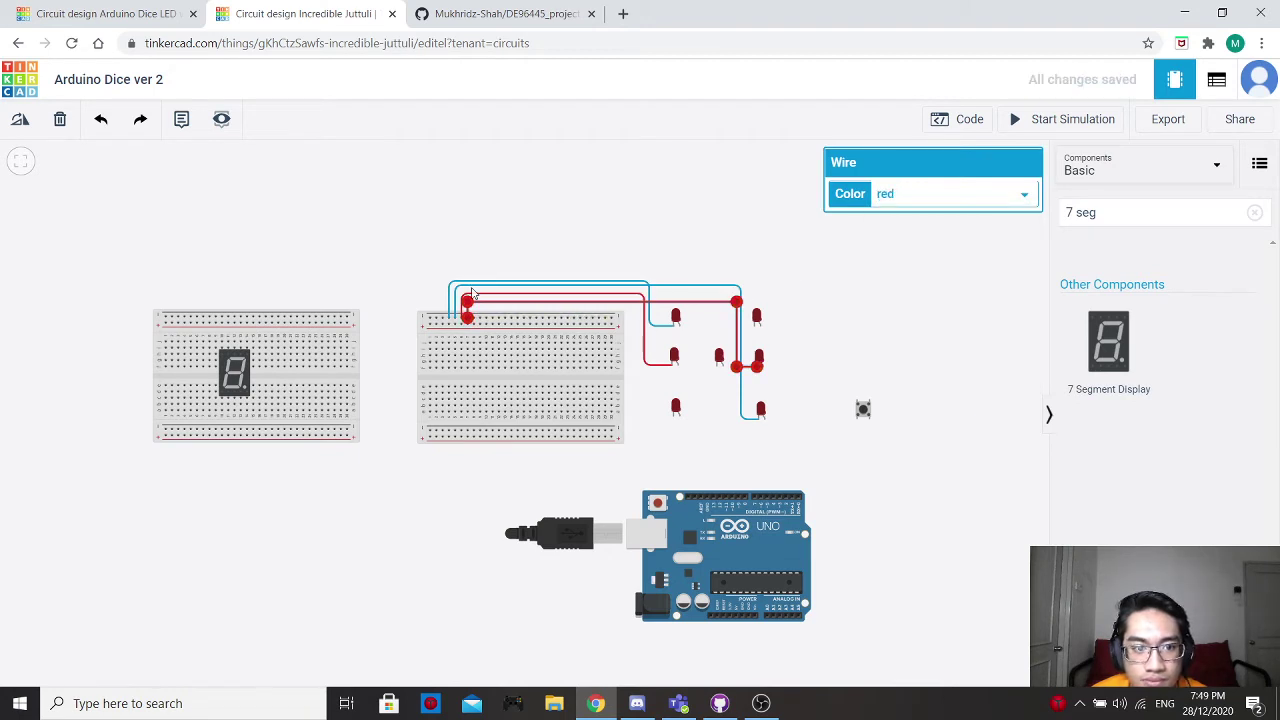
drag(469, 305, 467, 302)
click(773, 261)
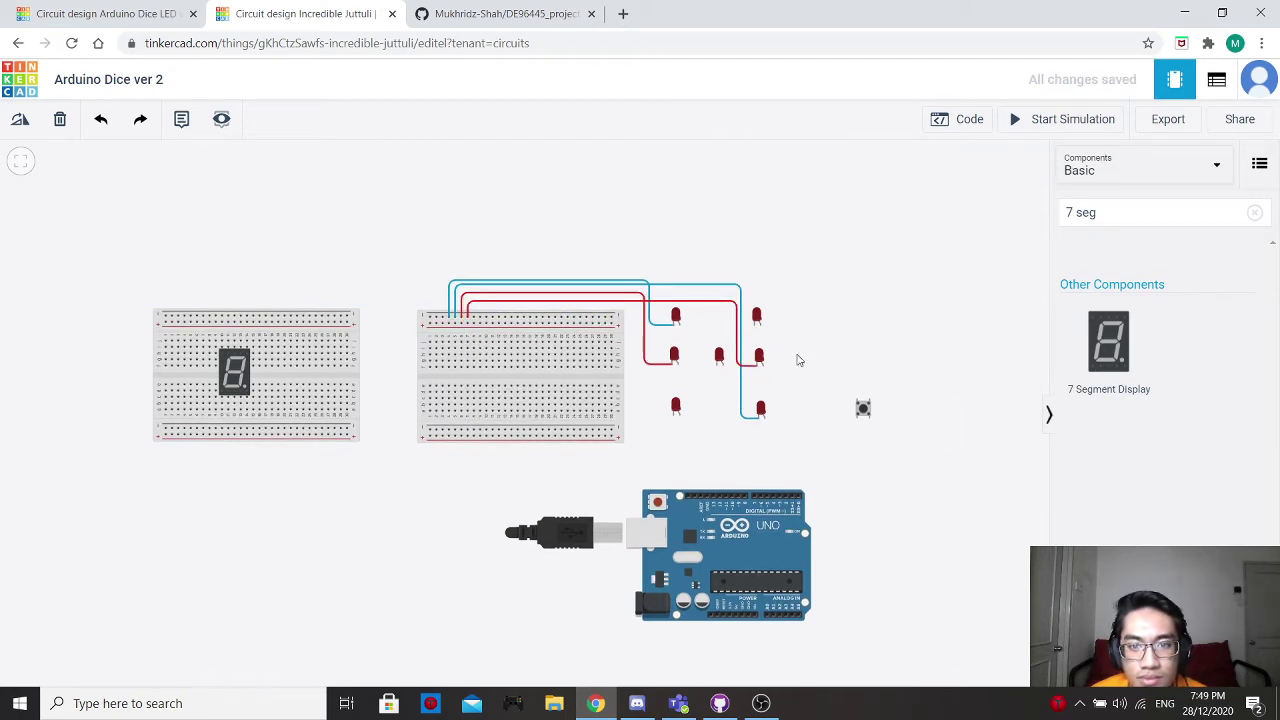
Run a green wire from the bottom-left LED's cathode above the other wires to the upper negative rail, and straighten its last segment.
click(675, 416)
click(642, 413)
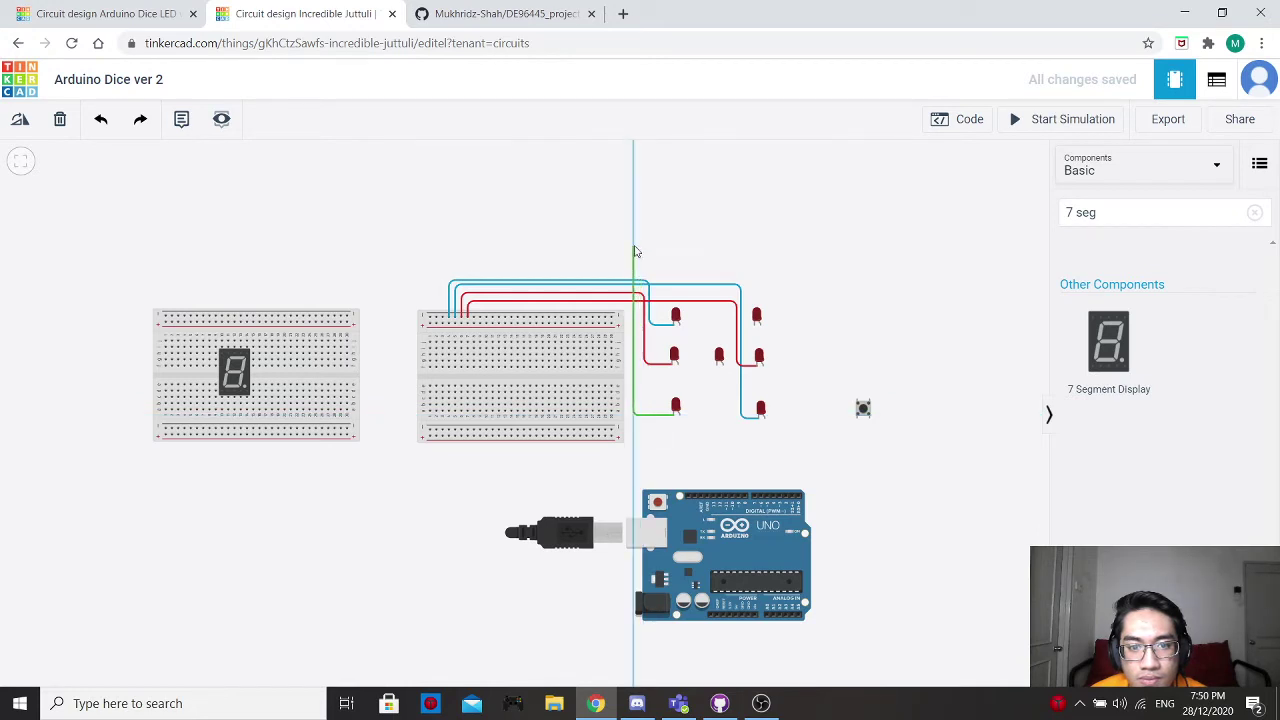
click(575, 275)
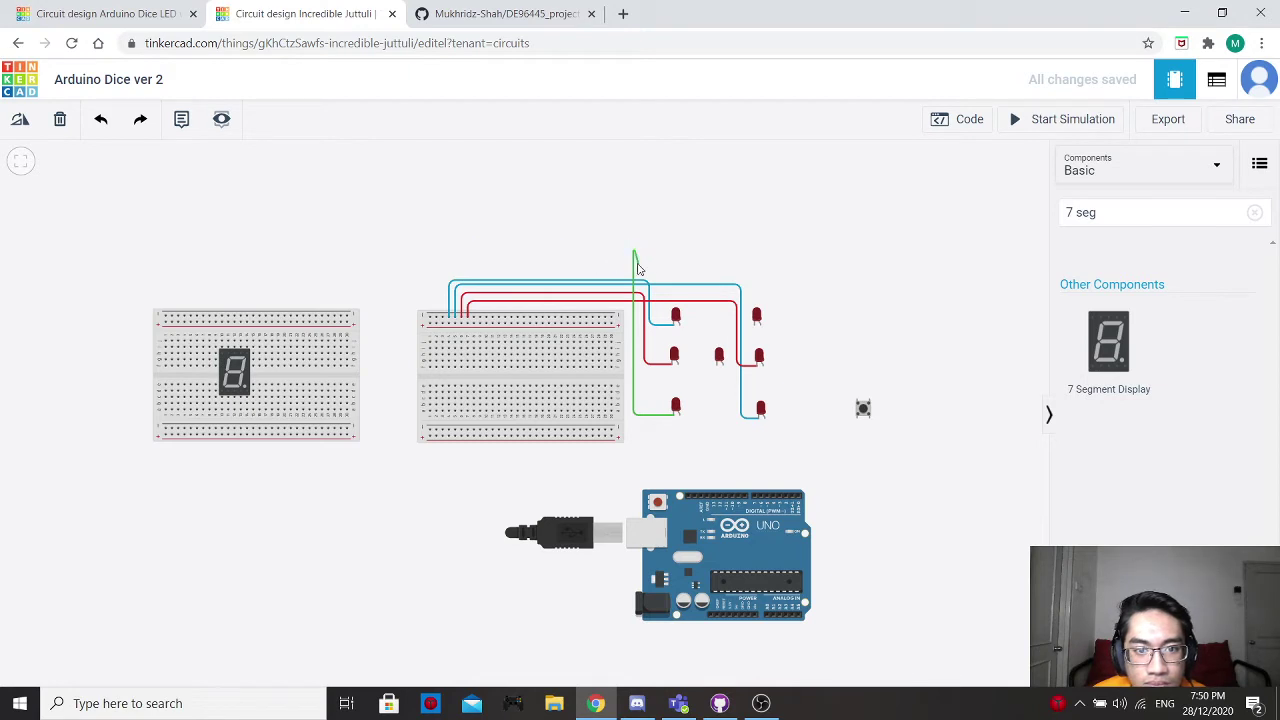
click(477, 248)
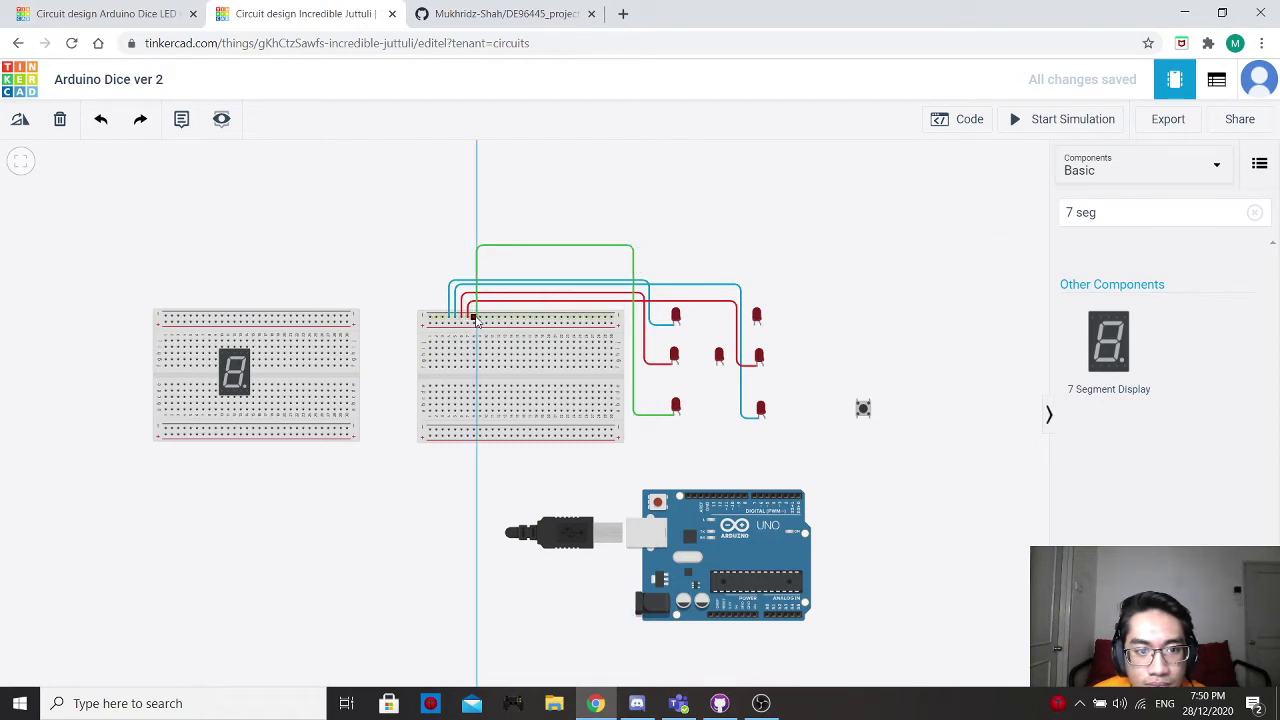
click(475, 317)
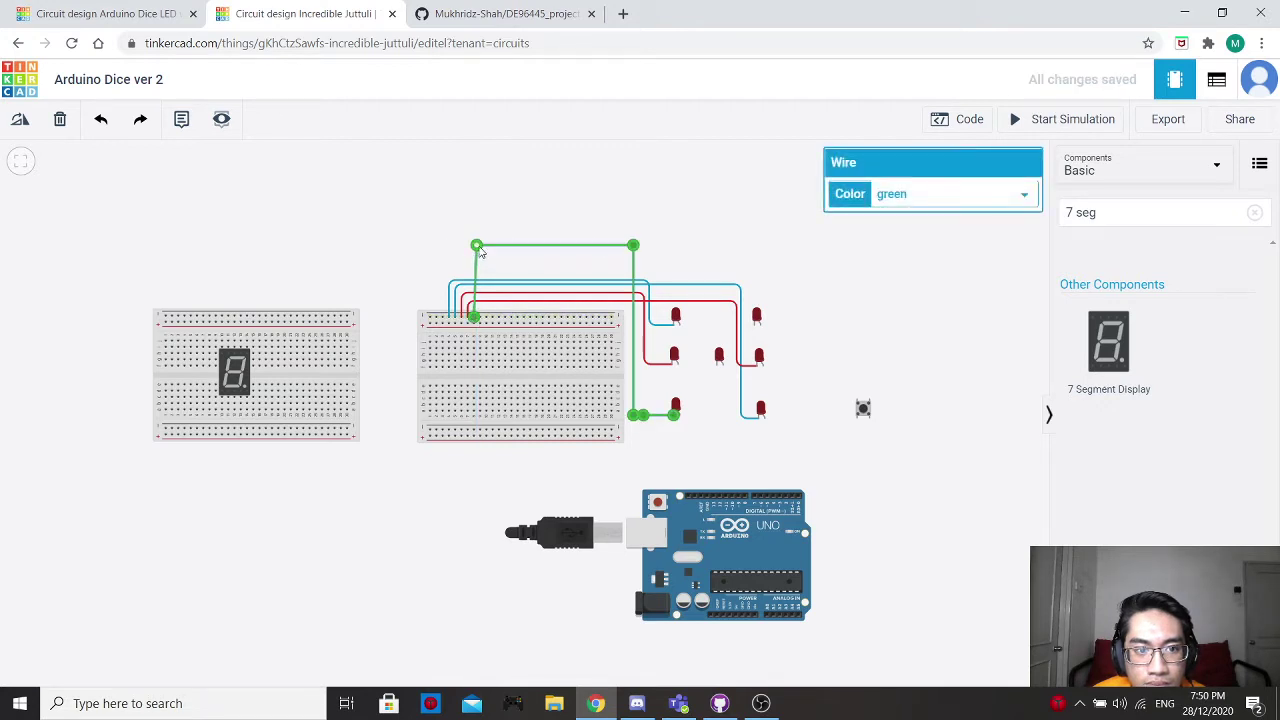
drag(480, 252, 477, 252)
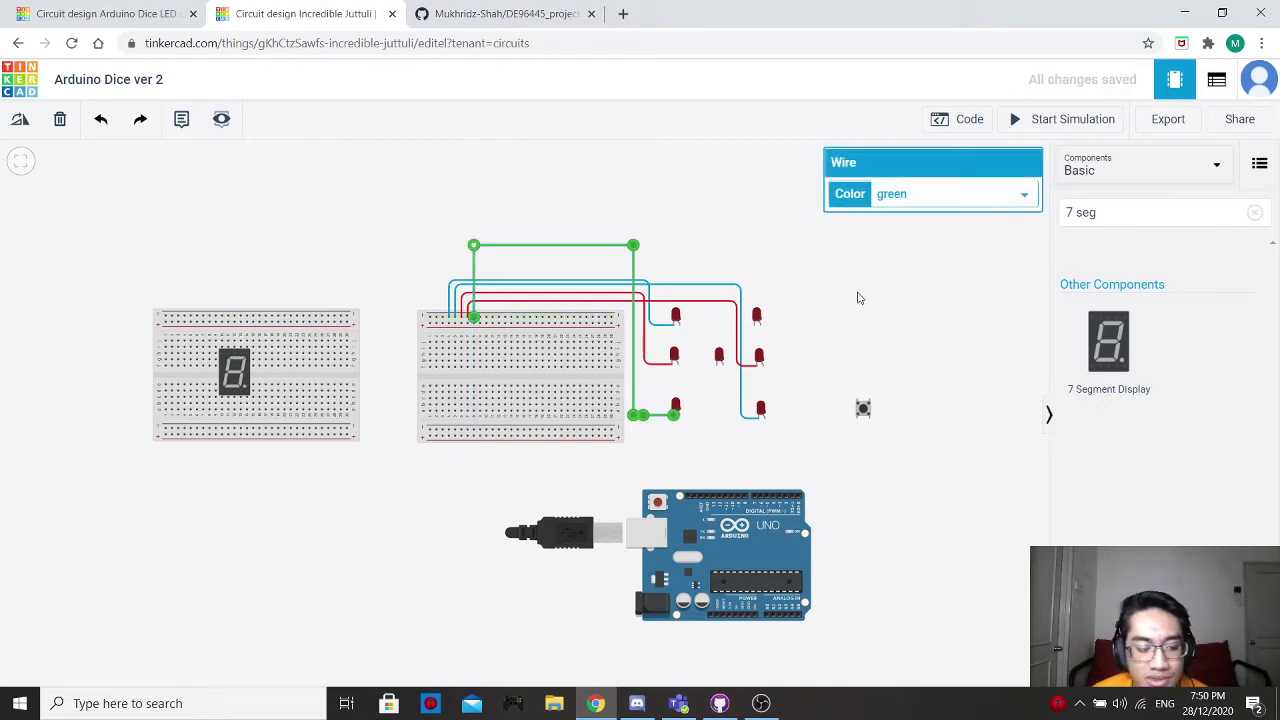
Run a green wire from the top-right LED's cathode to the upper negative rail beside the first green wire, and straighten its last segment.
click(748, 331)
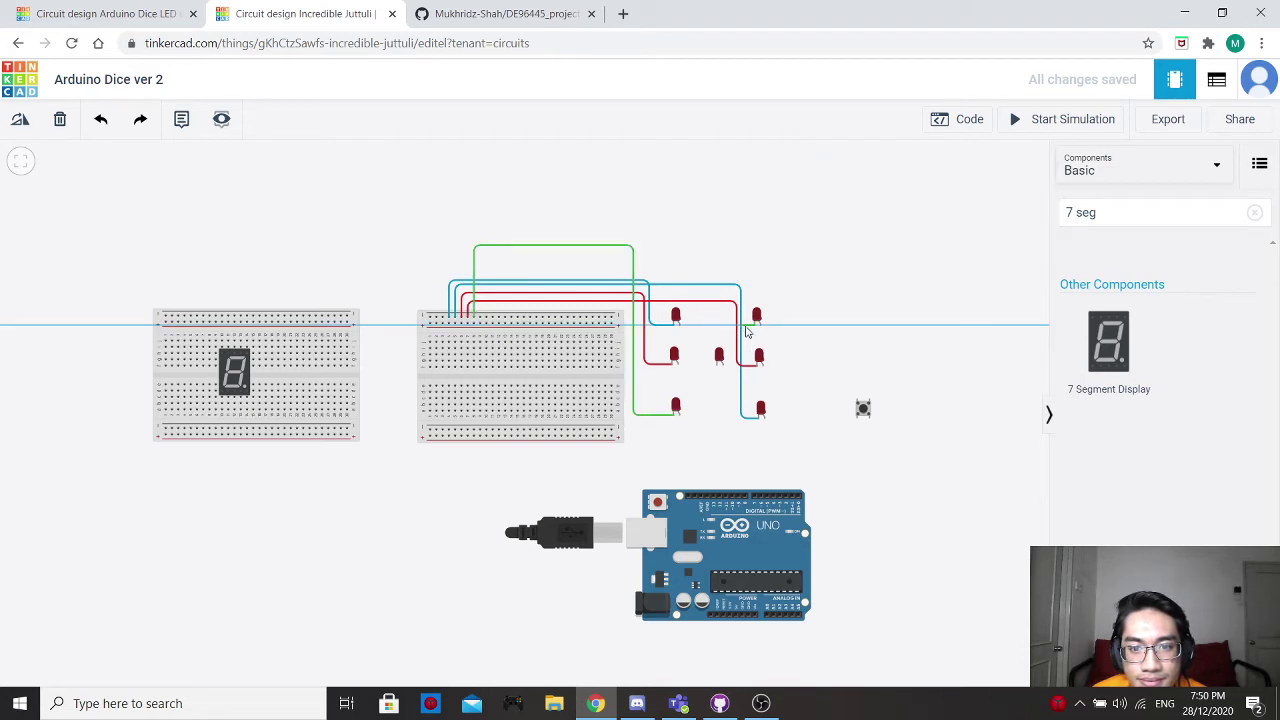
click(745, 252)
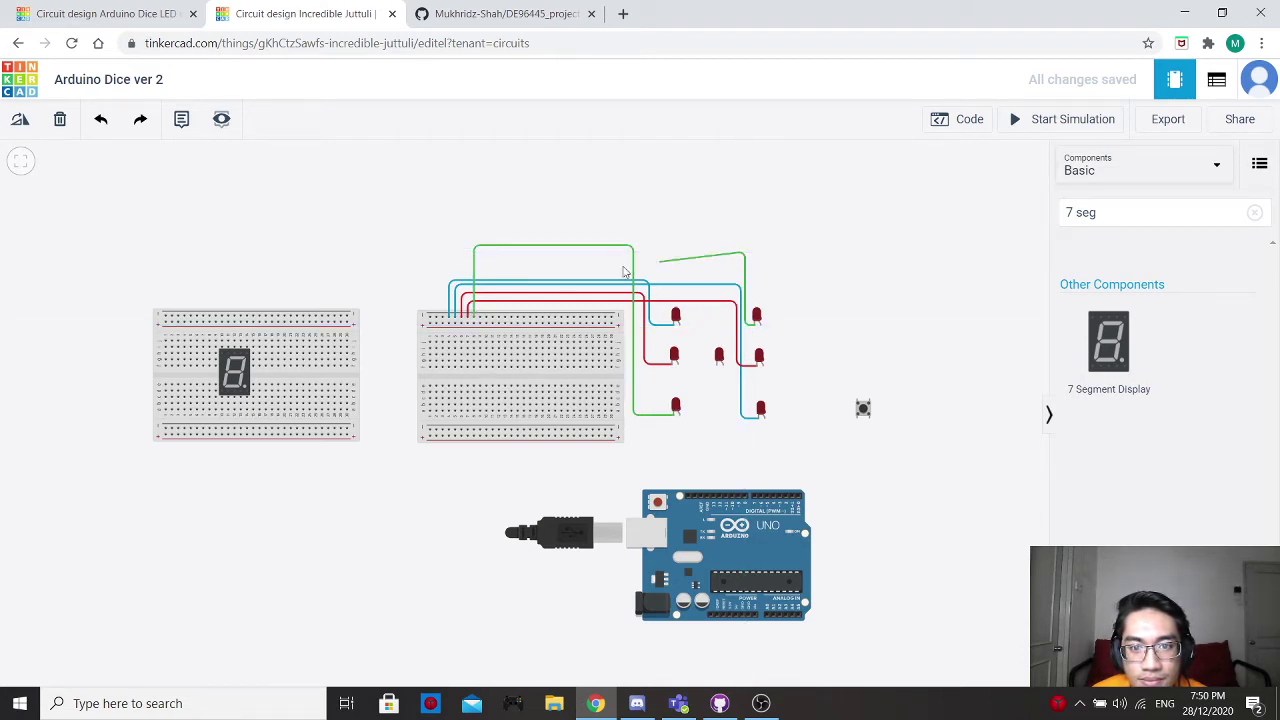
click(491, 254)
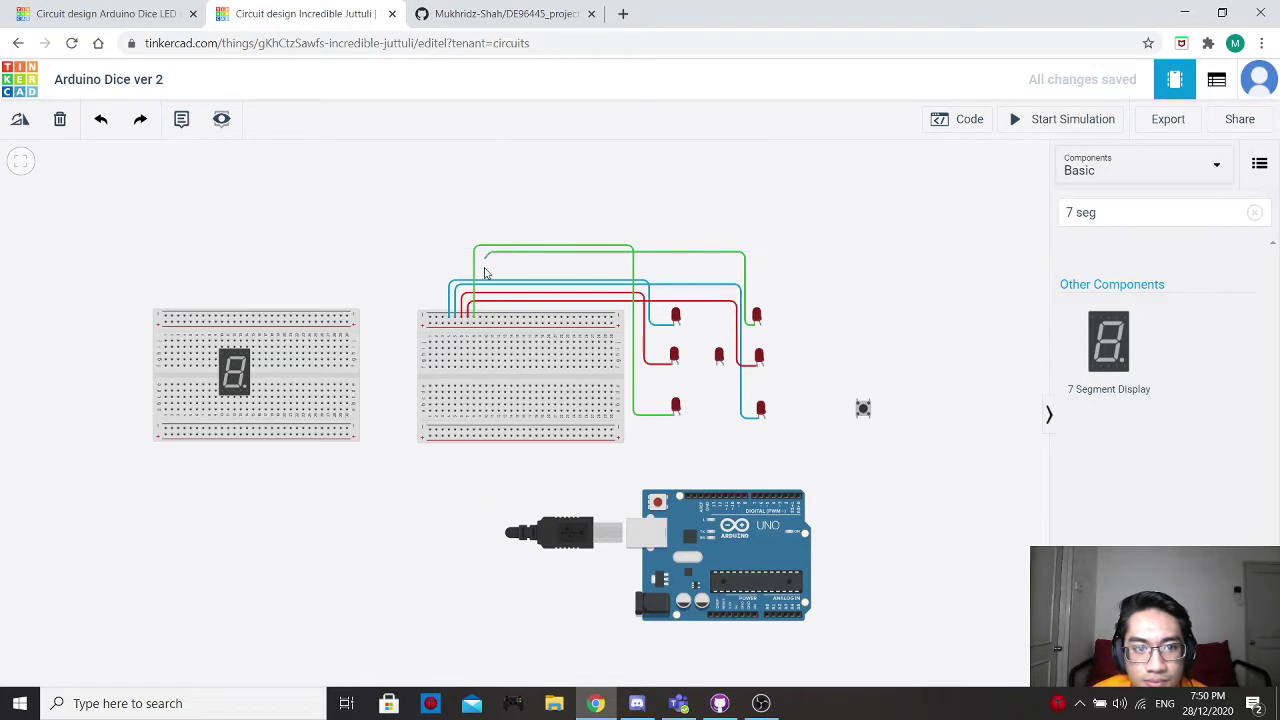
click(480, 318)
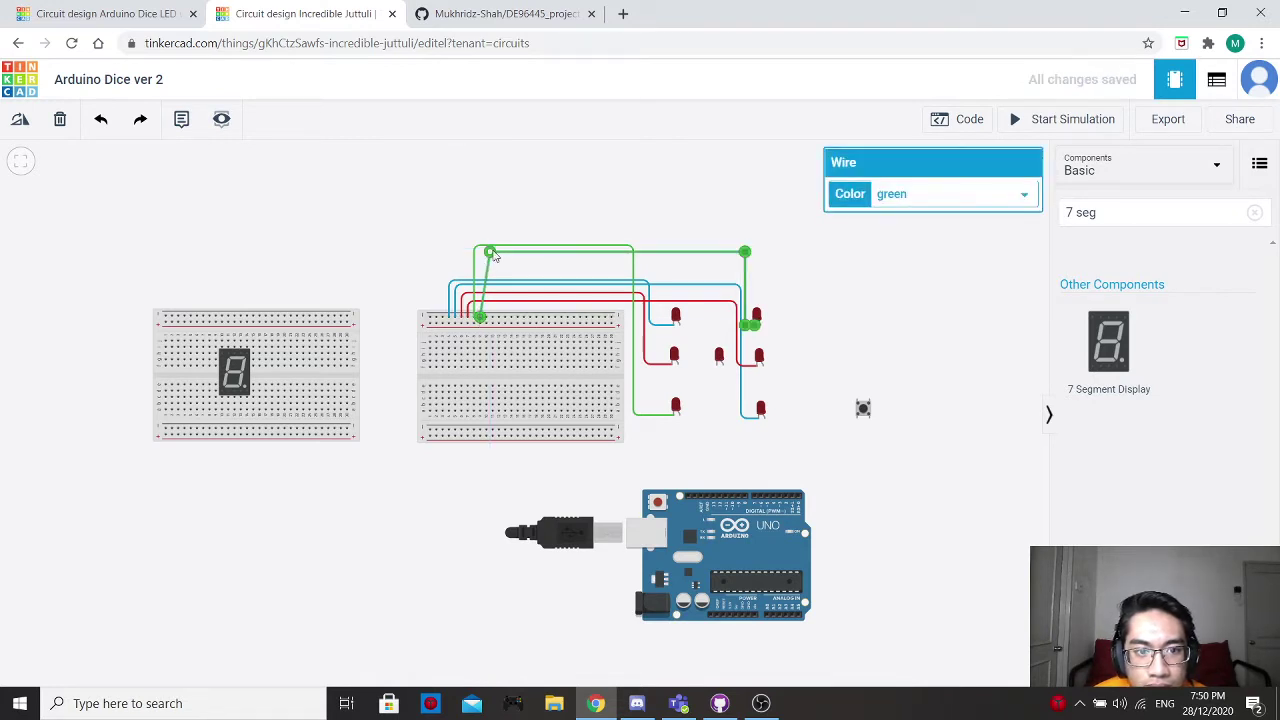
drag(490, 252, 480, 252)
click(580, 242)
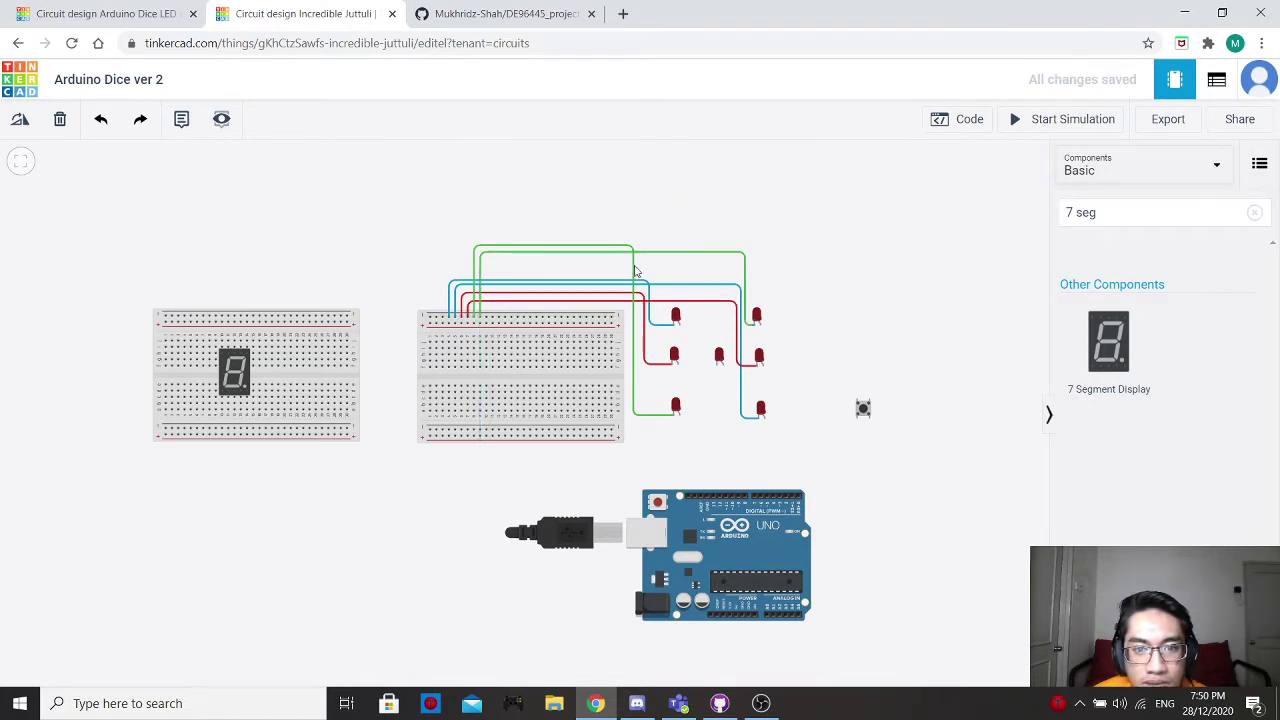
Run a wire from the centre LED's cathode to the upper negative rail beside the green wires, and color it grey.
click(716, 366)
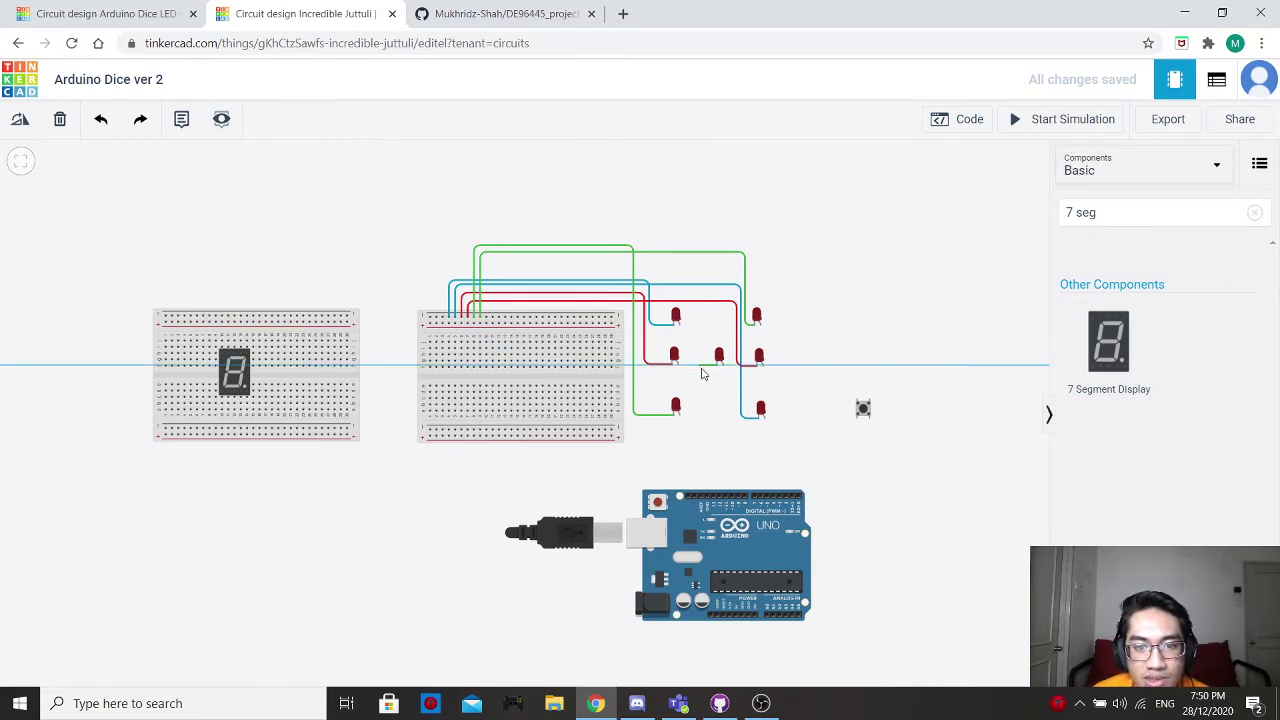
click(702, 366)
click(701, 266)
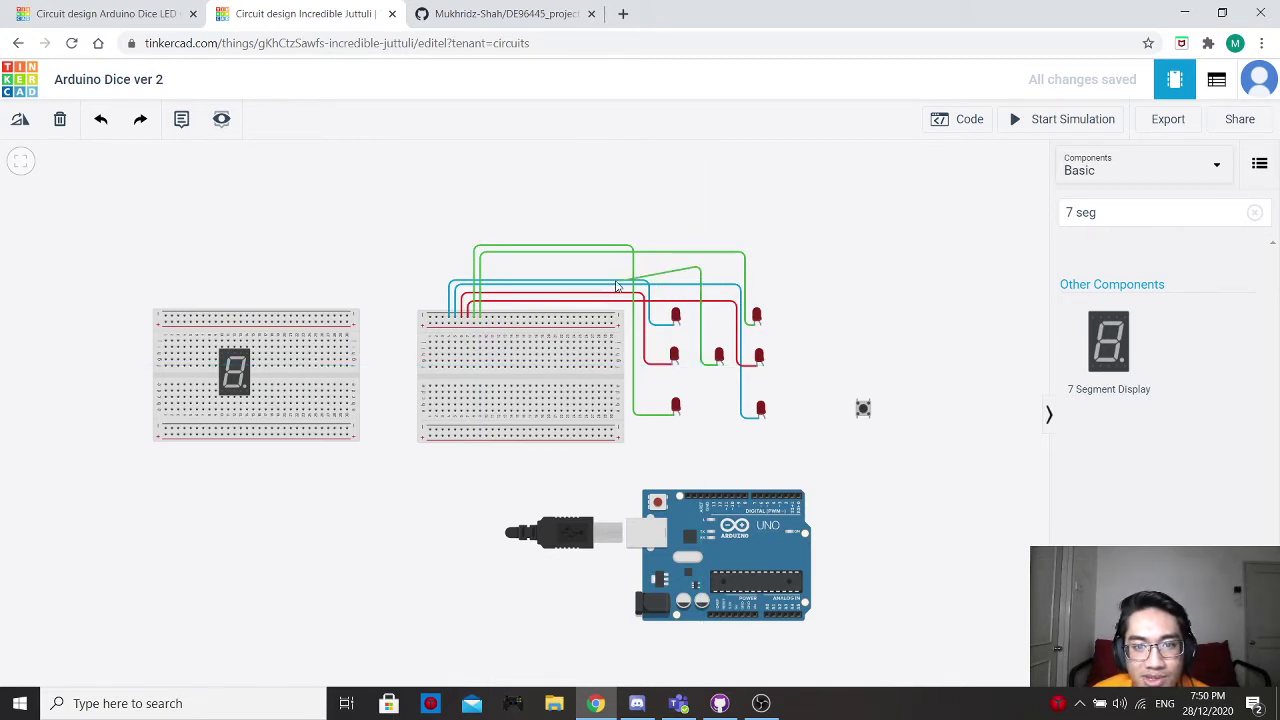
click(486, 266)
click(486, 317)
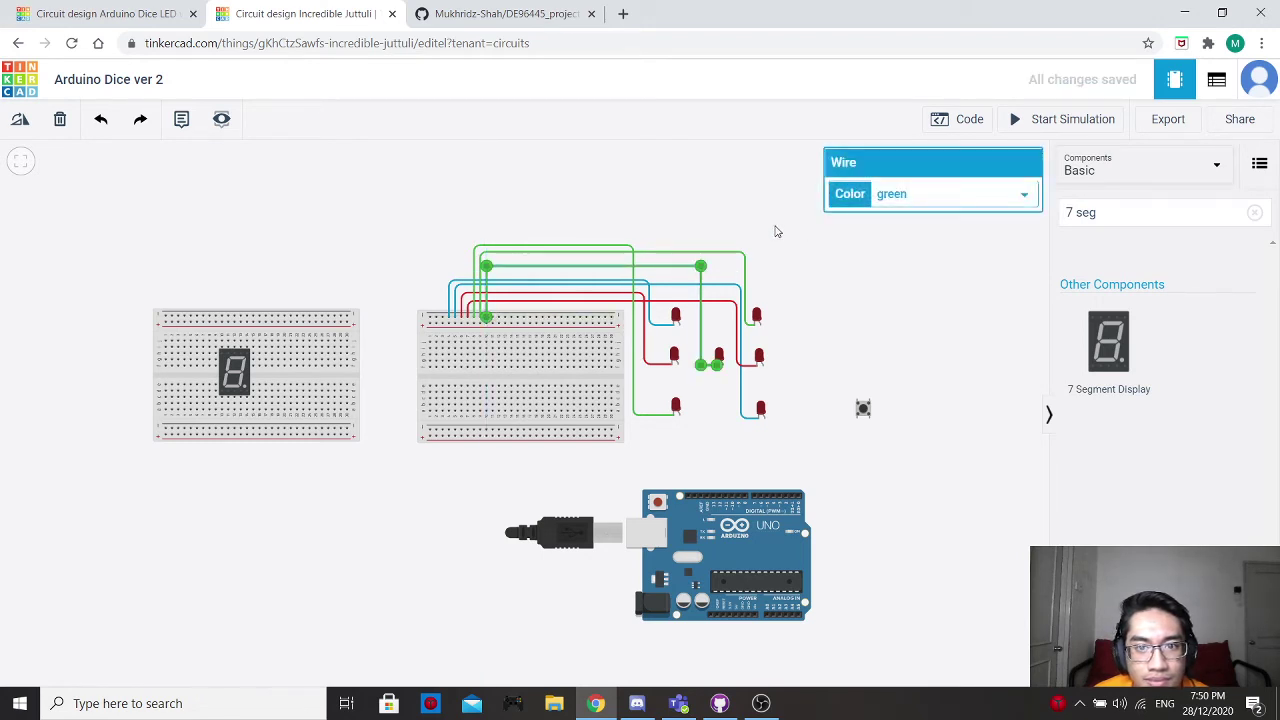
click(908, 194)
click(898, 367)
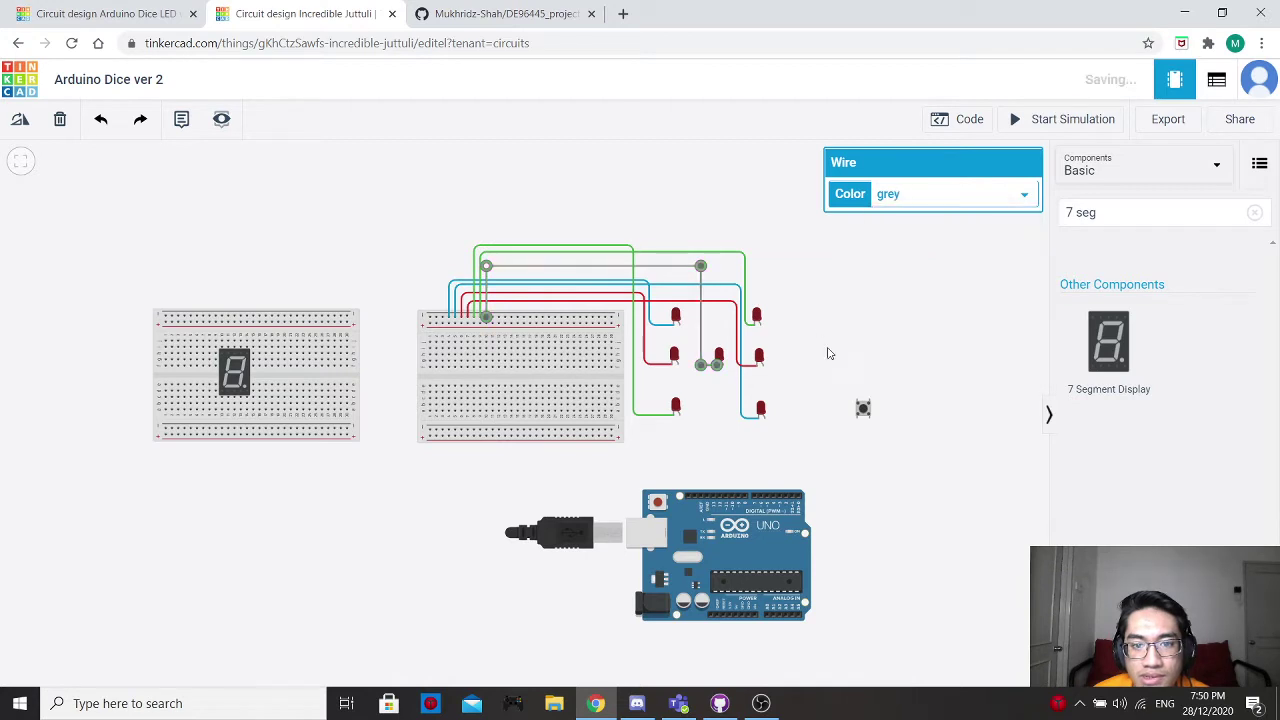
click(886, 277)
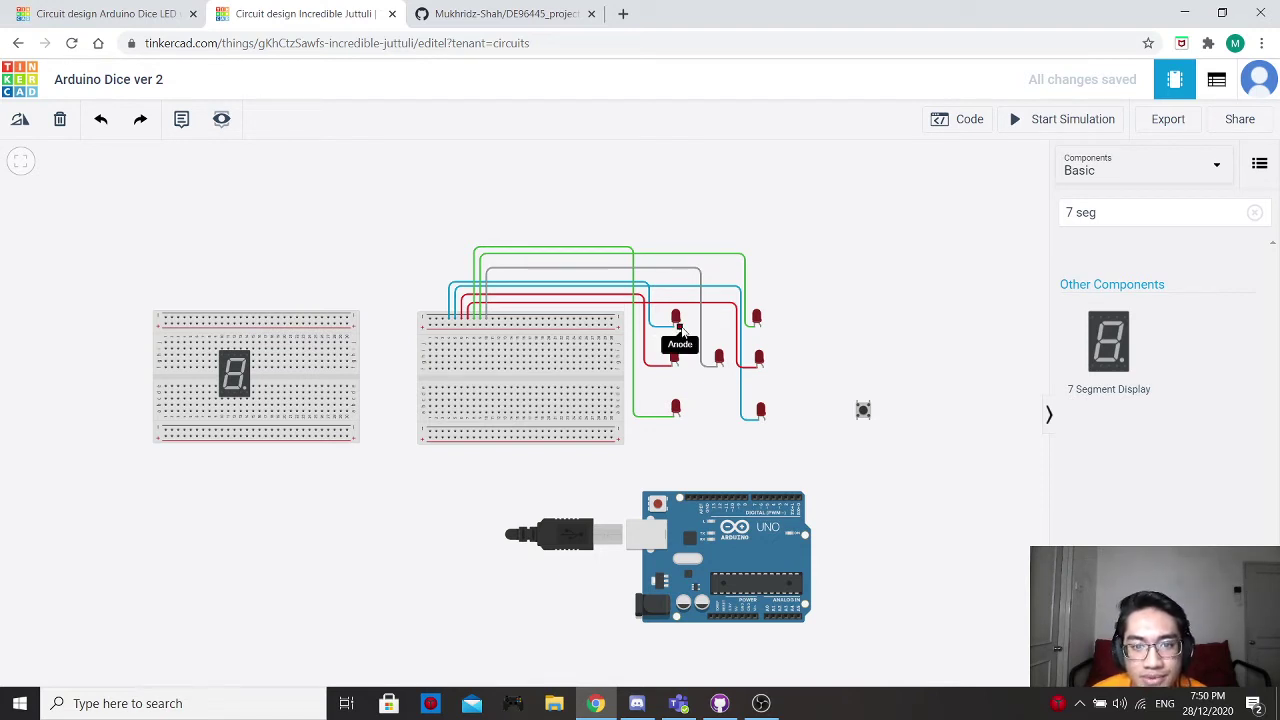
Run a wire from the top-left LED's anode above the other wires to the second breadboard's upper terminal area, and color it blue.
click(679, 328)
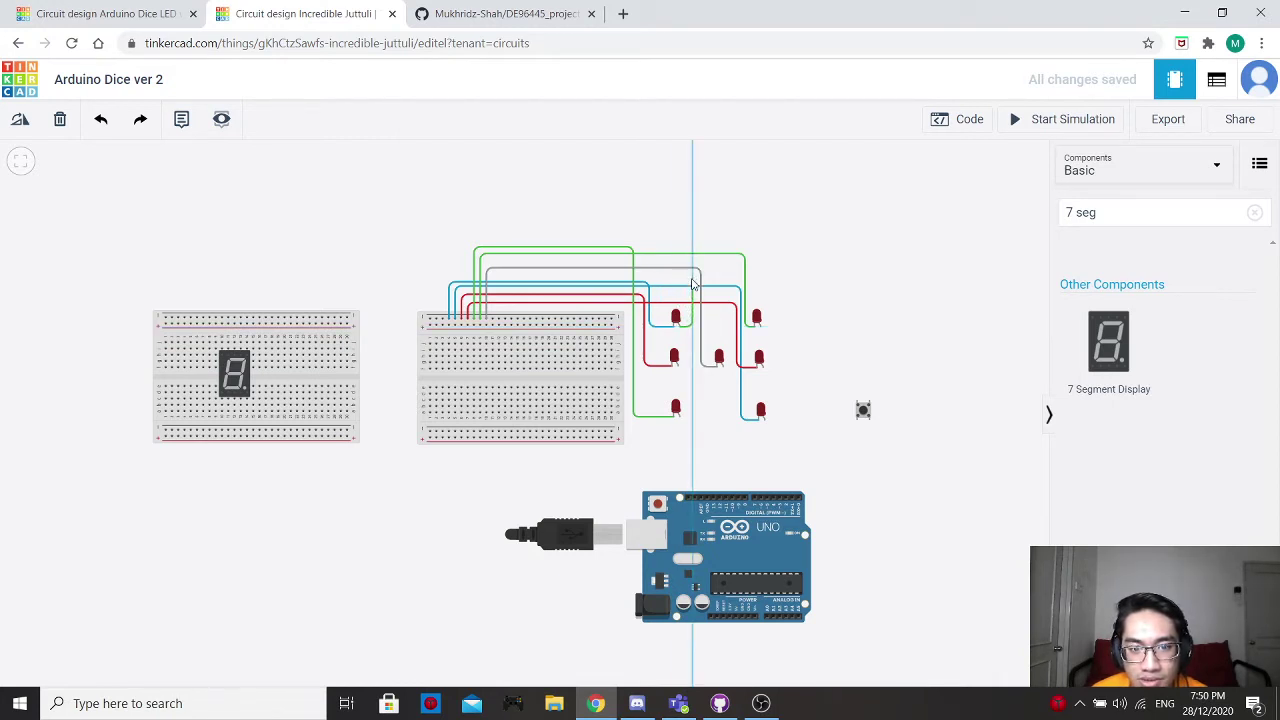
click(692, 284)
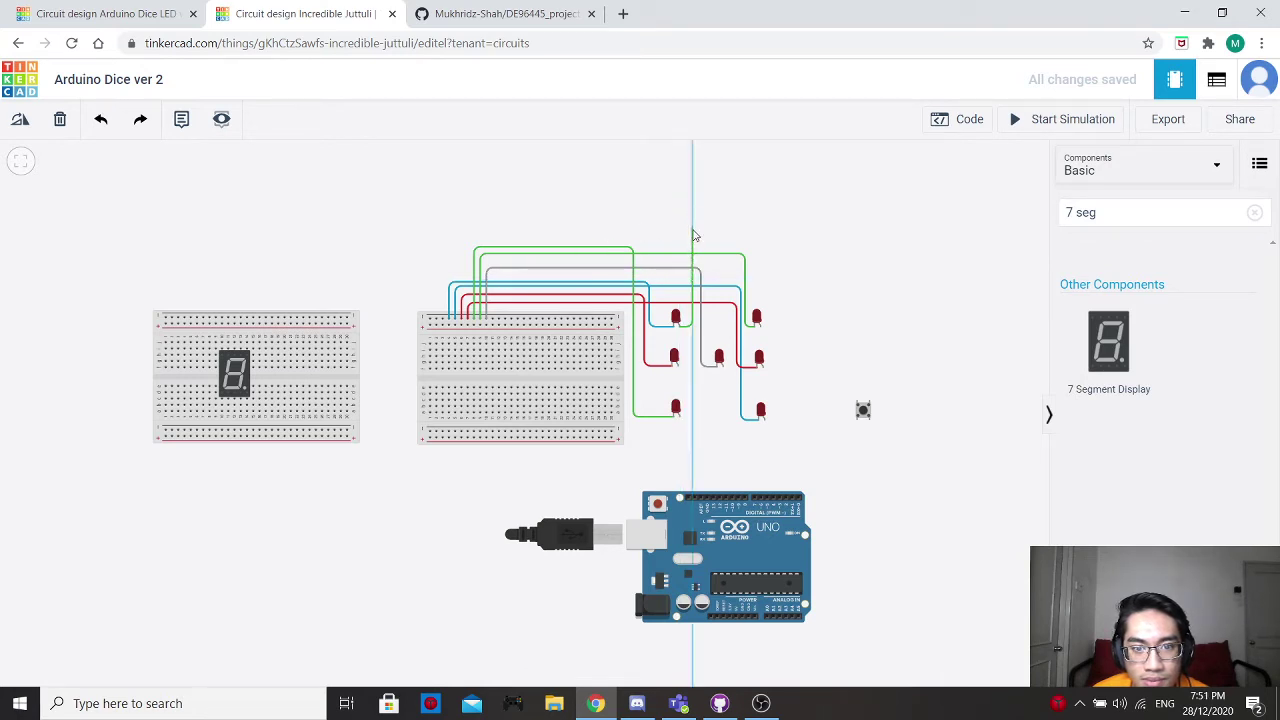
click(693, 234)
click(498, 233)
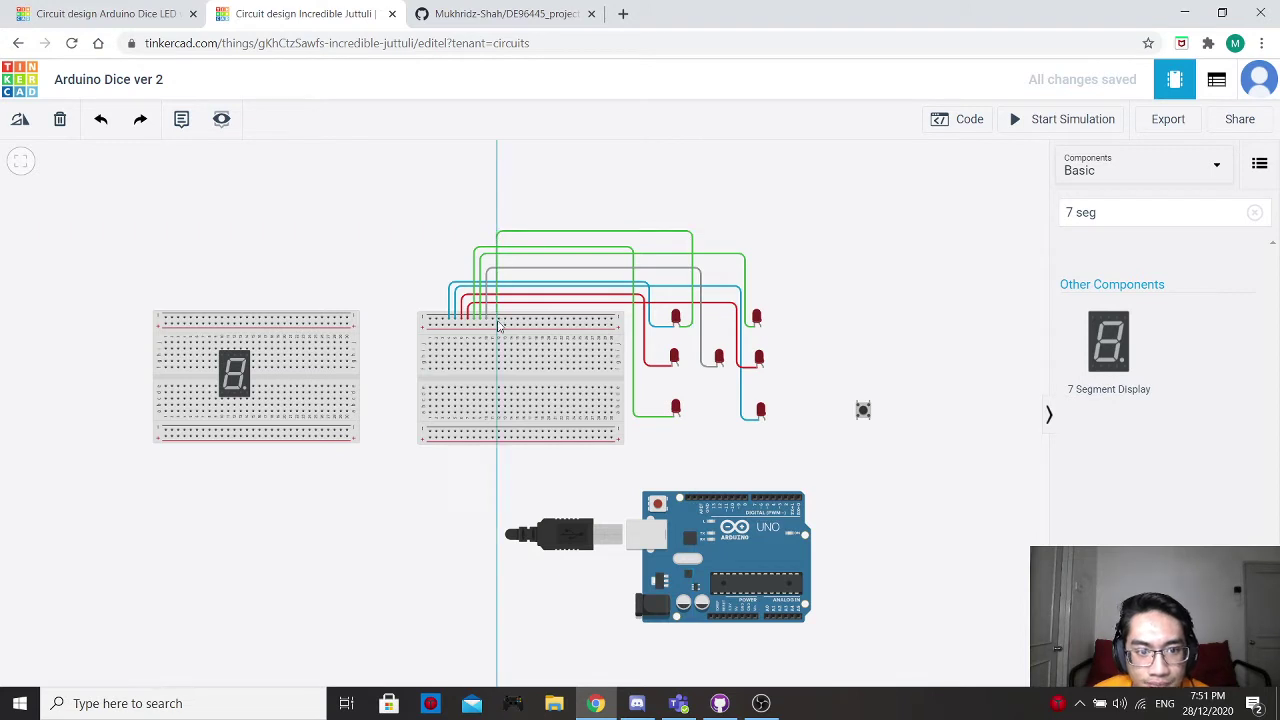
click(493, 345)
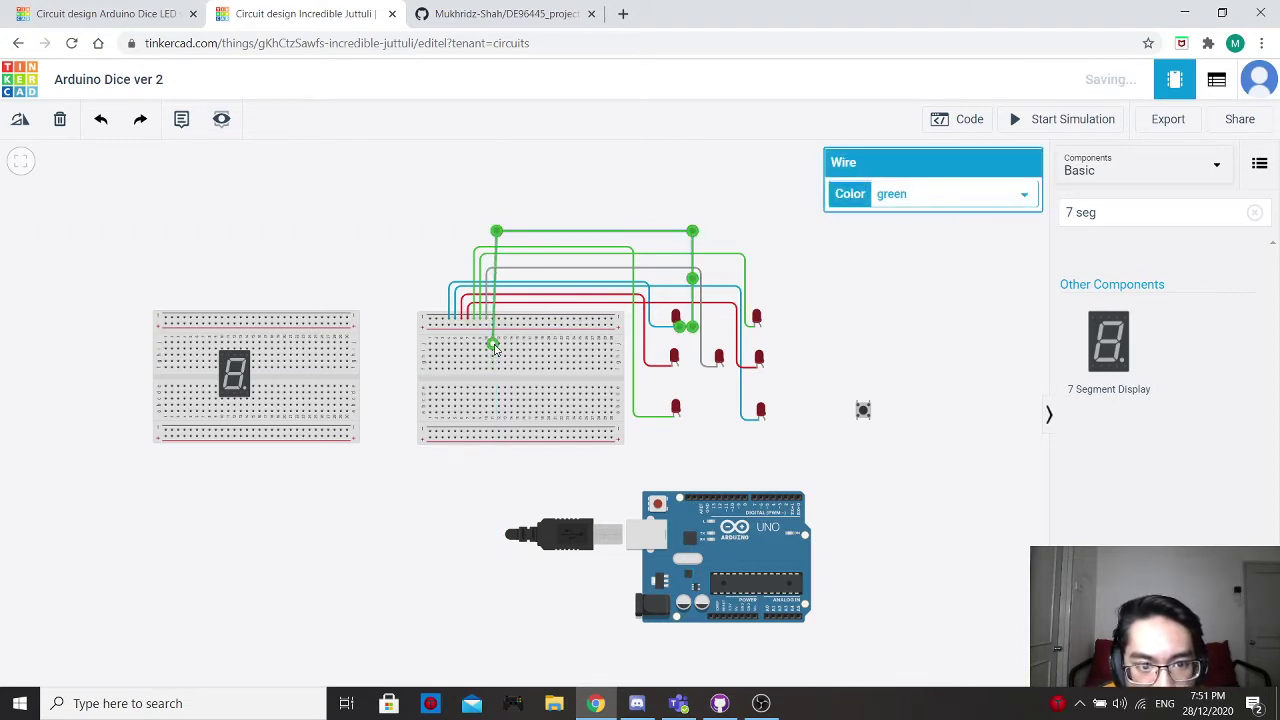
click(938, 196)
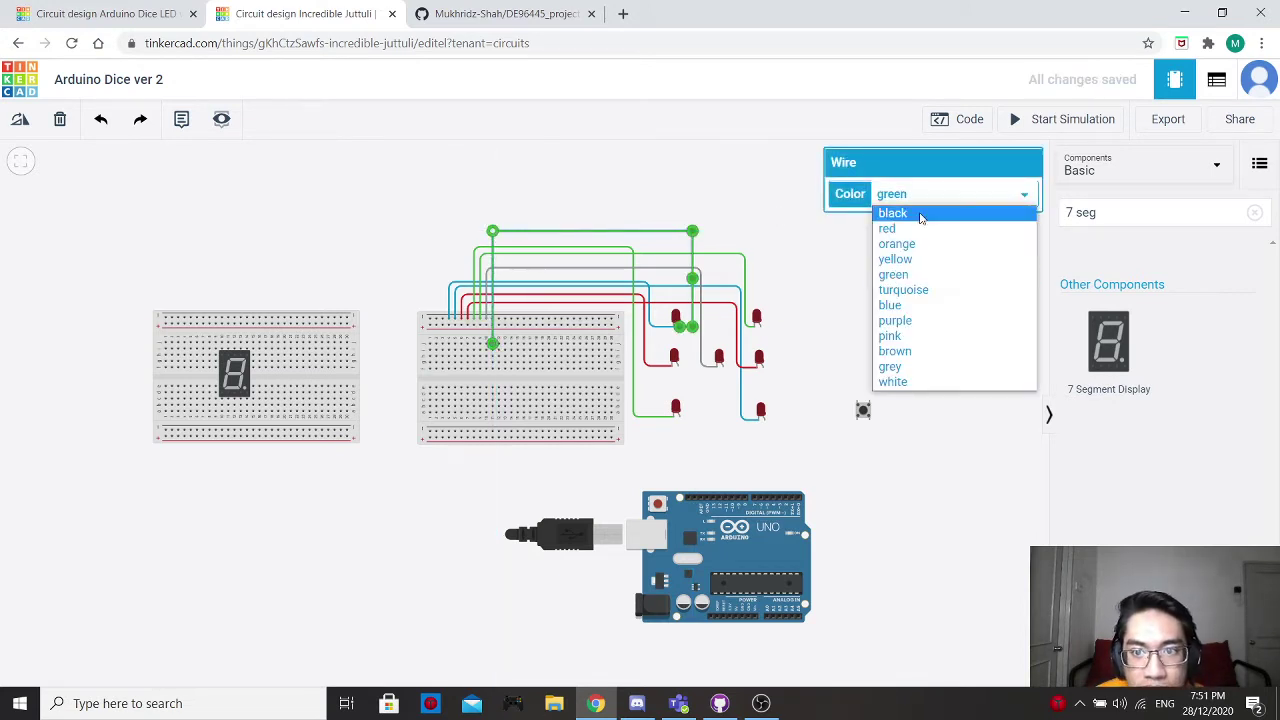
click(890, 305)
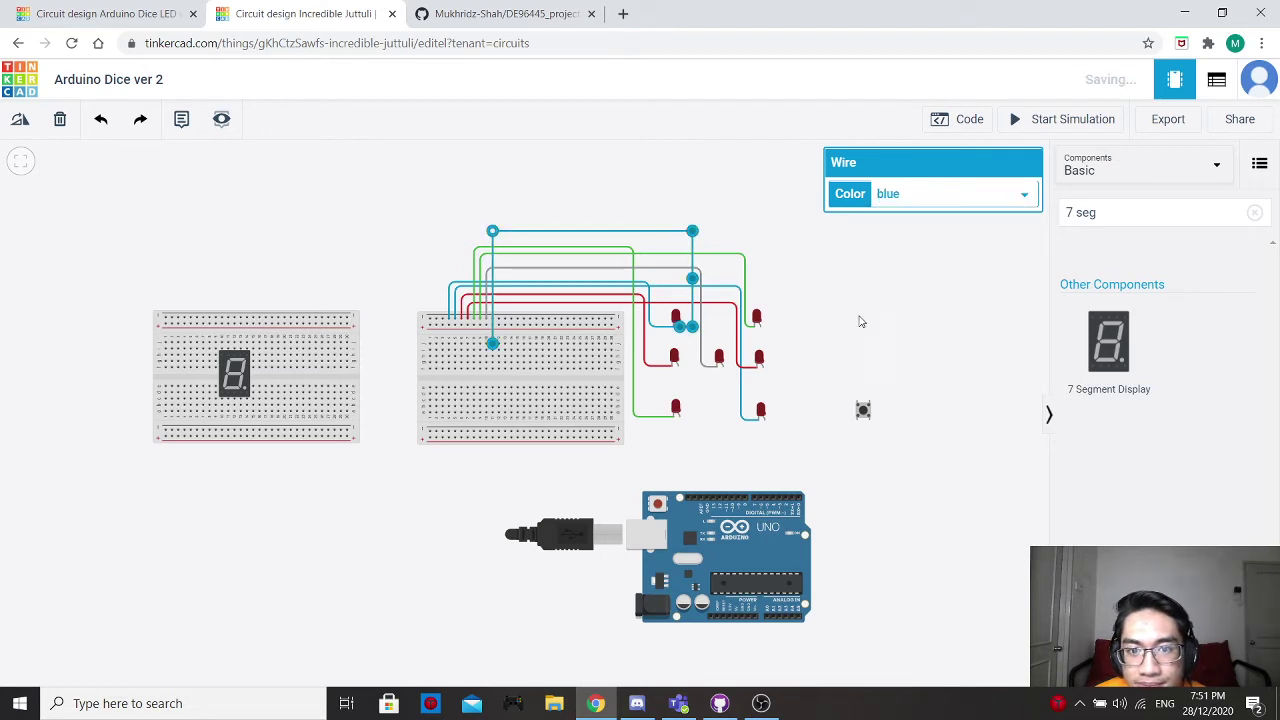
click(900, 291)
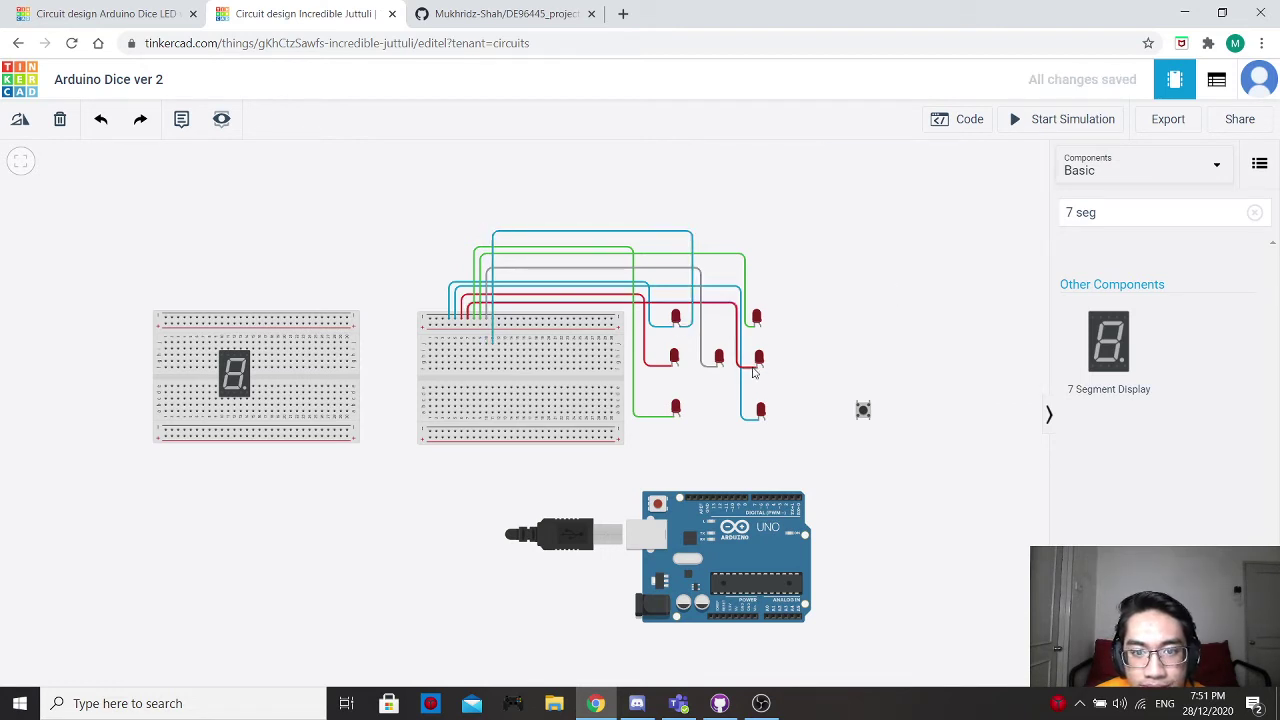
Wire the bottom-right LED's anode to the same breadboard column as the top-left LED's anode, offset its upper bend, and color it blue.
click(763, 422)
click(788, 421)
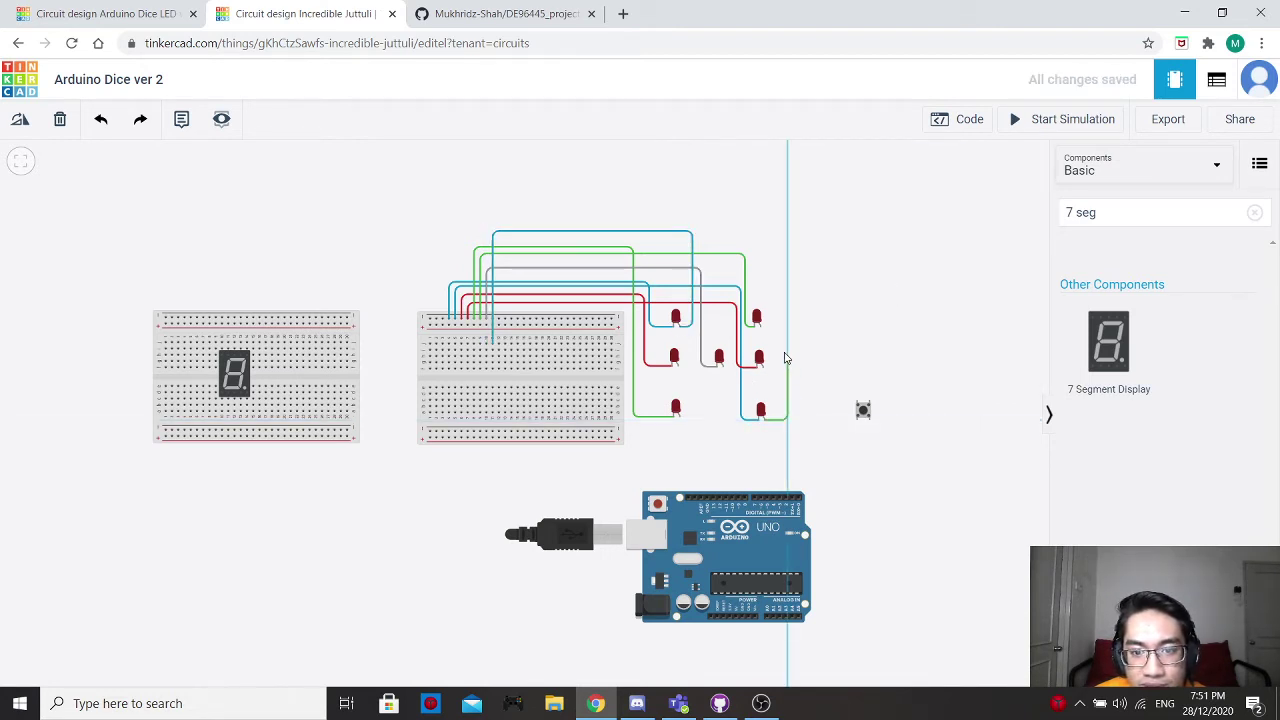
click(788, 245)
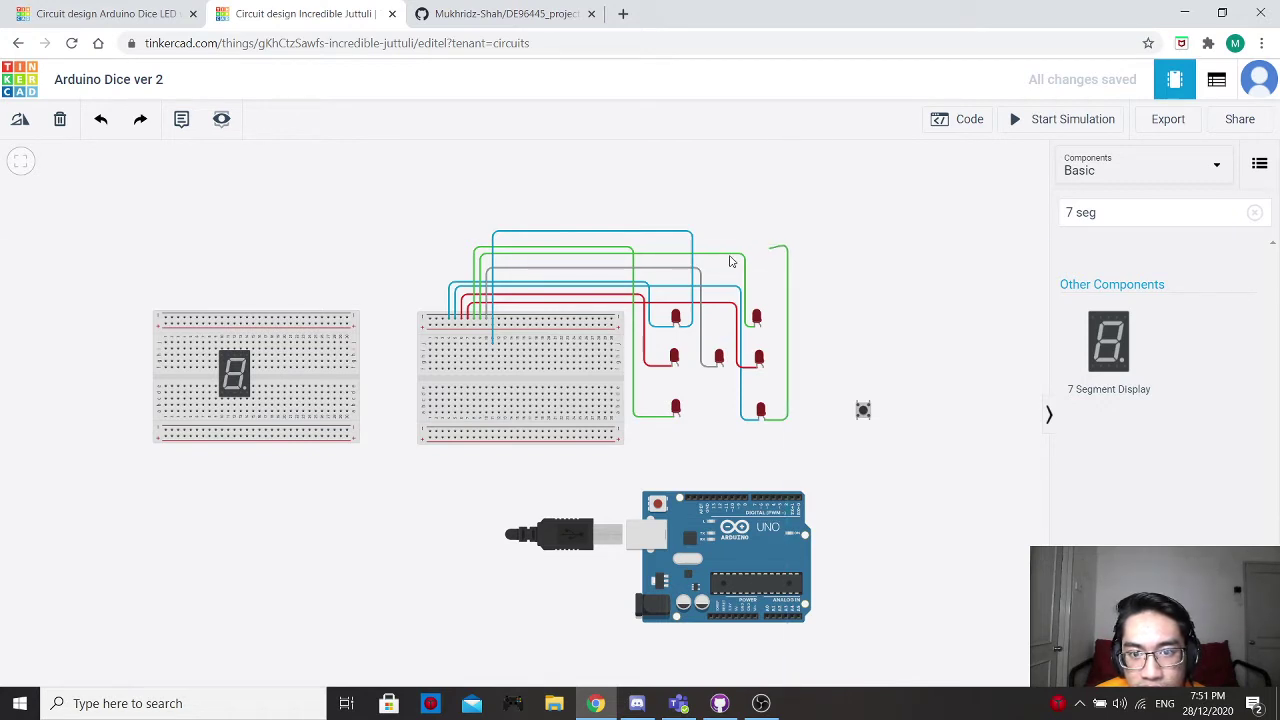
click(493, 245)
click(492, 350)
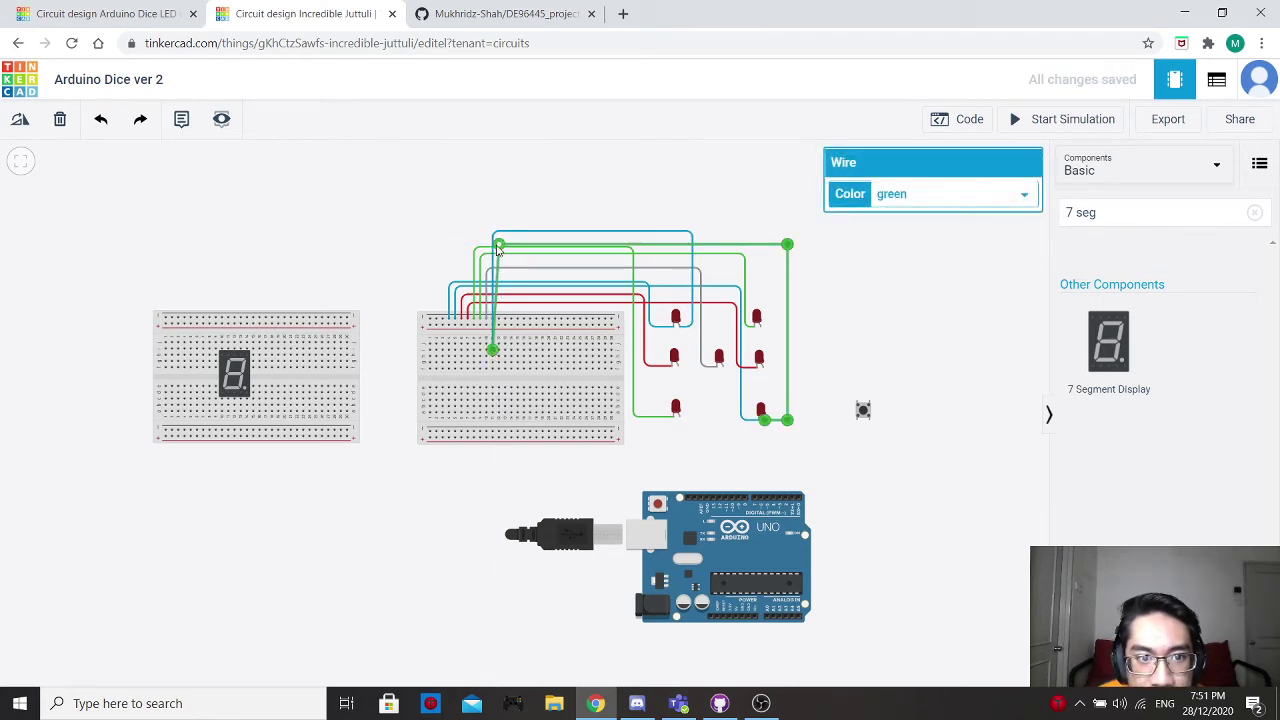
drag(493, 245, 514, 238)
click(914, 197)
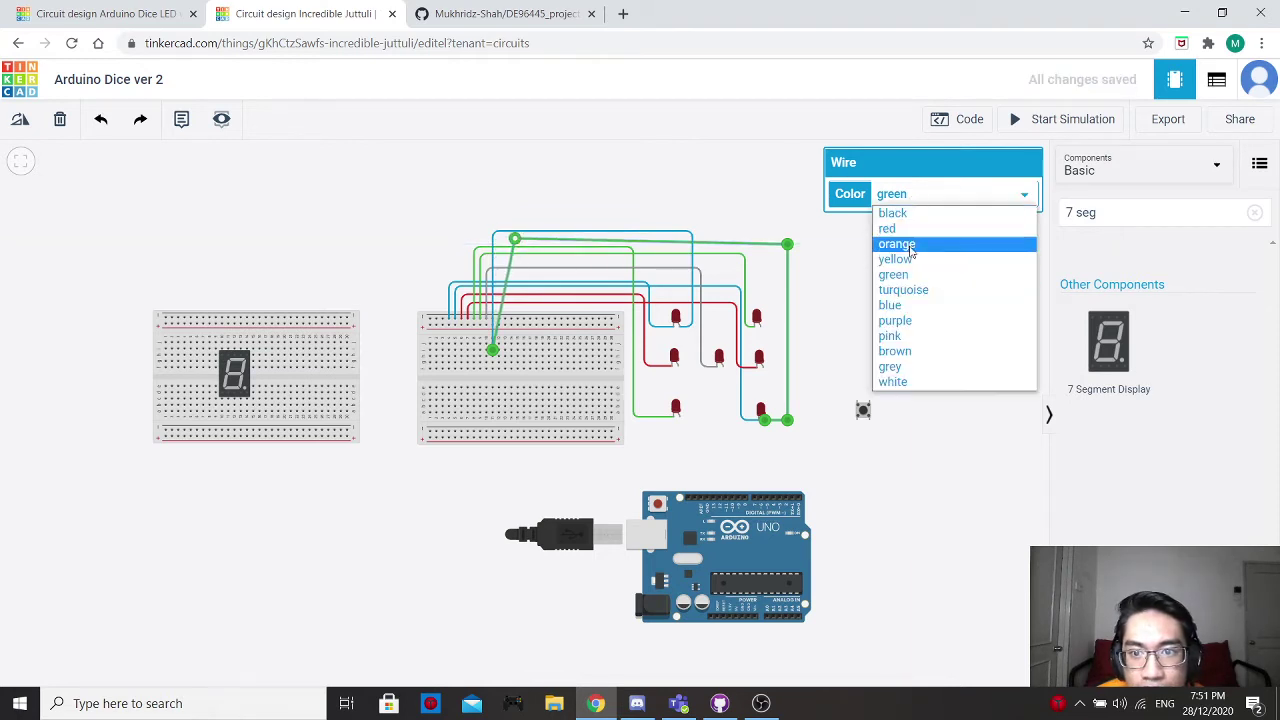
click(916, 314)
click(925, 346)
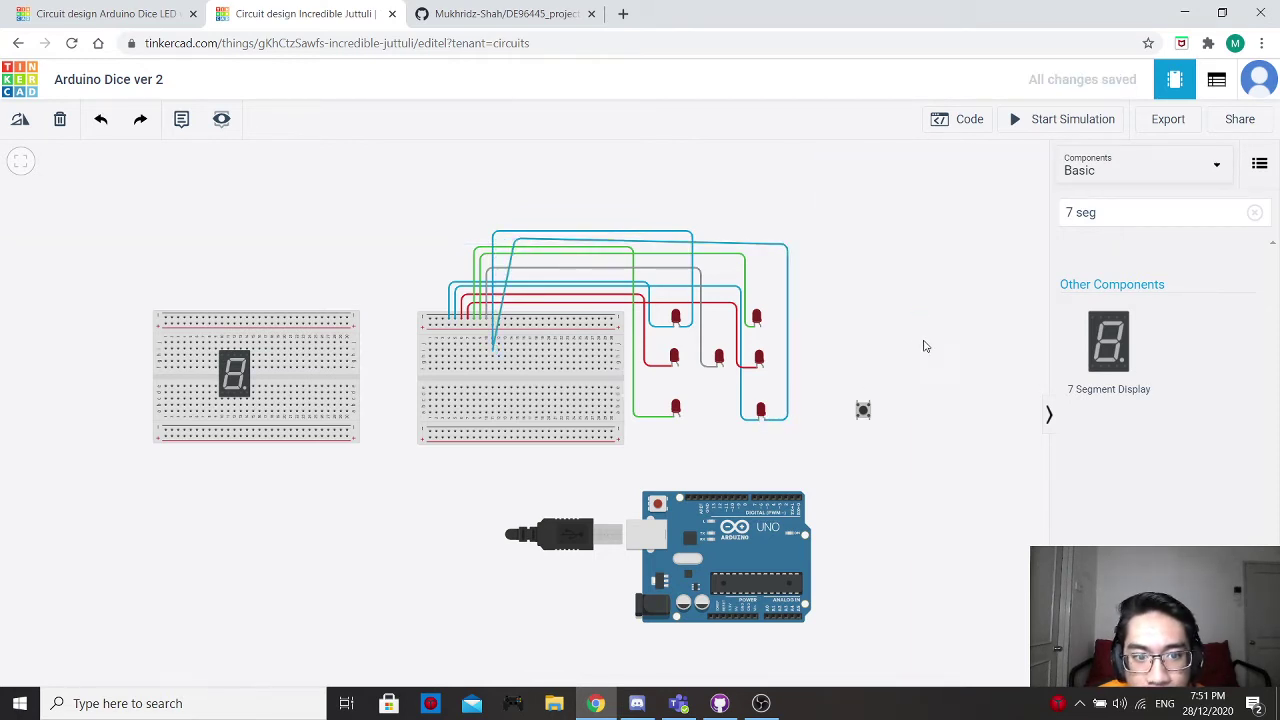
Wire the middle-row left LED's anode to a free column in the second breadboard's upper terminal area, color it red, and straighten its bends.
click(695, 366)
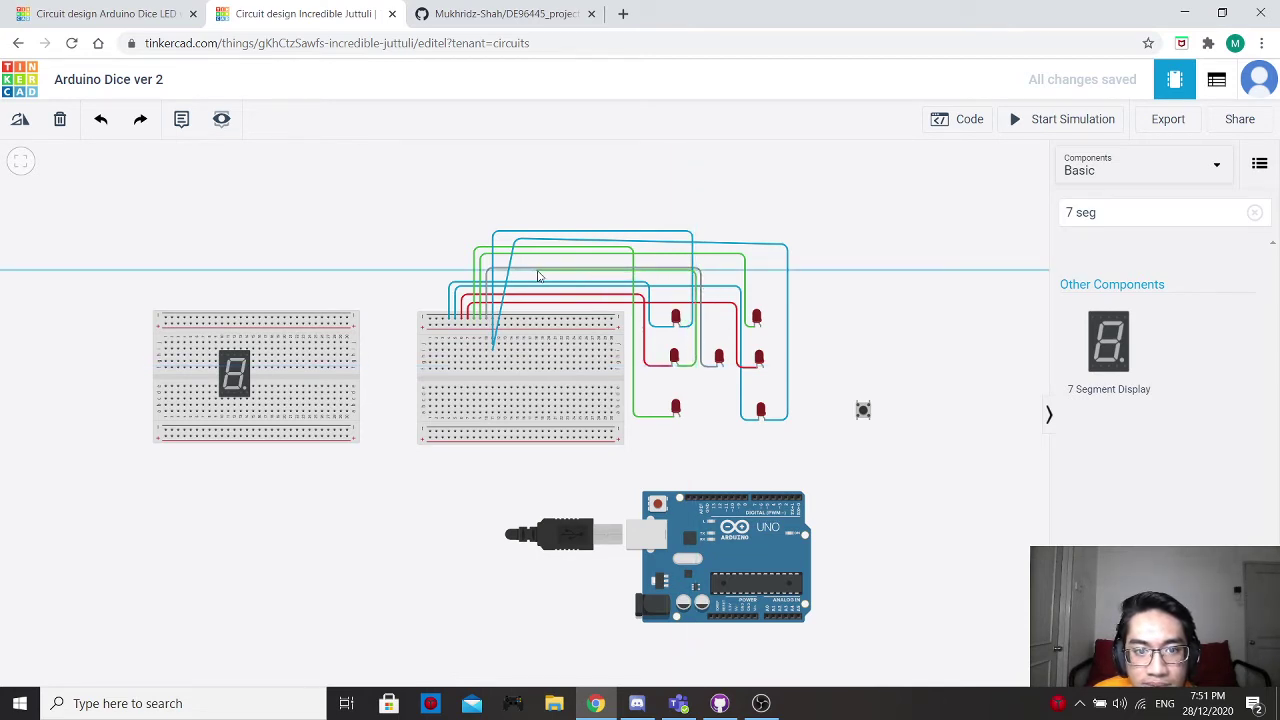
click(511, 346)
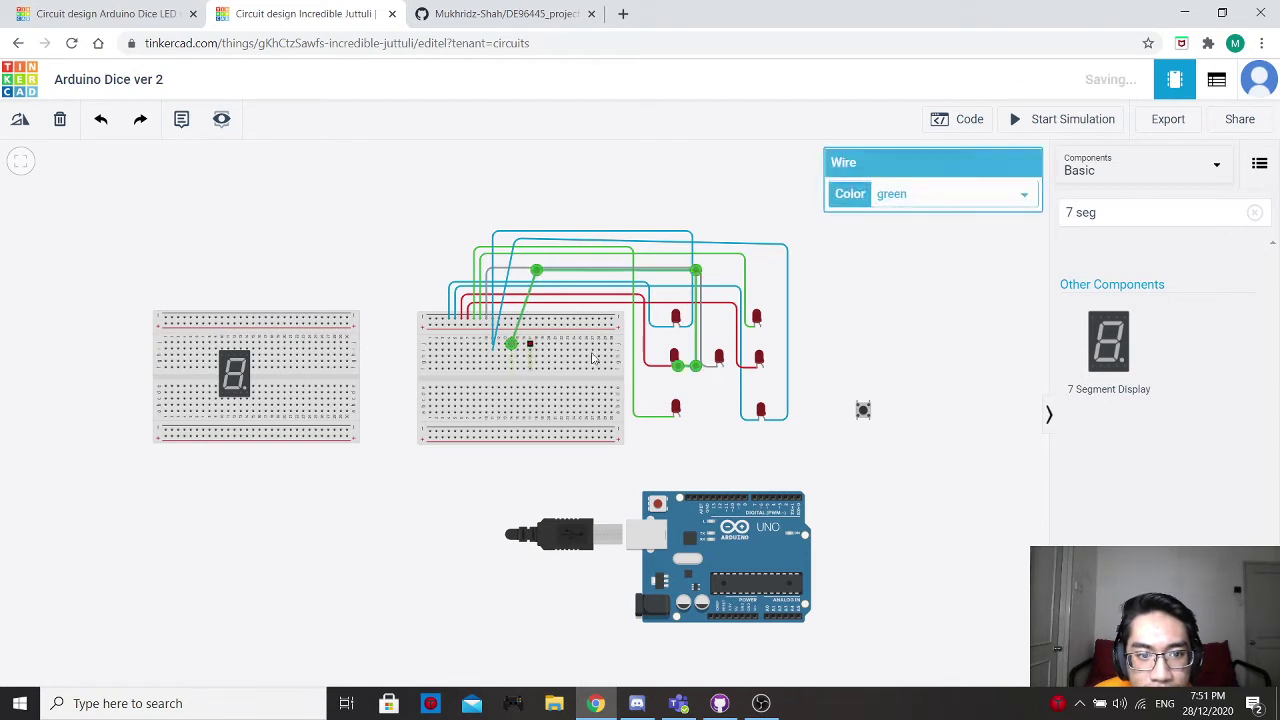
click(884, 196)
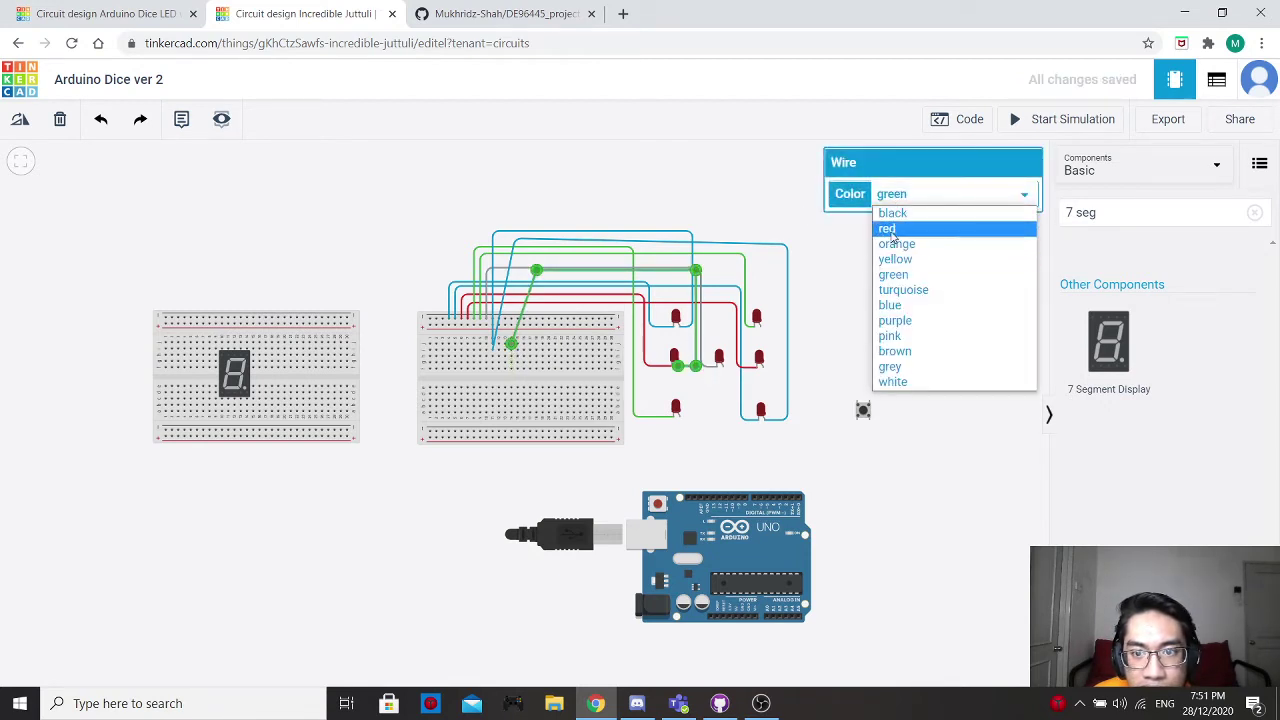
click(887, 228)
drag(528, 274, 511, 273)
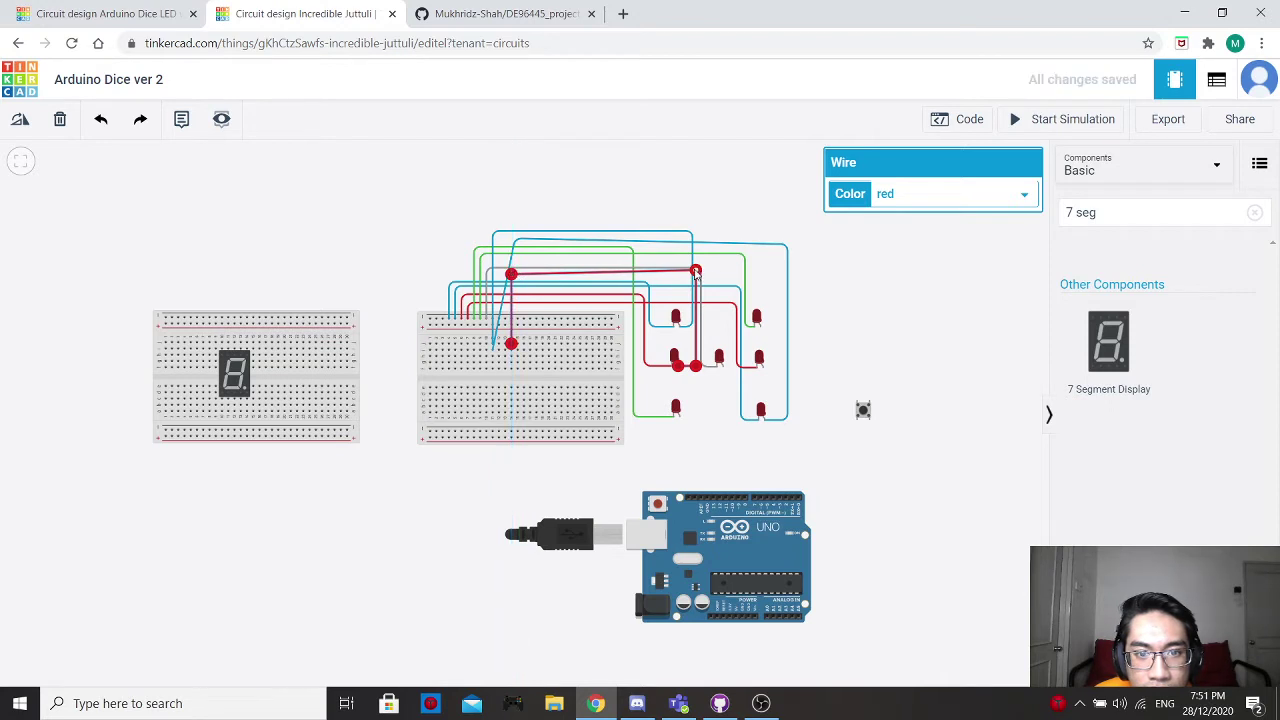
drag(695, 272, 695, 273)
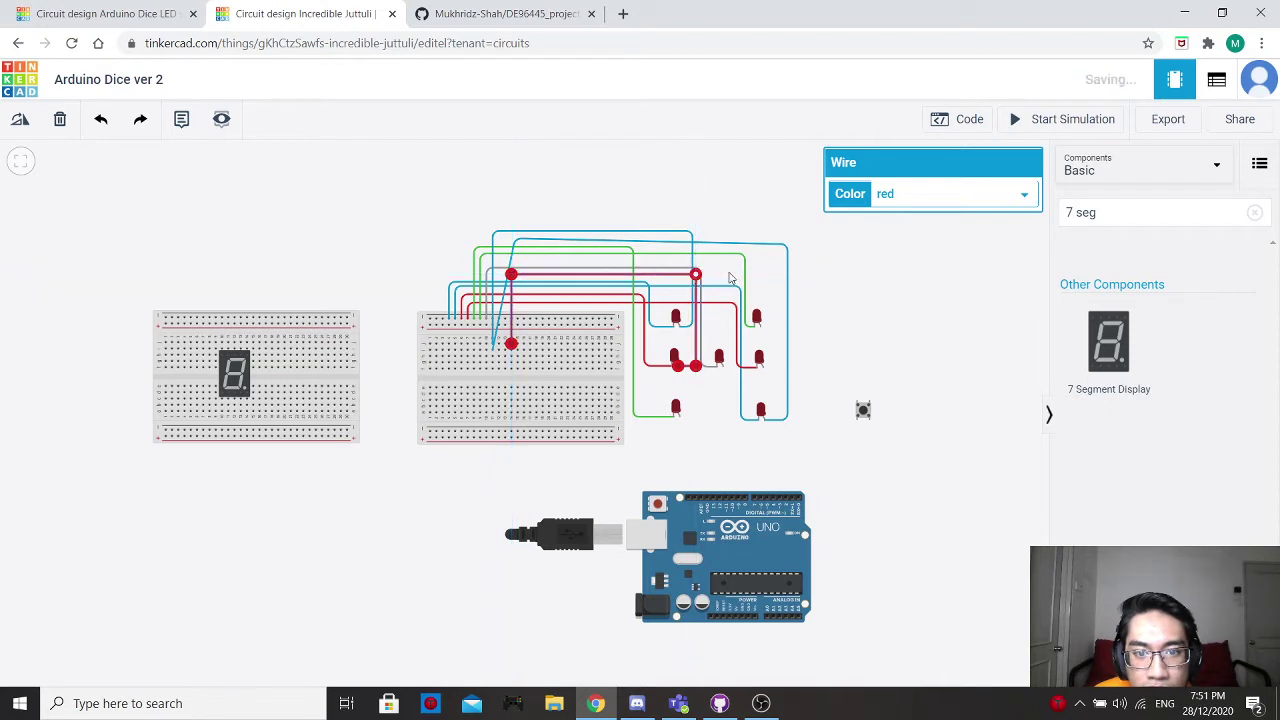
click(811, 354)
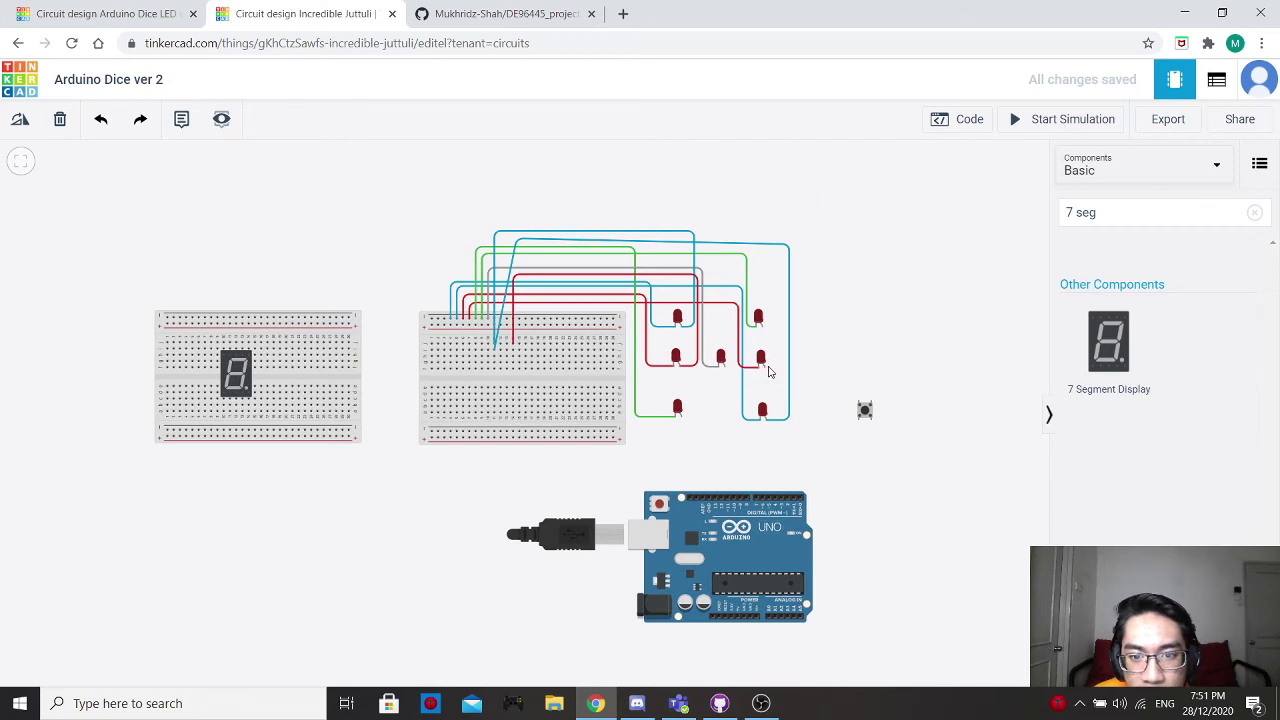
Wire the middle-row right LED's anode to the same column as the middle-row left LED's anode, offset its upper bend, and color it red.
click(764, 367)
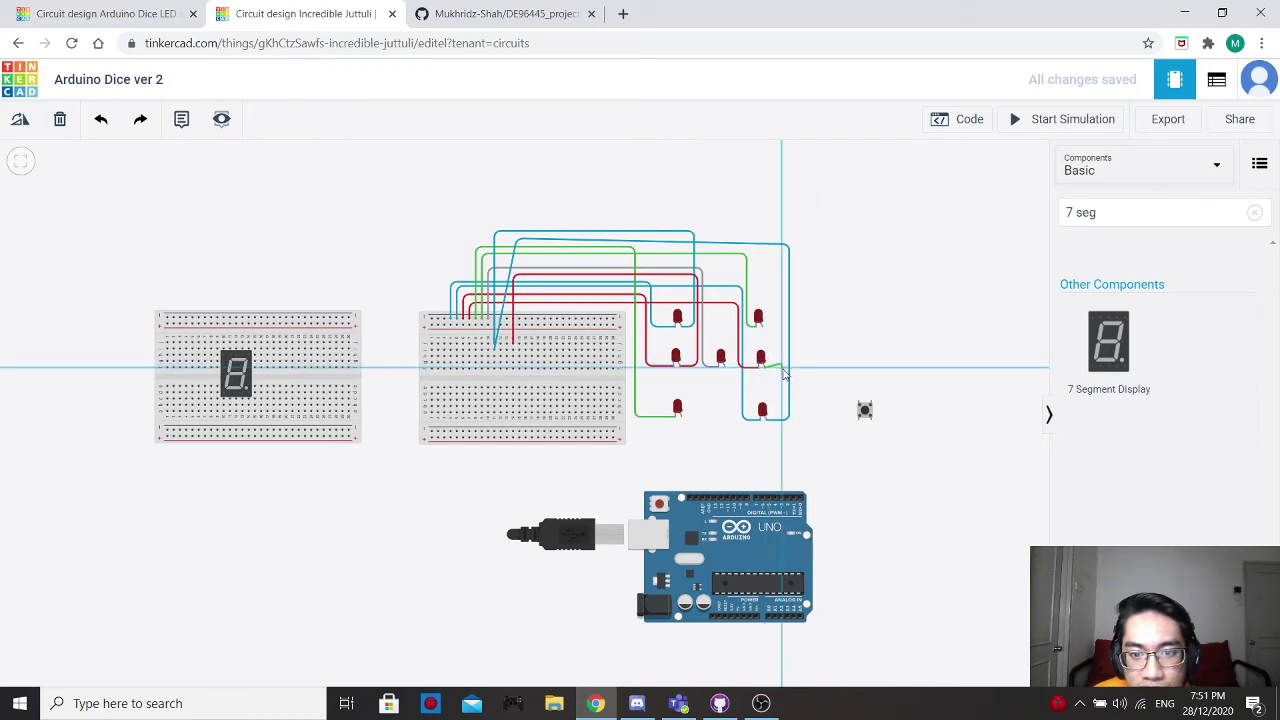
click(780, 364)
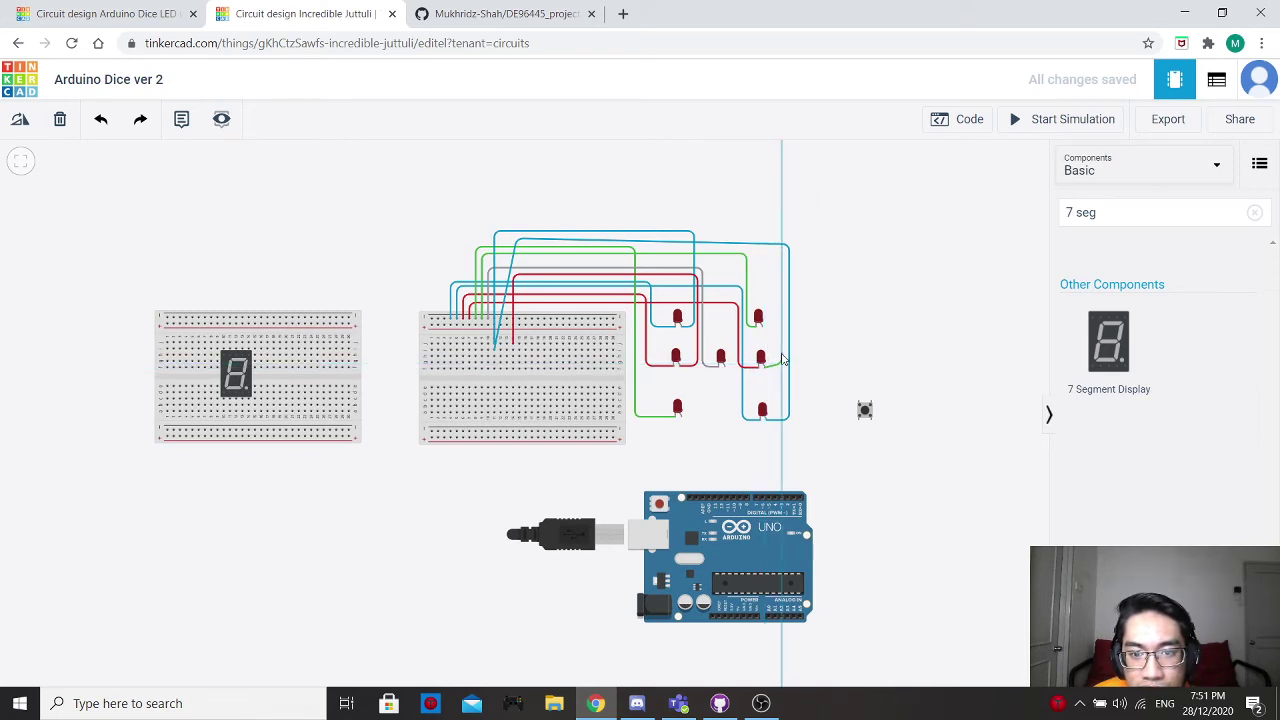
click(781, 267)
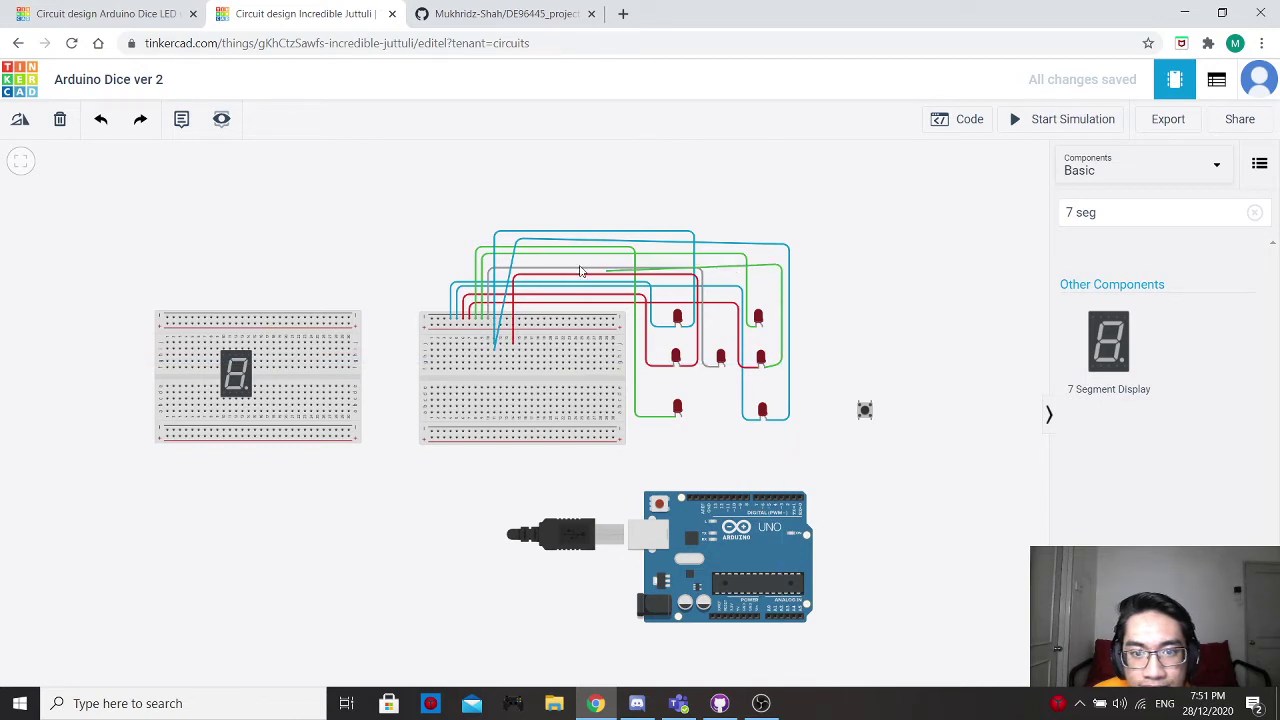
click(527, 263)
click(512, 350)
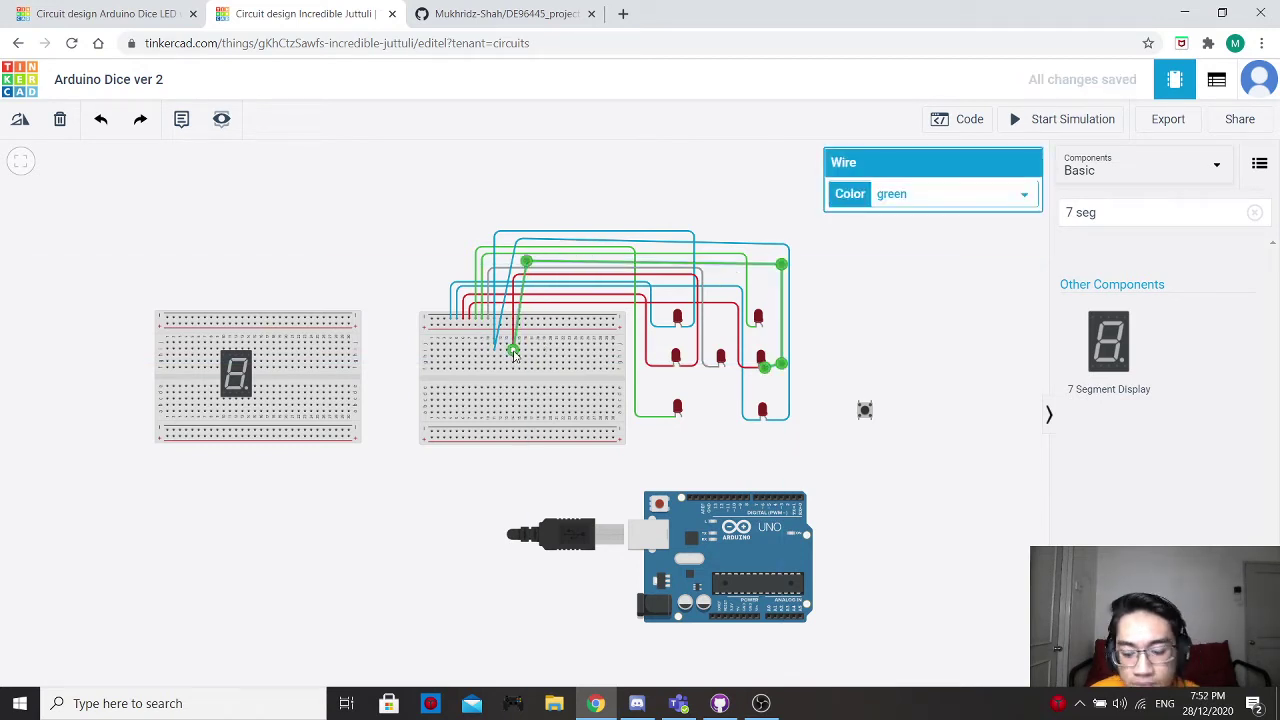
drag(533, 267, 556, 276)
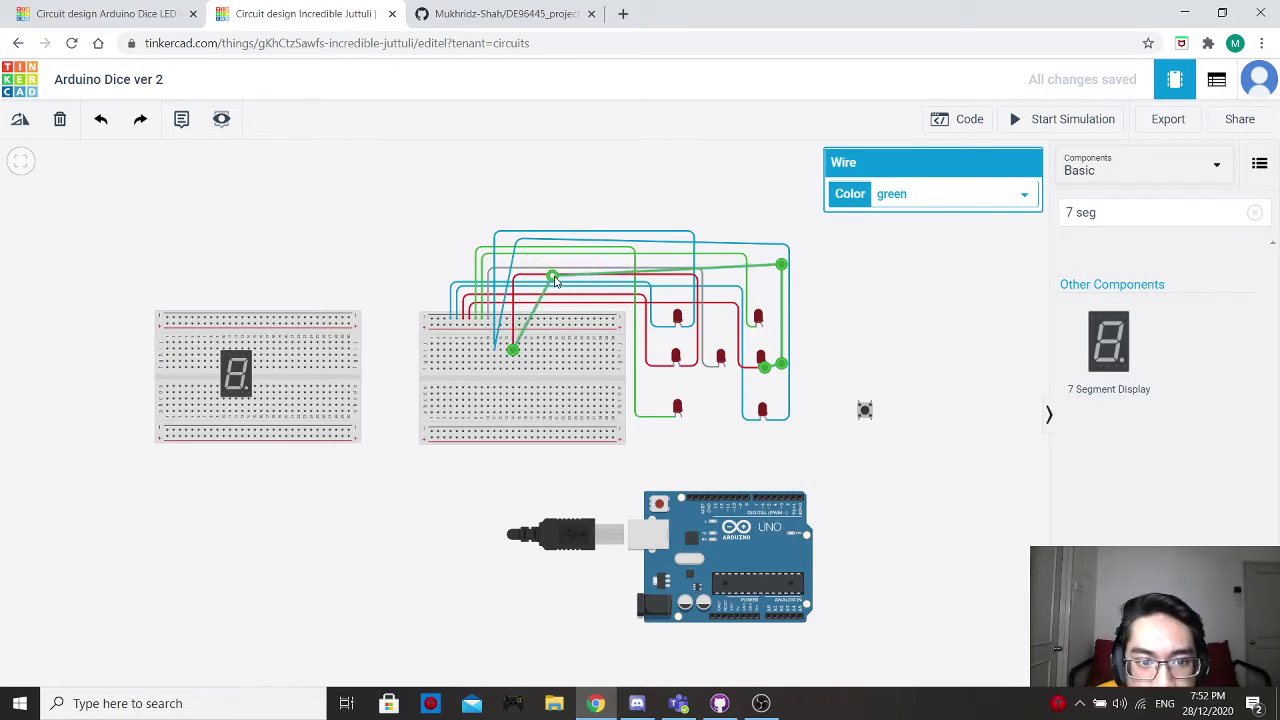
click(900, 196)
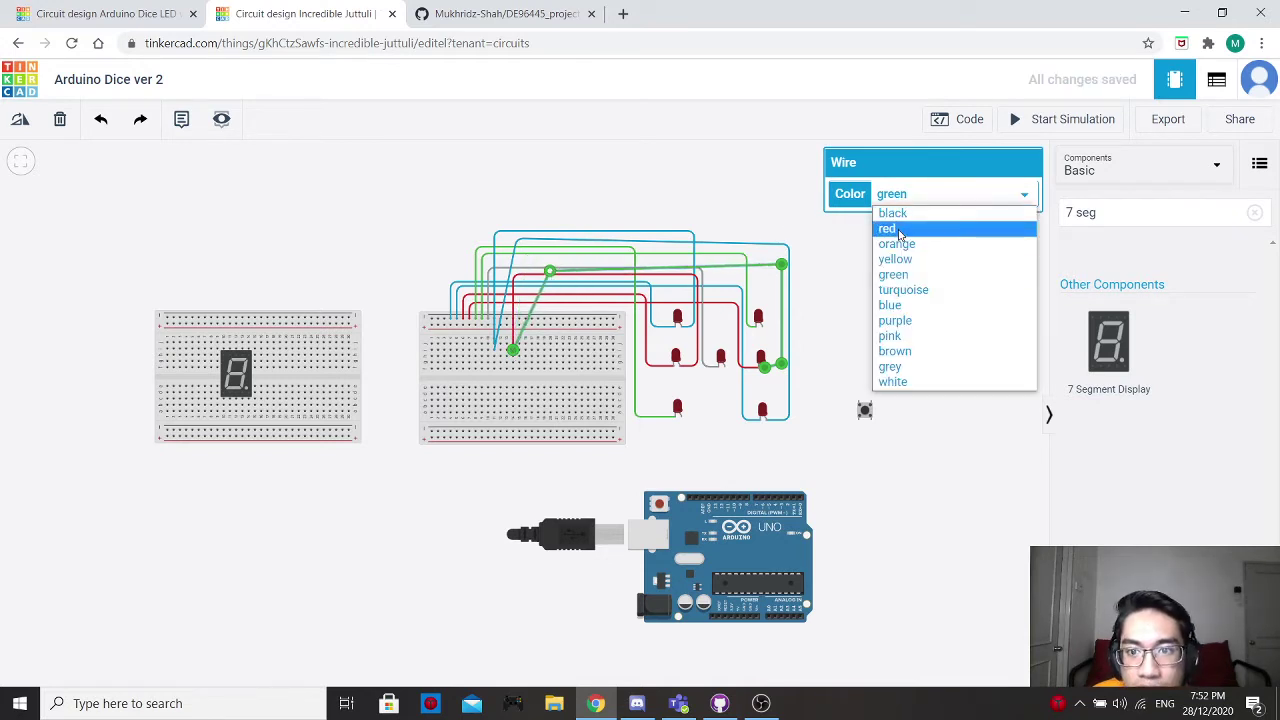
click(893, 229)
click(909, 334)
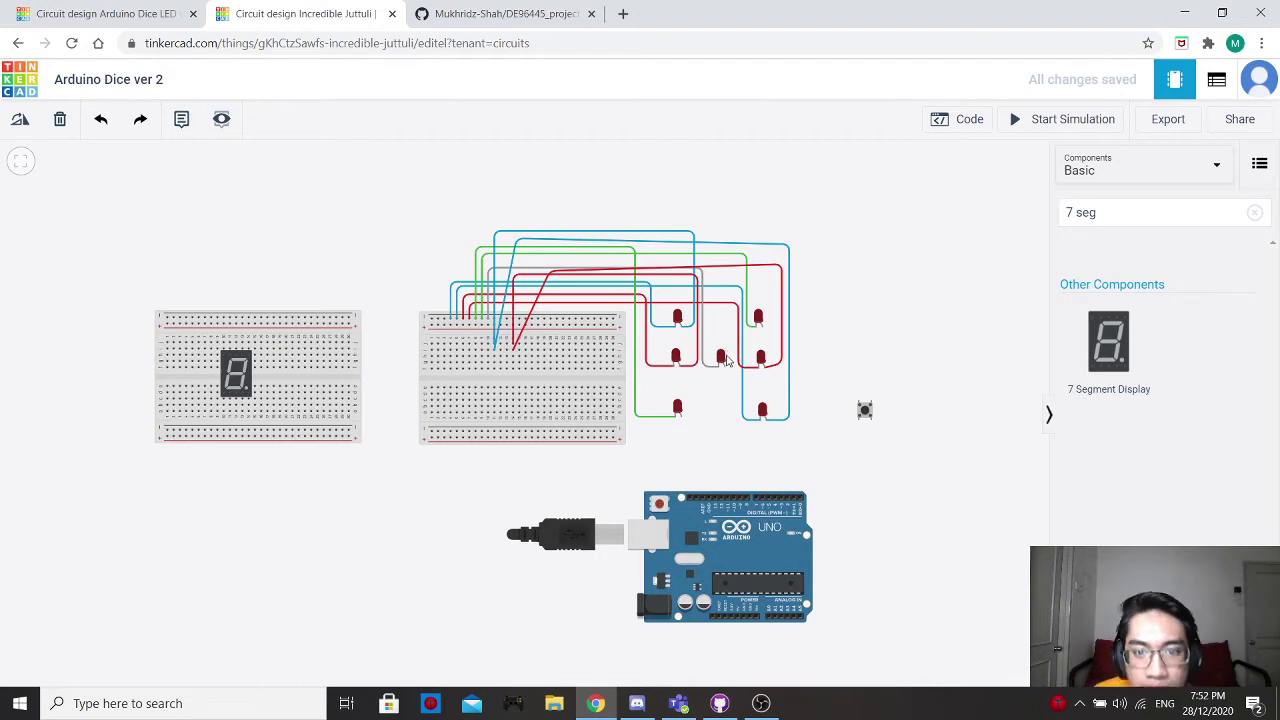
Wire the bottom-left LED's anode over the other wires to a free column in the second breadboard's upper terminal area, keeping it green.
click(682, 417)
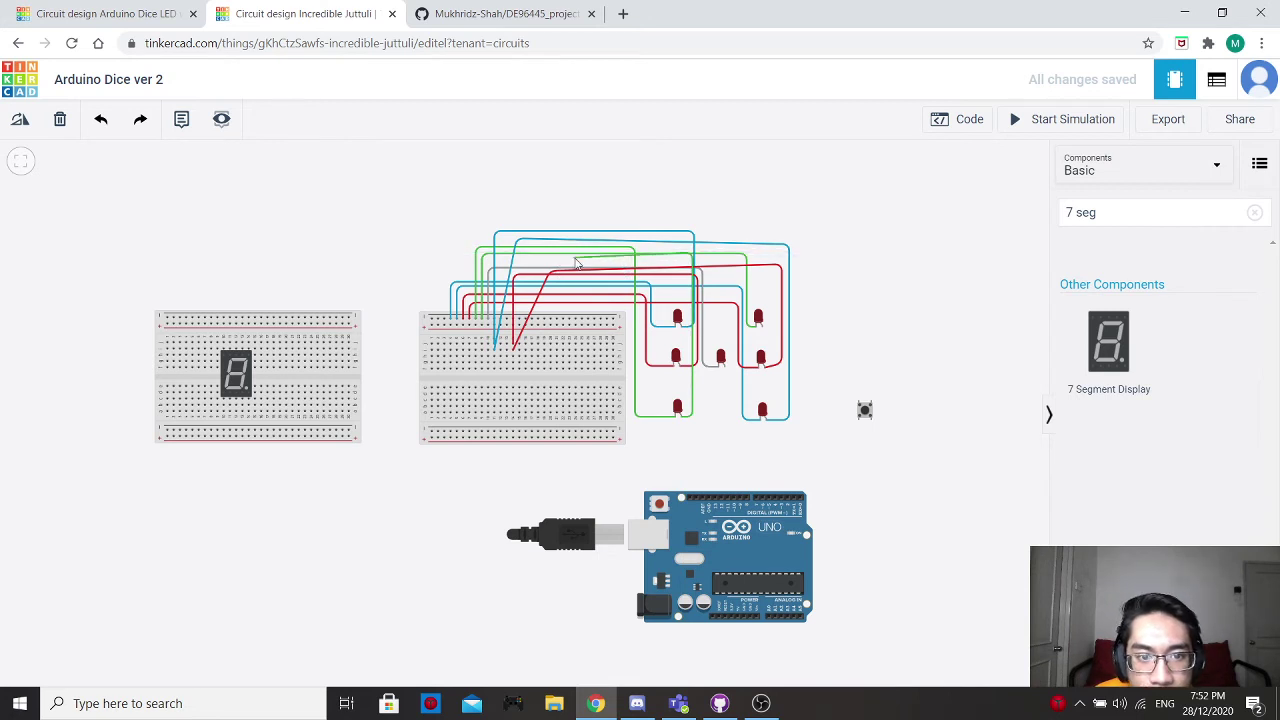
click(532, 345)
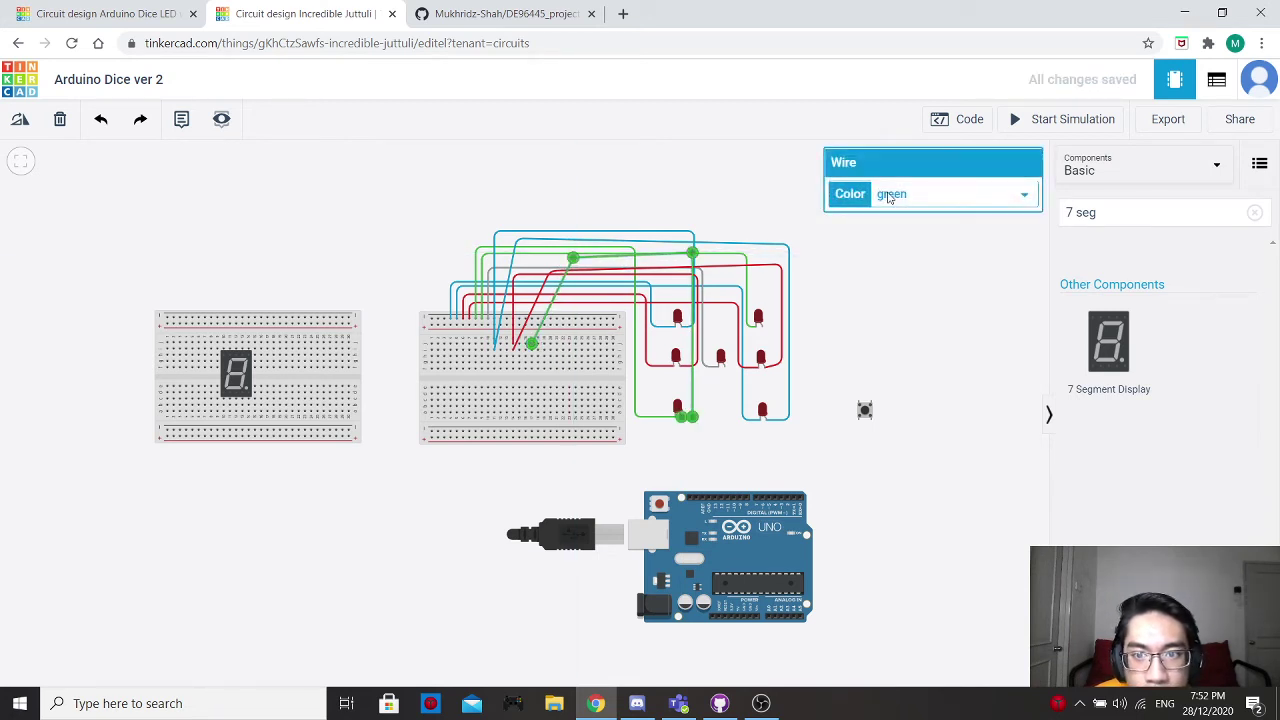
click(840, 457)
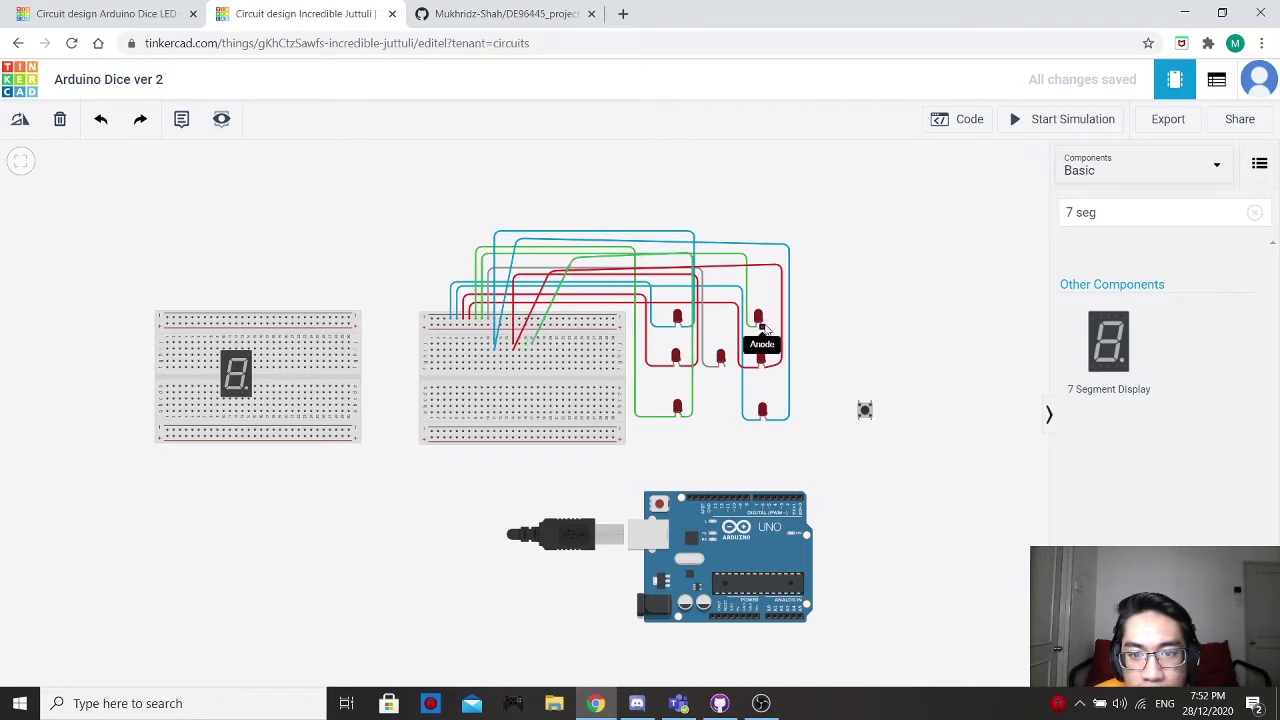
Wire the top-right LED's anode above all other wires to the same breadboard column as the bottom-left LED's anode, keeping it green.
click(764, 326)
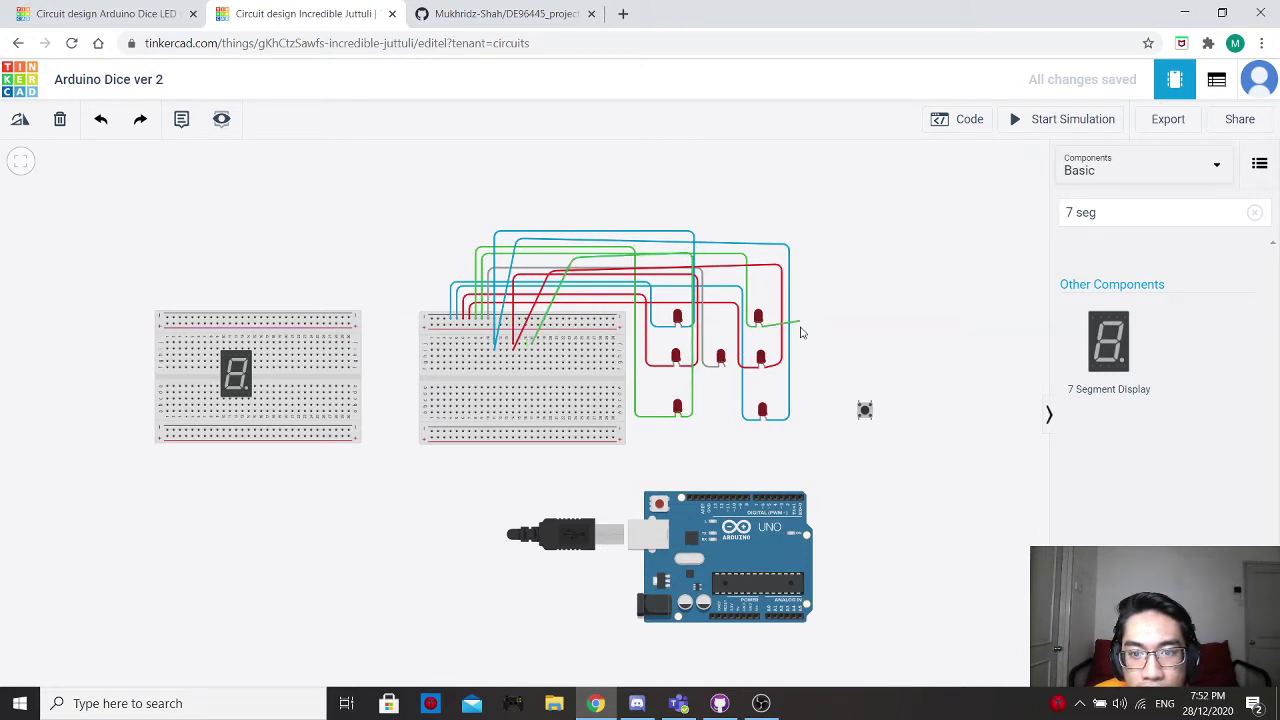
click(799, 326)
click(800, 218)
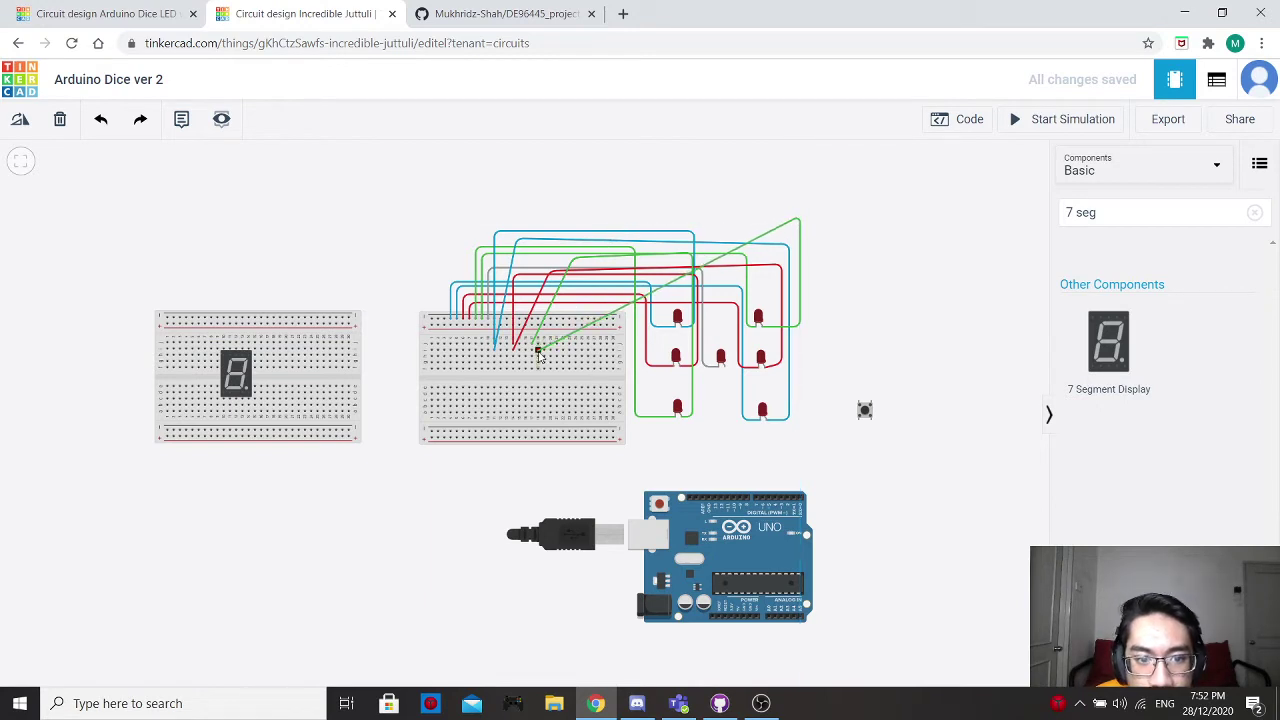
click(609, 217)
click(532, 352)
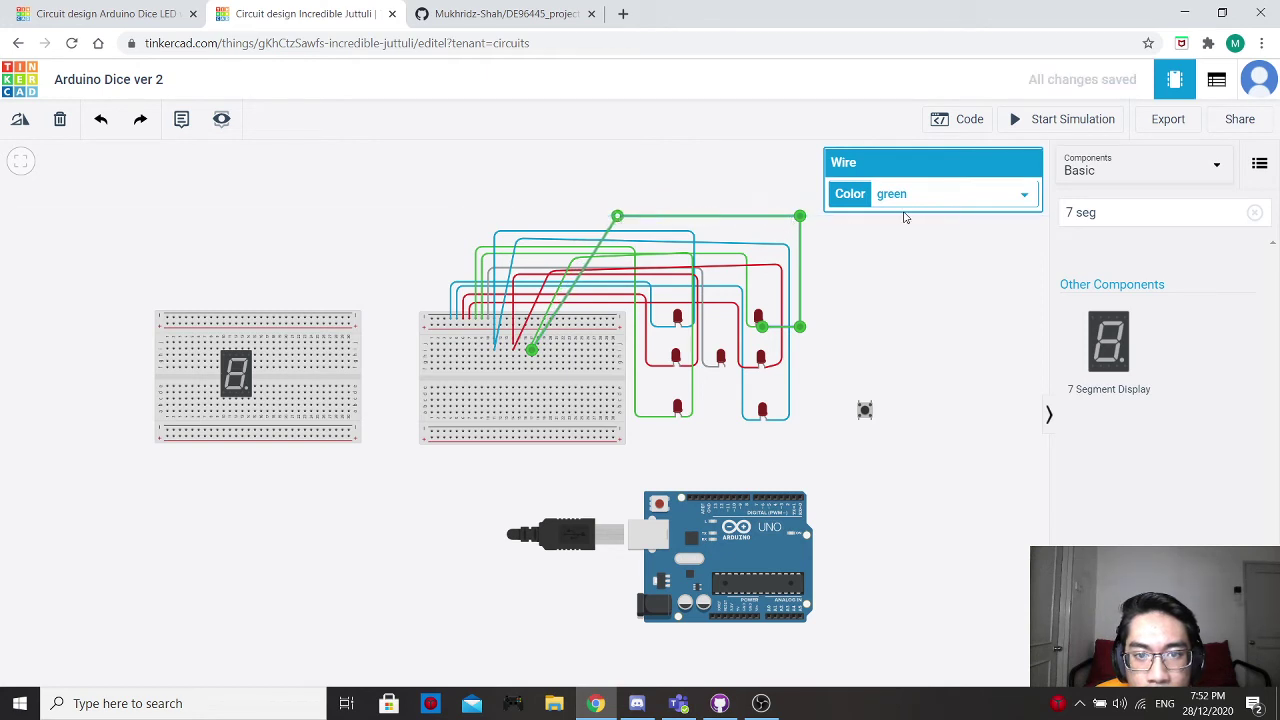
click(928, 296)
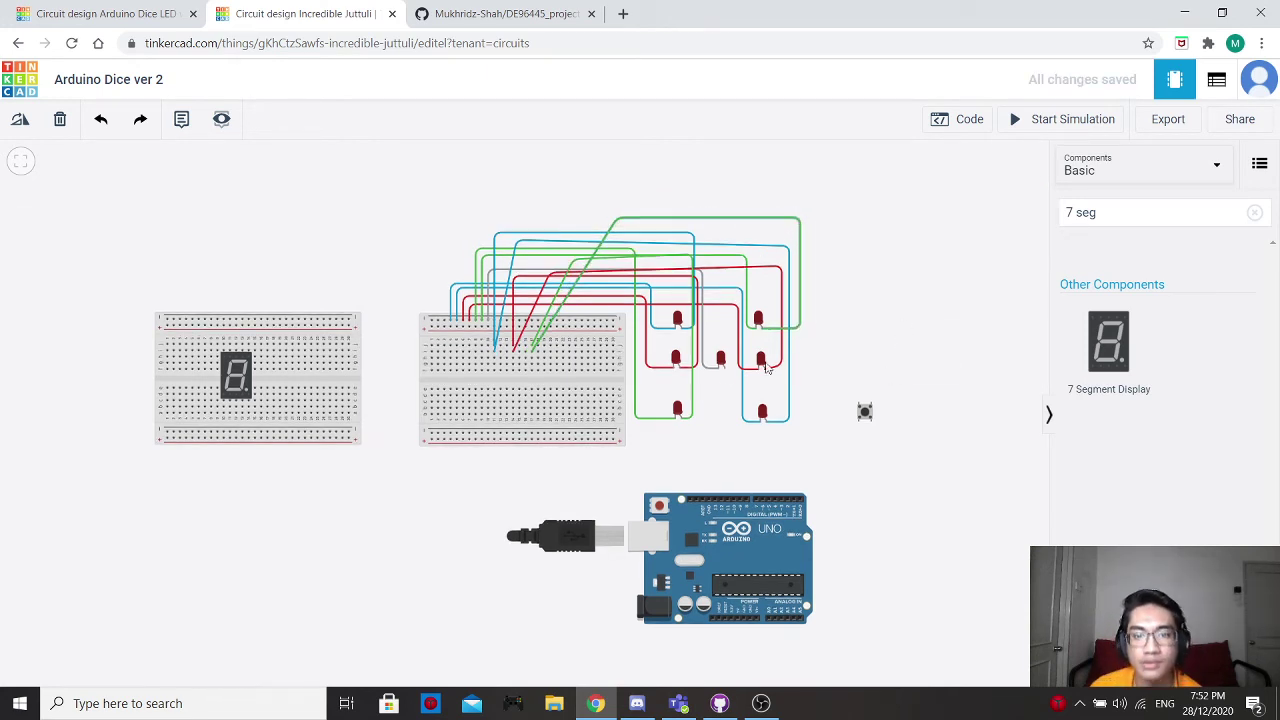
Wire the center LED's anode to a free column in the second breadboard's upper terminal area and color the wire grey.
click(725, 369)
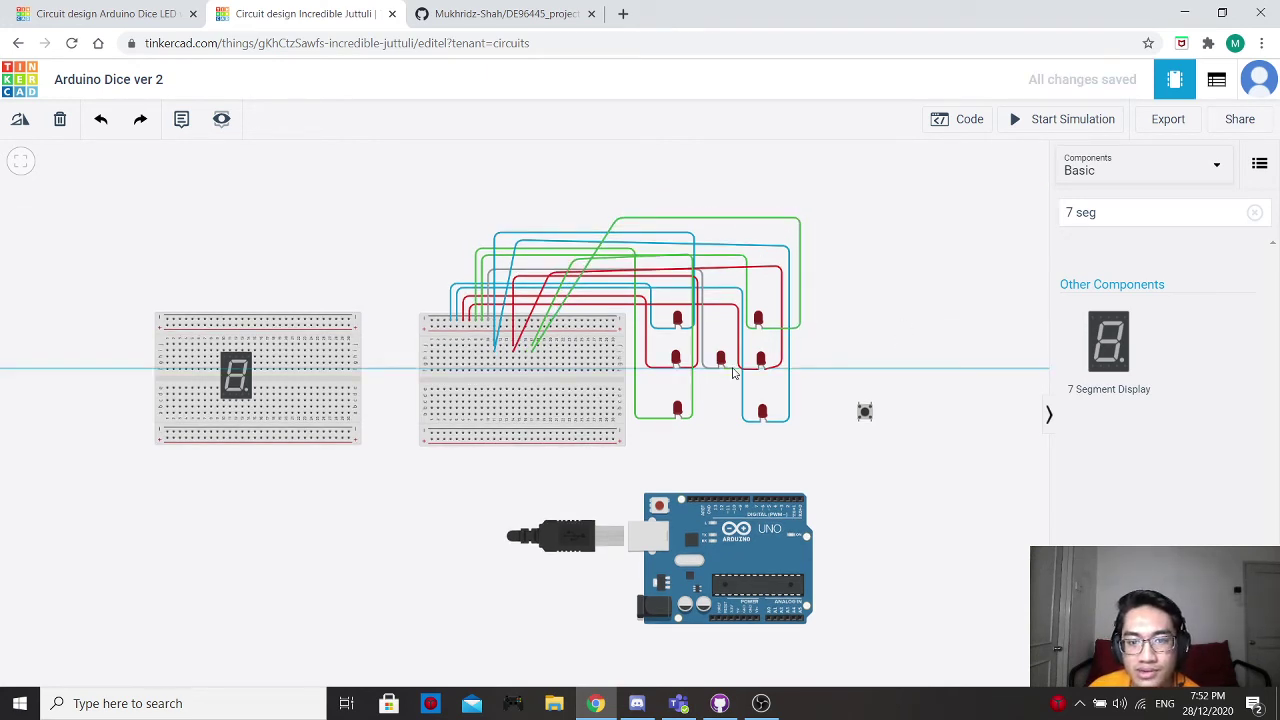
click(731, 284)
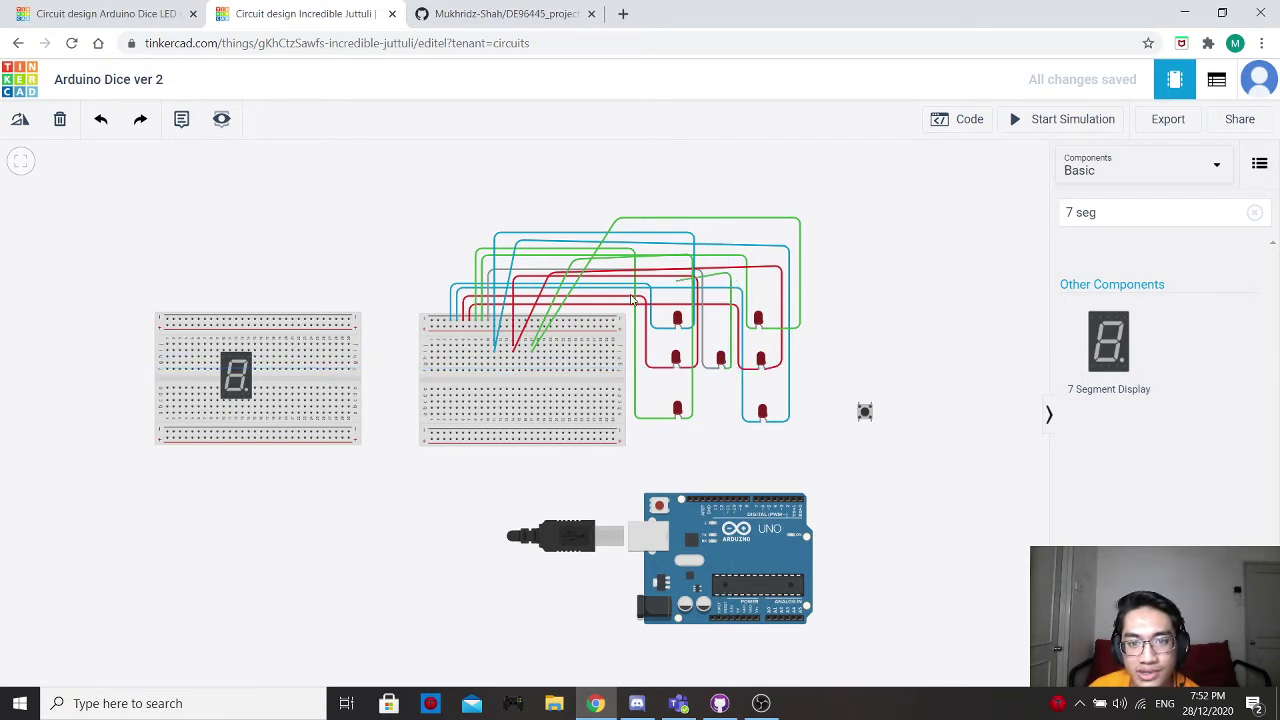
click(572, 273)
click(550, 345)
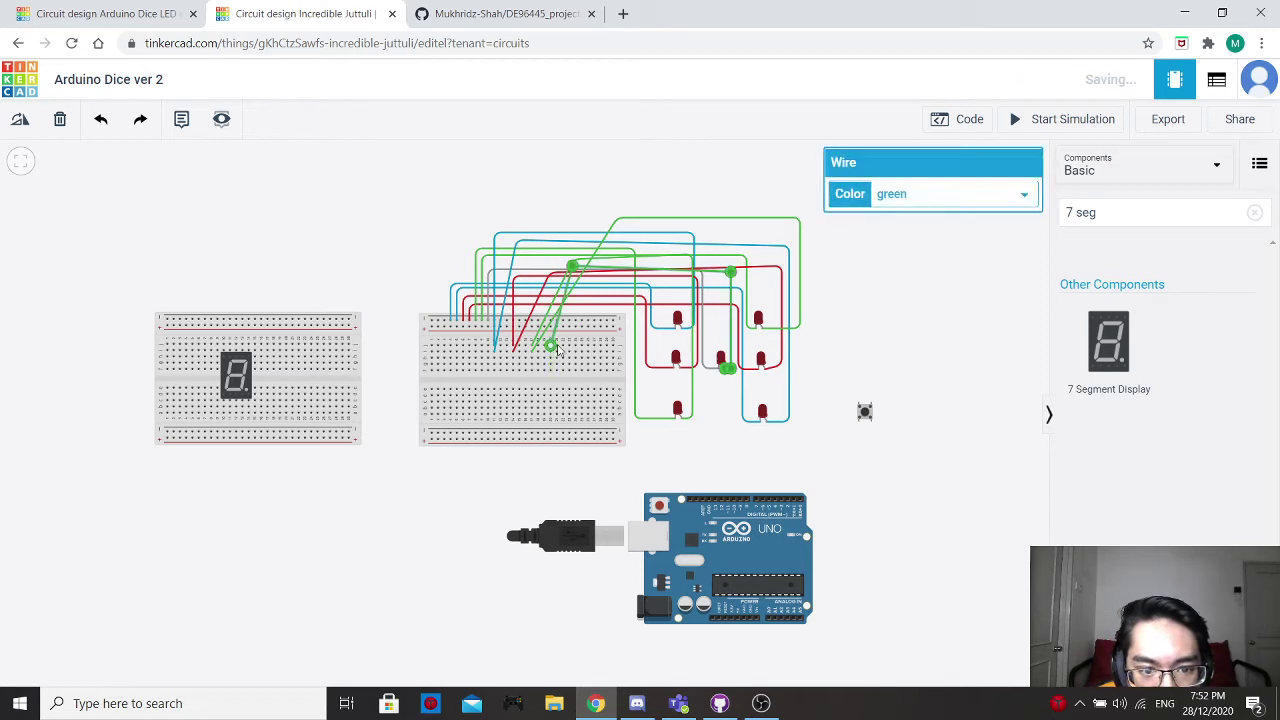
click(886, 198)
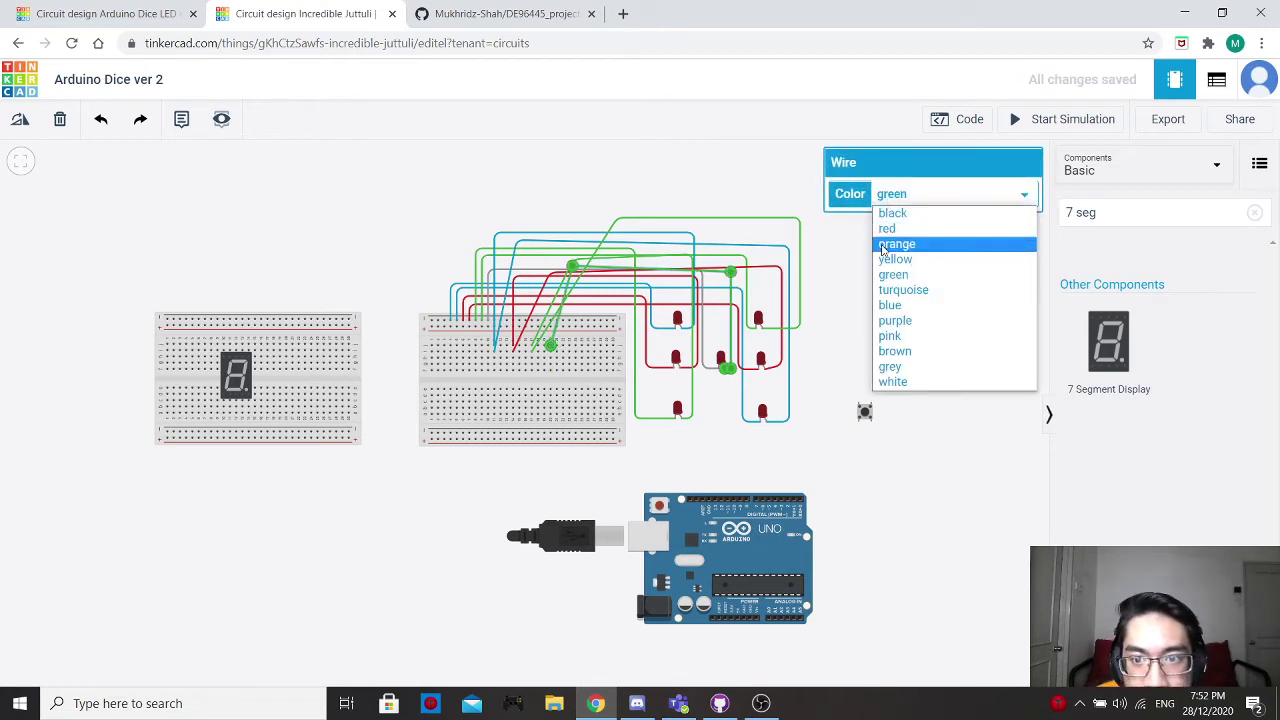
click(940, 367)
click(953, 383)
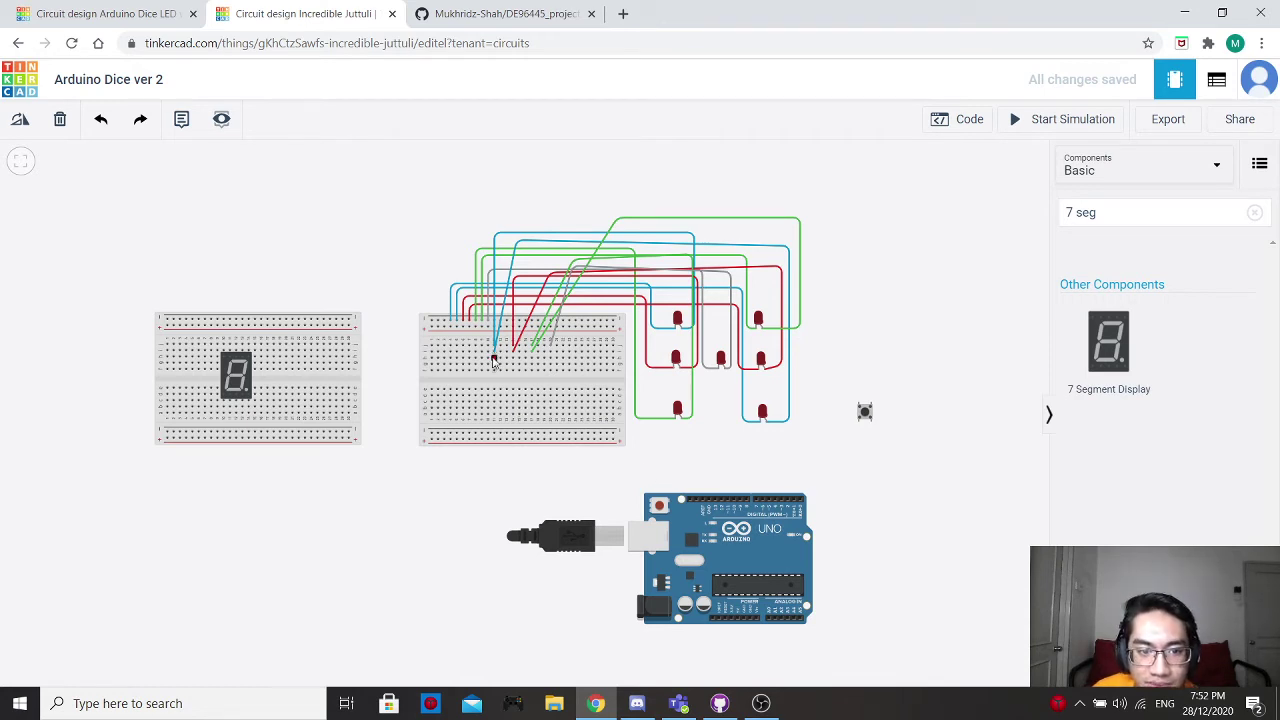
Wire the blue anode column down to Arduino pin D10, straighten the bend above the pin, and color the wire blue.
drag(494, 362, 495, 463)
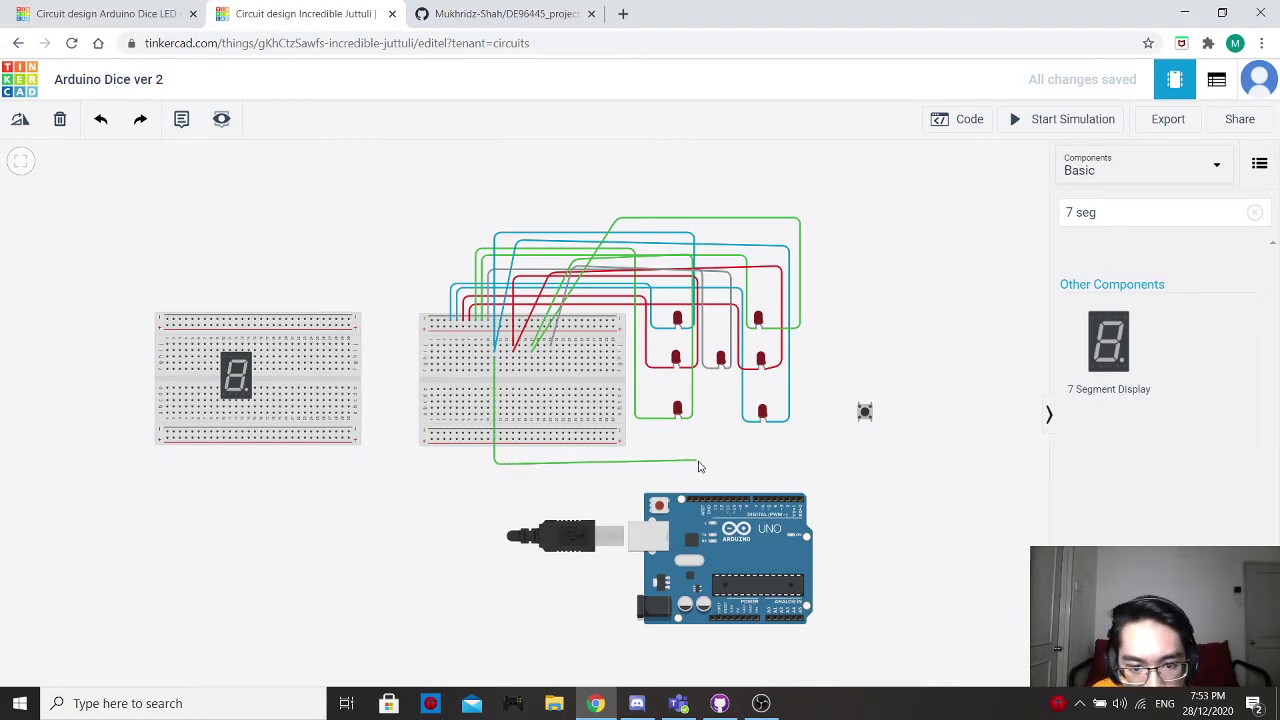
drag(698, 466, 725, 471)
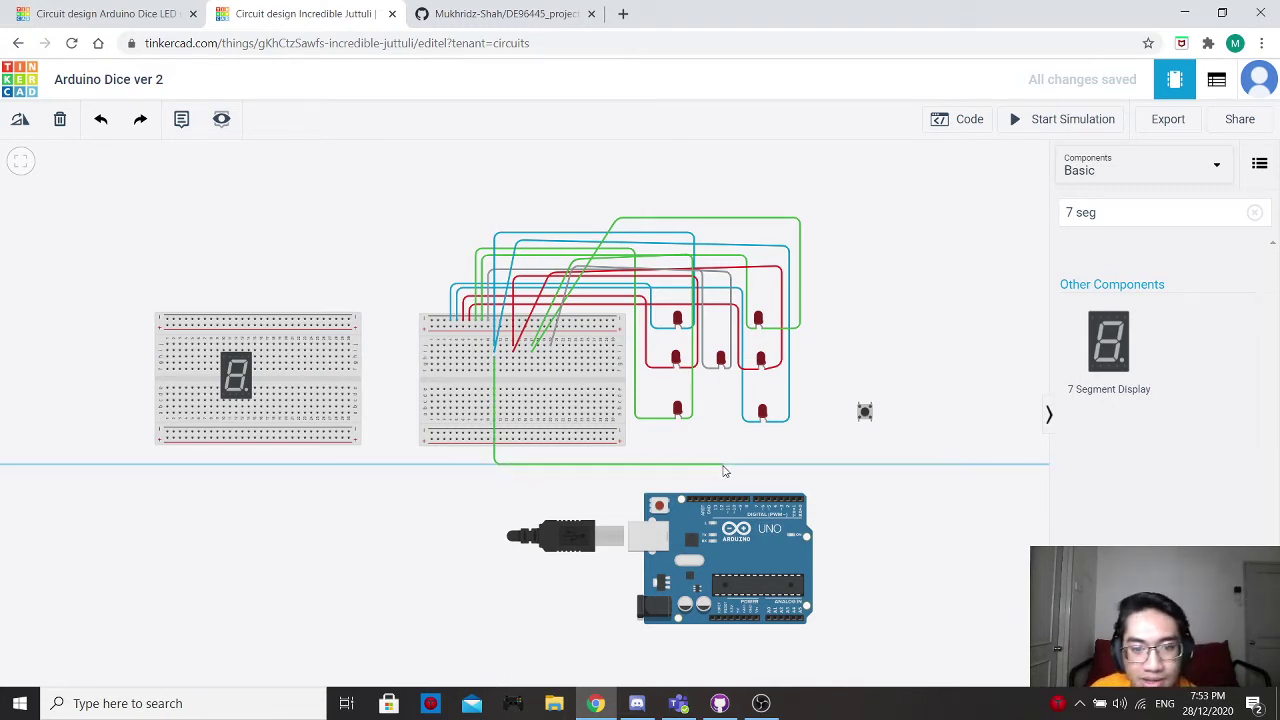
click(724, 465)
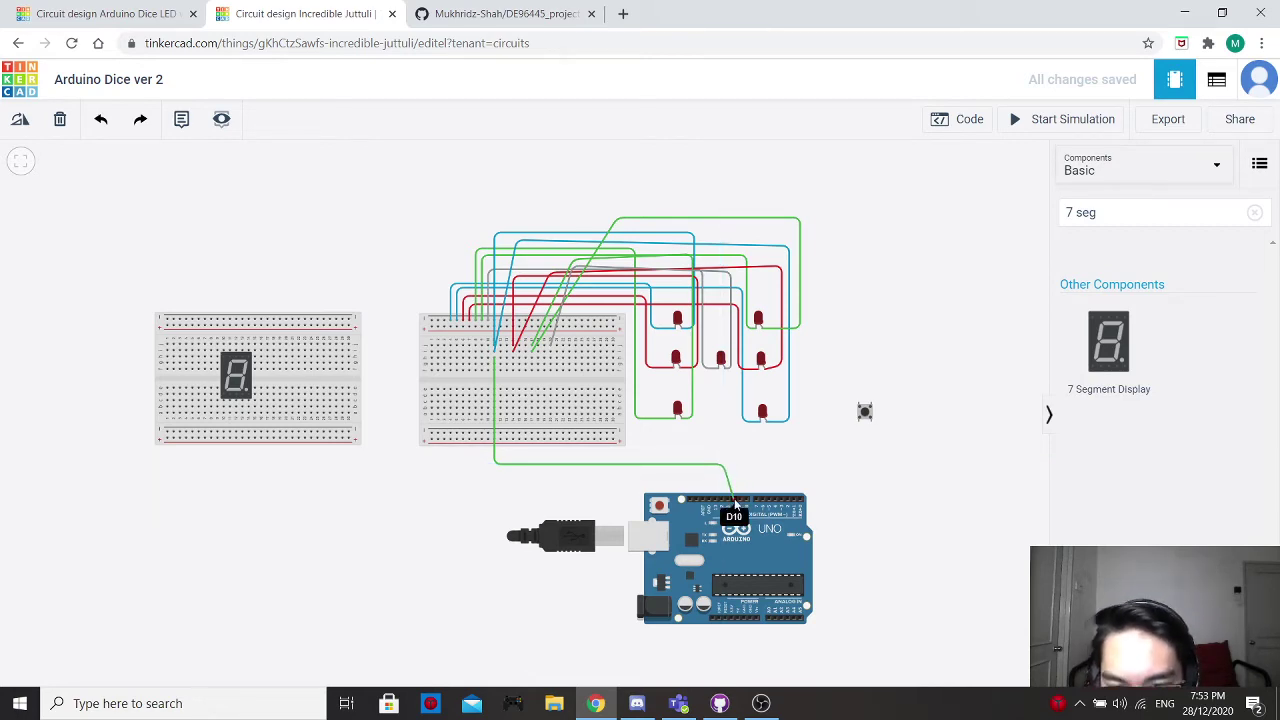
click(735, 499)
scroll(758, 490, up, 2)
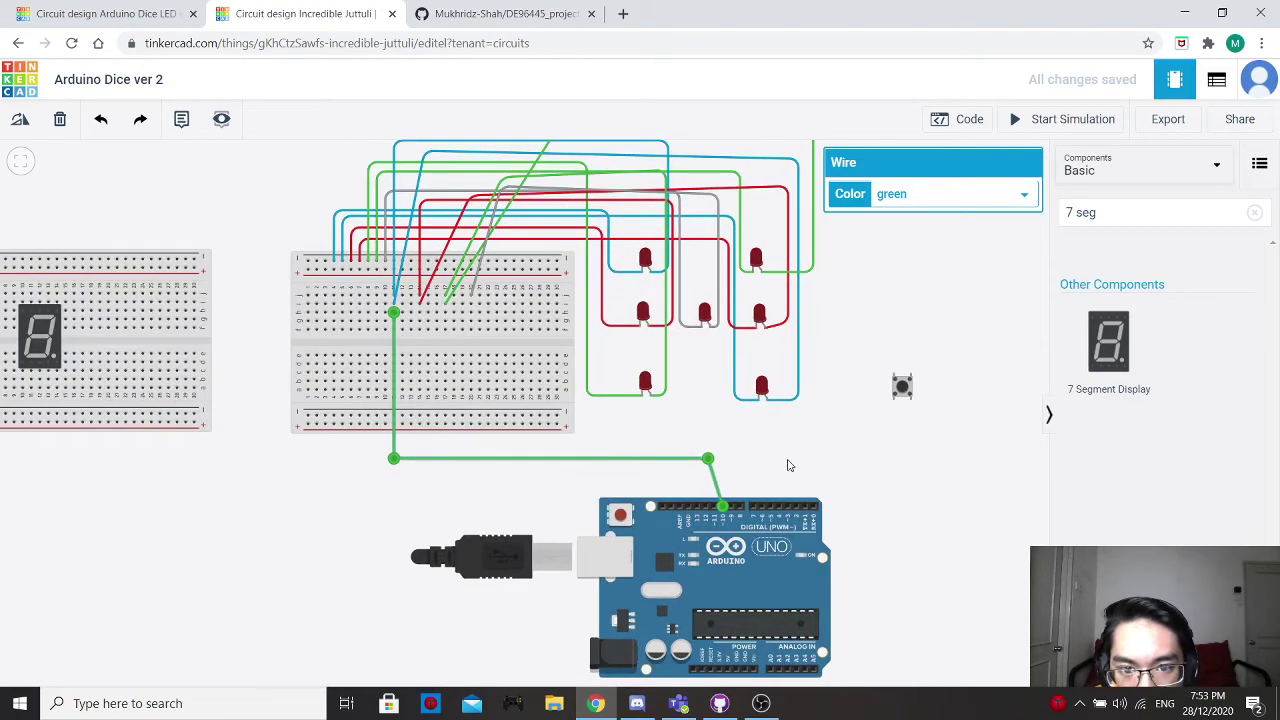
drag(787, 465, 775, 443)
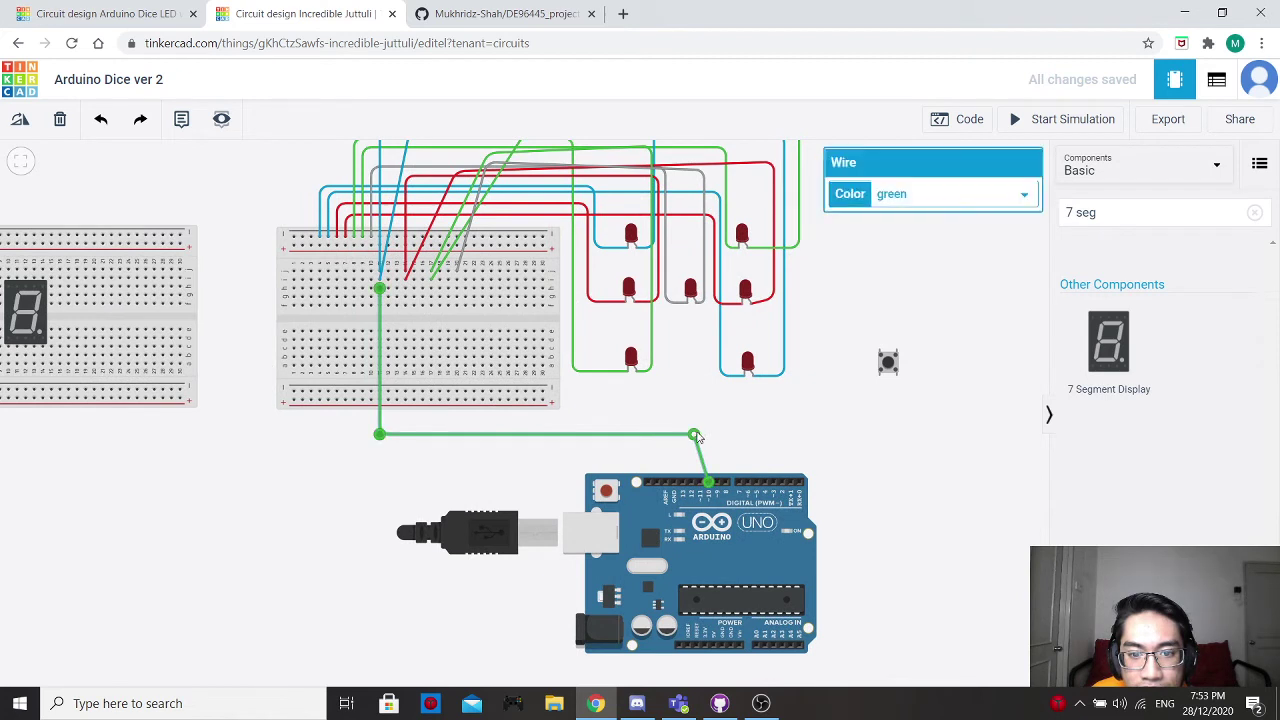
drag(697, 437, 714, 437)
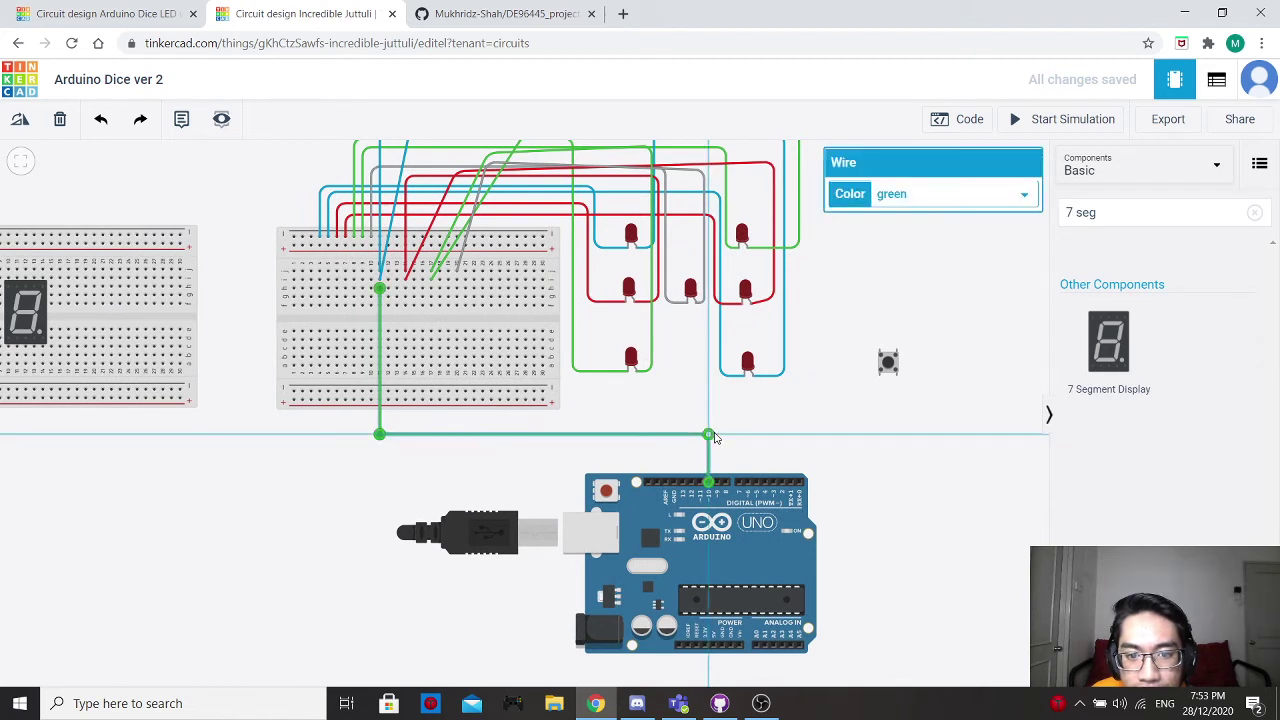
click(933, 190)
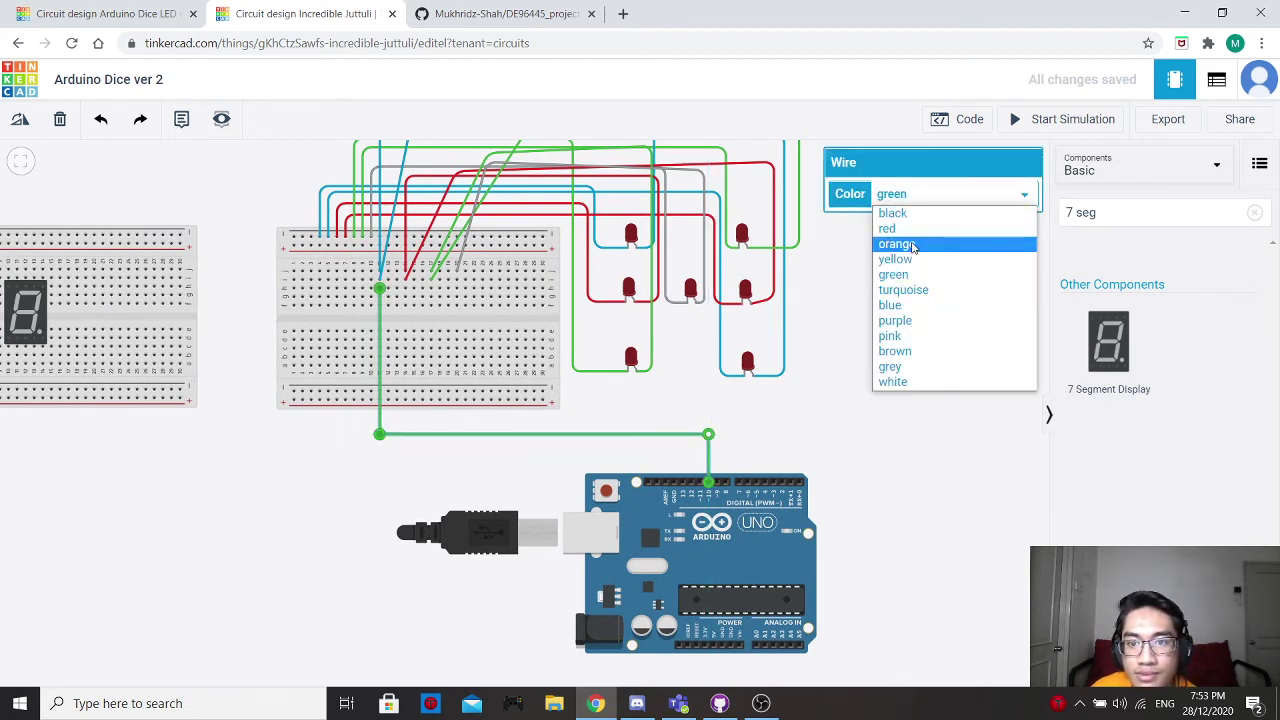
click(900, 307)
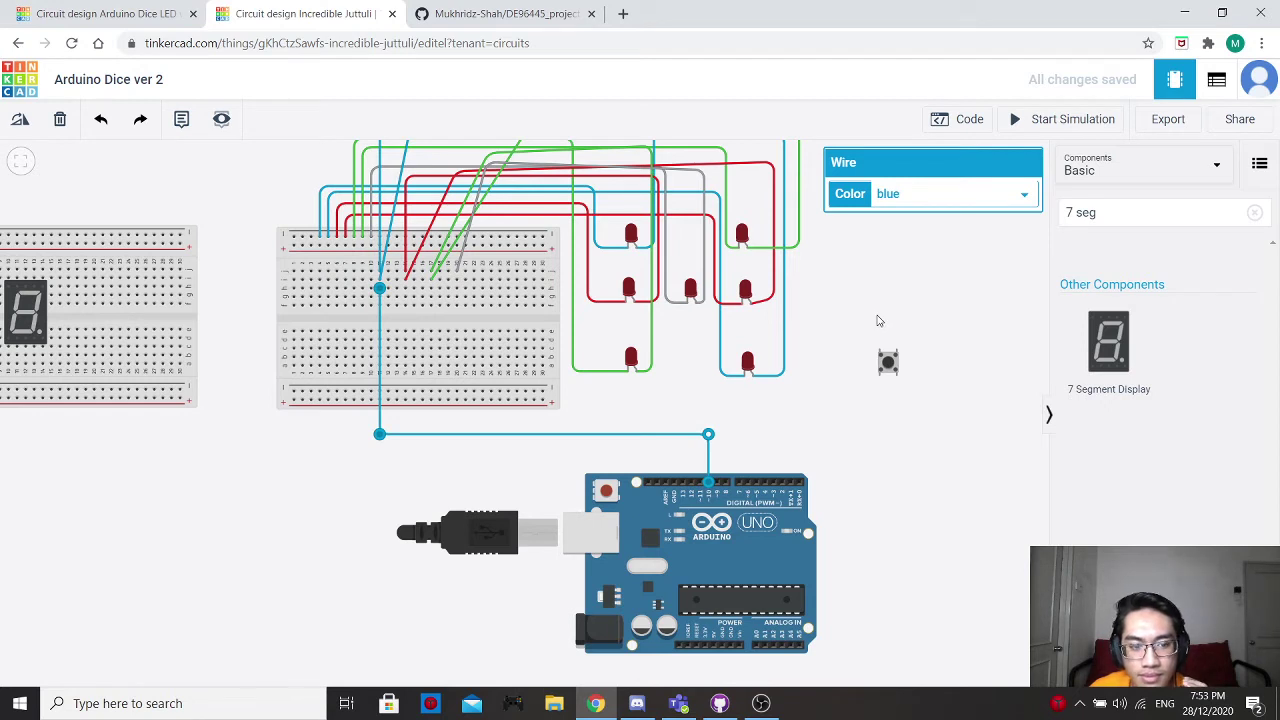
Wire the red anode column down to Arduino pin 9, align the bend above the pin, and color the wire red.
click(406, 288)
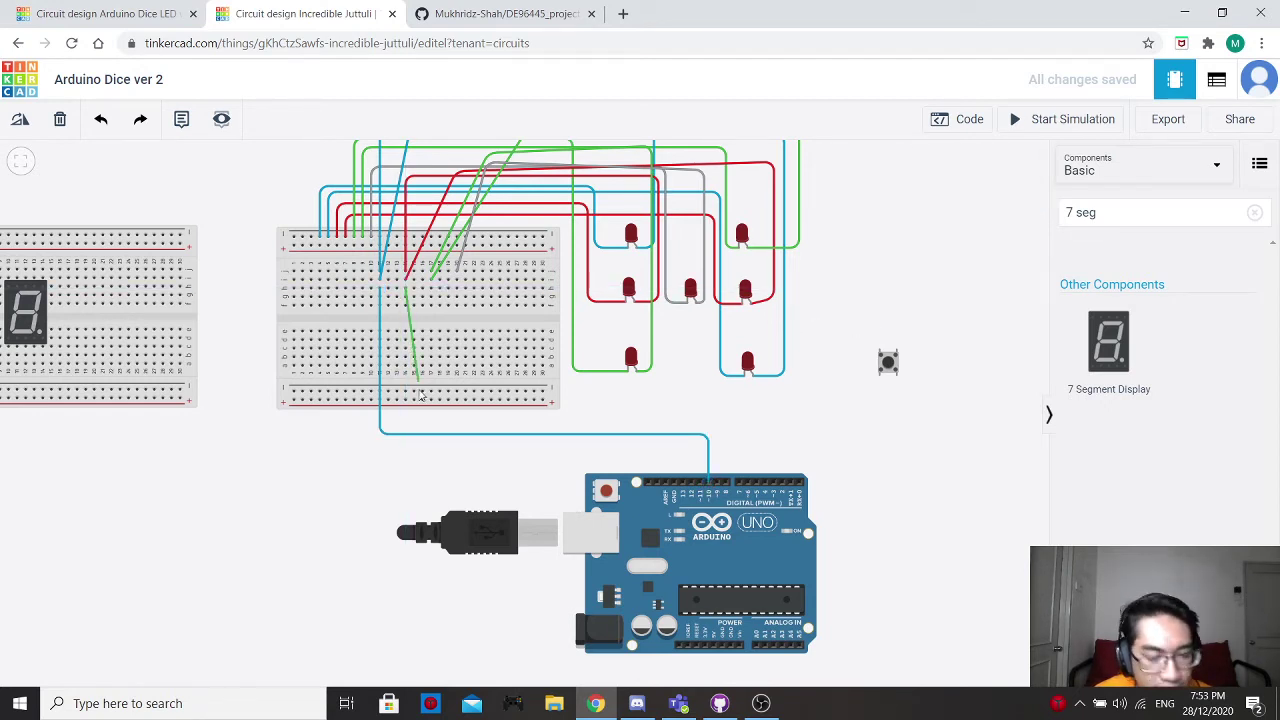
click(406, 452)
click(710, 452)
click(716, 483)
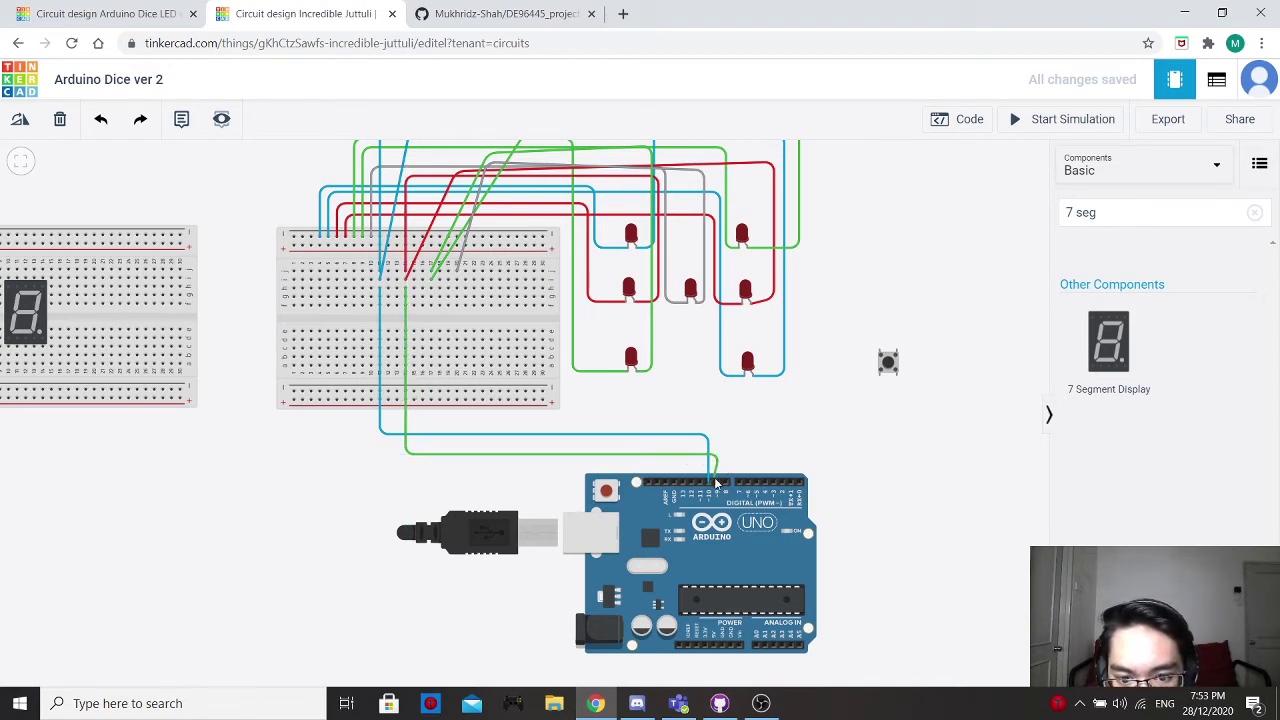
drag(710, 452, 718, 458)
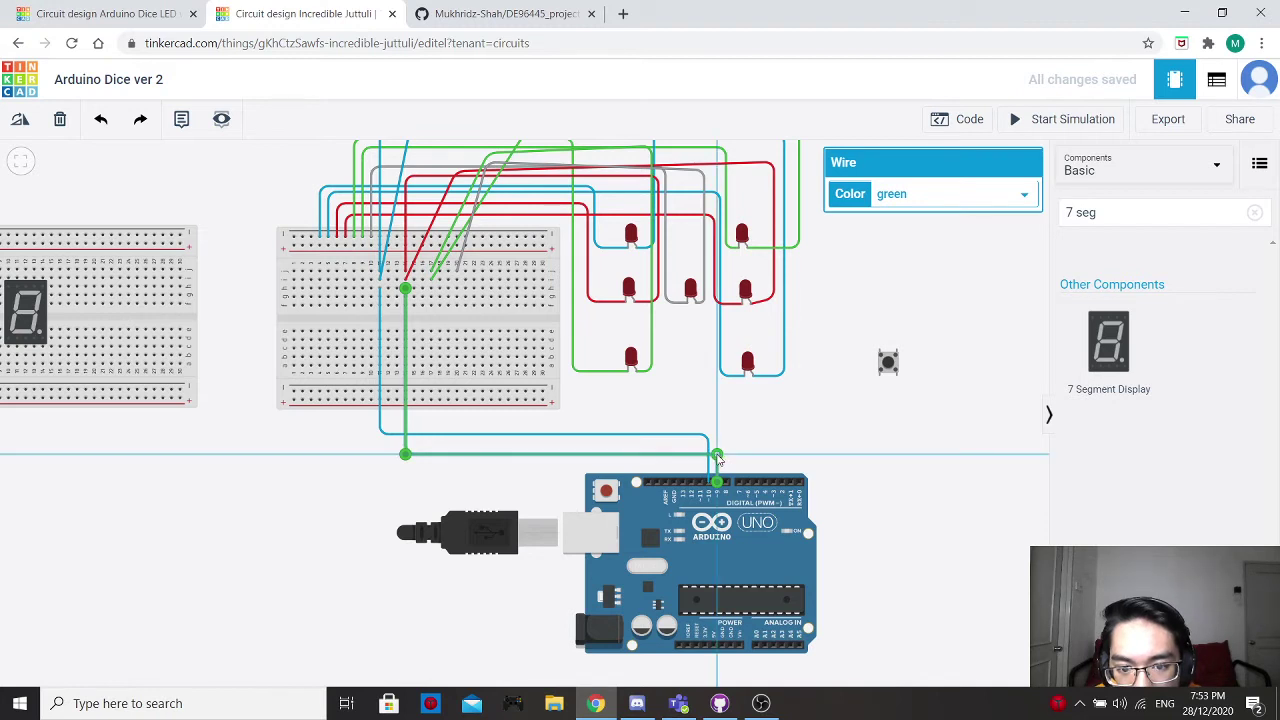
click(890, 194)
click(882, 232)
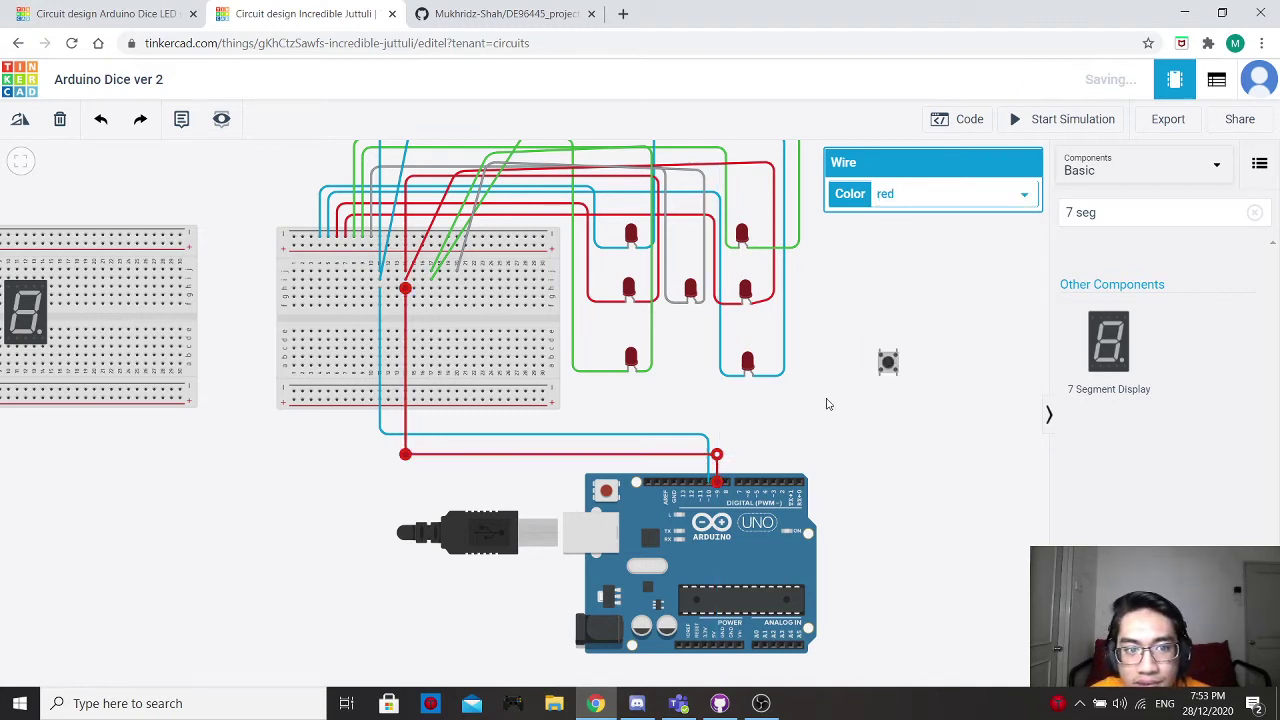
click(826, 404)
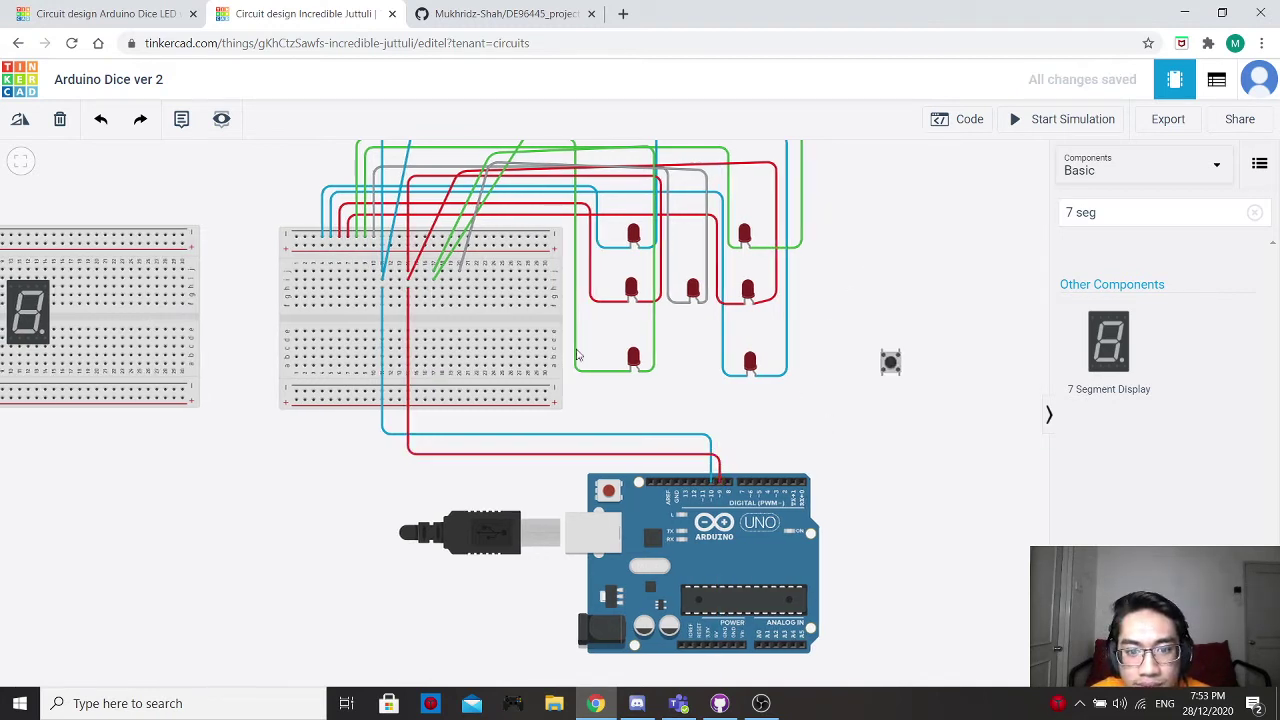
Wire the green anode column down to Arduino pin 8 with a green wire routed above the blue one, and straighten its bend.
click(434, 290)
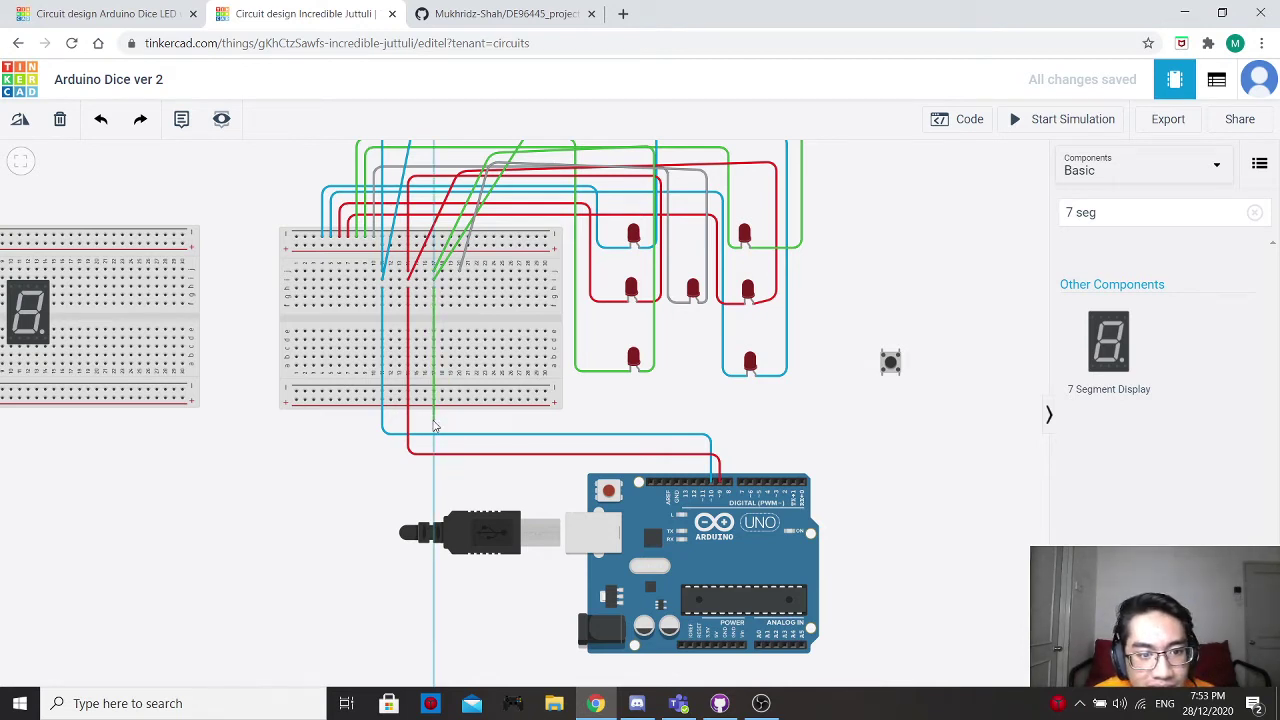
click(434, 420)
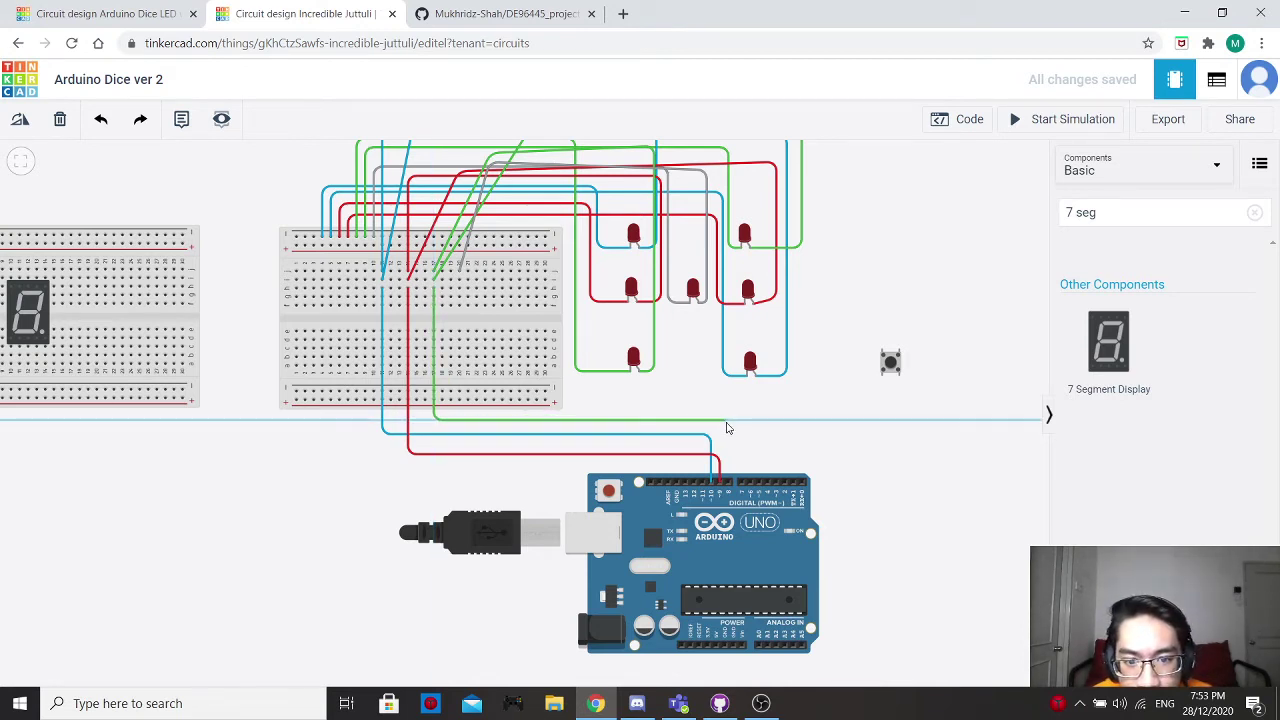
click(727, 422)
click(728, 487)
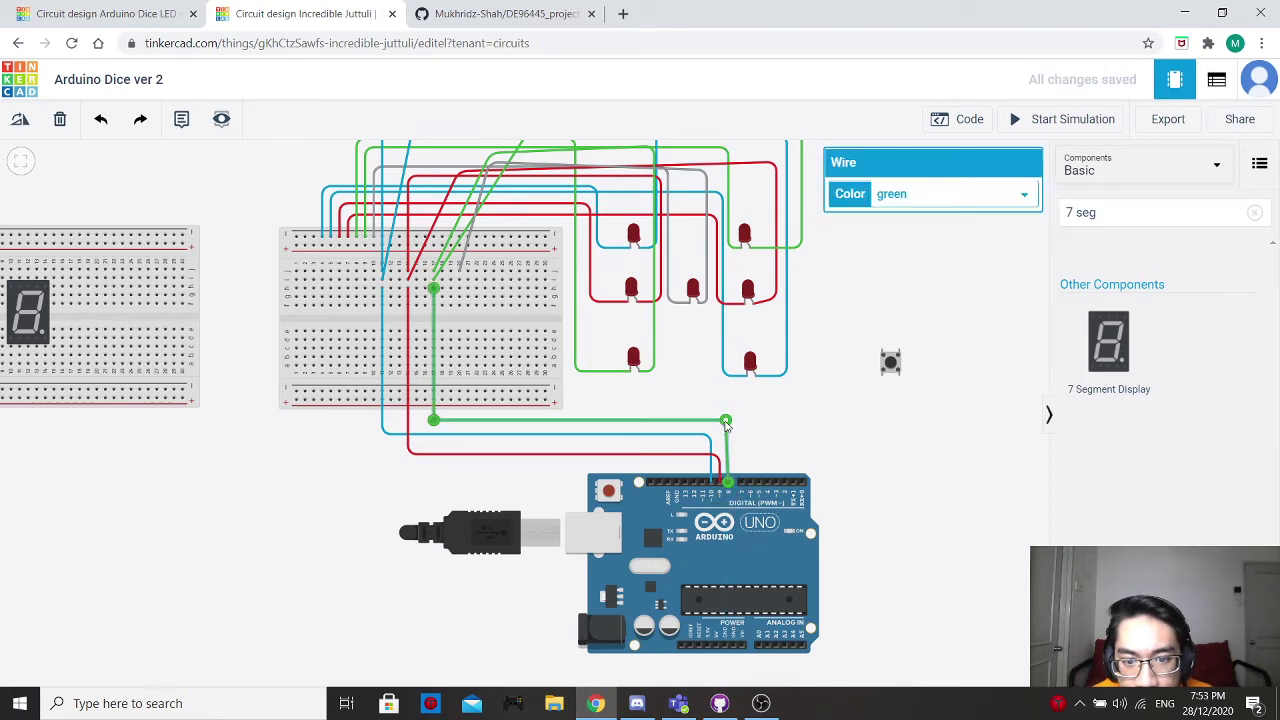
click(774, 428)
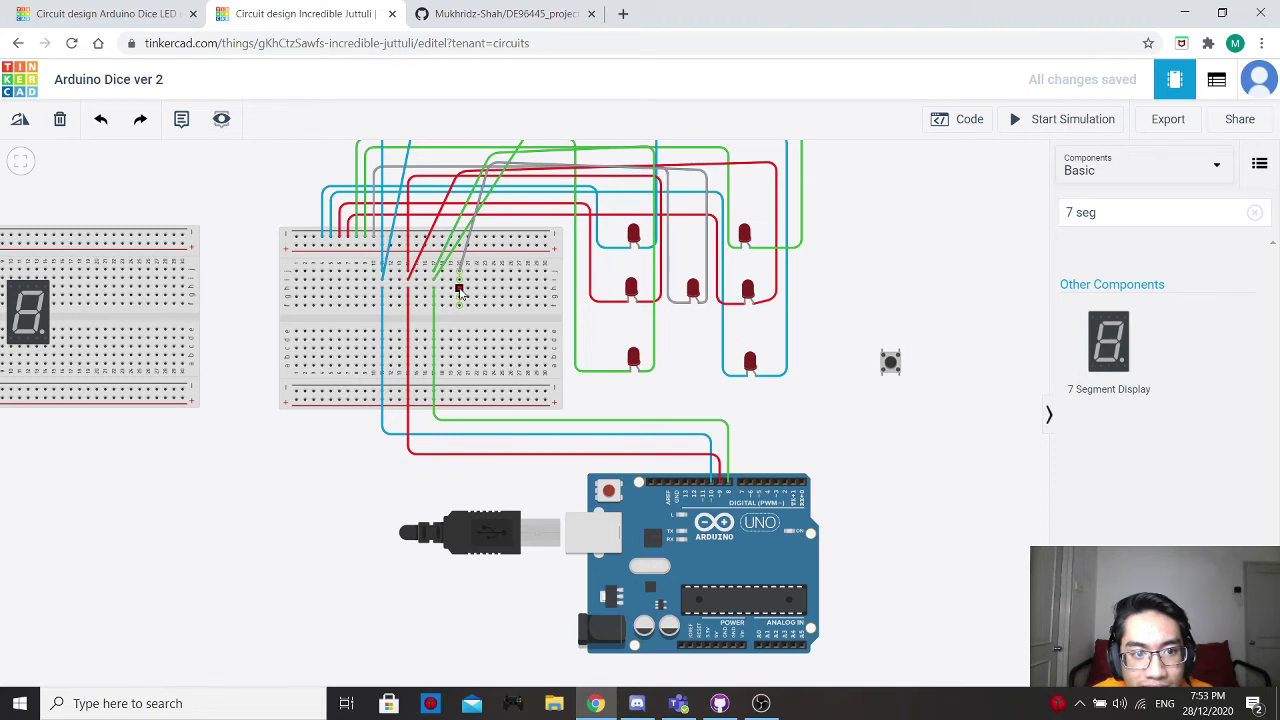
Wire the grey anode column down to Arduino pin 7 just above the green wire, and color the wire grey.
click(459, 291)
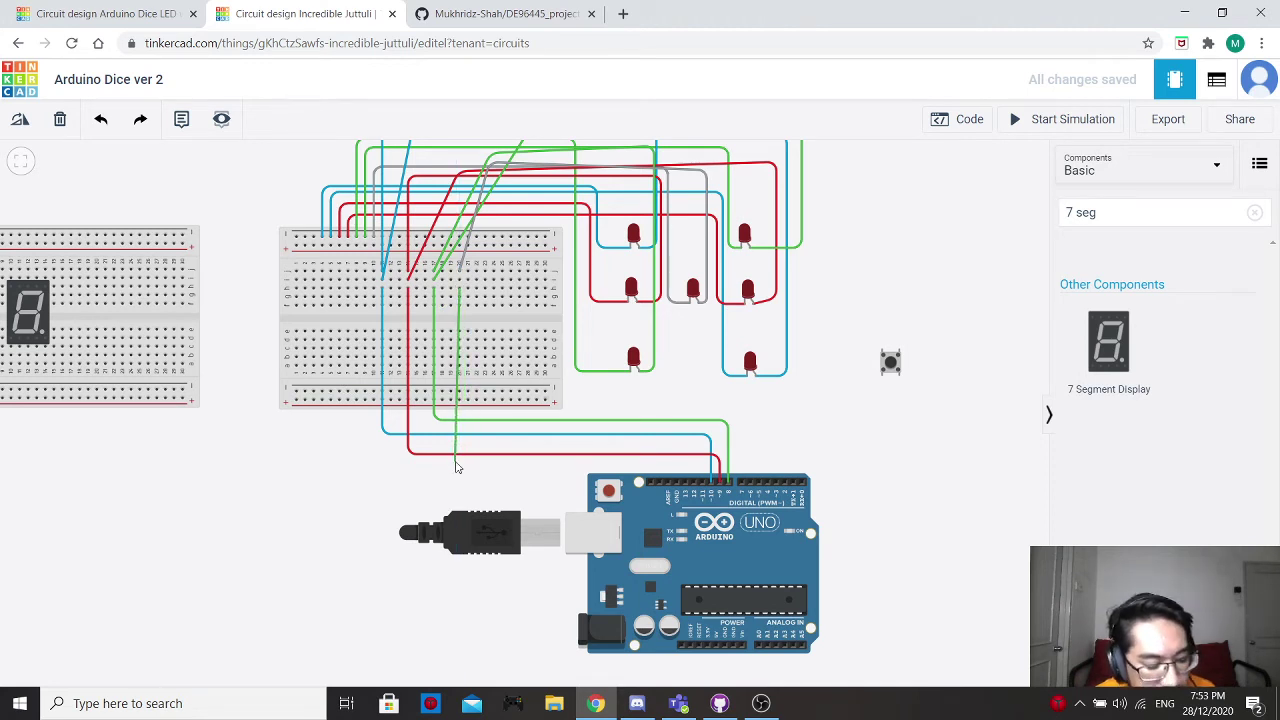
click(460, 413)
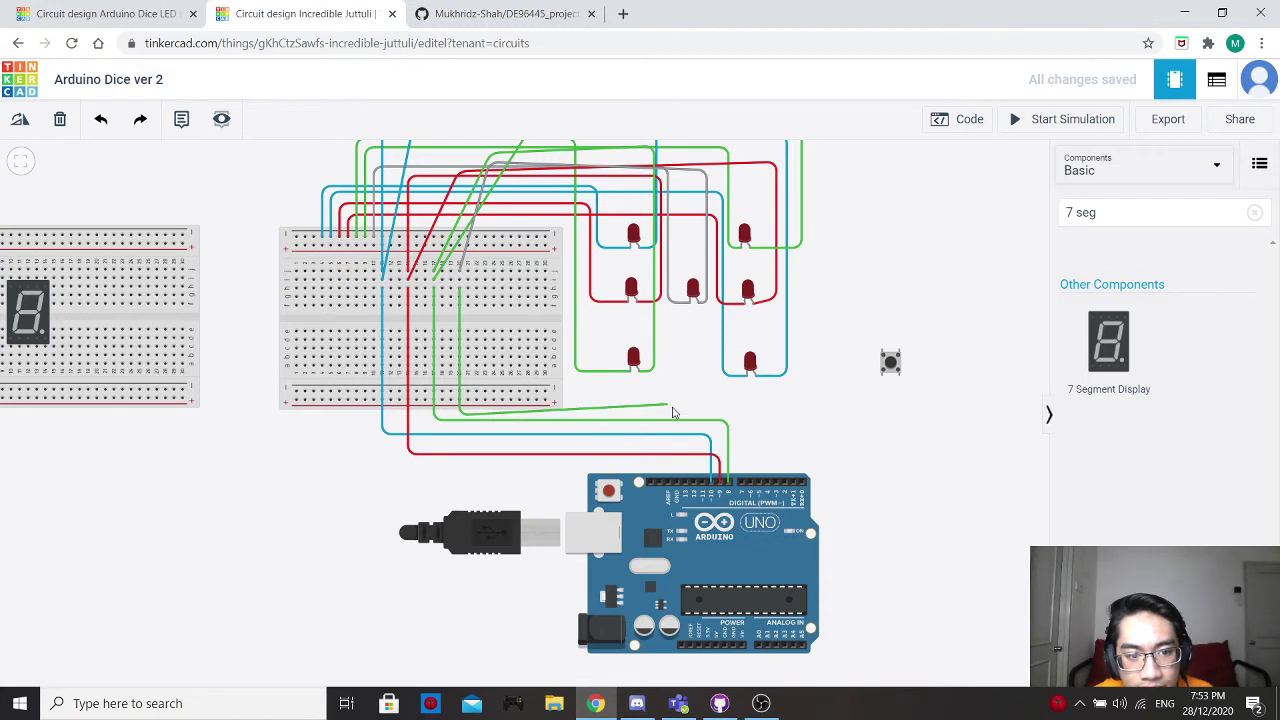
click(743, 415)
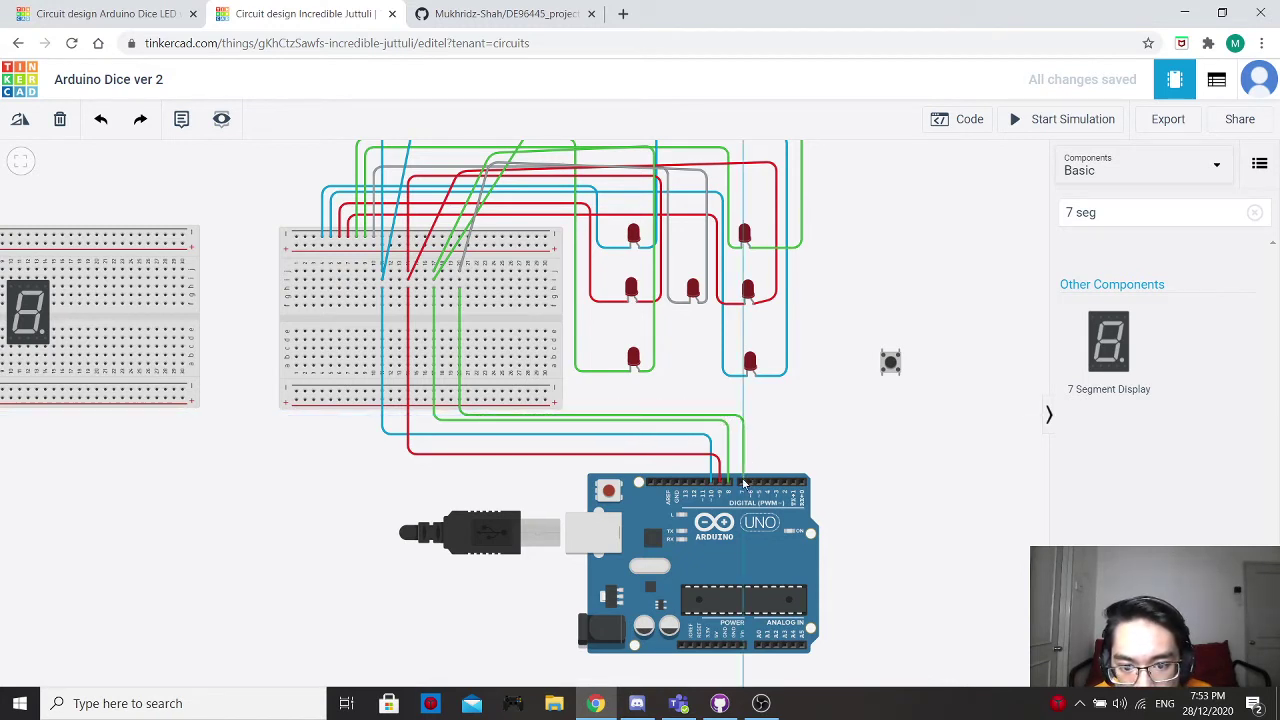
click(742, 483)
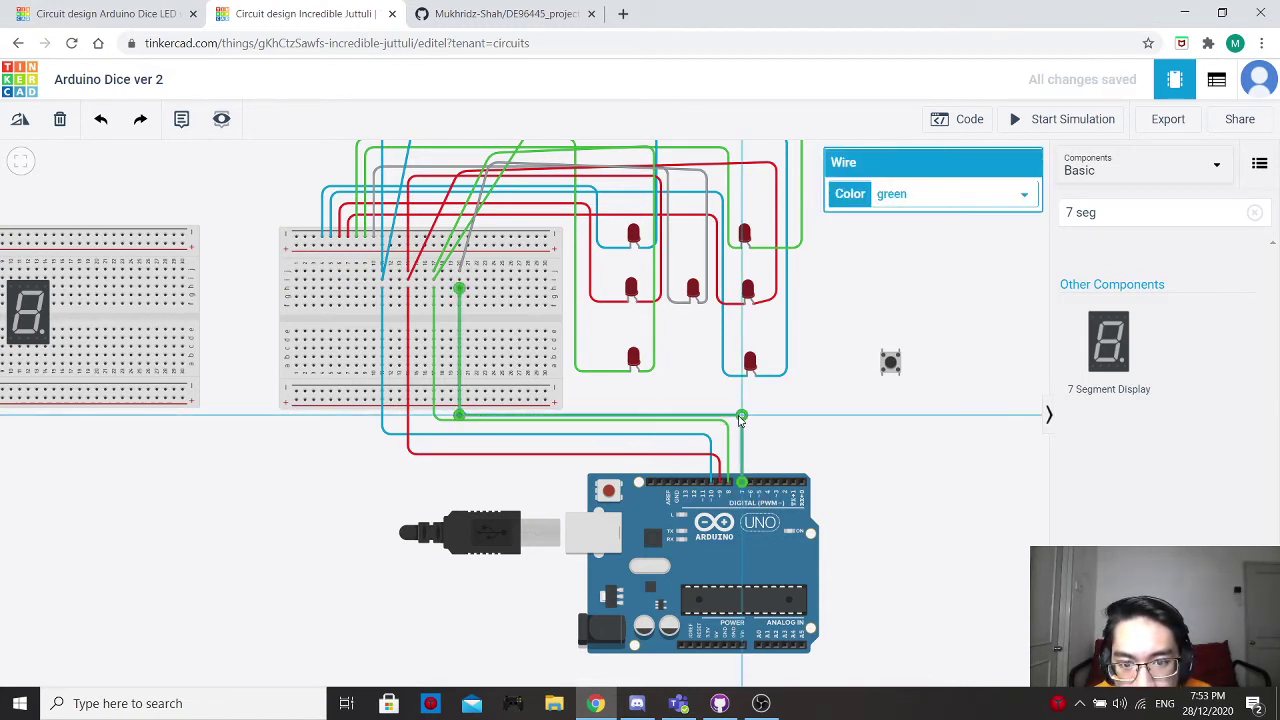
click(886, 199)
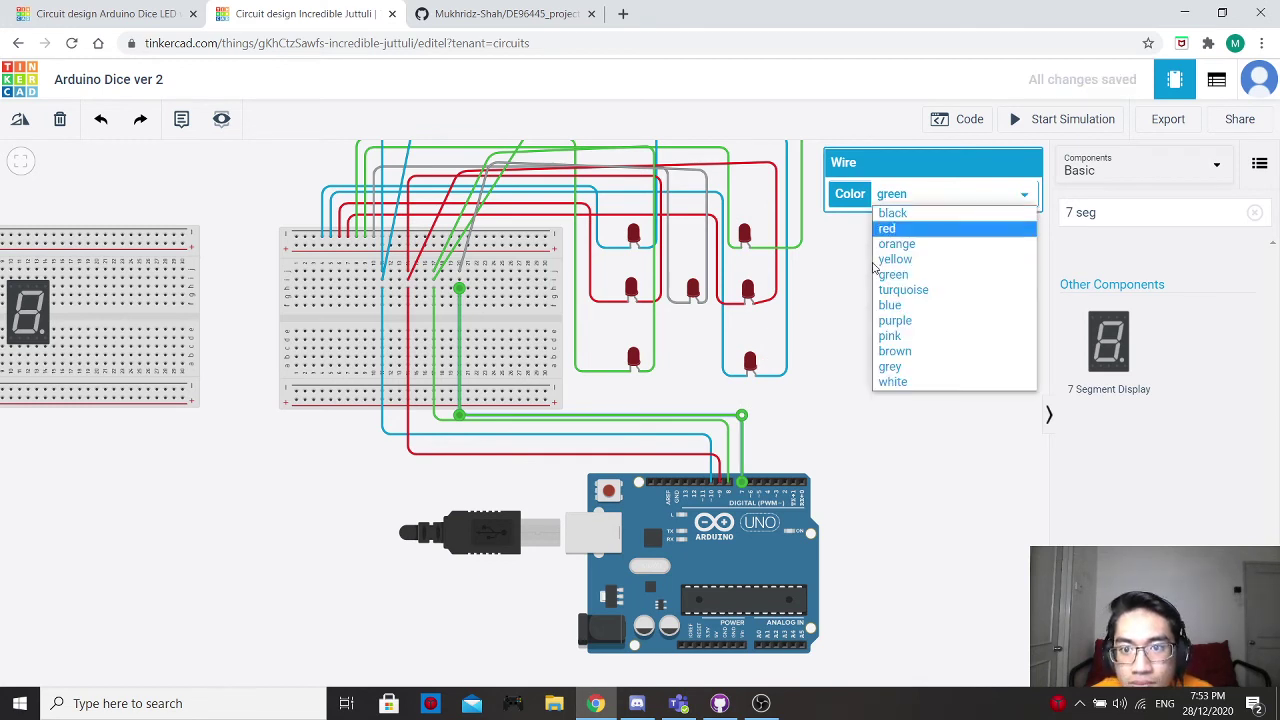
click(910, 366)
click(769, 411)
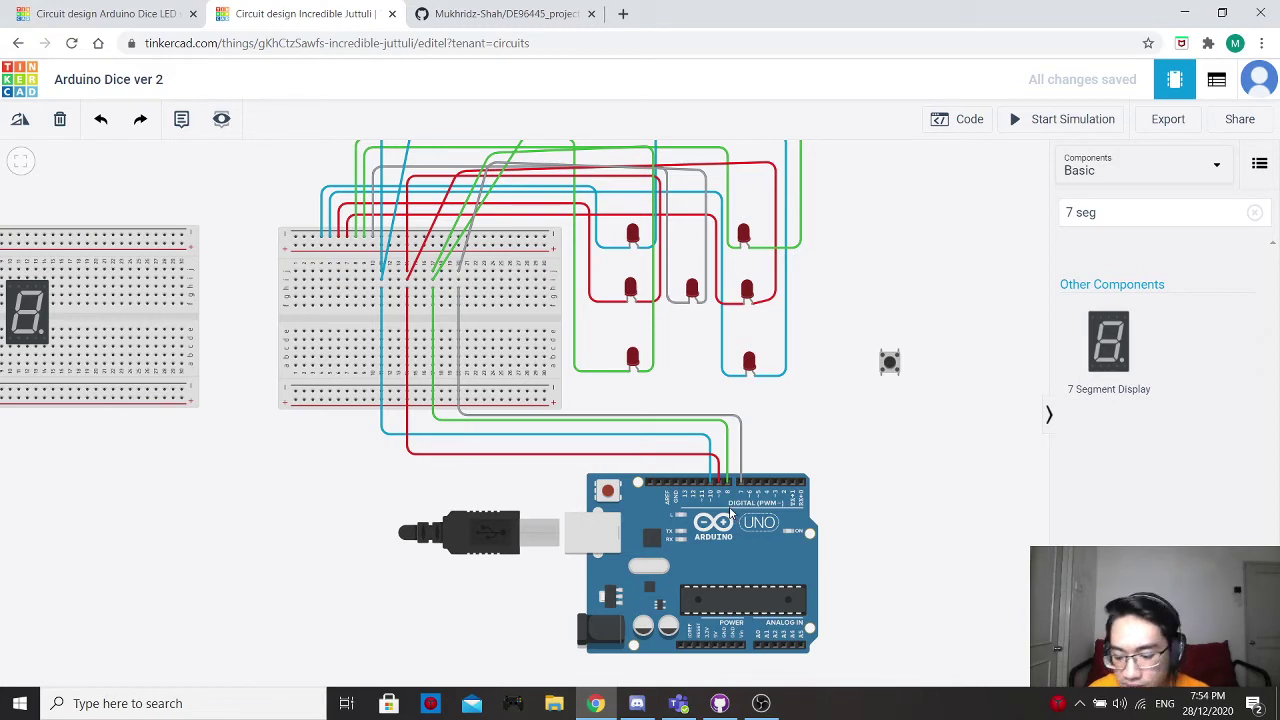
Wire the pushbutton's Terminal 2b over the top of the LED wiring to a free column in the main breadboard's upper half, and color it yellow.
scroll(854, 414, down, 1)
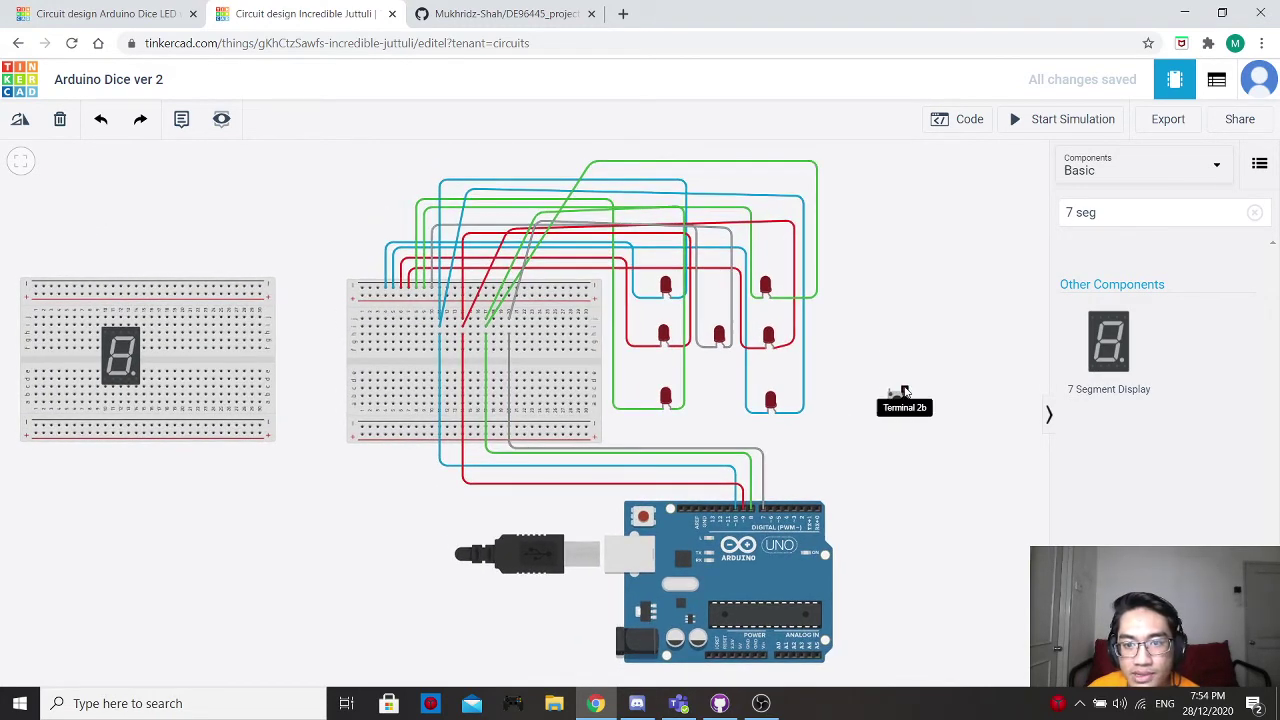
click(905, 391)
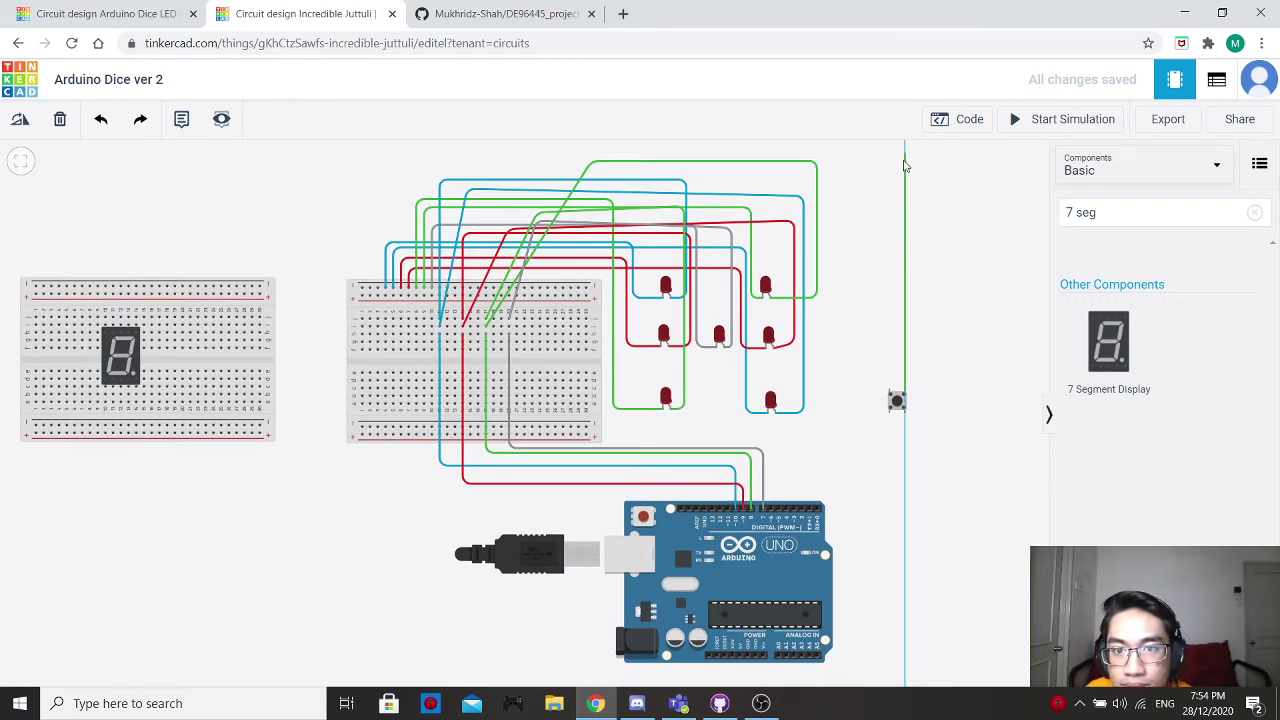
scroll(901, 180, down, 1)
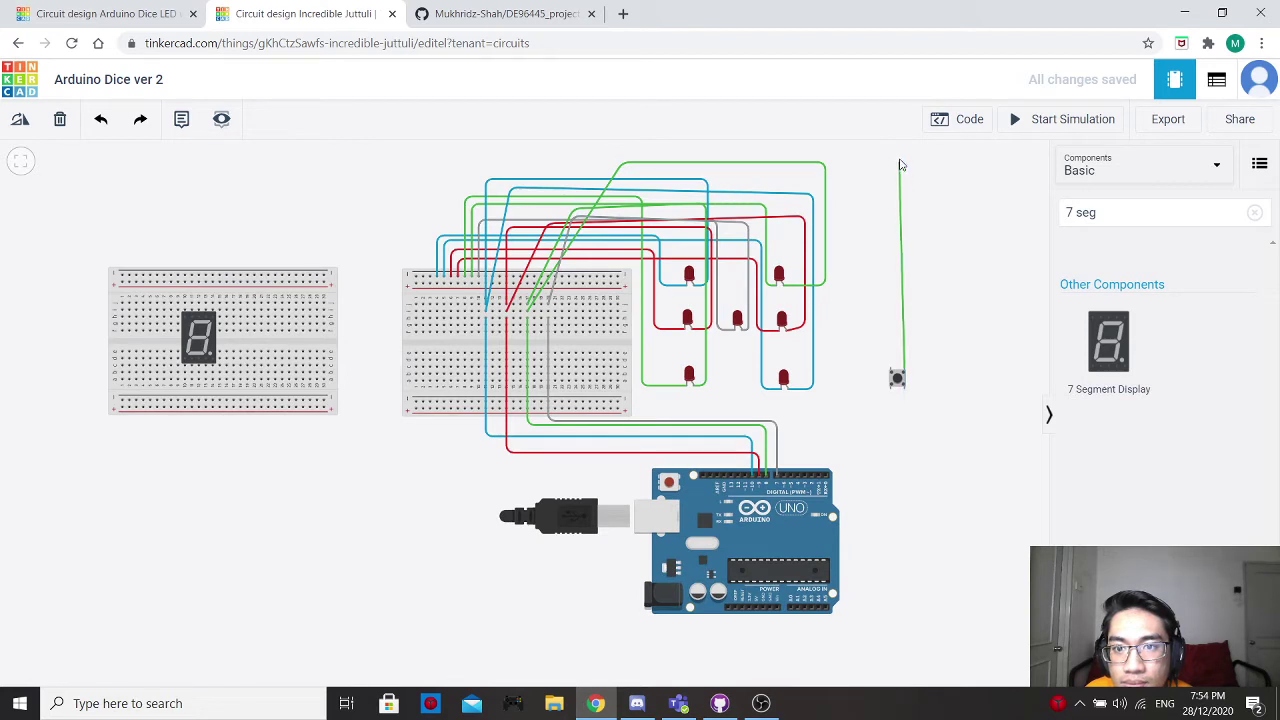
click(905, 151)
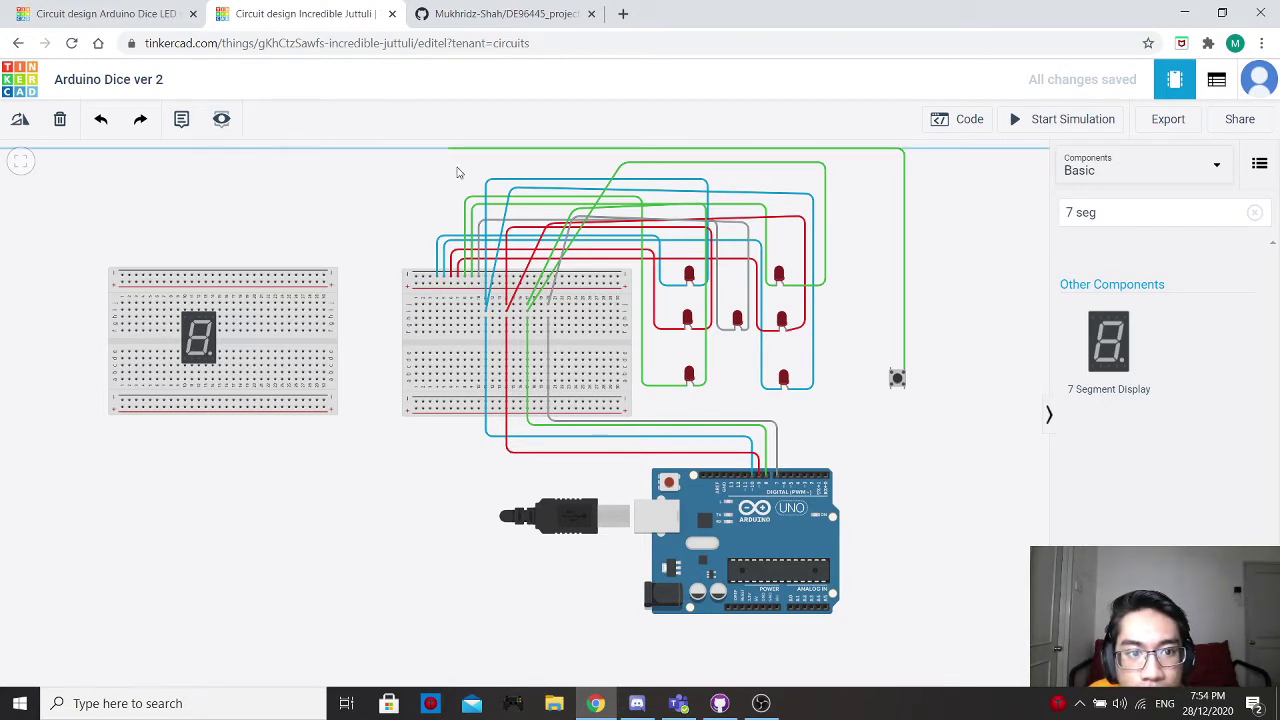
click(457, 305)
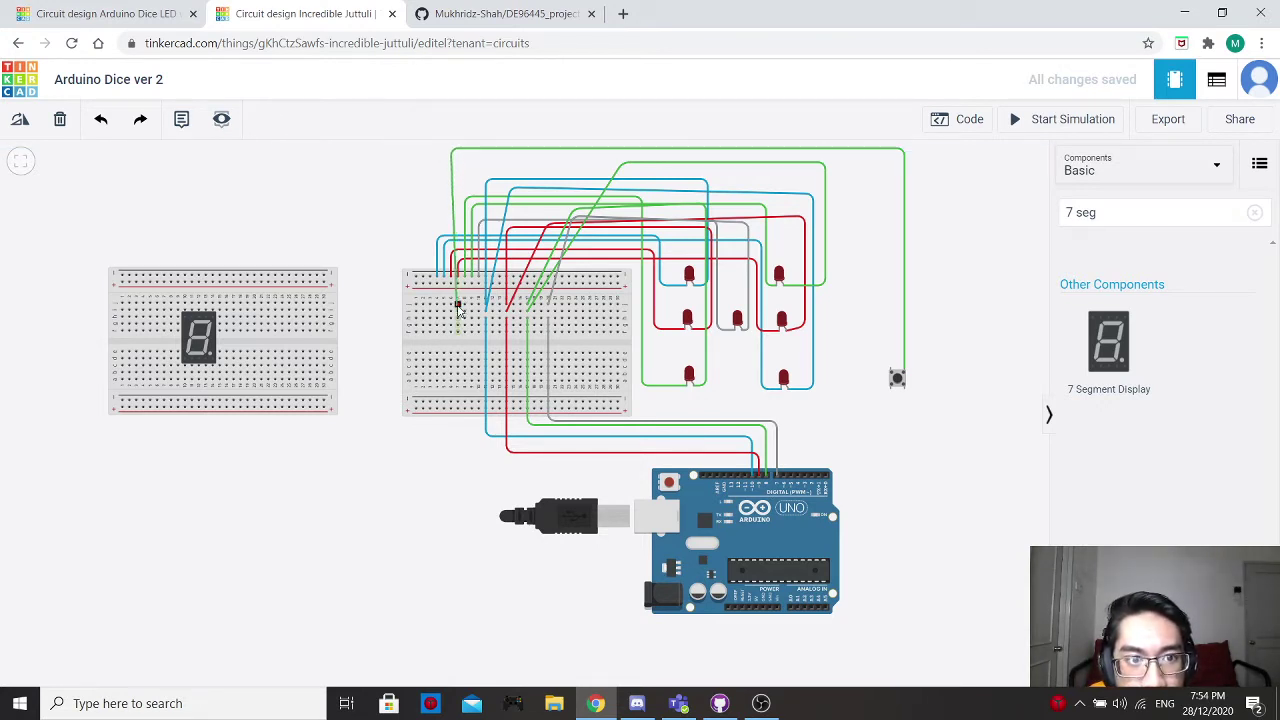
drag(457, 149, 460, 155)
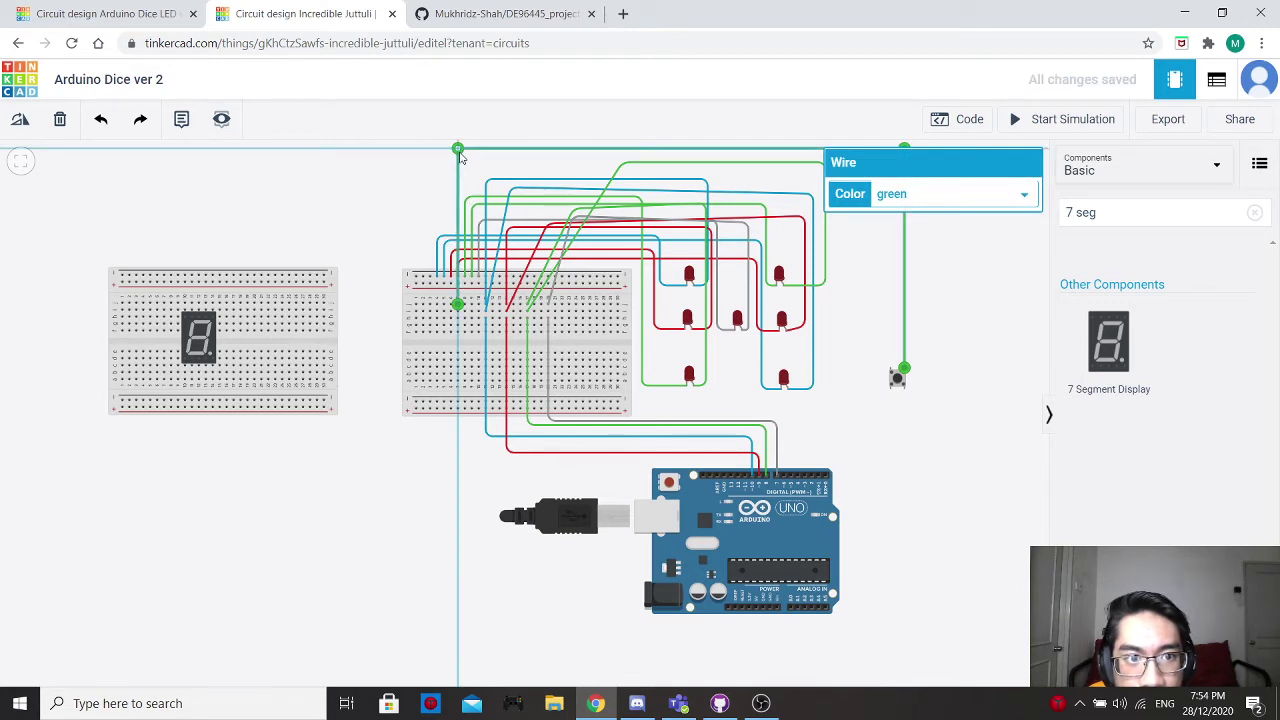
click(903, 200)
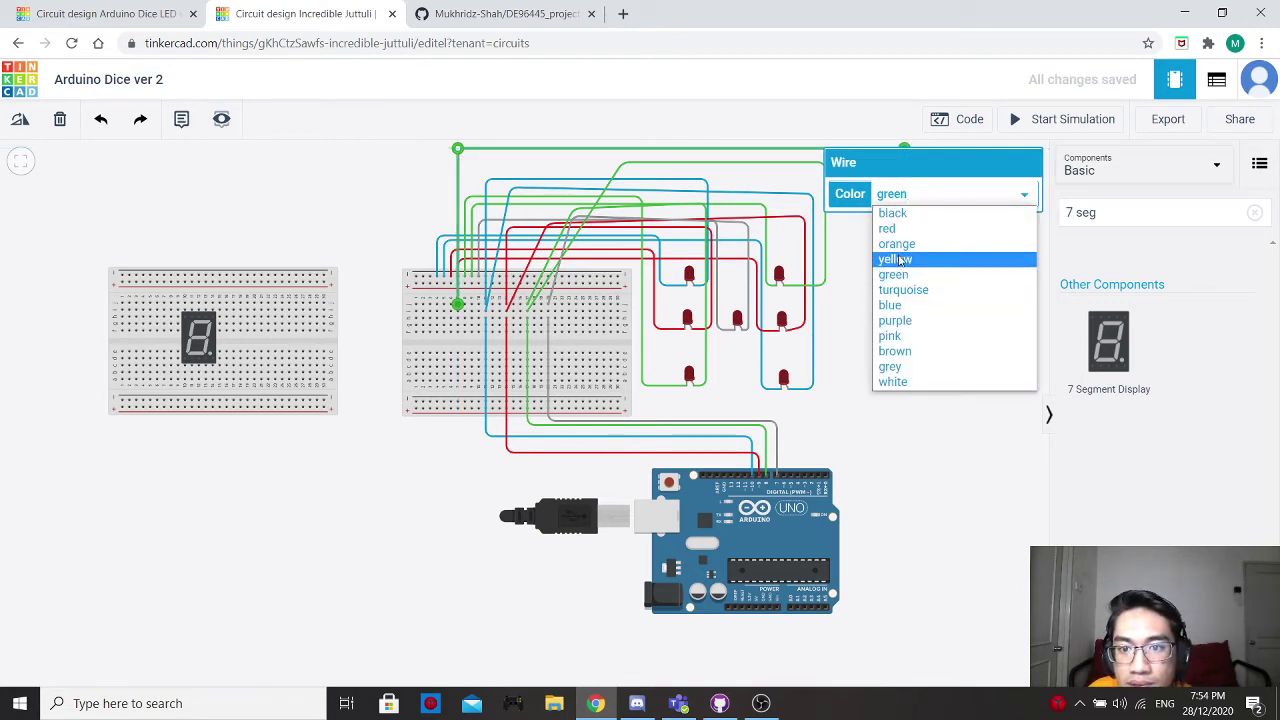
click(899, 261)
click(893, 368)
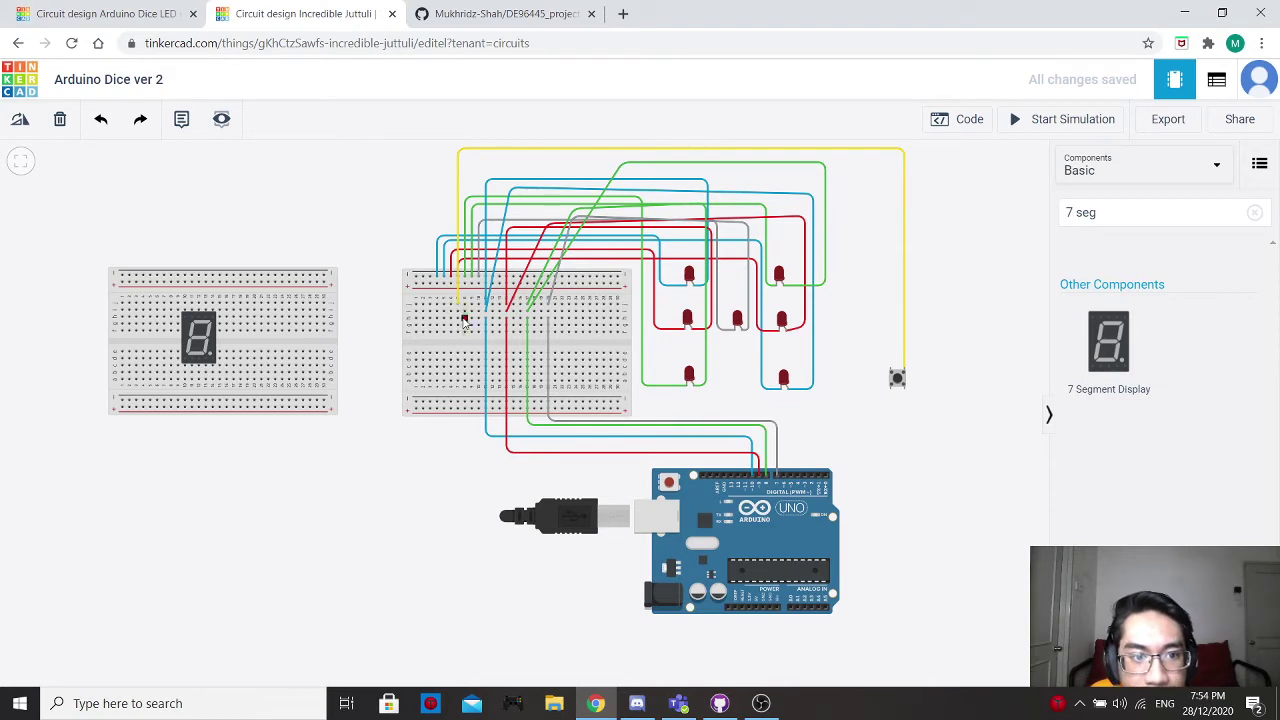
Wire the yellow pushbutton column down to Arduino pin 6 beside the grey wire, straighten the bend above the pin, and color the wire yellow.
drag(462, 318, 786, 453)
click(786, 445)
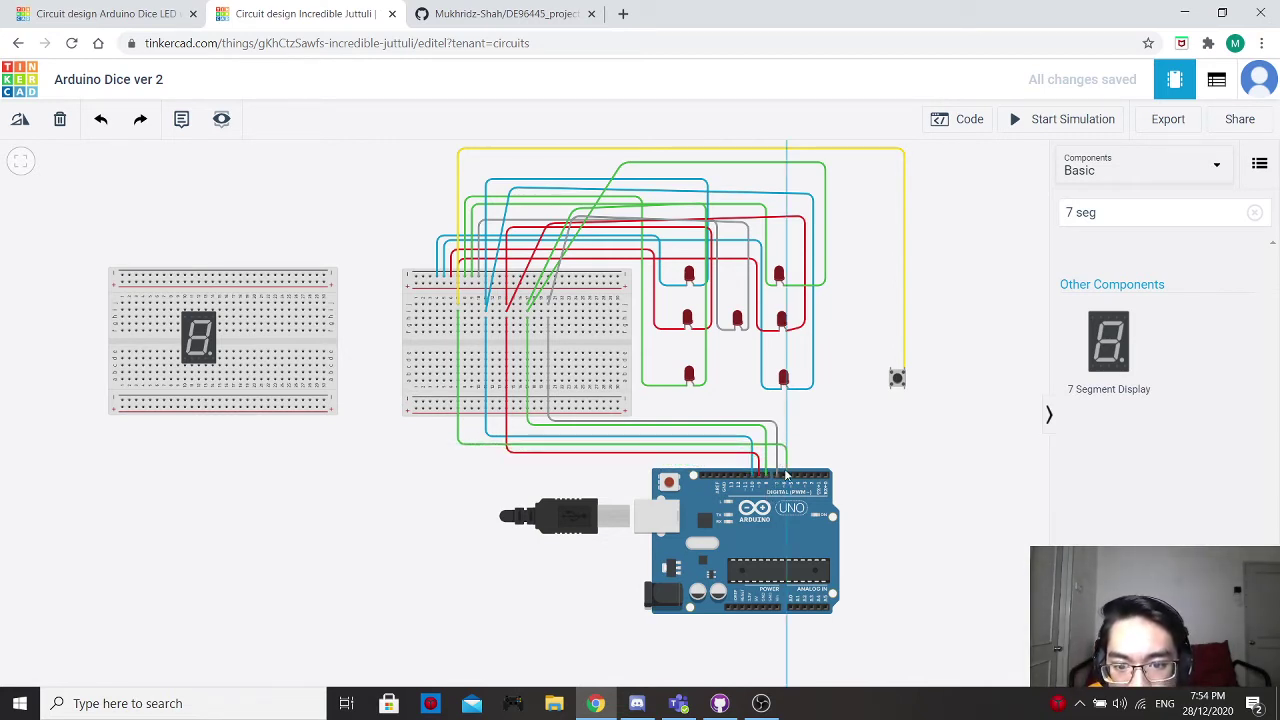
click(783, 476)
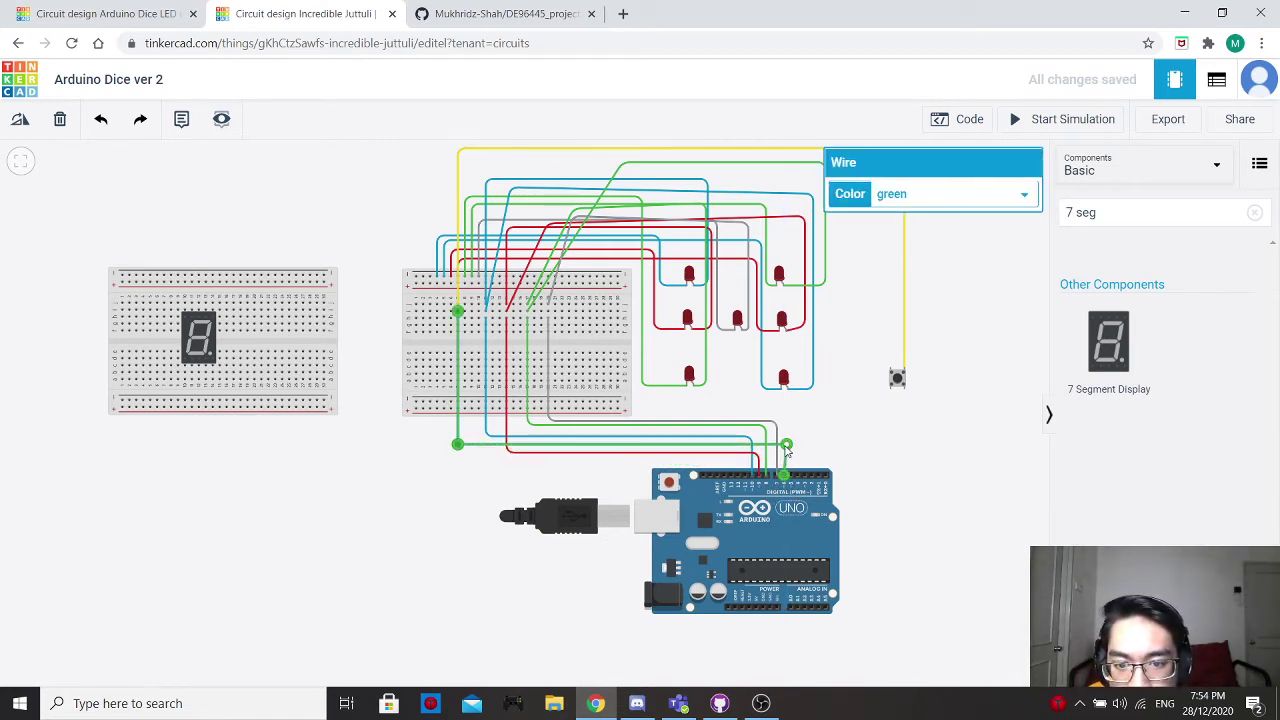
click(918, 198)
click(895, 259)
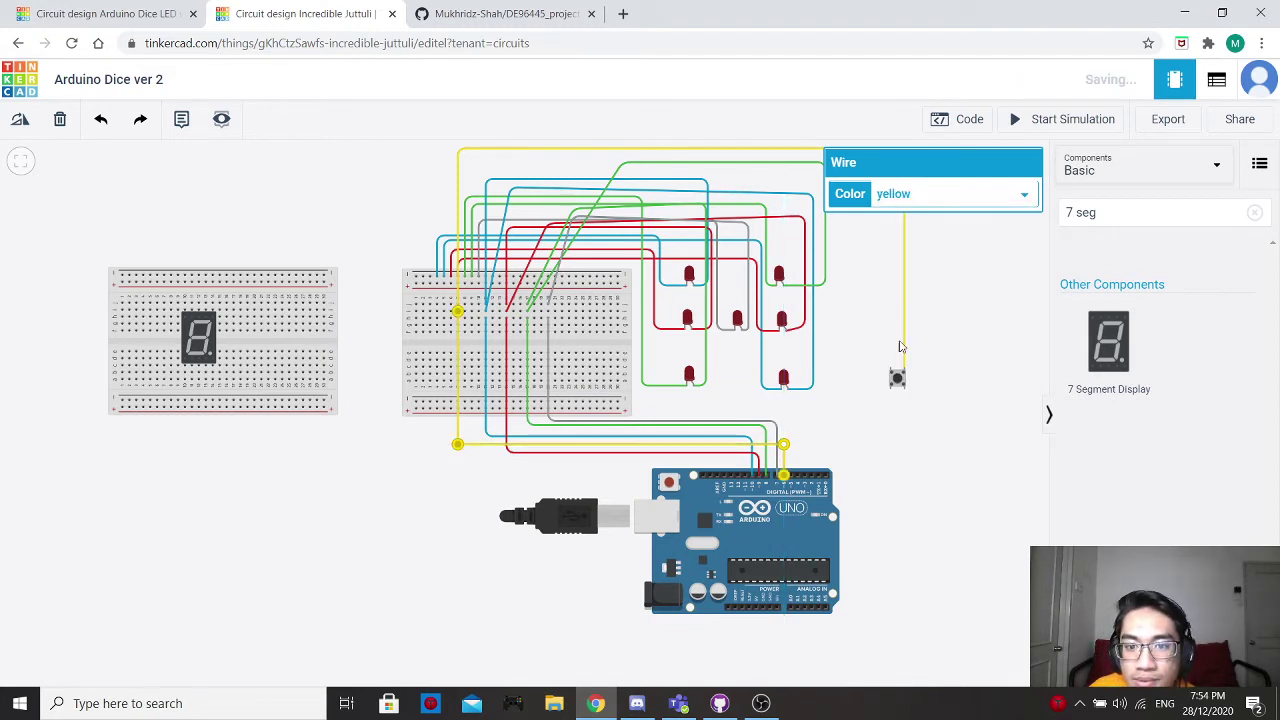
click(900, 445)
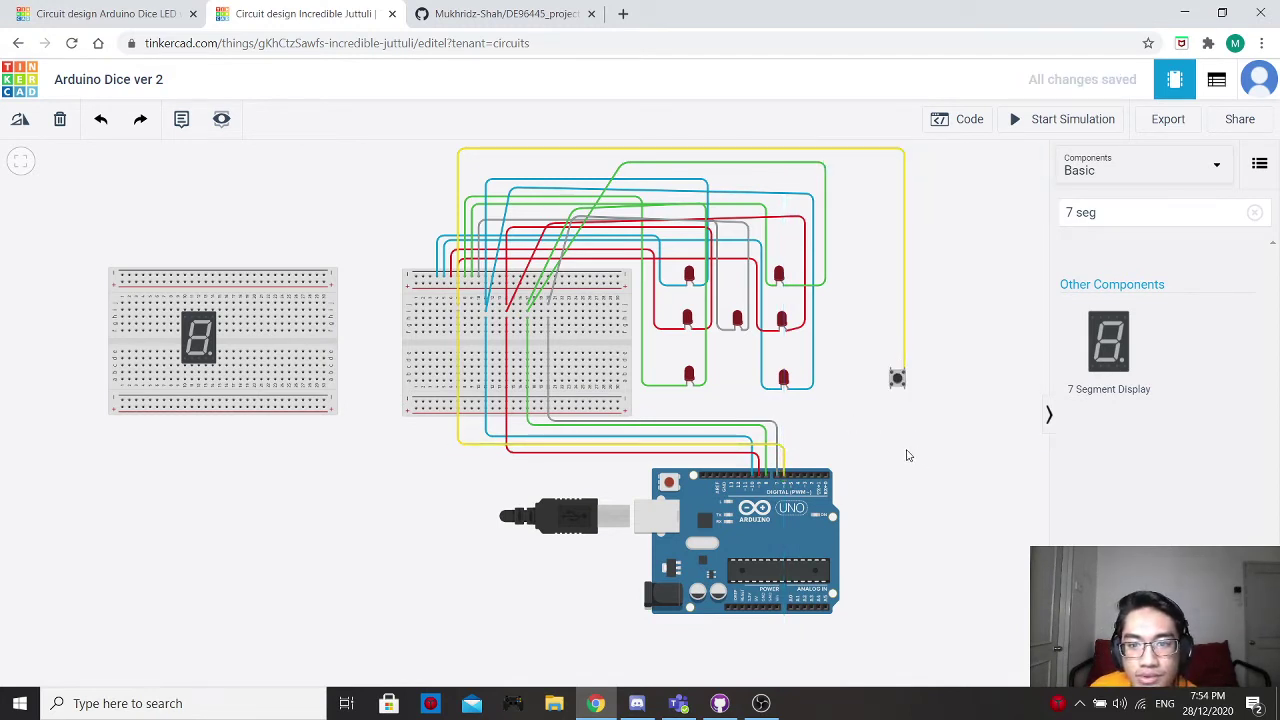
Place a resistor just below the pushbutton and set its resistance to 330 Ω.
scroll(840, 442, up, 1)
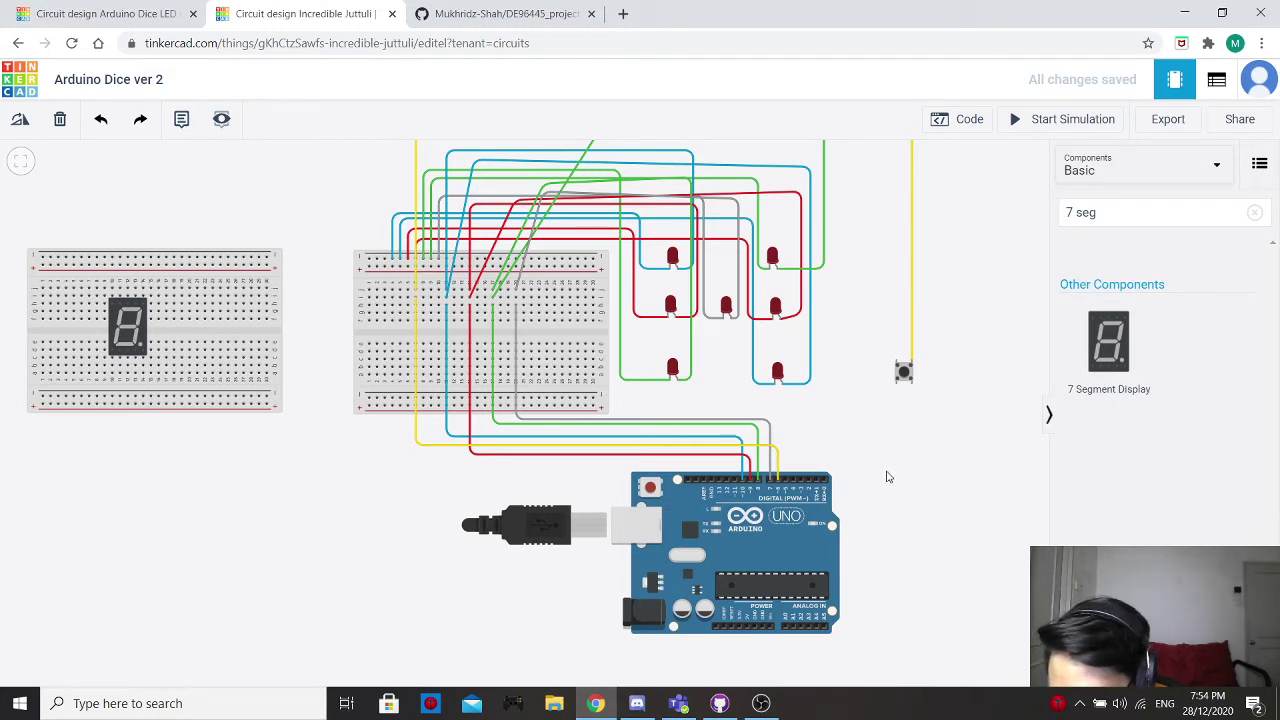
click(1254, 212)
drag(1114, 300, 913, 425)
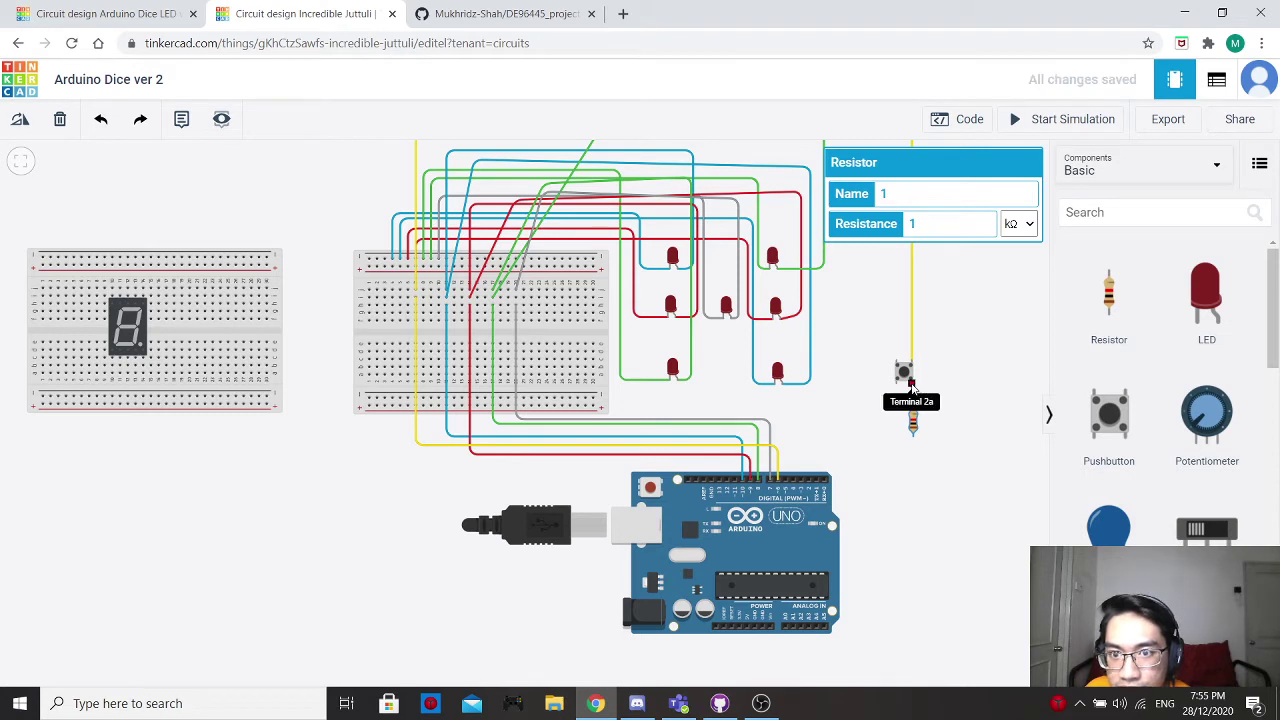
click(1003, 226)
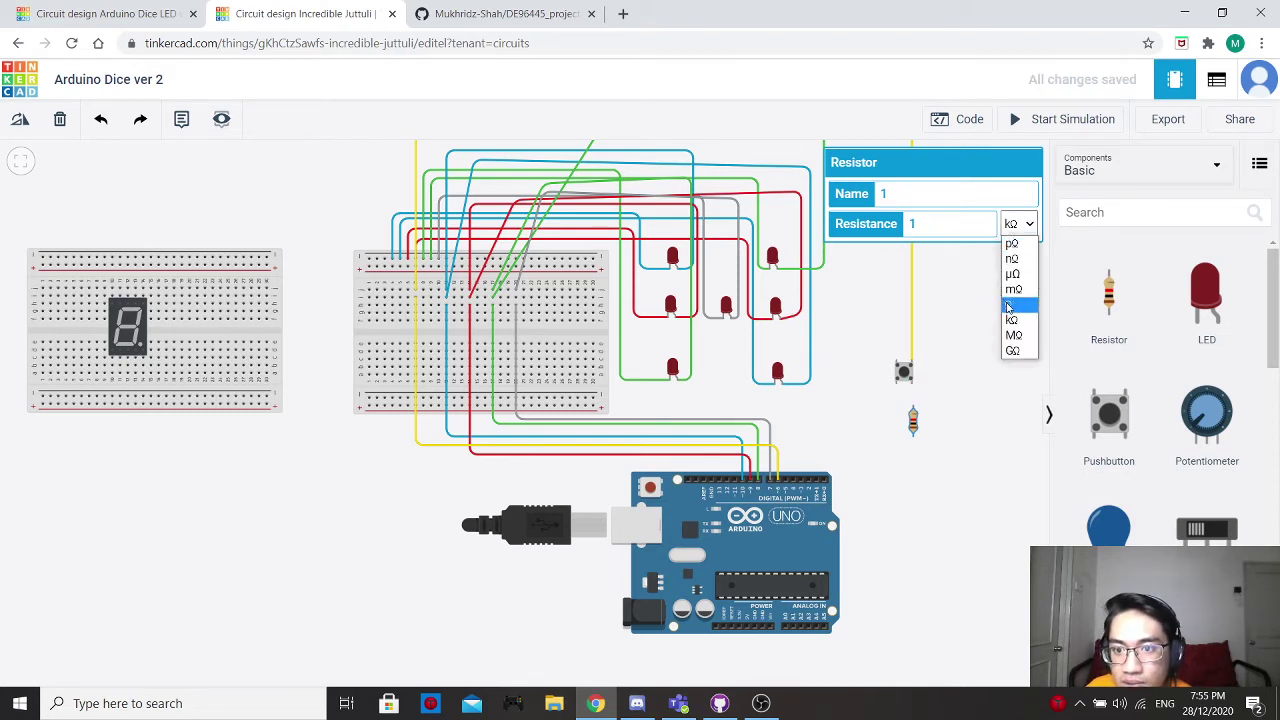
click(1010, 305)
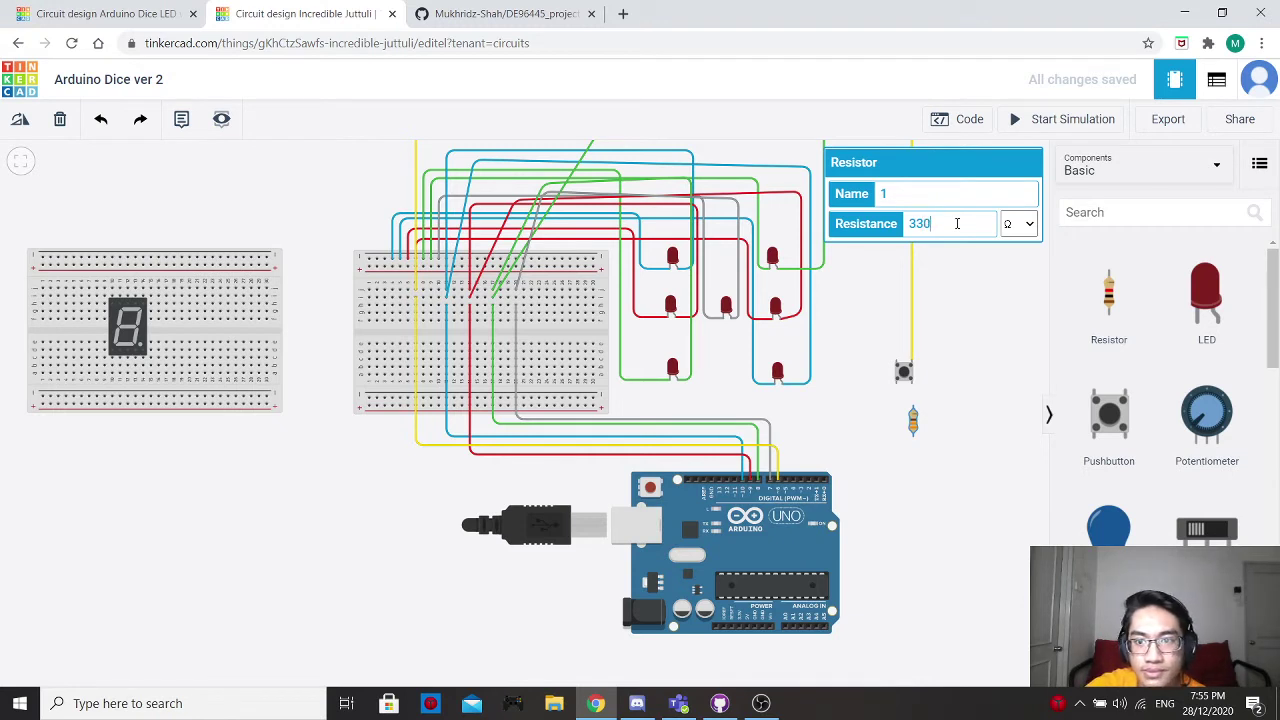
click(993, 325)
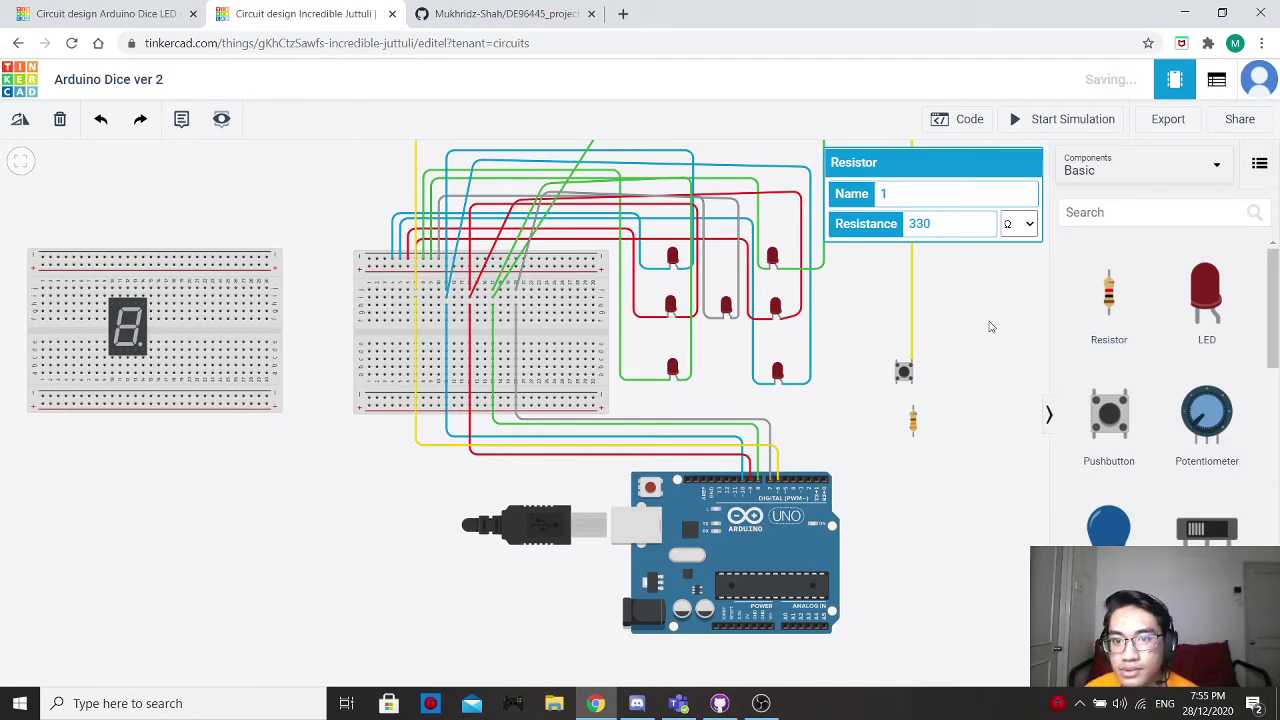
Wire the resistor's upper end to pushbutton Terminal 2a, and its Terminal 1 around below the Arduino to the main breadboard's bottommost rail.
click(913, 407)
click(912, 383)
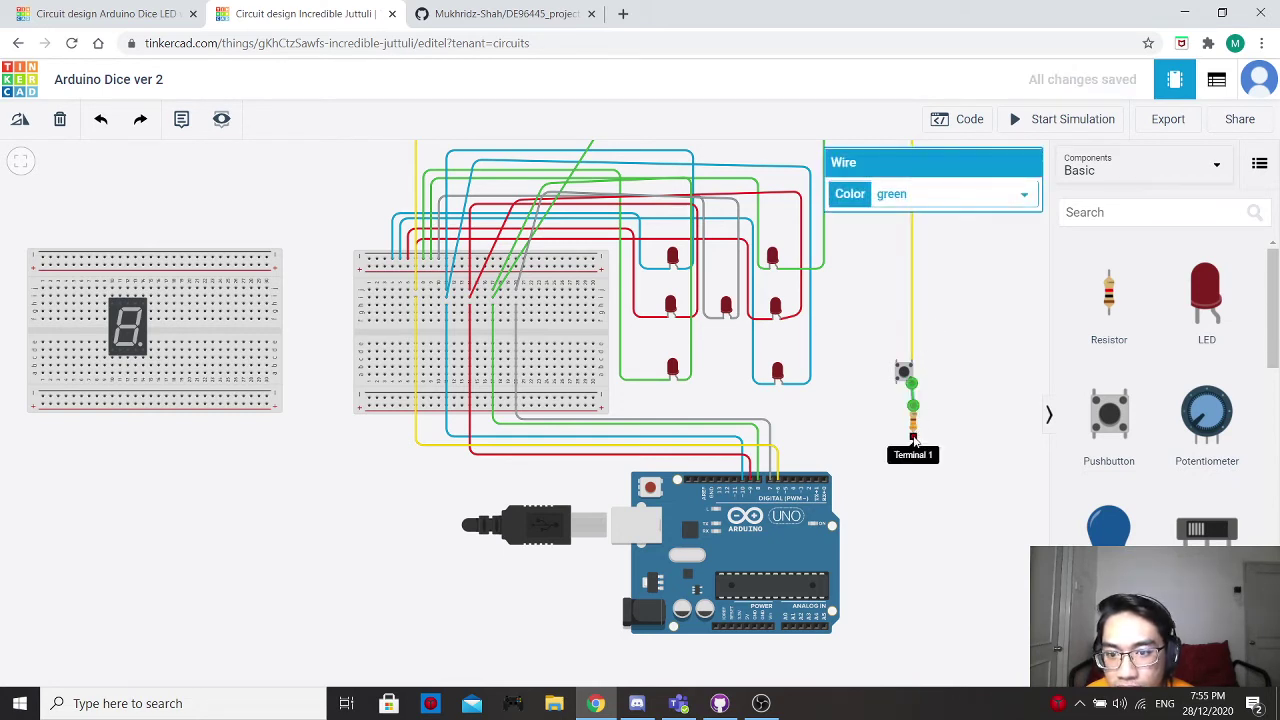
click(913, 436)
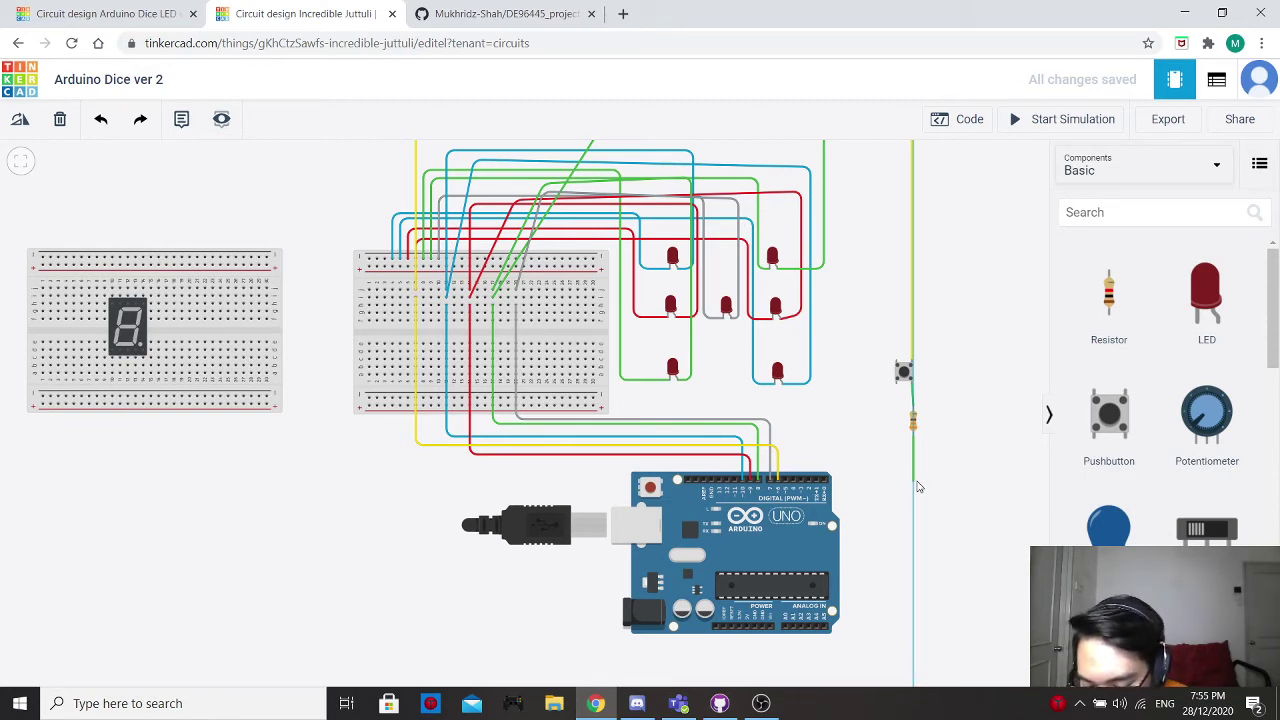
click(913, 665)
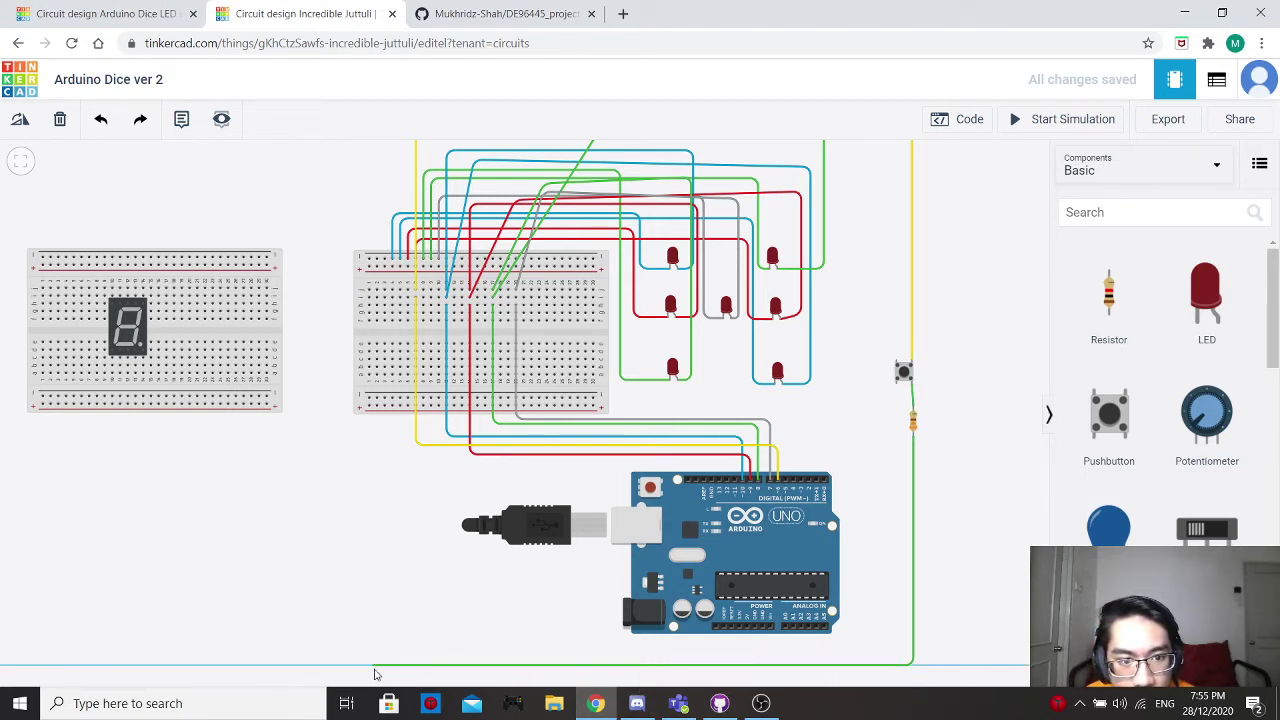
click(374, 664)
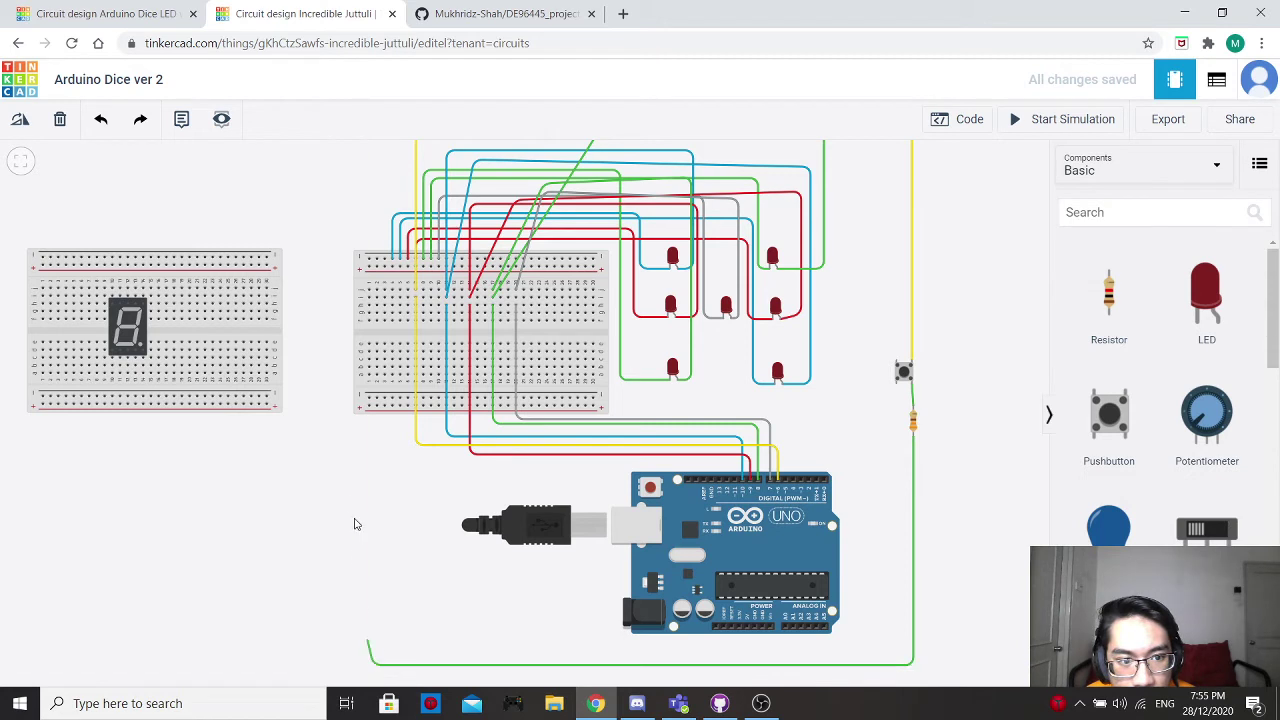
click(376, 406)
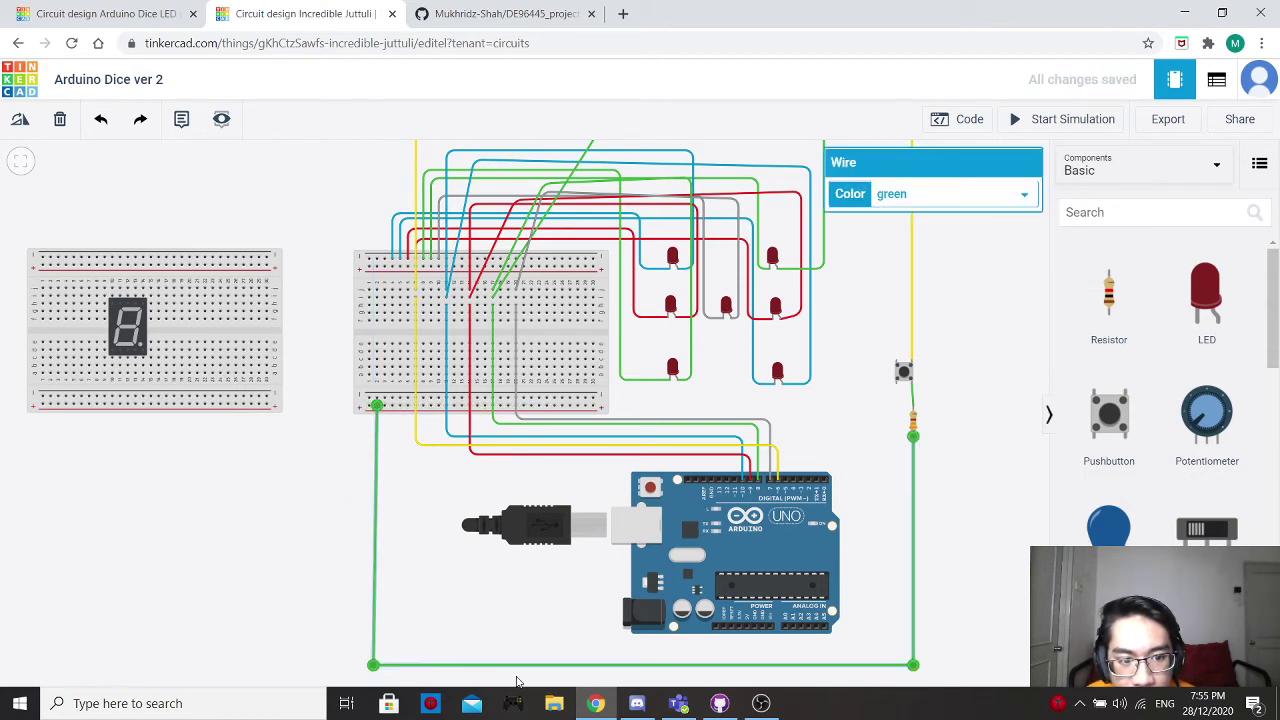
Color both resistor wires black.
click(985, 195)
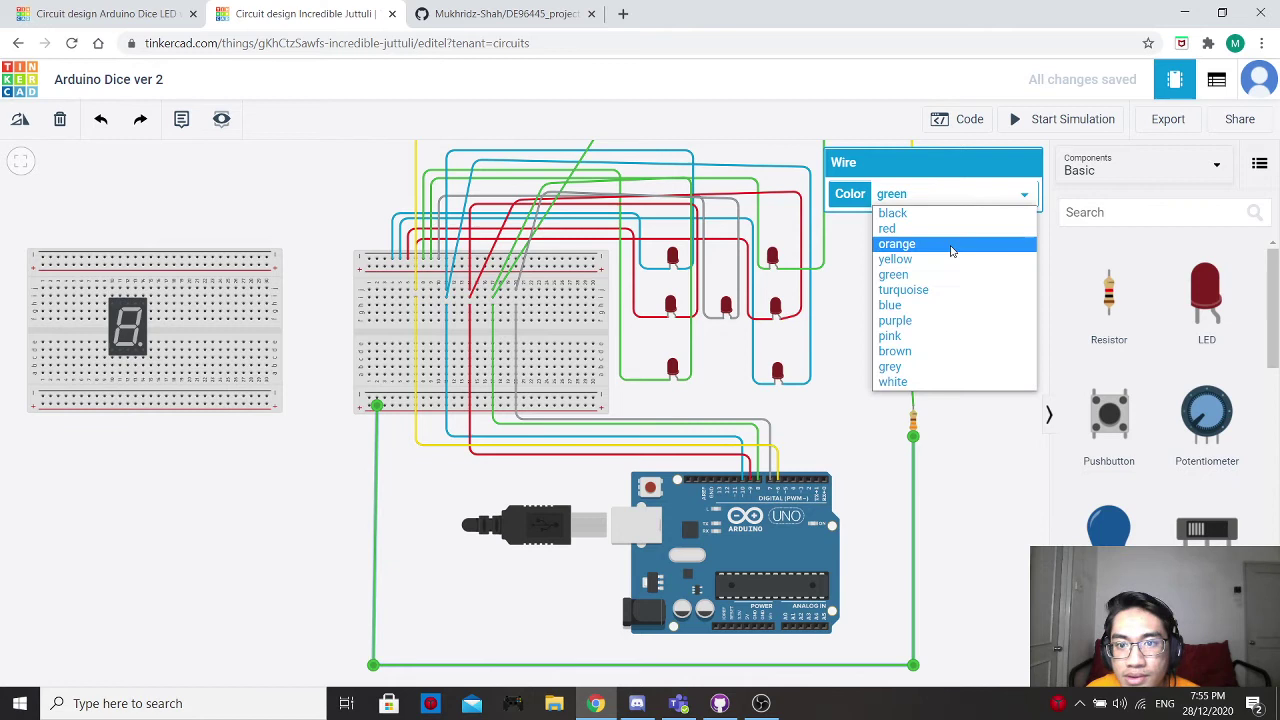
click(891, 211)
click(910, 390)
click(957, 194)
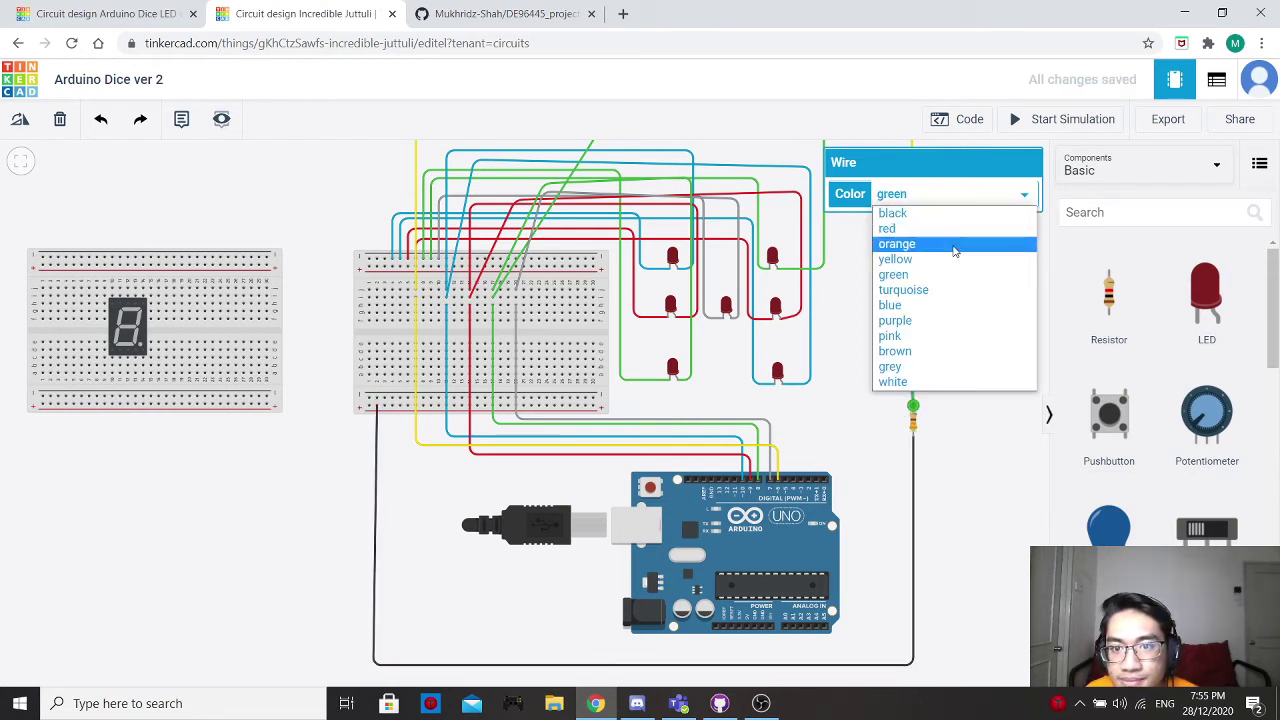
click(893, 211)
click(957, 428)
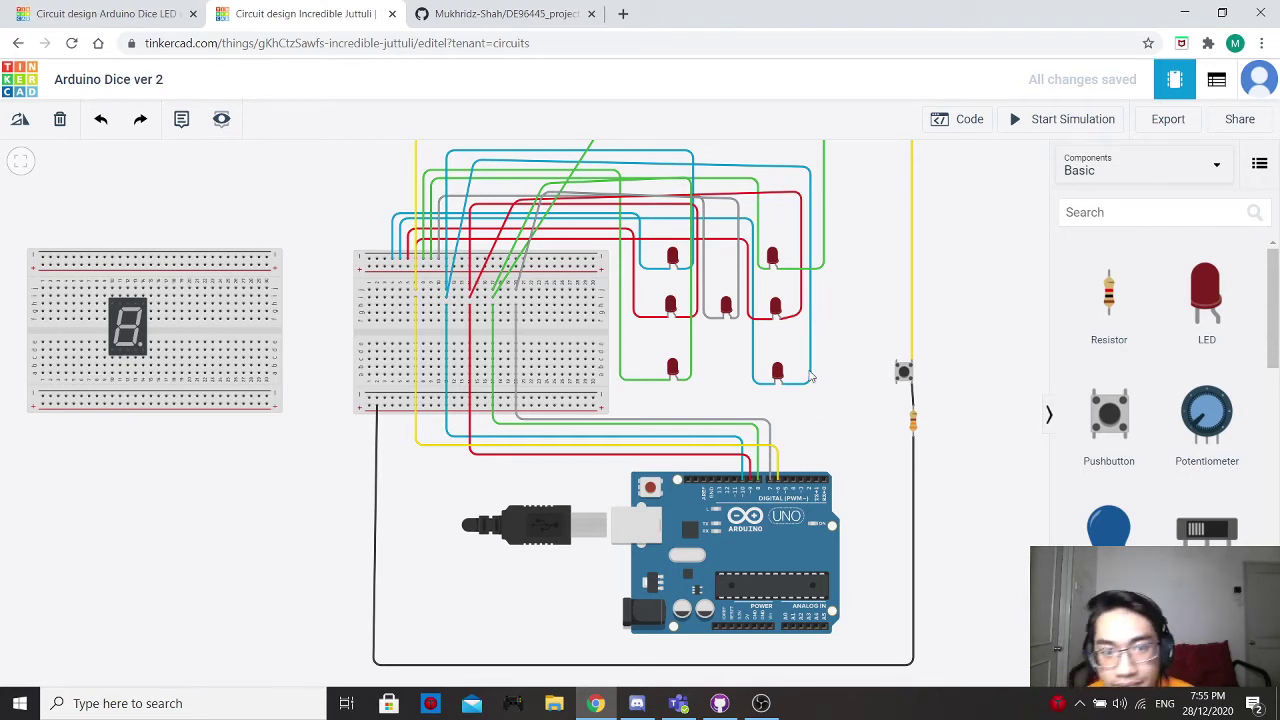
Wire the pushbutton's free lower terminal below the main breadboard and around its left end to a lower-half column, and color it turquoise.
click(896, 390)
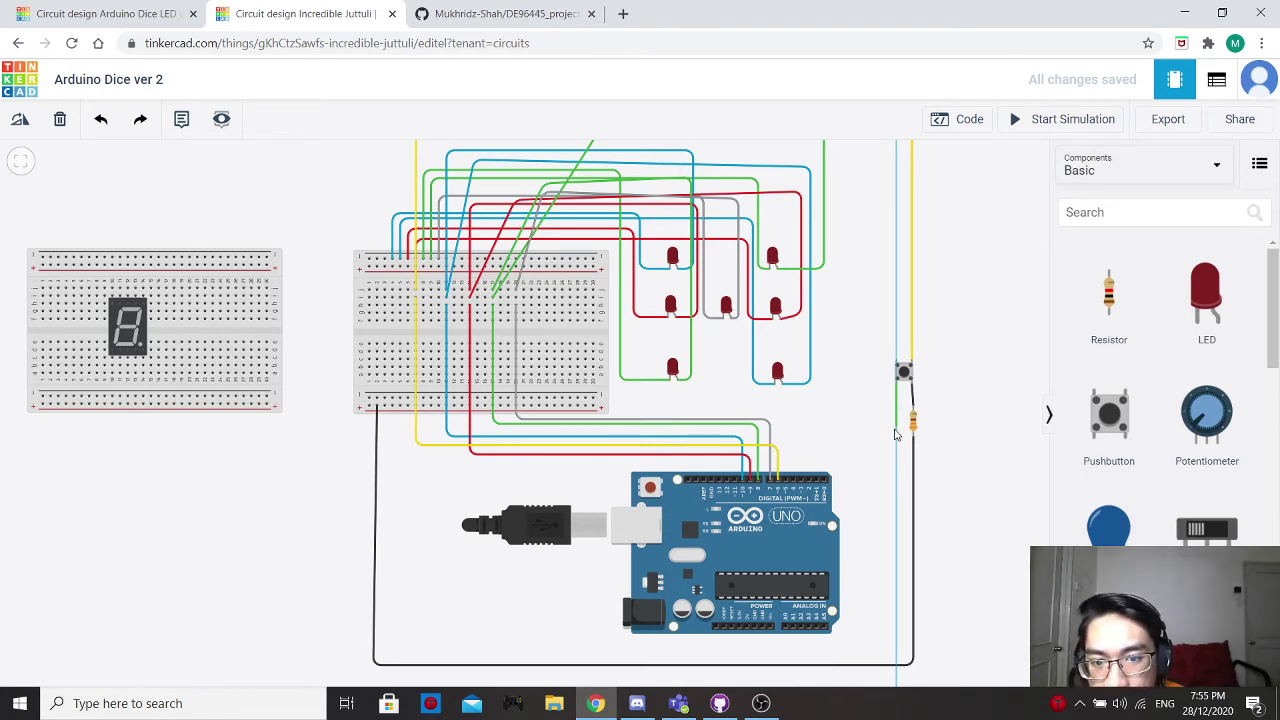
click(897, 433)
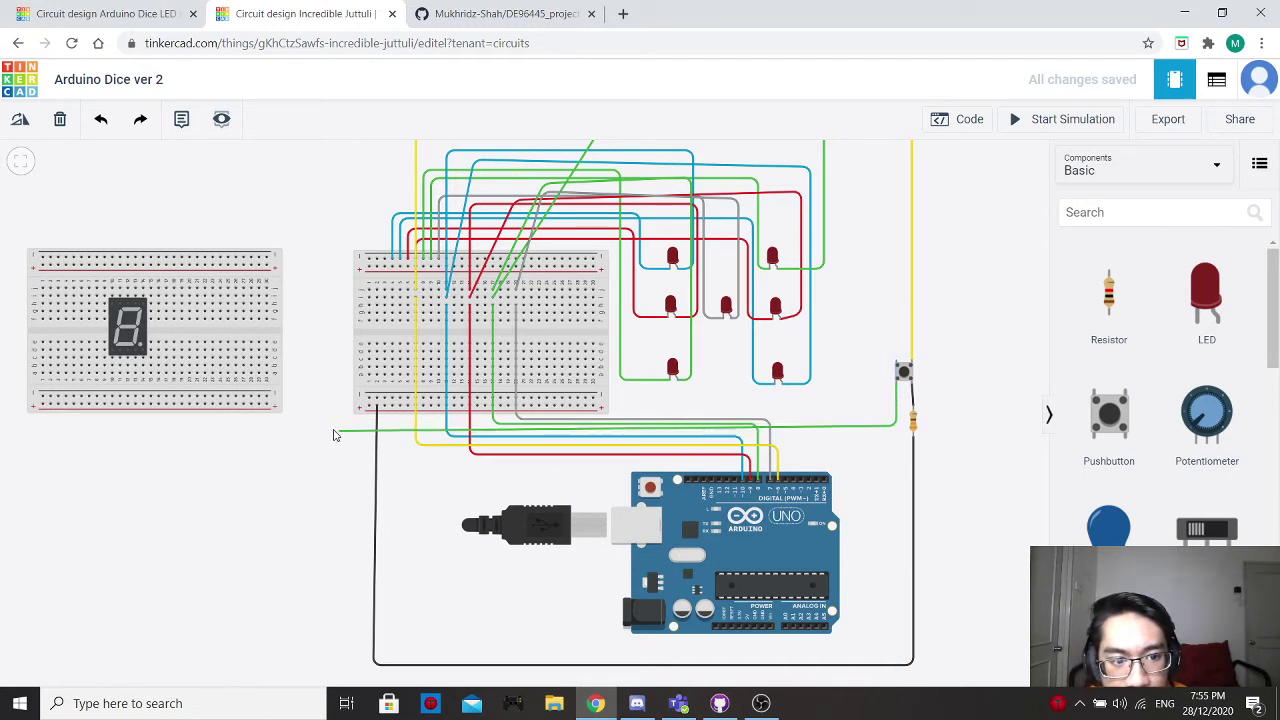
click(322, 428)
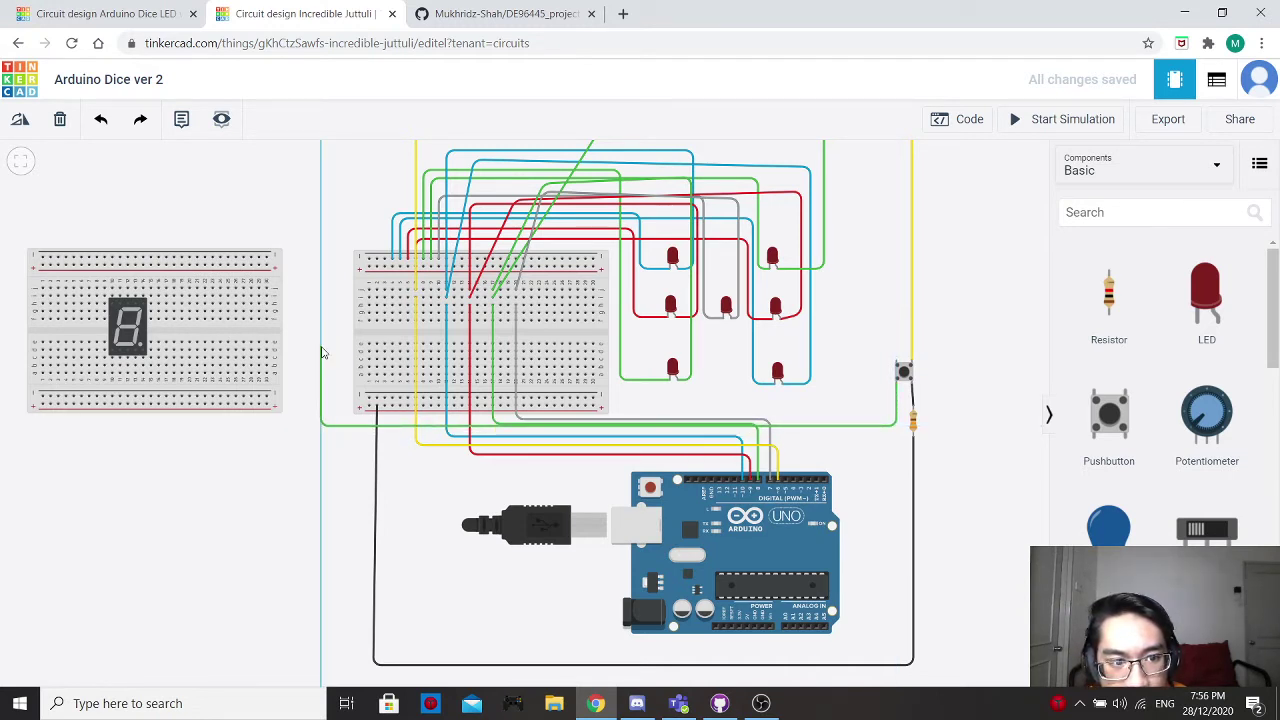
click(377, 347)
drag(320, 347, 322, 344)
click(920, 194)
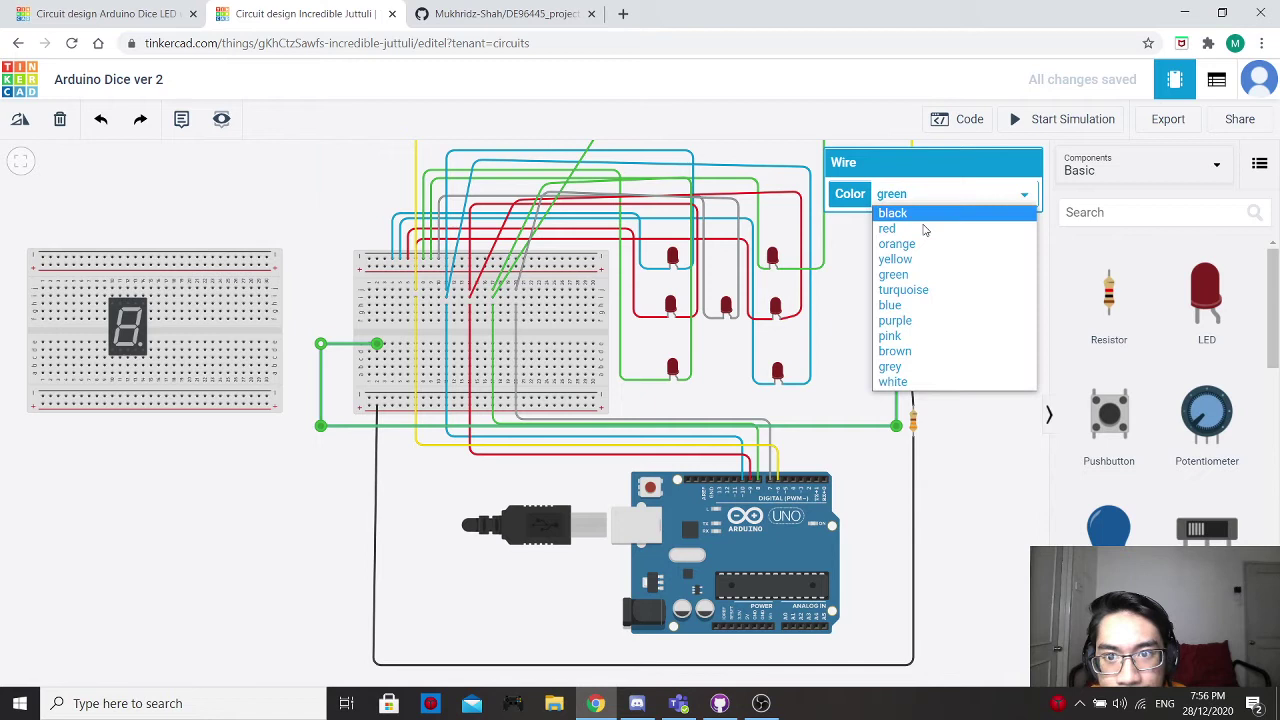
click(916, 292)
click(940, 390)
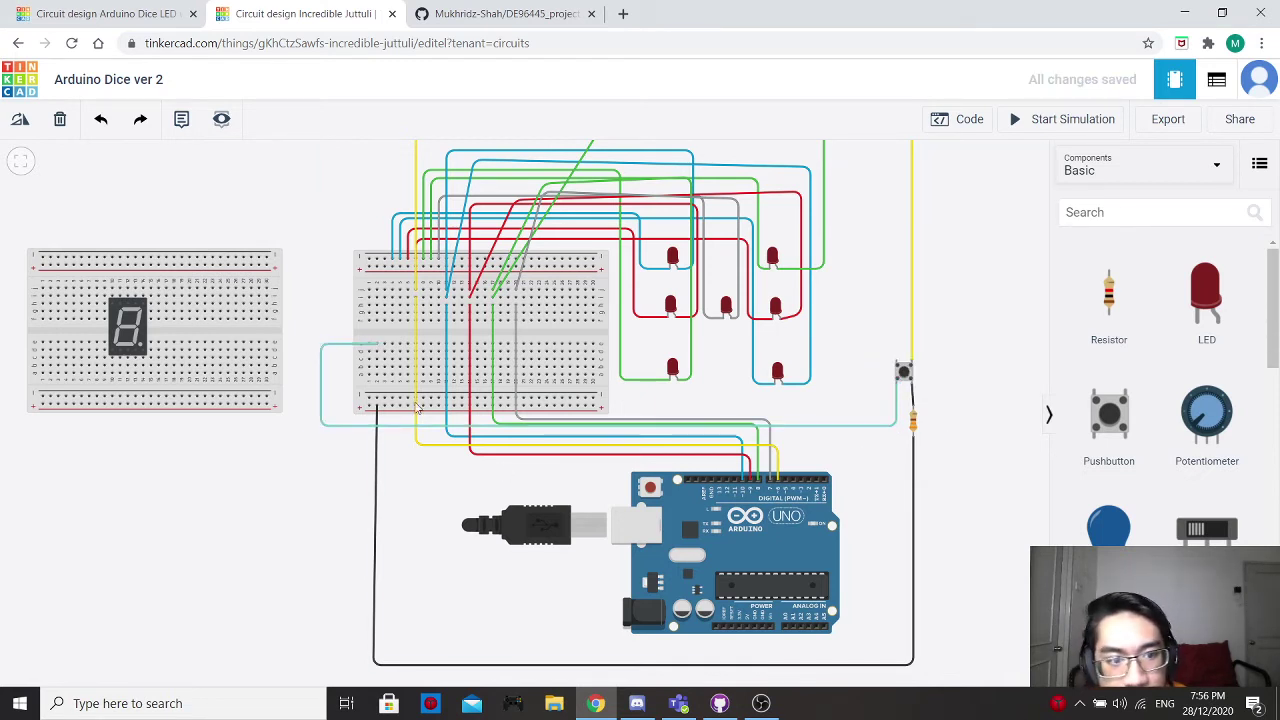
Wire the turquoise wire's breadboard column around below the Arduino to its 5V pin.
click(377, 353)
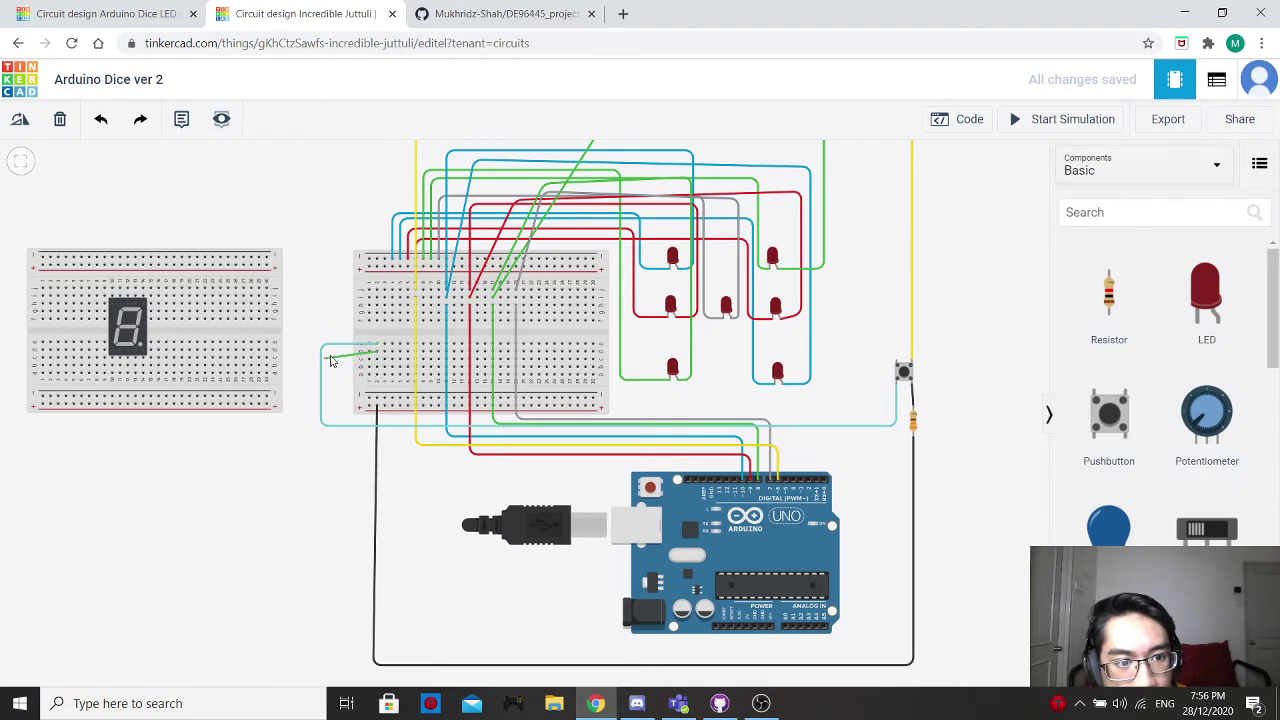
click(333, 352)
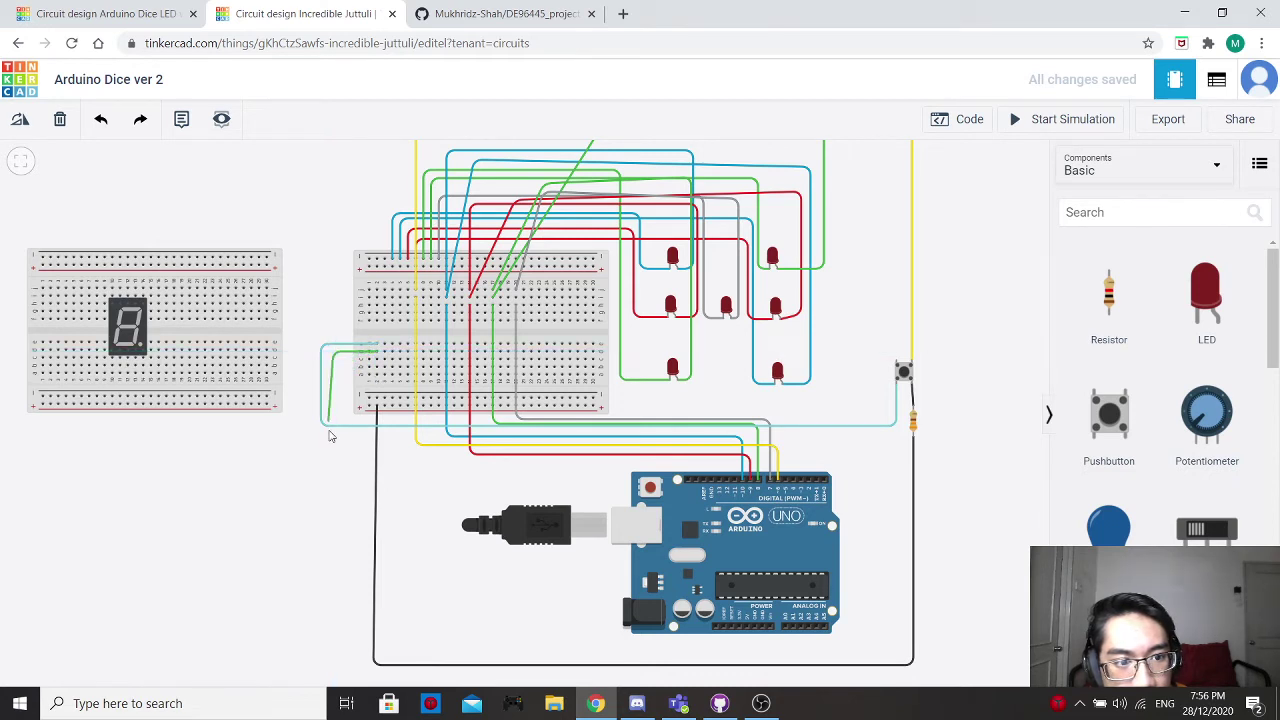
click(326, 659)
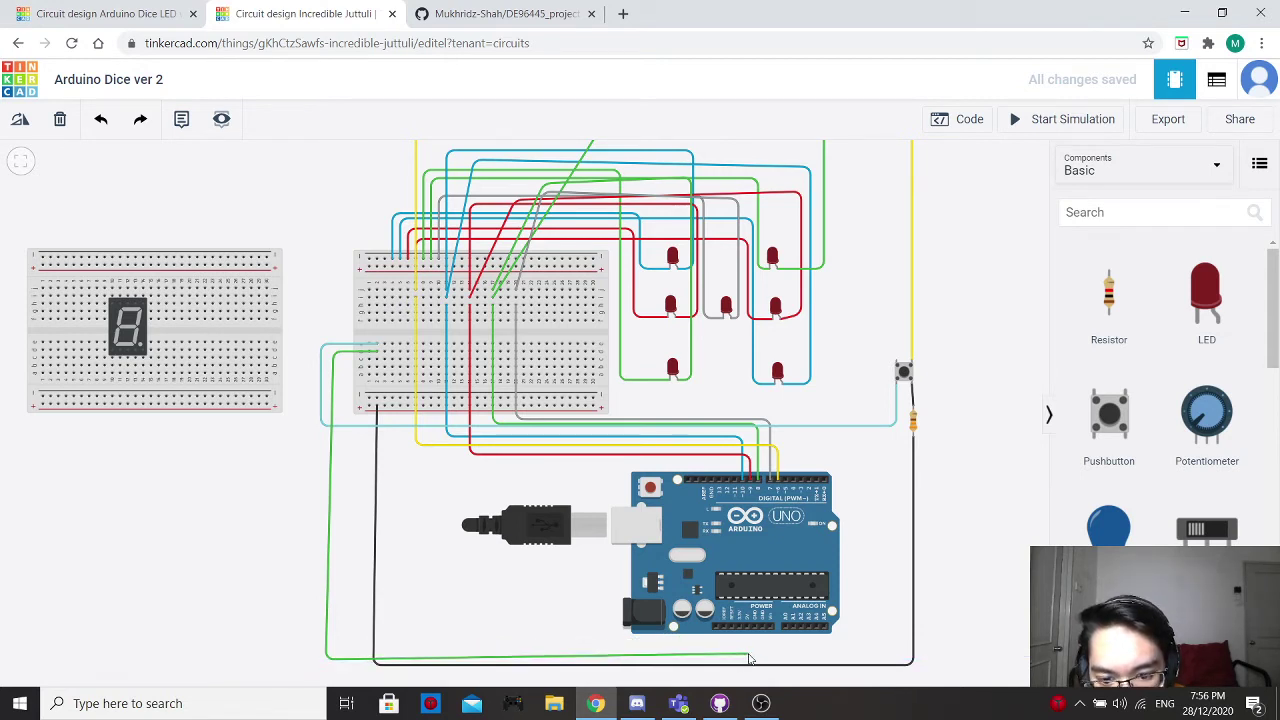
click(746, 660)
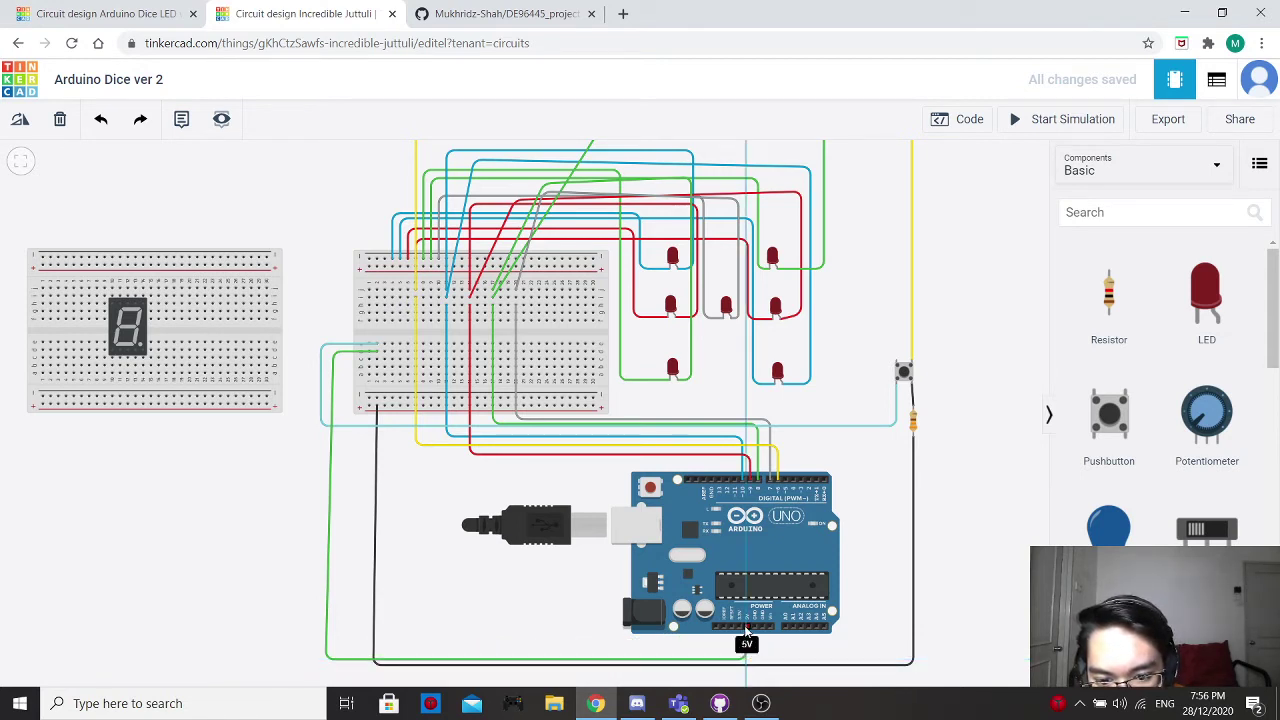
click(746, 626)
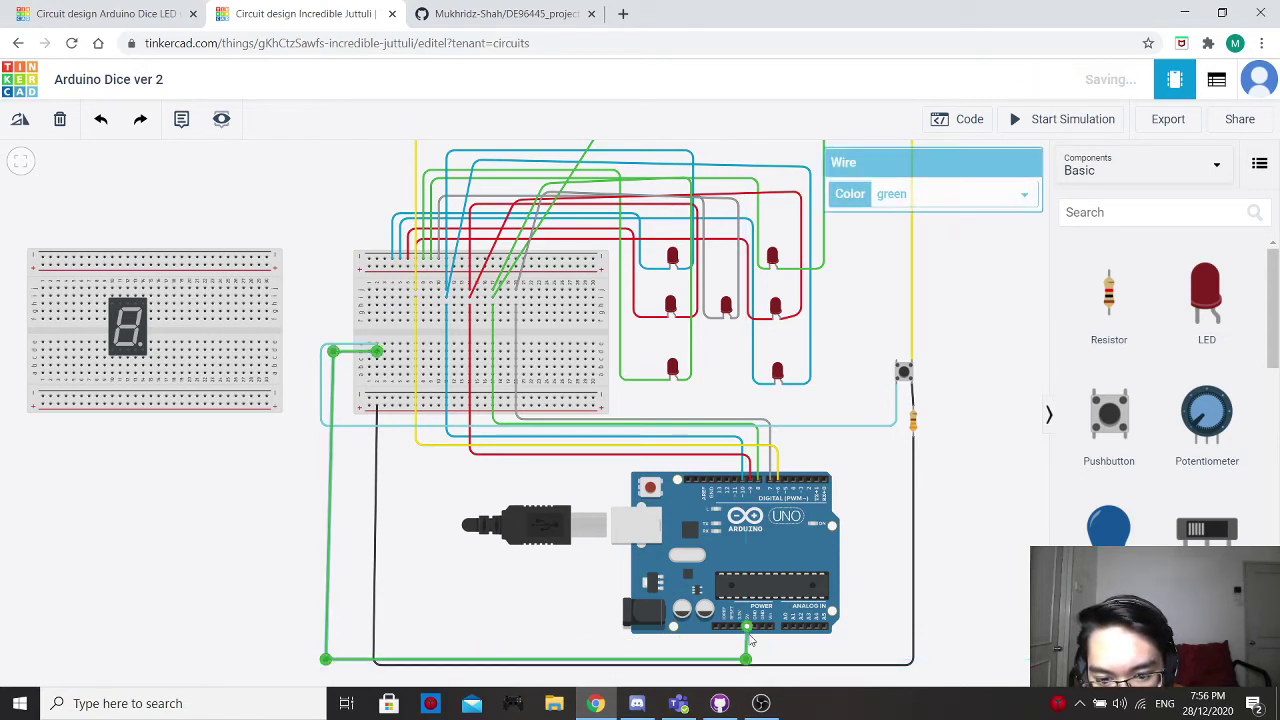
Color the wire running to the Arduino's 5V pin turquoise.
click(919, 193)
click(903, 289)
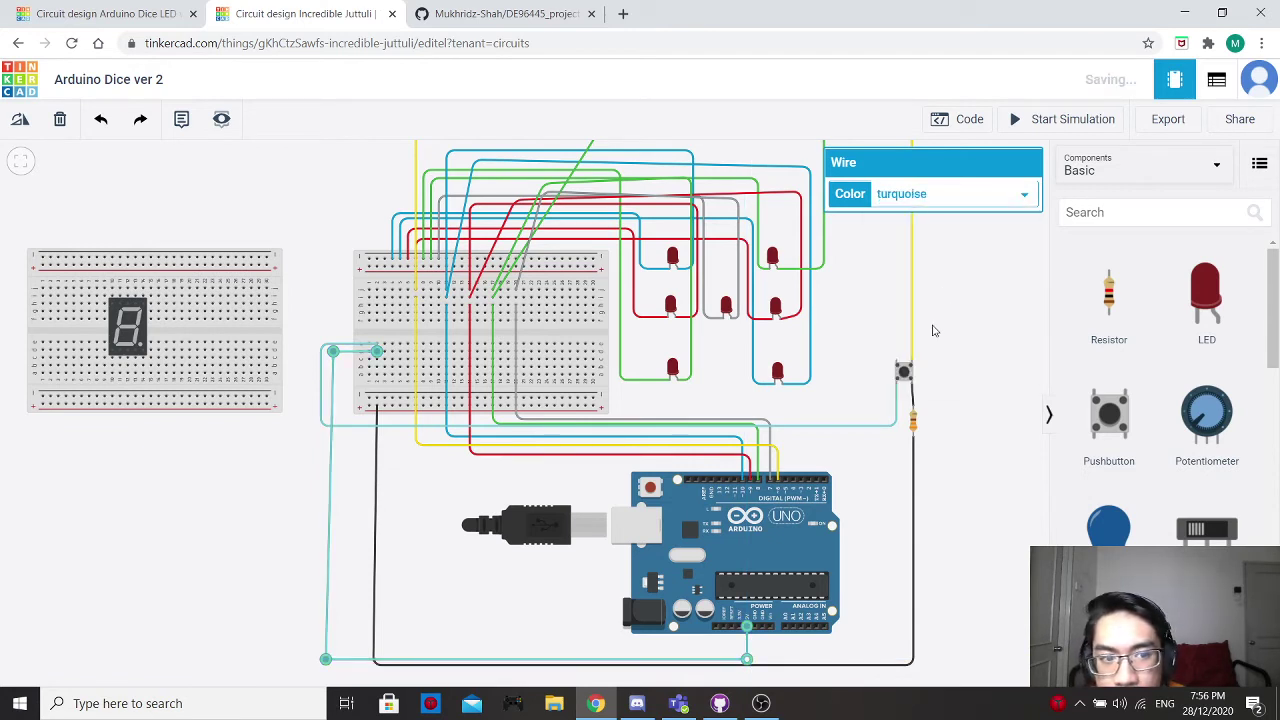
click(955, 450)
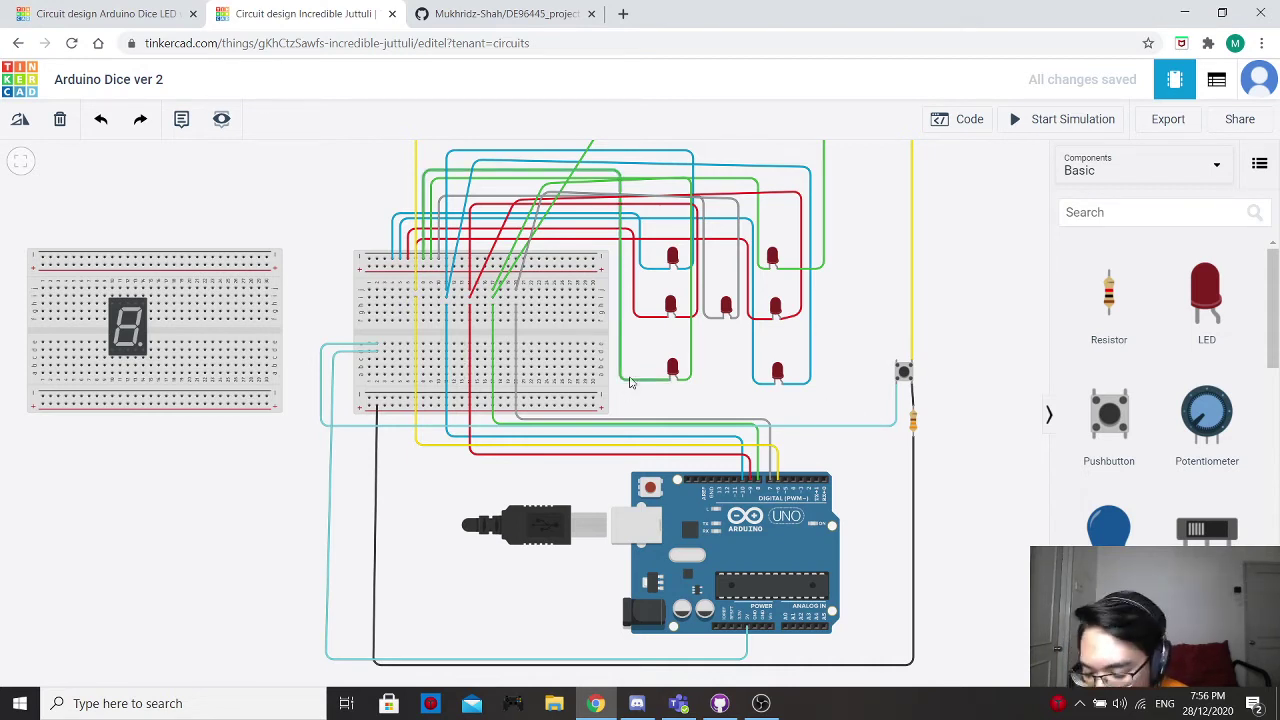
Add a resistor above the separate breadboard, in line with the 7-segment display's upper-left pin.
scroll(630, 383, down, 1)
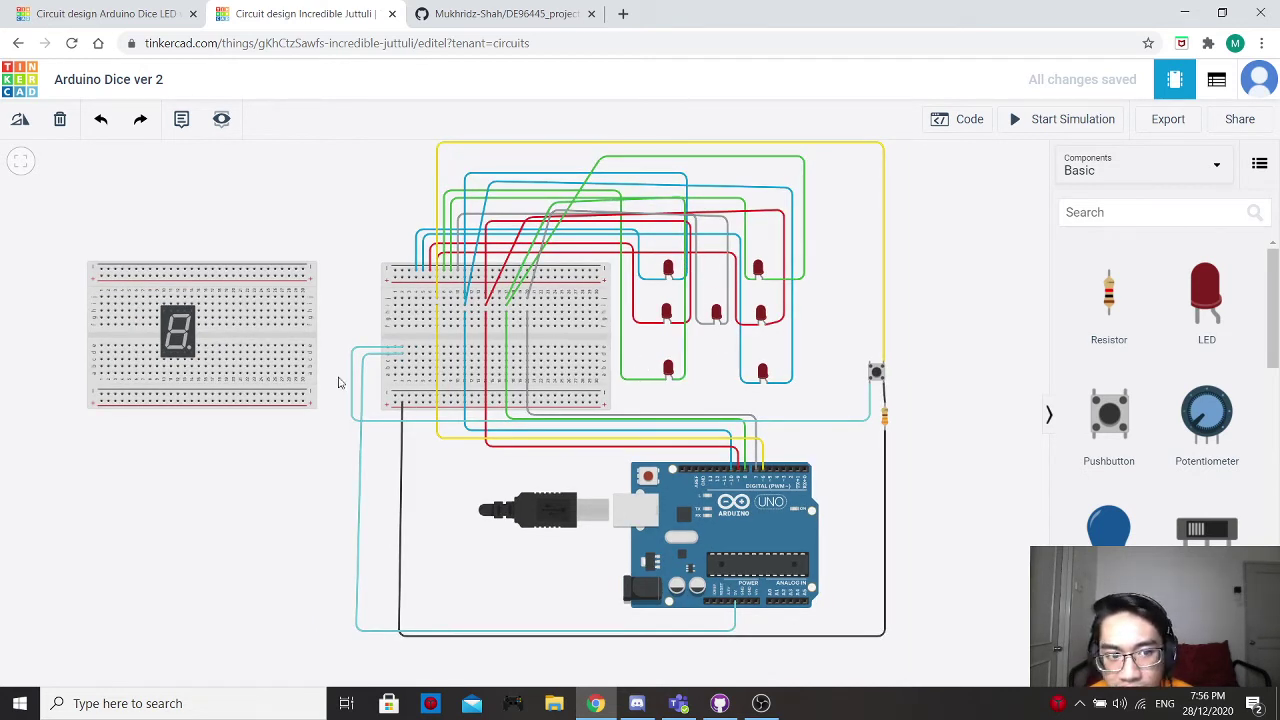
drag(197, 486, 357, 526)
drag(1109, 325, 317, 265)
key(ctrl+c)
key(ctrl+v)
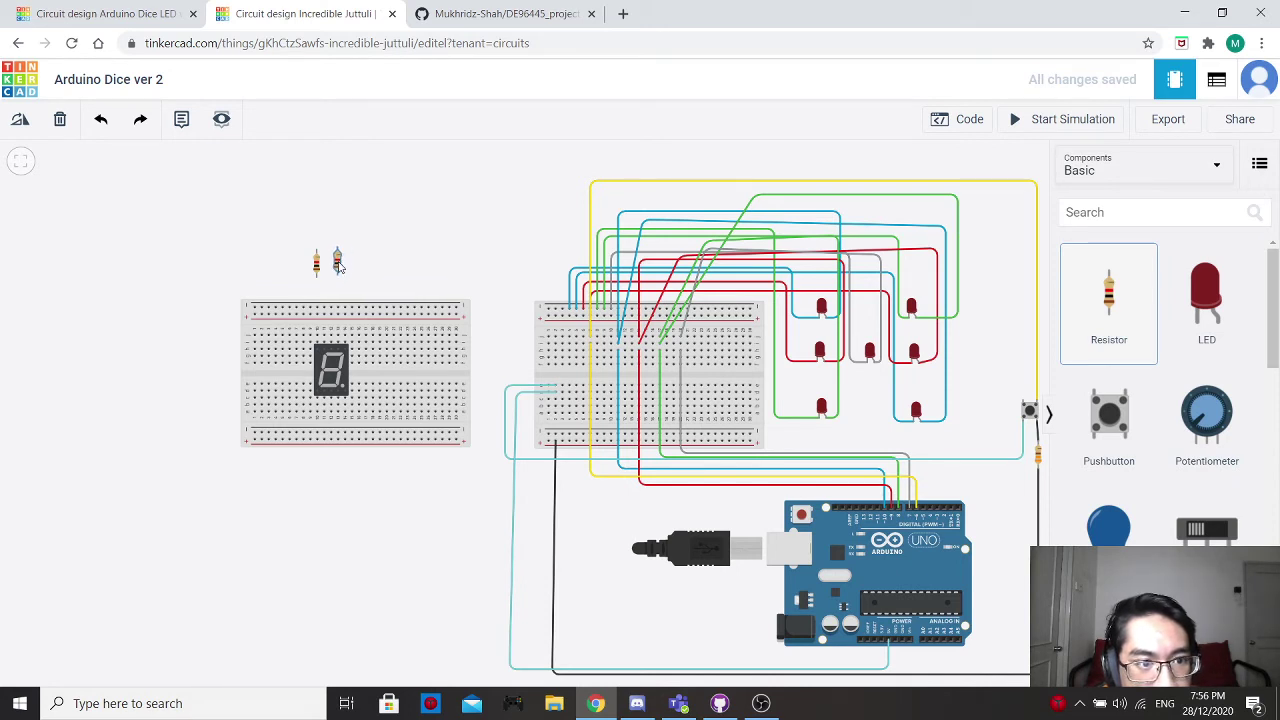
click(386, 262)
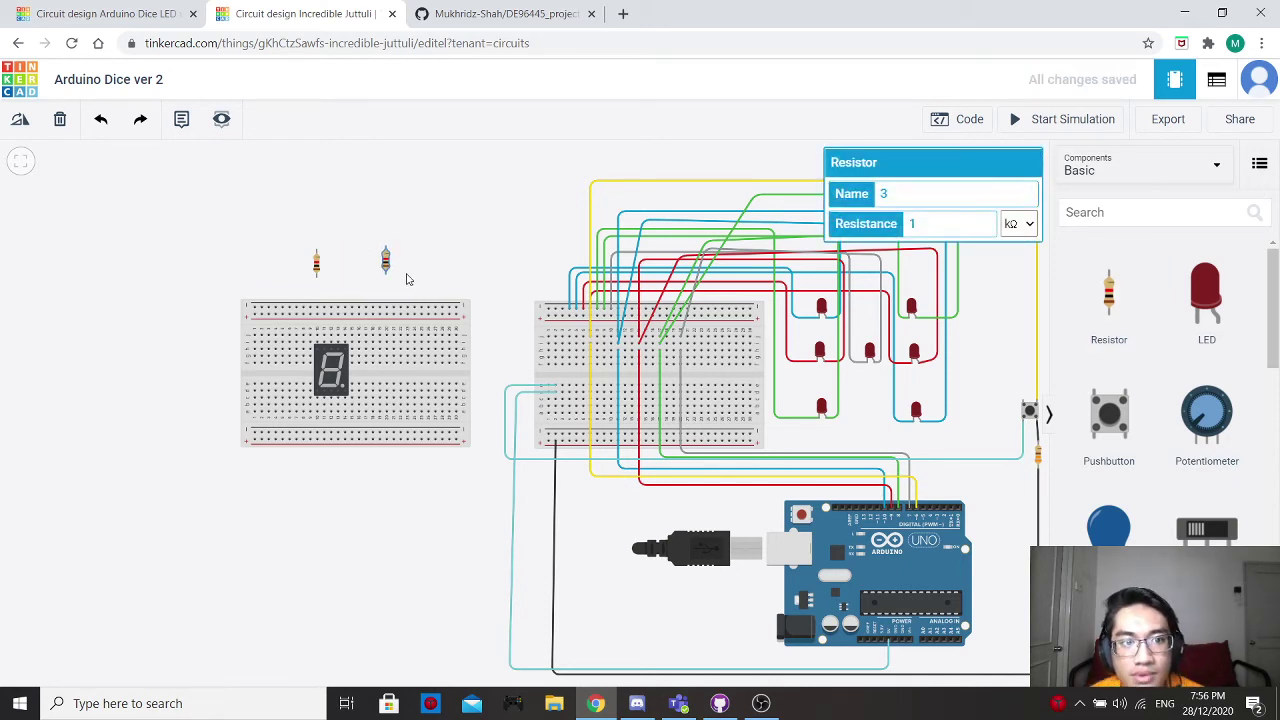
key(Delete)
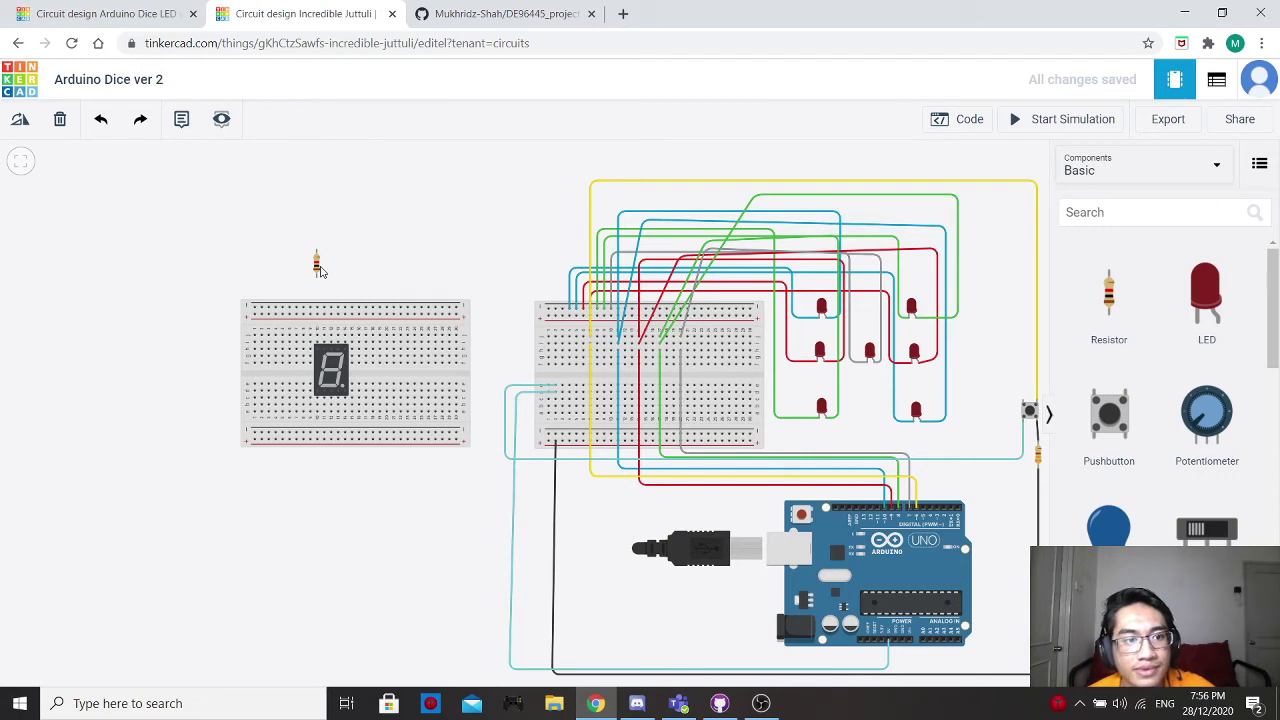
Set the resistance of the resistor above the display to 330 Ω.
click(318, 265)
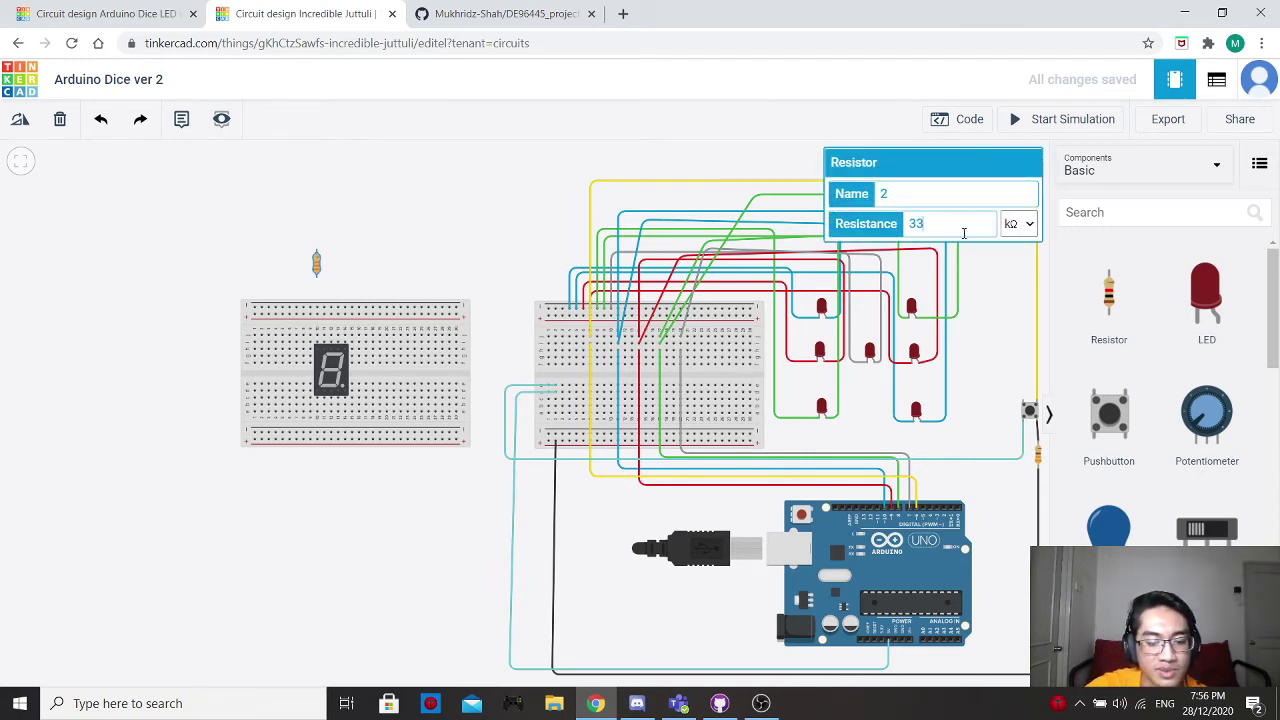
click(1018, 226)
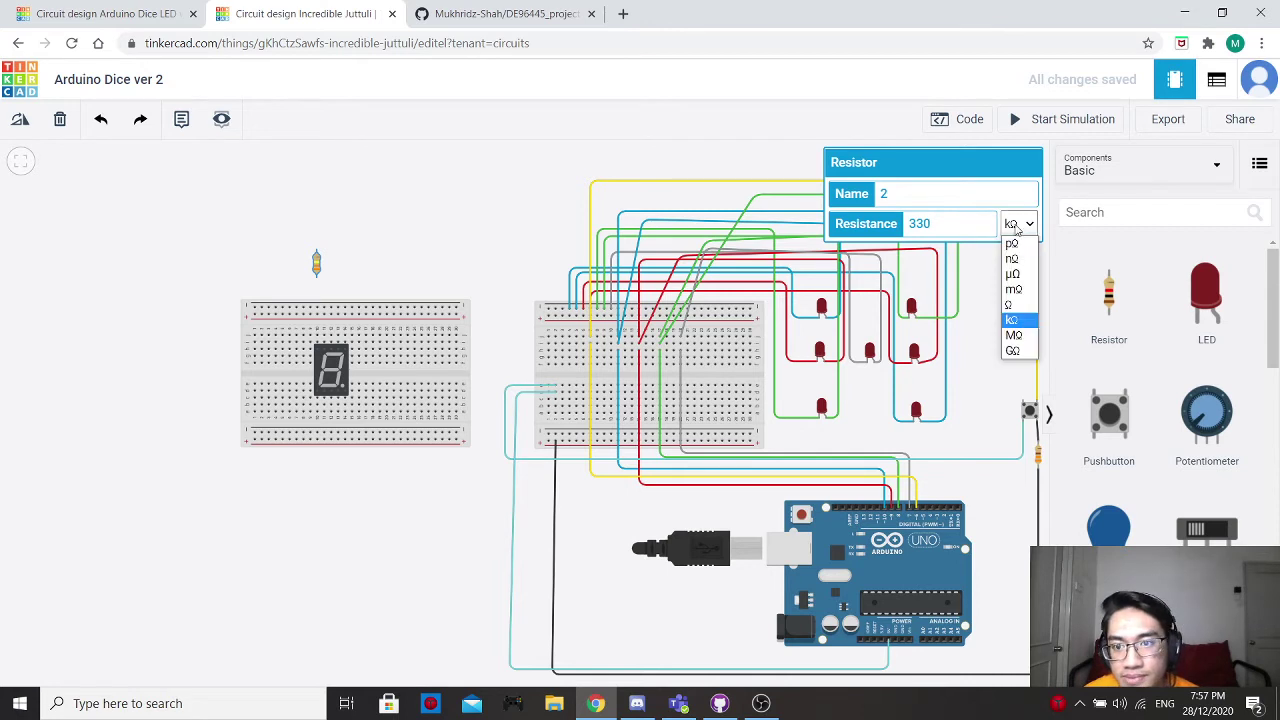
click(1015, 303)
click(434, 214)
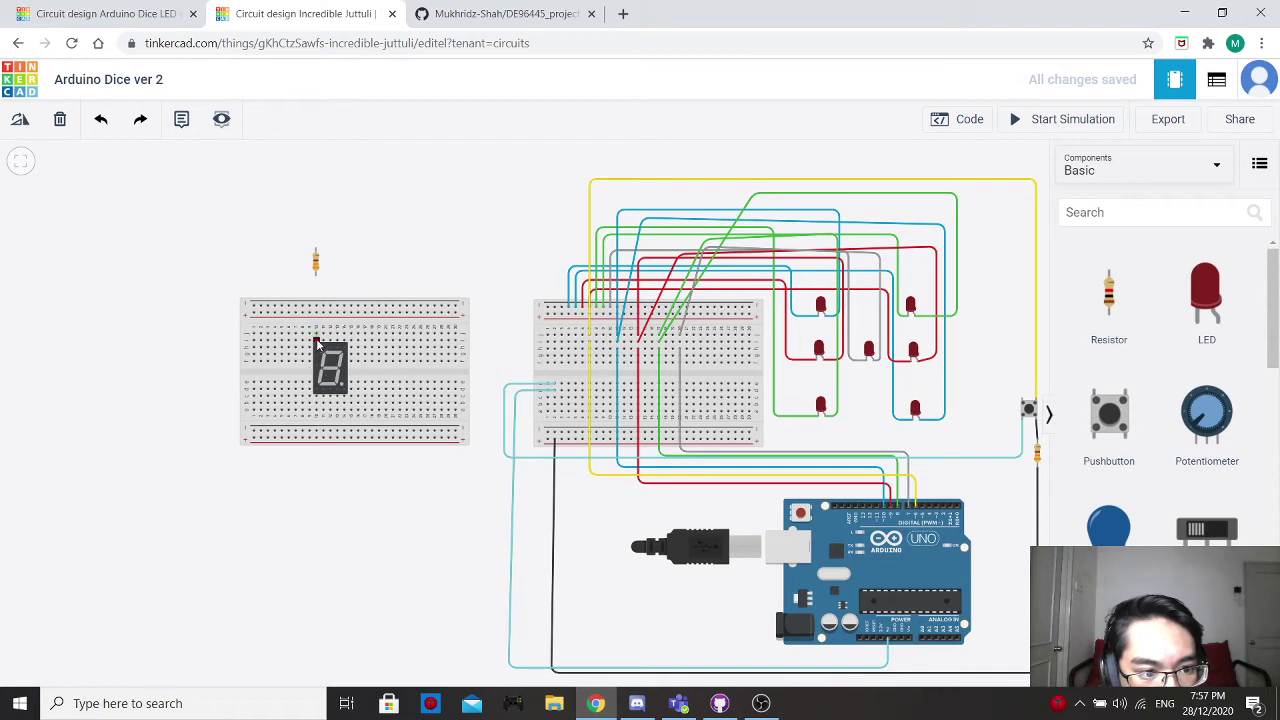
Wire the display's upper-left pin to the resistor's lower end, and its upper end over both breadboards to the Arduino digital pin beside the yellow wire.
click(316, 341)
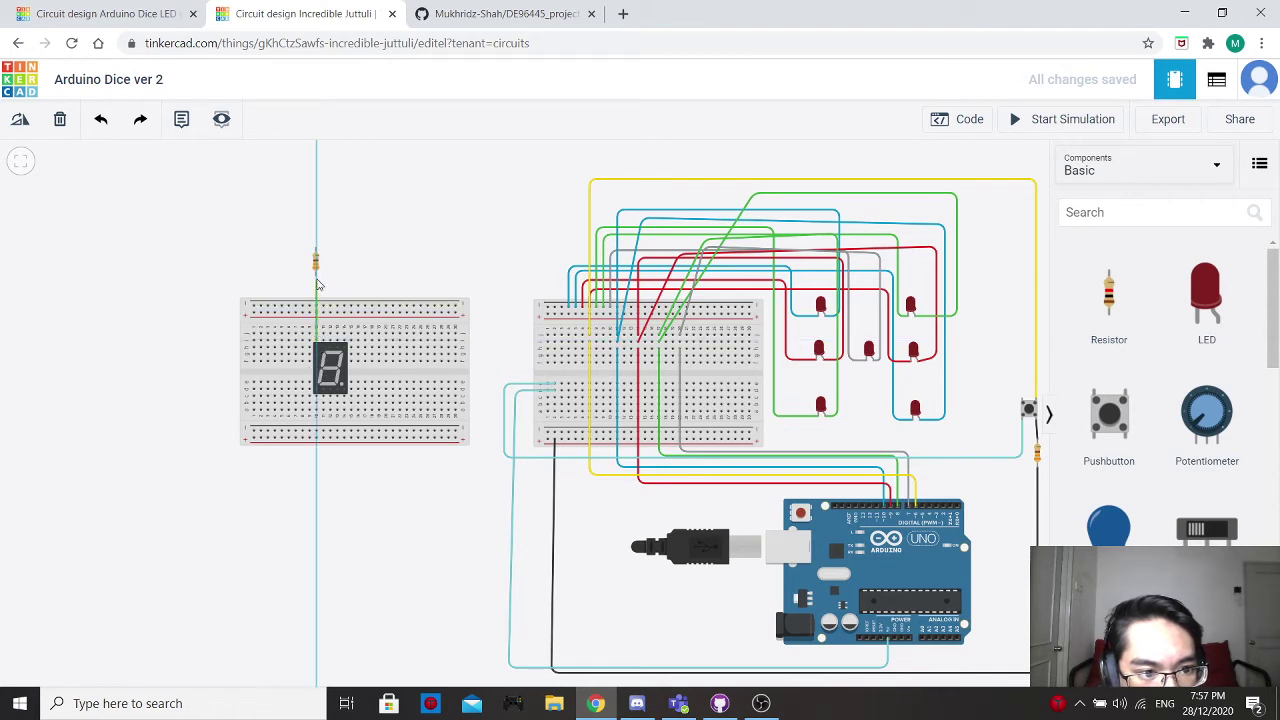
click(316, 285)
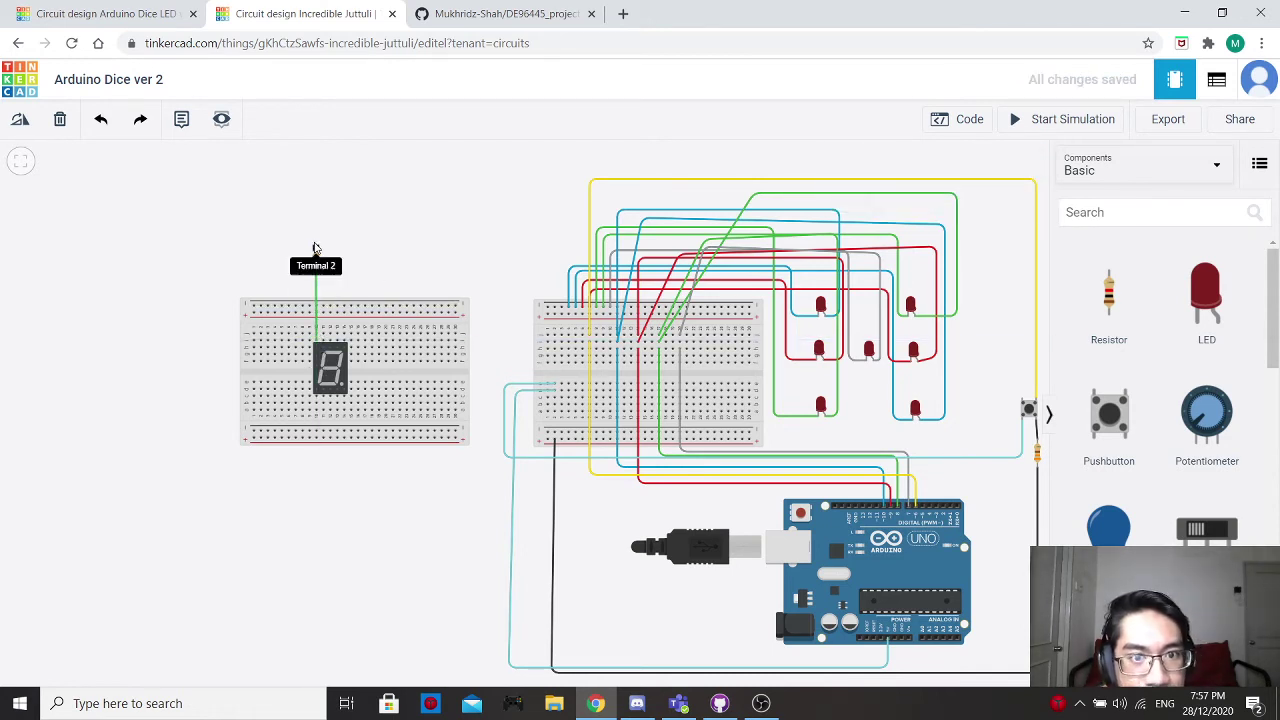
scroll(375, 263, down, 3)
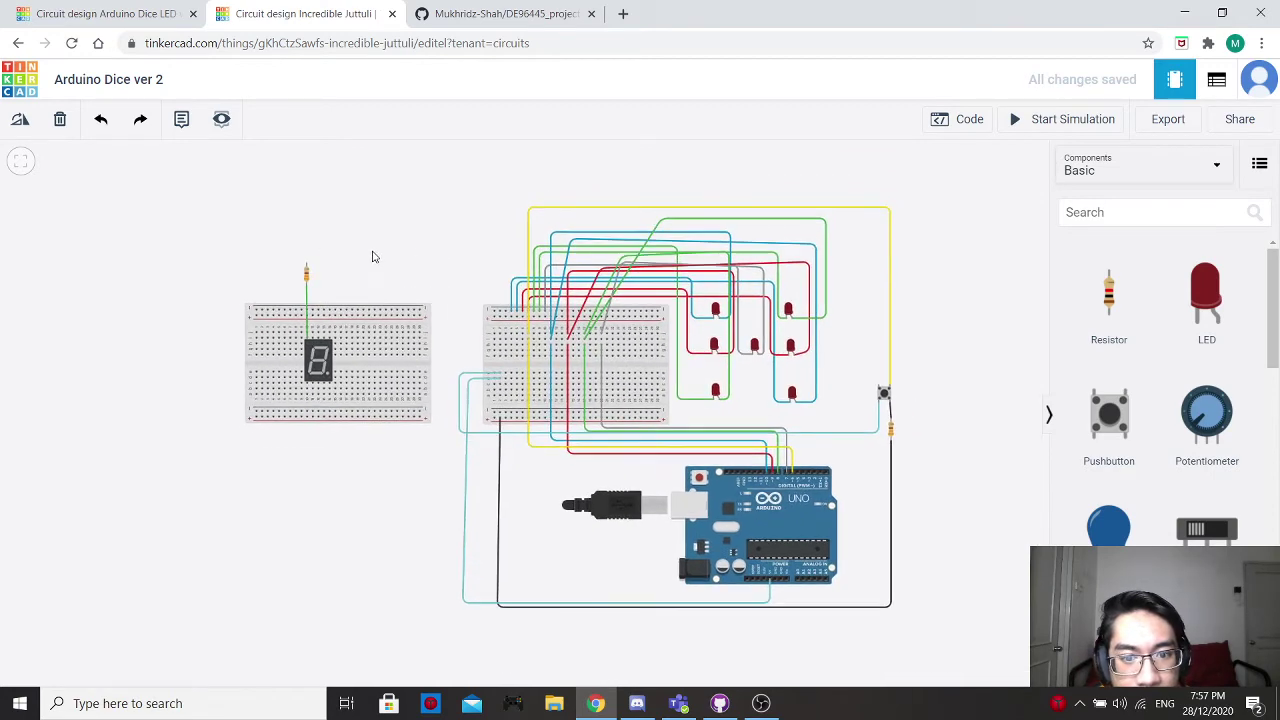
click(292, 268)
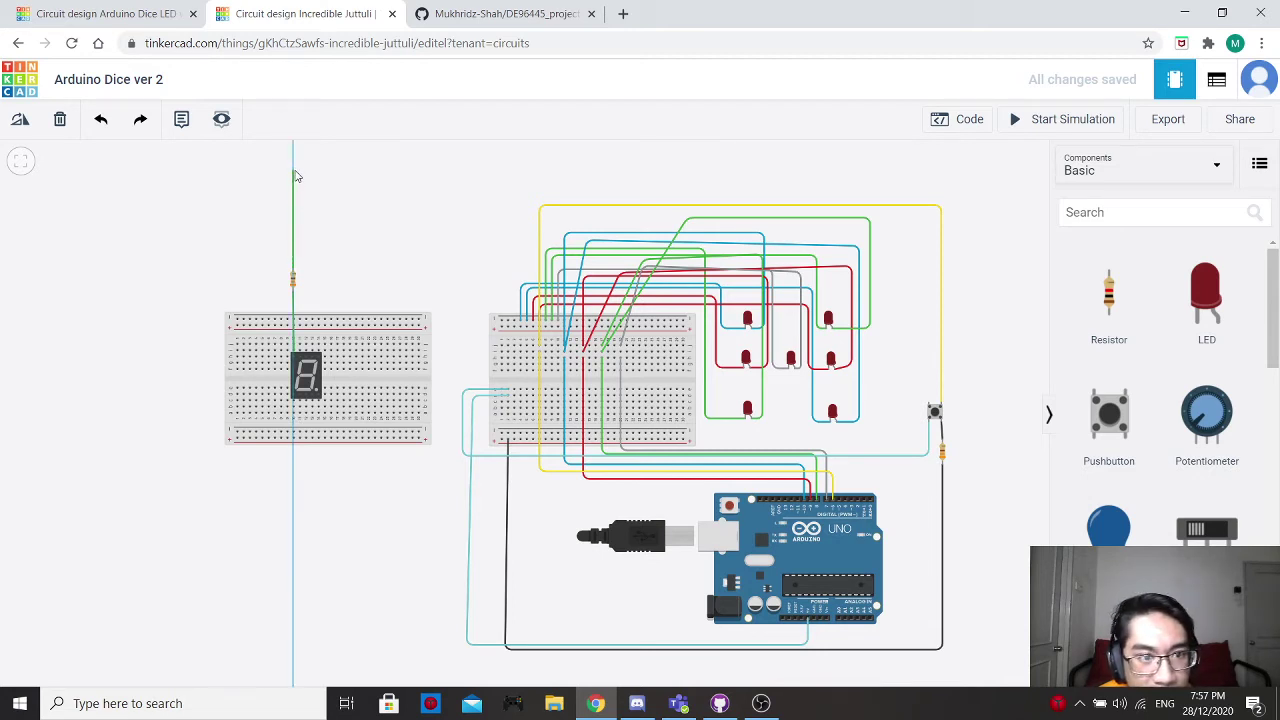
click(294, 166)
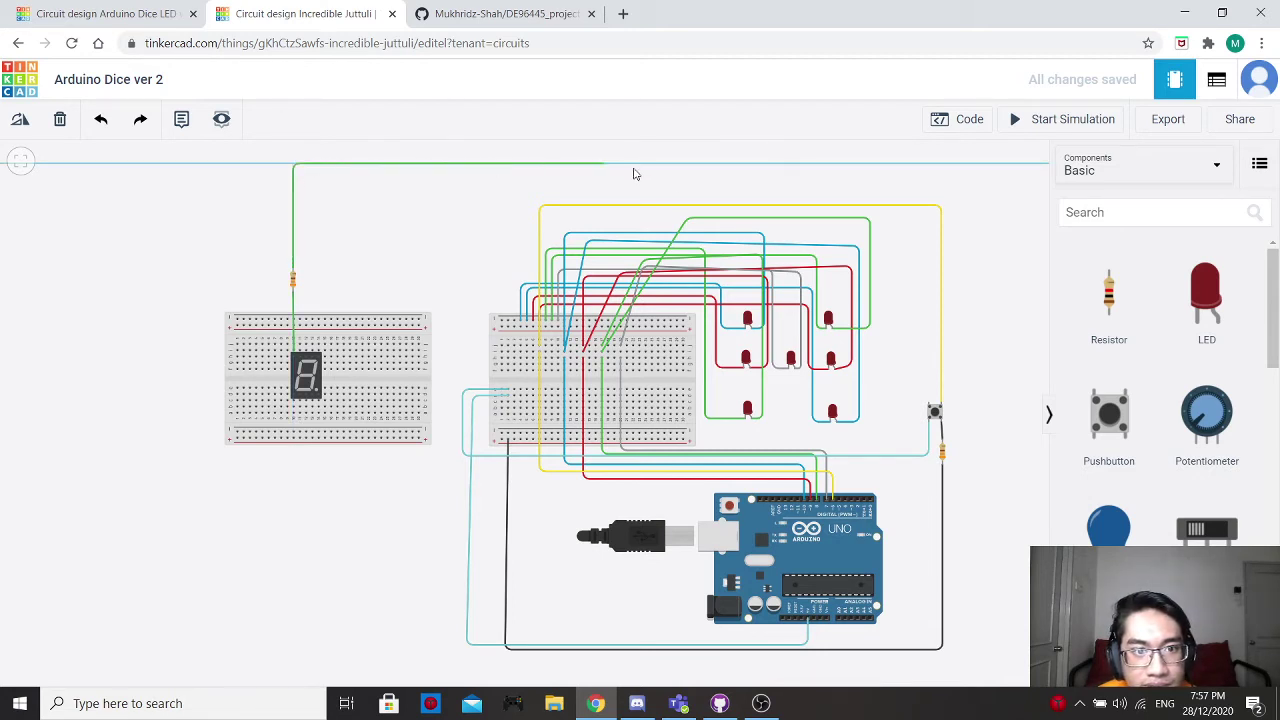
click(796, 166)
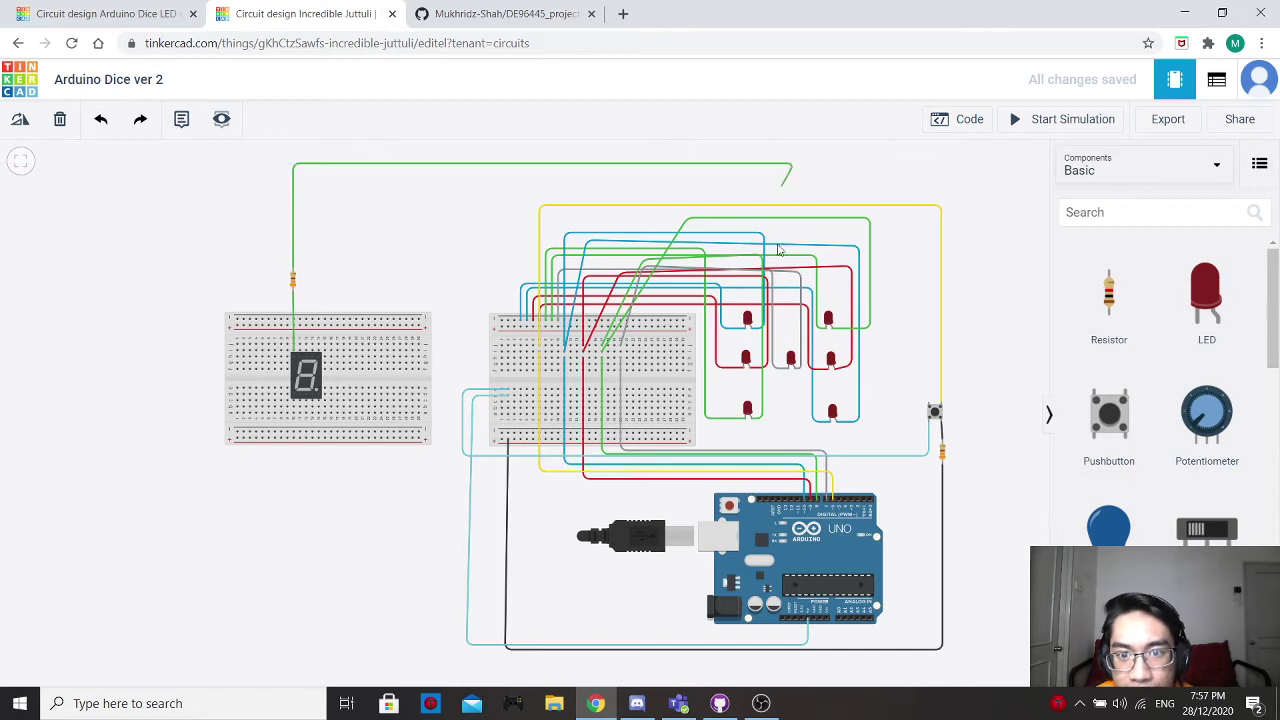
click(838, 499)
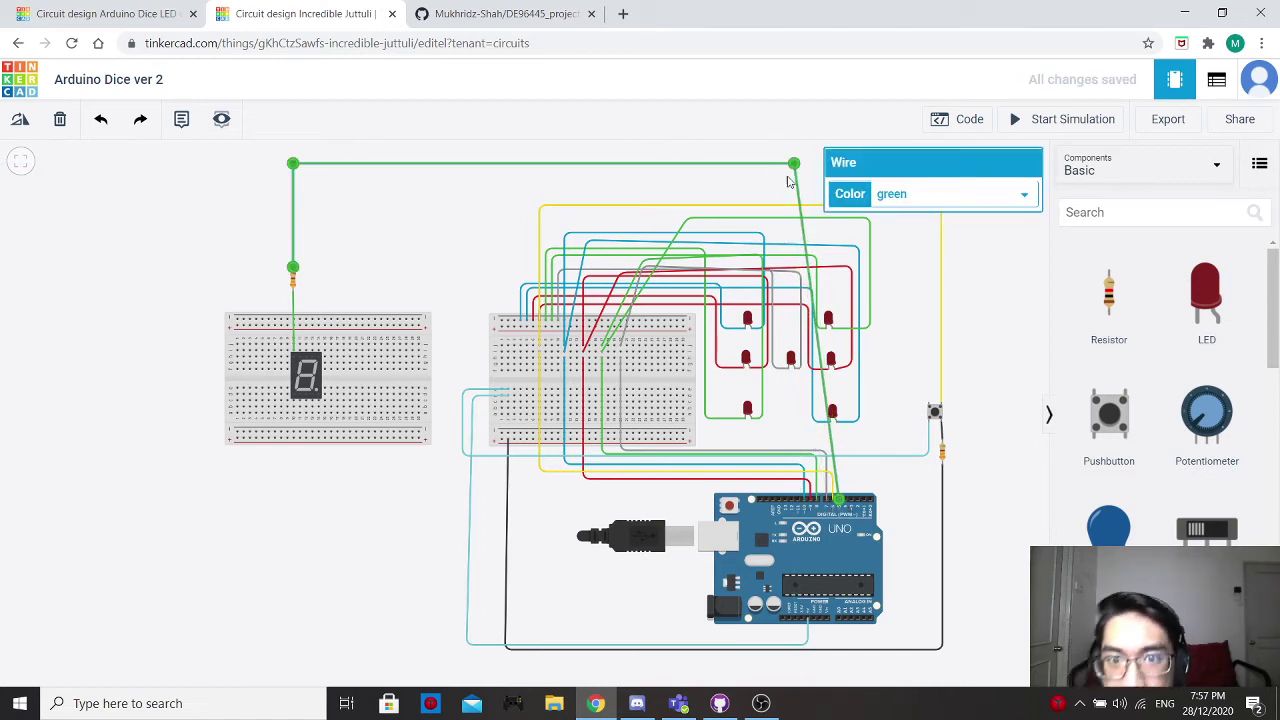
Shift the right-hand corner of the long green wire further right, above the right LED column.
drag(797, 170, 823, 170)
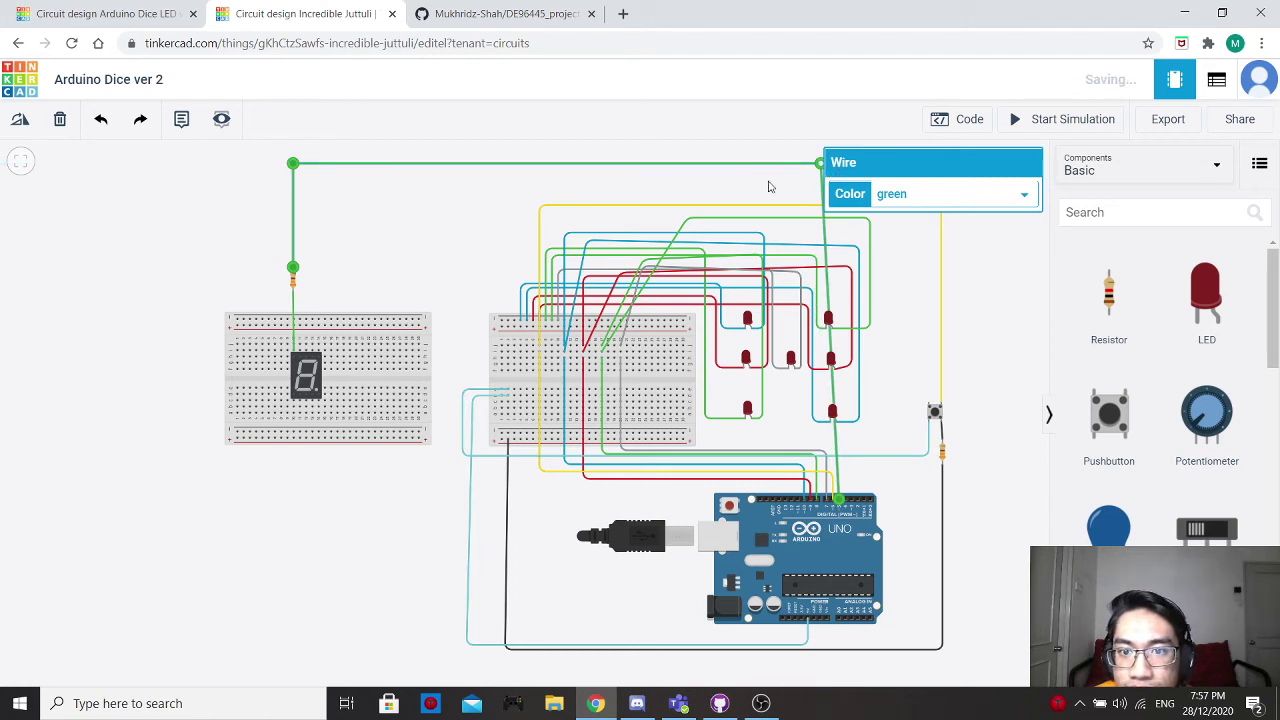
click(865, 203)
click(822, 200)
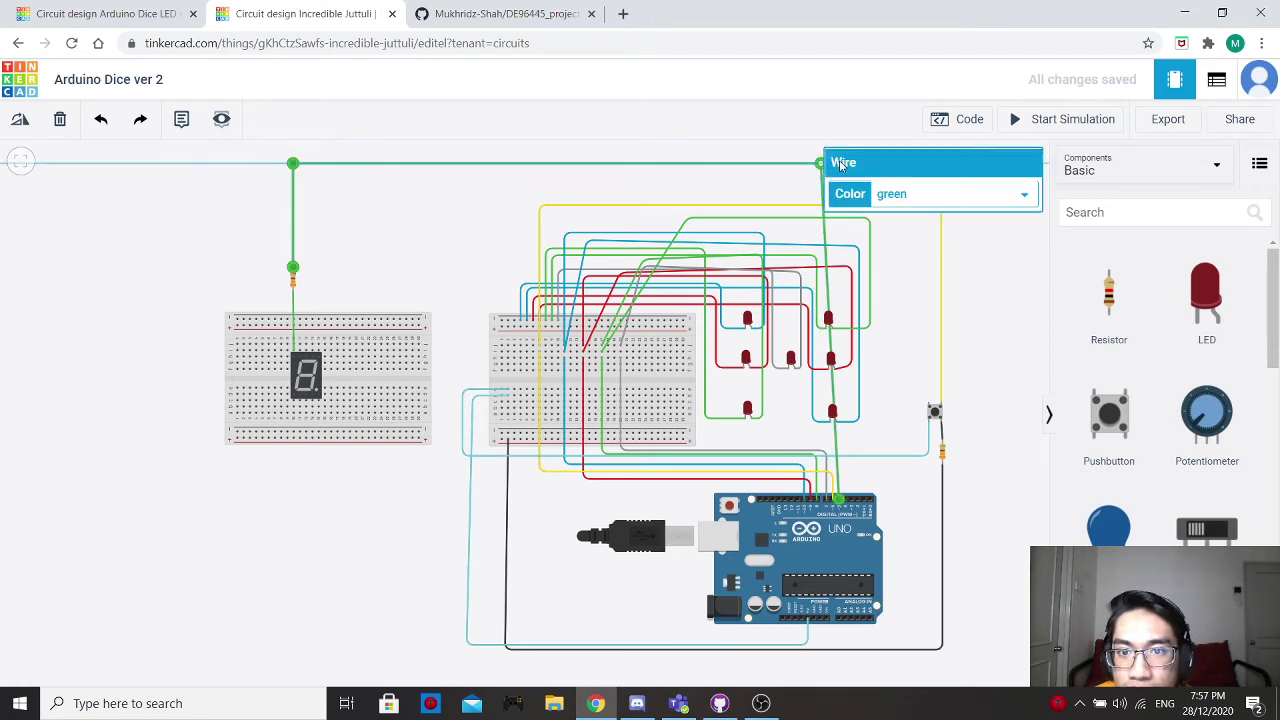
click(787, 200)
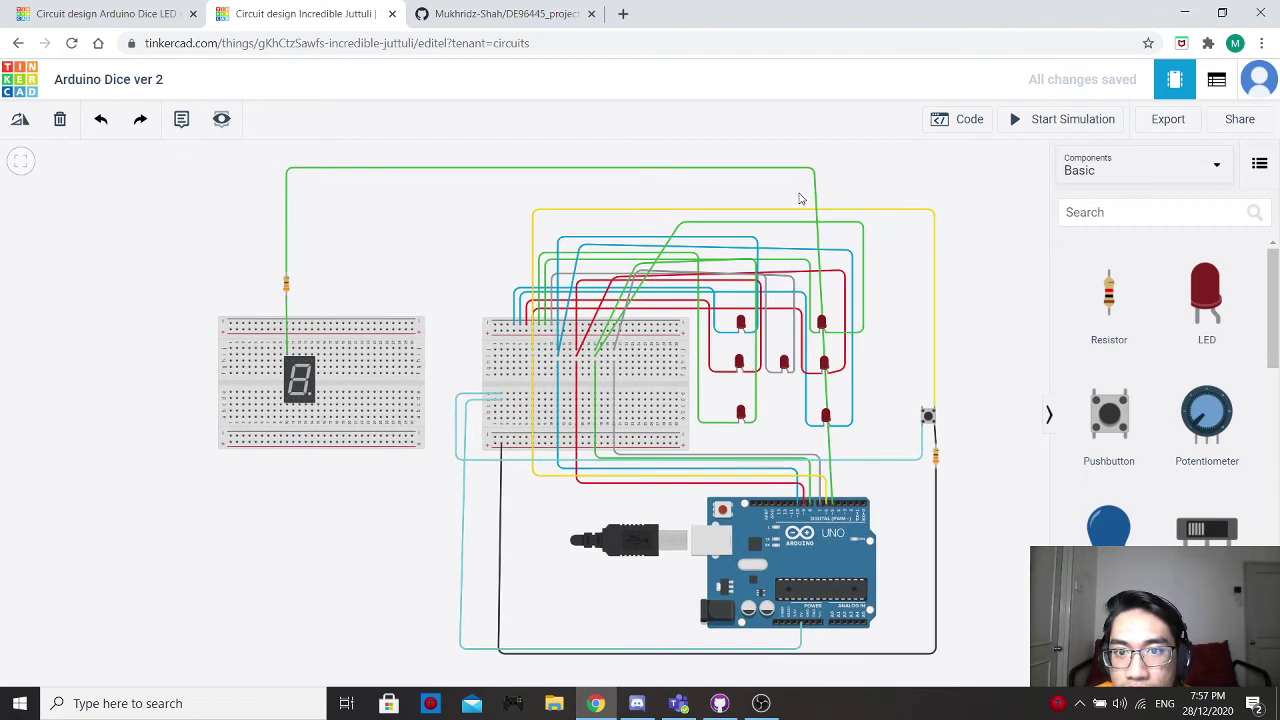
Color the long wire from the resistor to the Arduino blue and nudge its right-hand corner slightly further right.
click(819, 178)
click(918, 200)
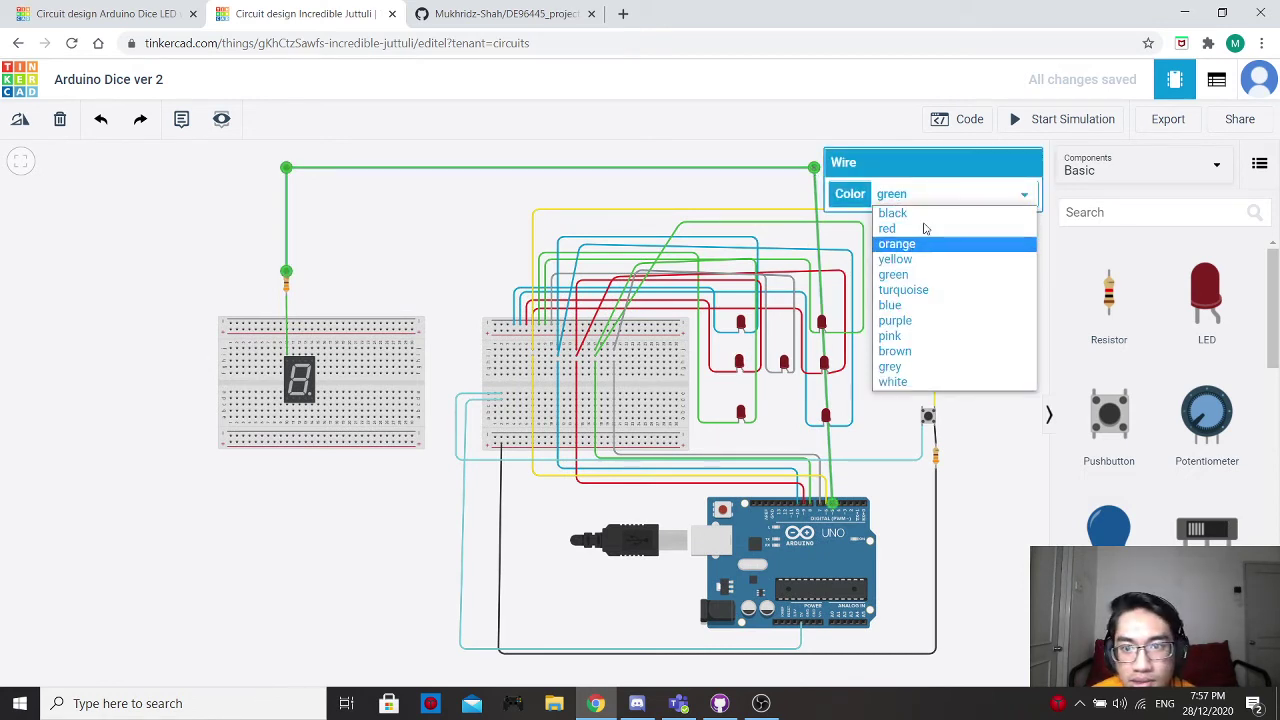
click(922, 305)
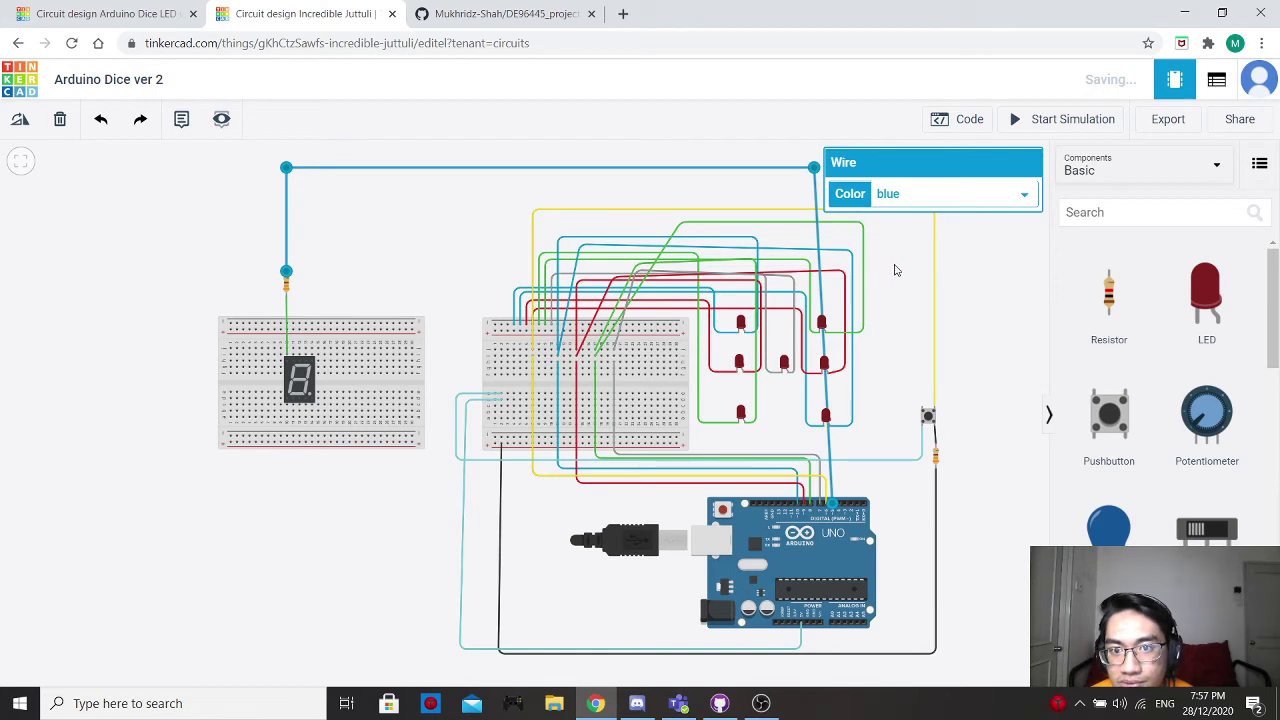
click(820, 177)
drag(815, 167, 826, 178)
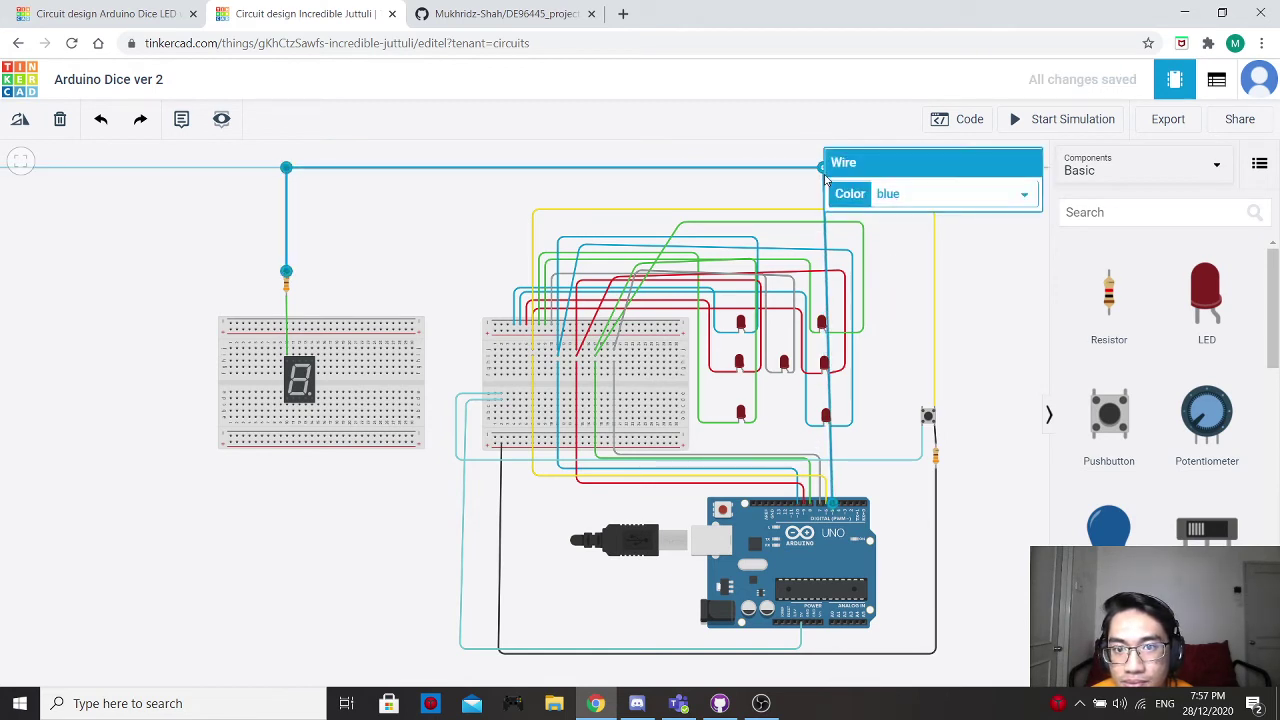
click(778, 194)
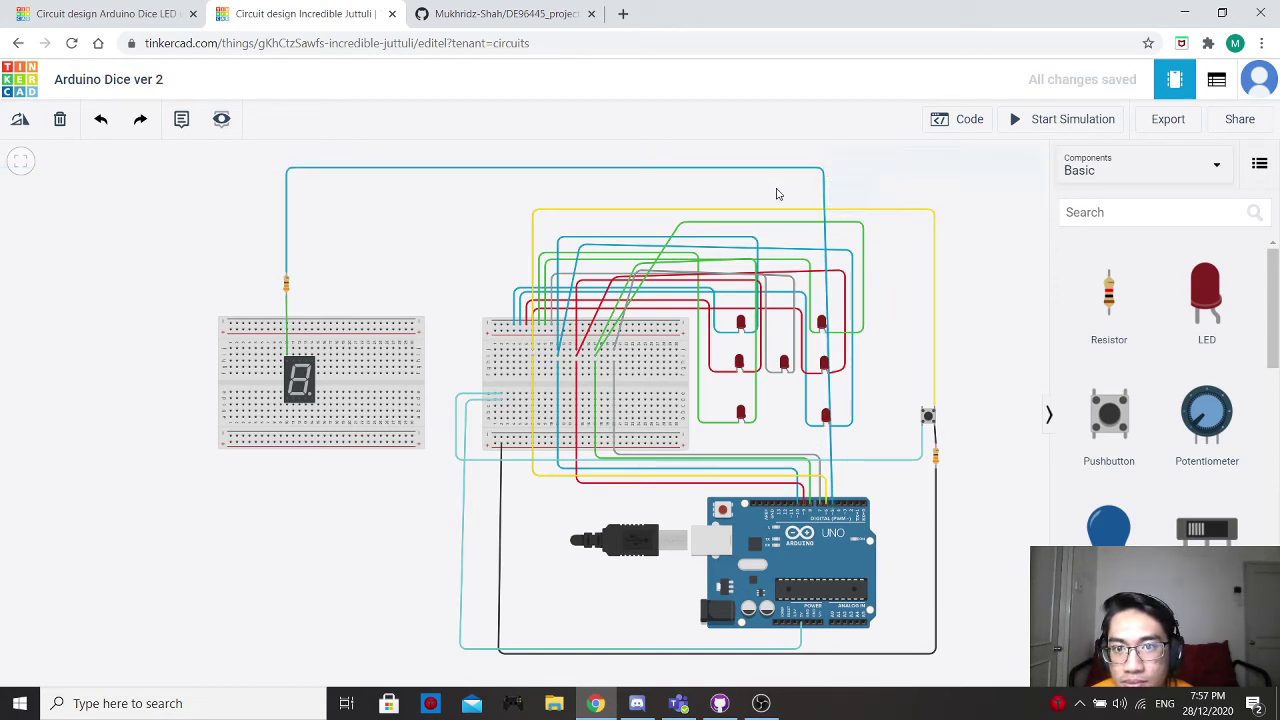
Color the short wire between the resistor and the 7-segment display blue.
click(291, 354)
click(286, 295)
click(937, 195)
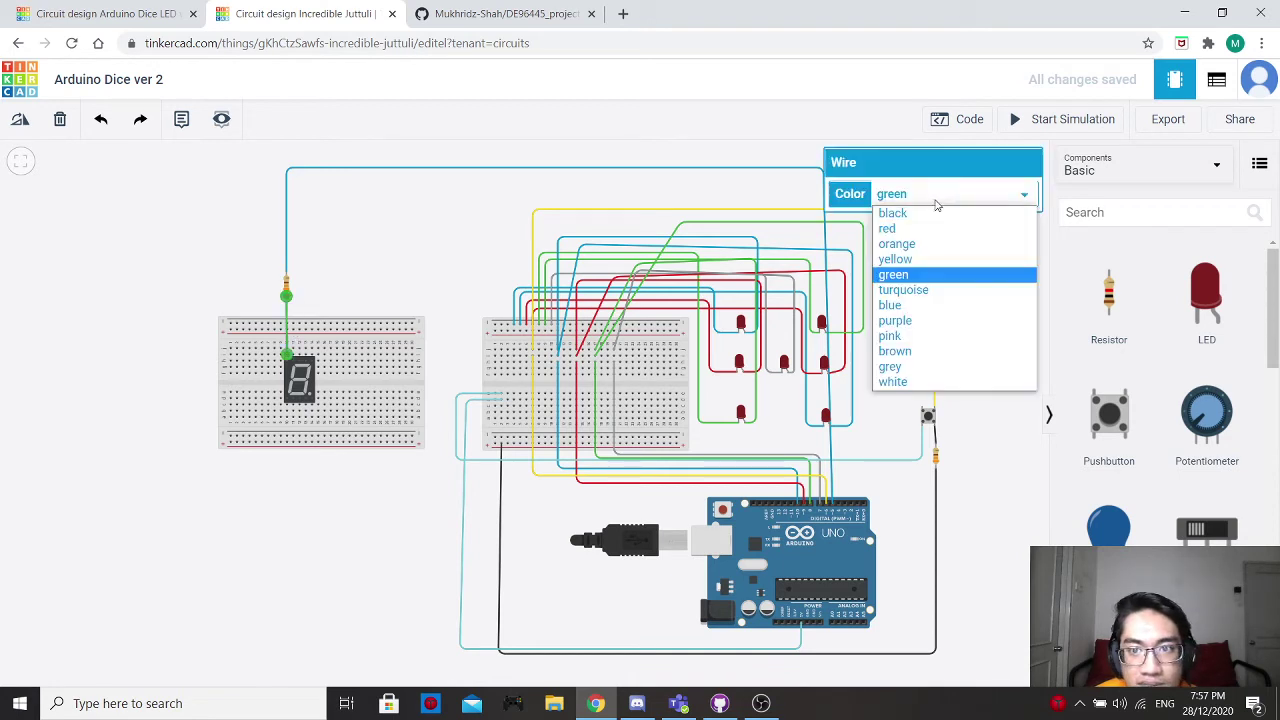
click(906, 305)
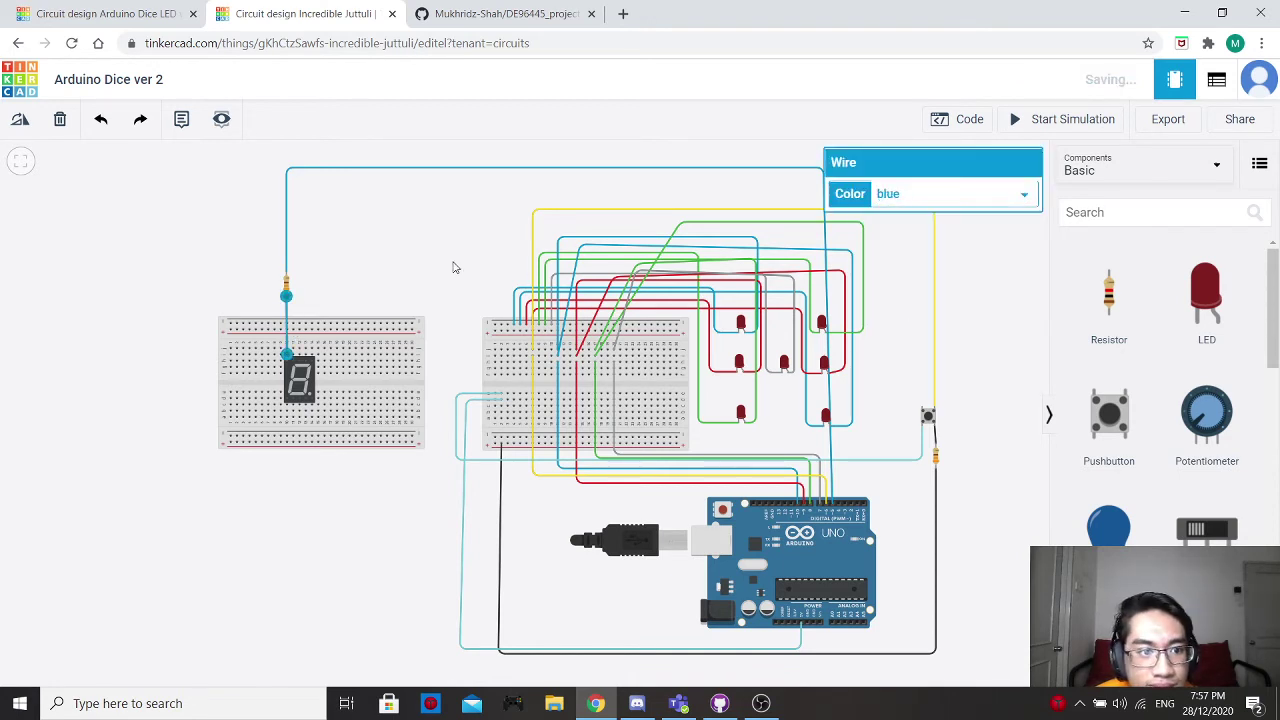
click(455, 267)
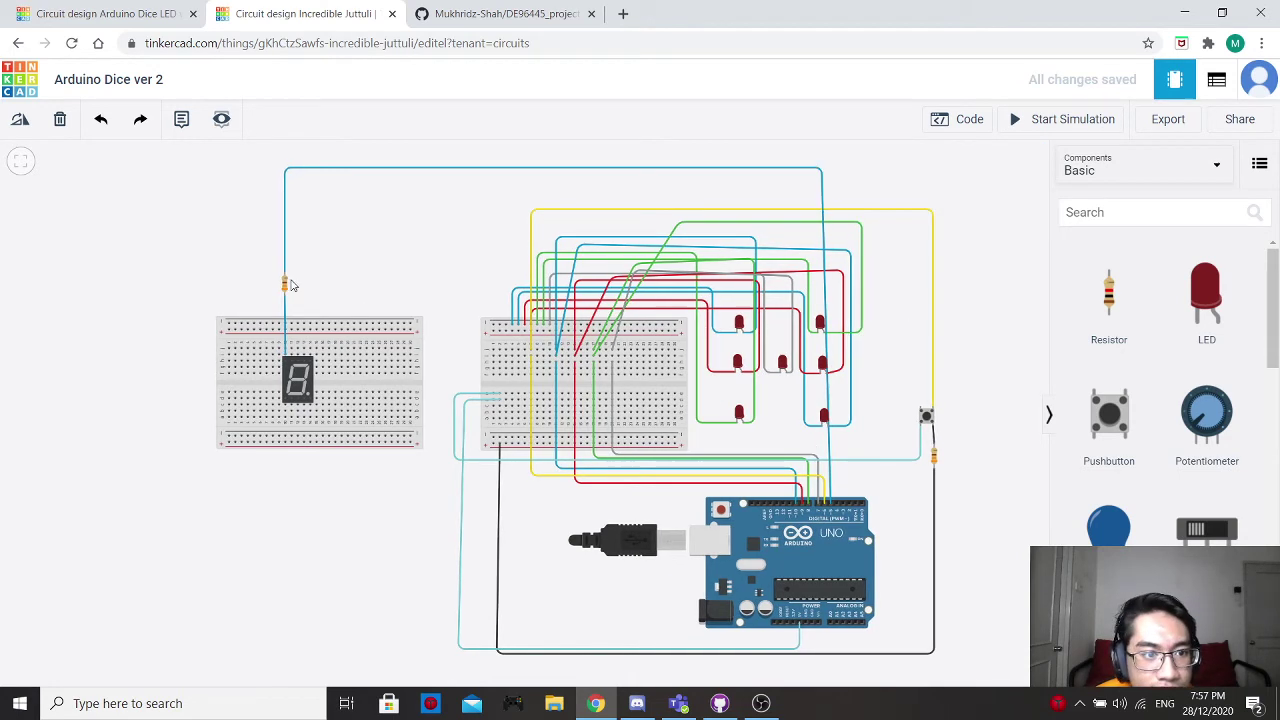
click(295, 356)
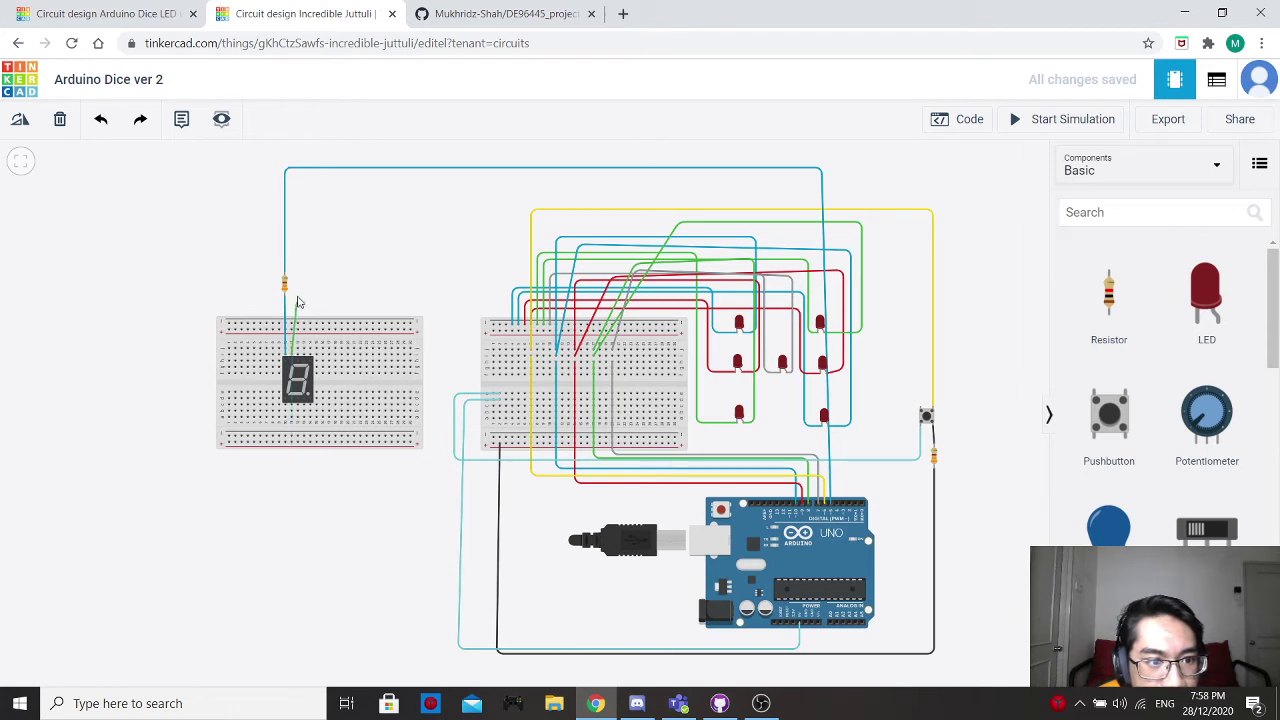
click(337, 354)
key(Delete)
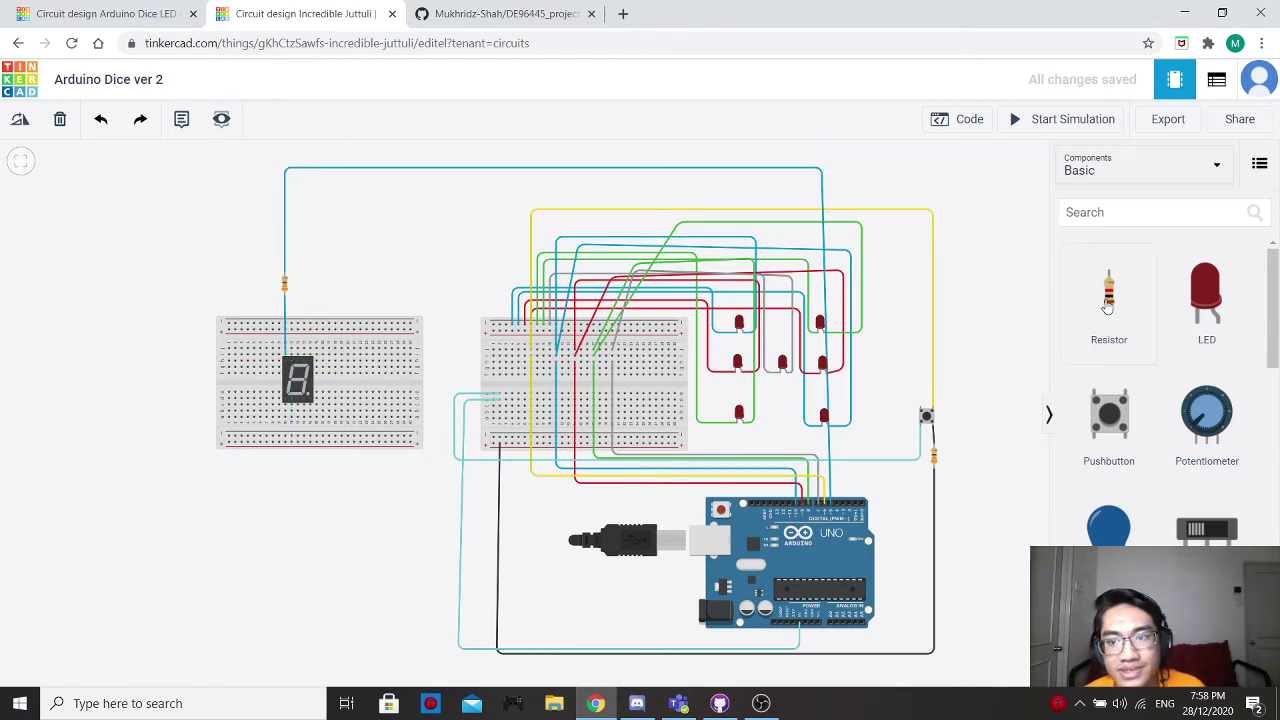
Add a second resistor immediately right of the one above the display and set its resistance to 330 Ω.
drag(1108, 300, 295, 290)
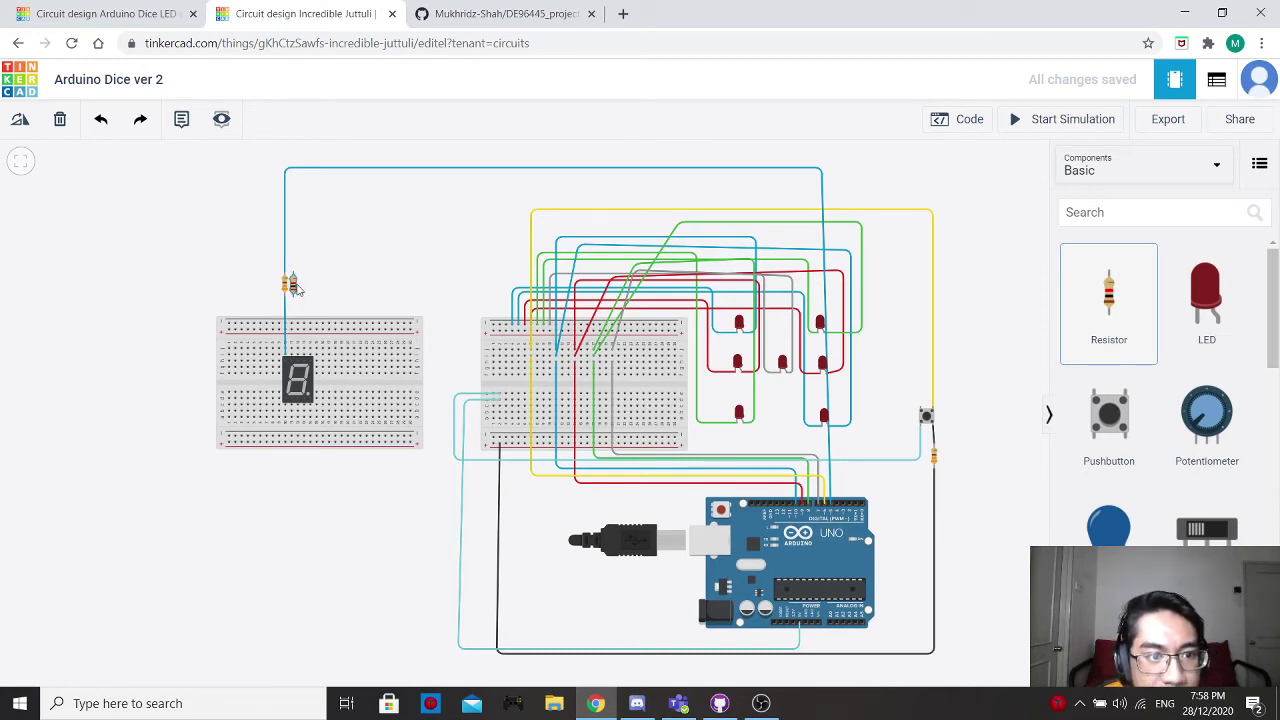
click(980, 232)
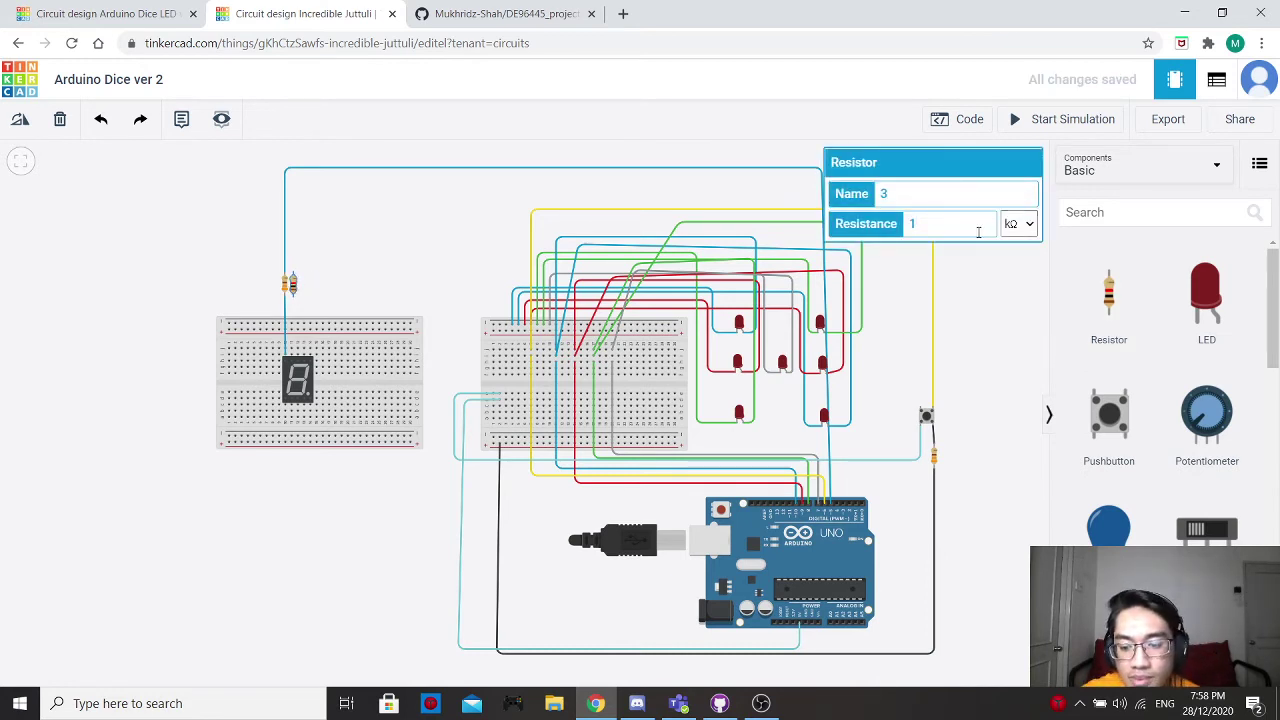
key(Num_Lock)
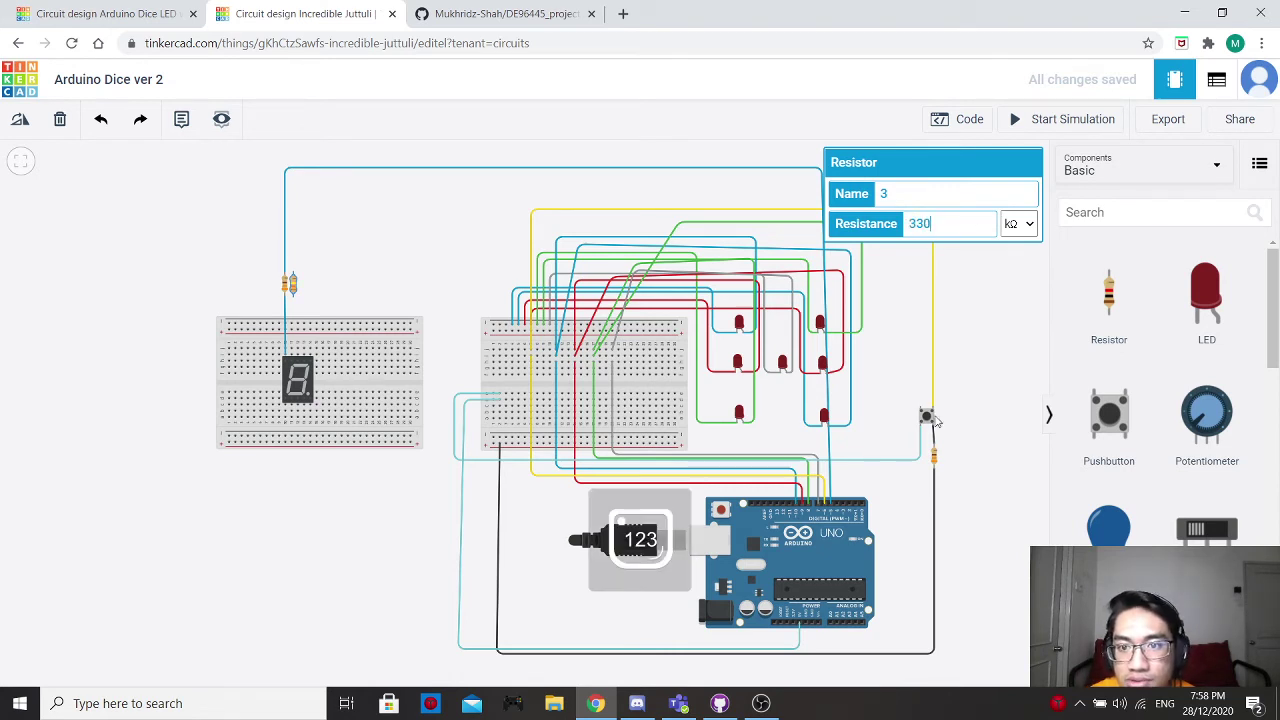
click(1018, 223)
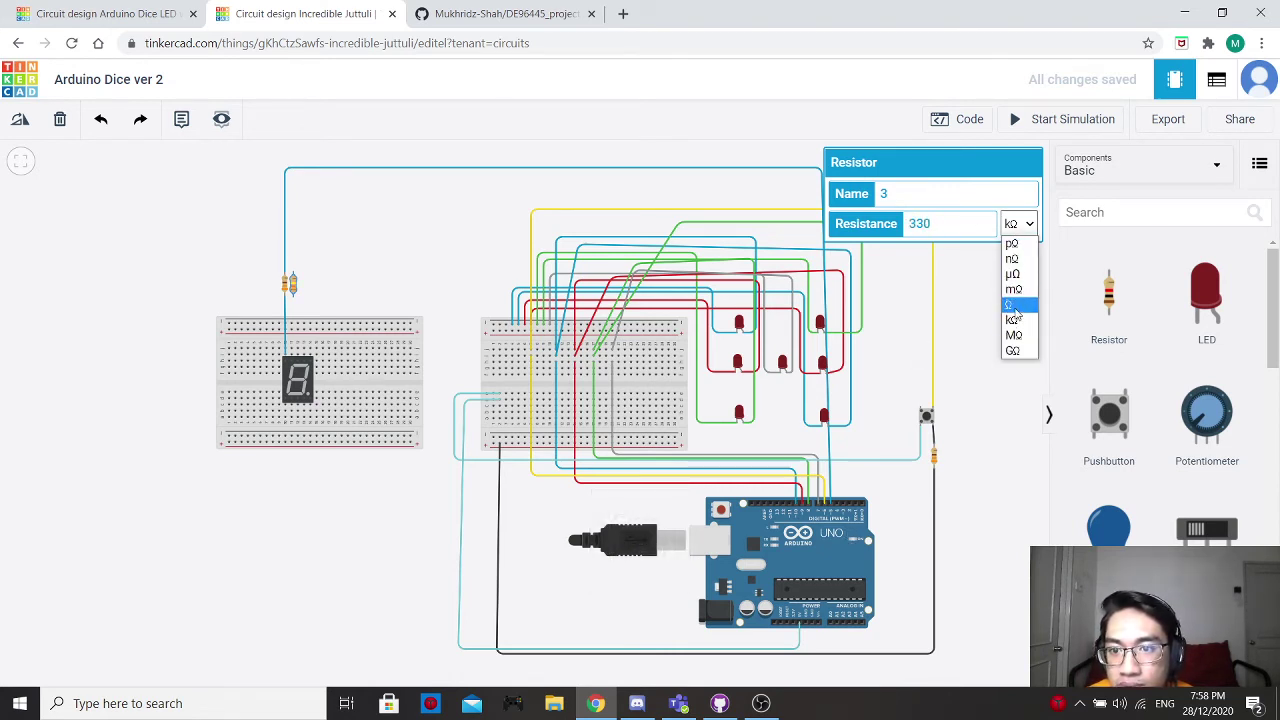
click(1015, 304)
click(418, 237)
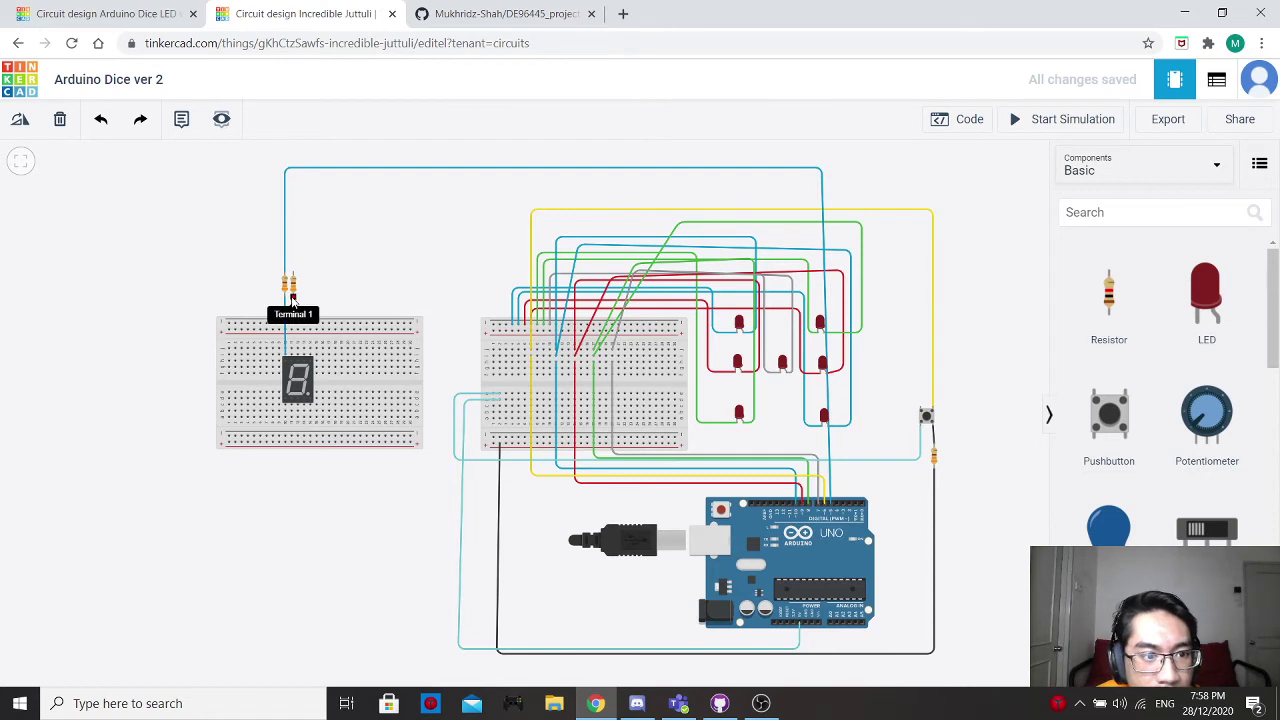
Wire the second resistor's Terminal 1 to the breadboard column of the display's second upper pin.
click(290, 294)
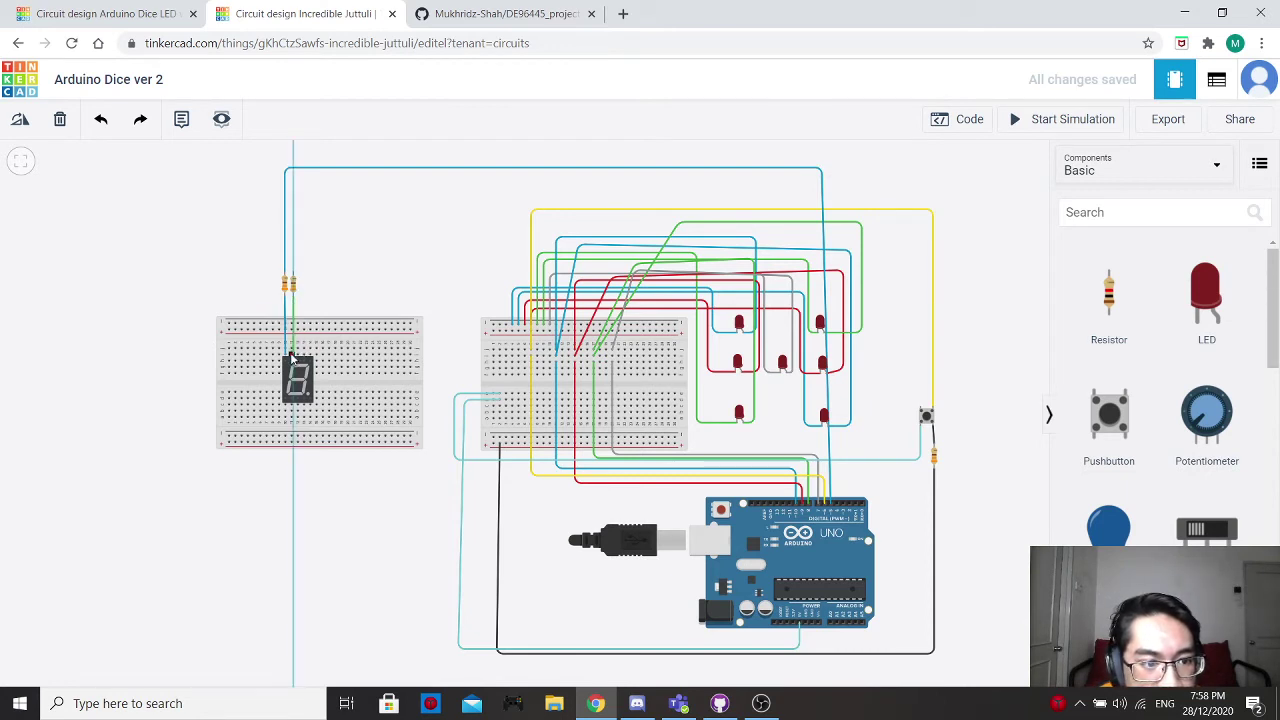
click(292, 355)
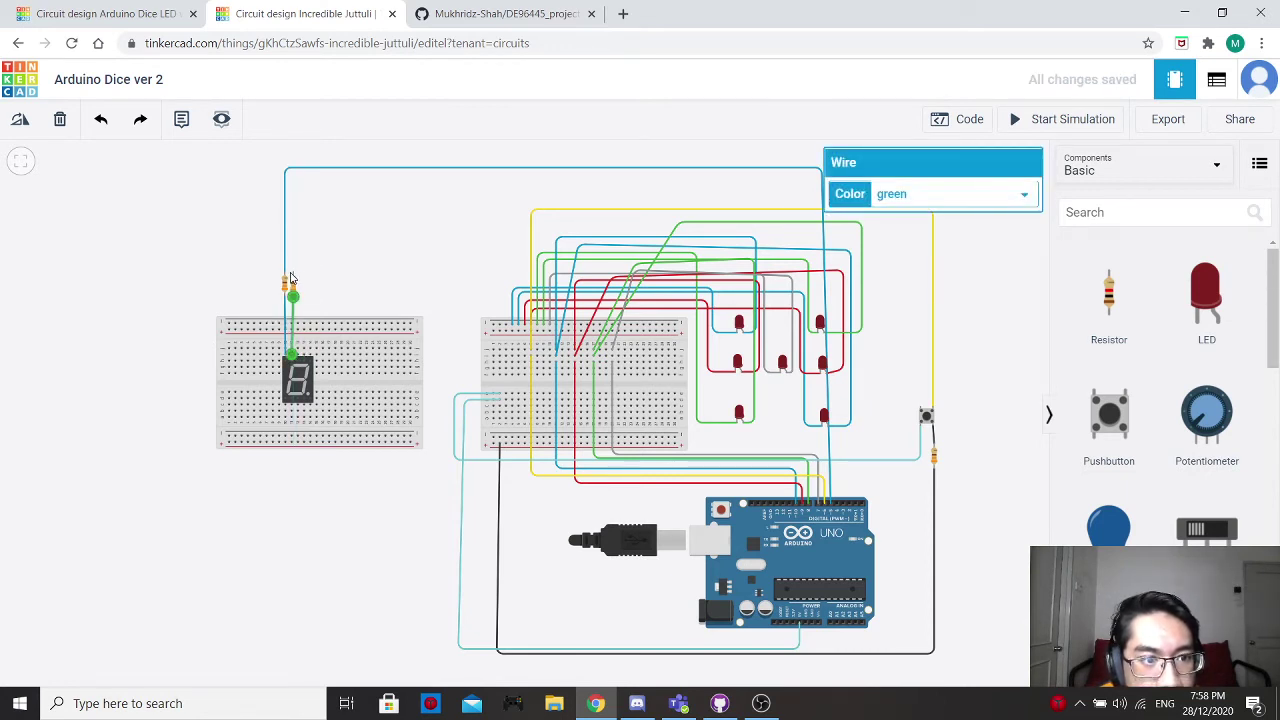
Wire the second resistor's upper terminal over the circuit, just below the long blue wire, to the Arduino digital pin right of the blue one.
click(291, 278)
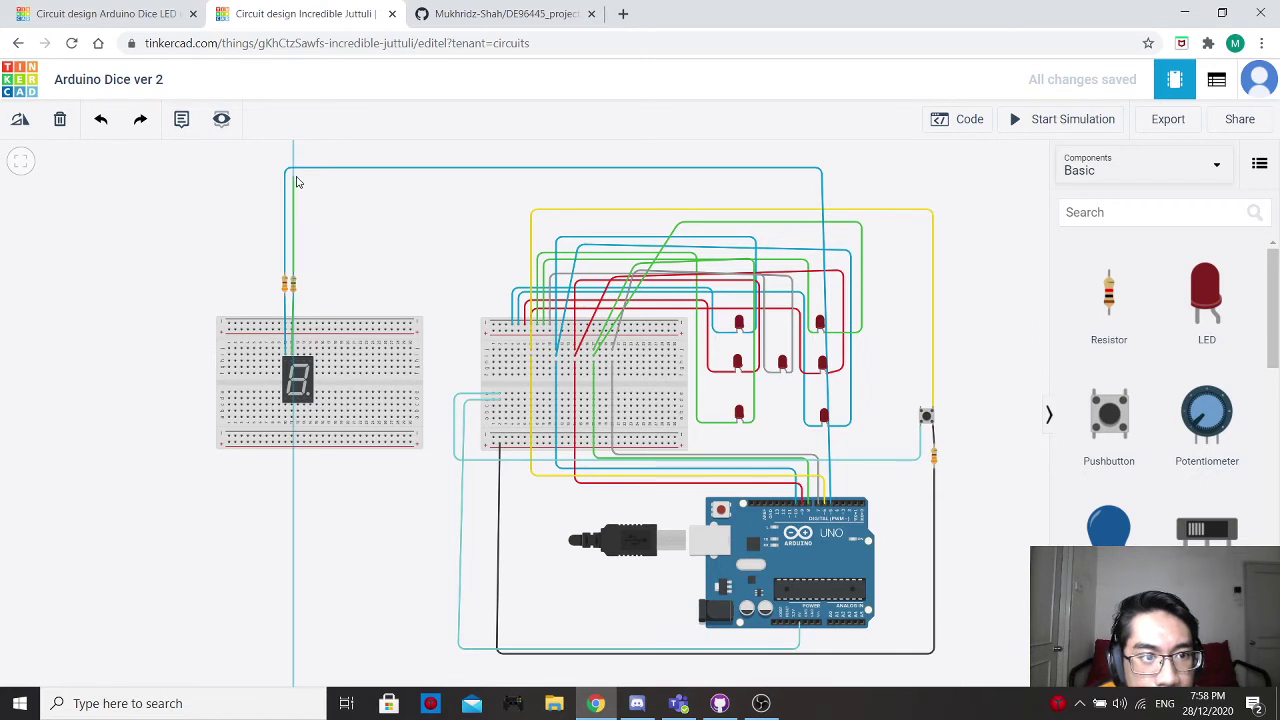
click(296, 182)
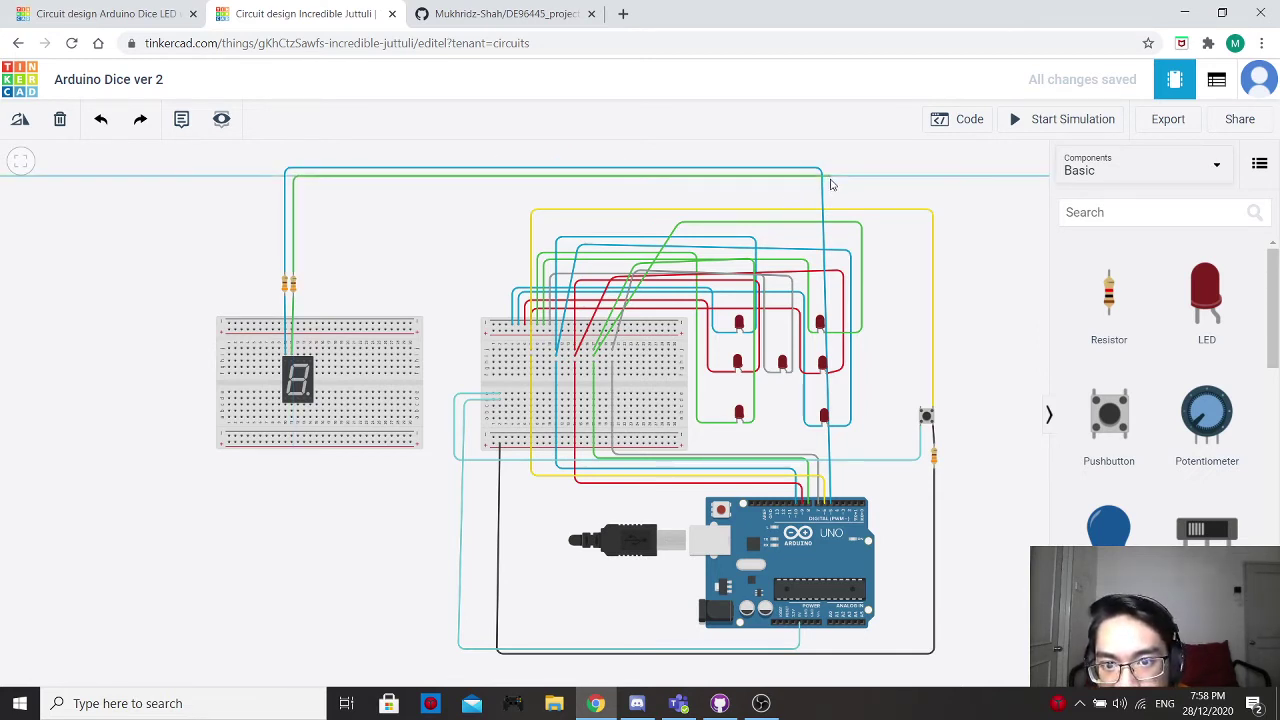
click(829, 180)
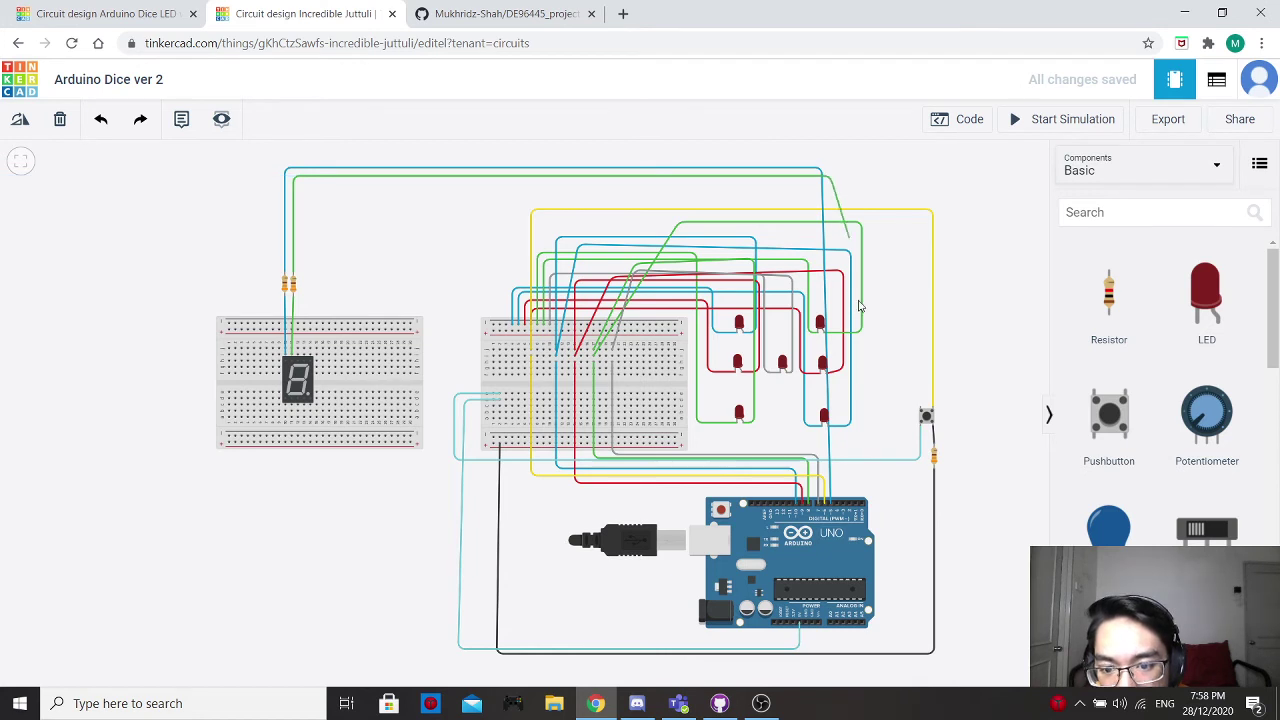
click(838, 513)
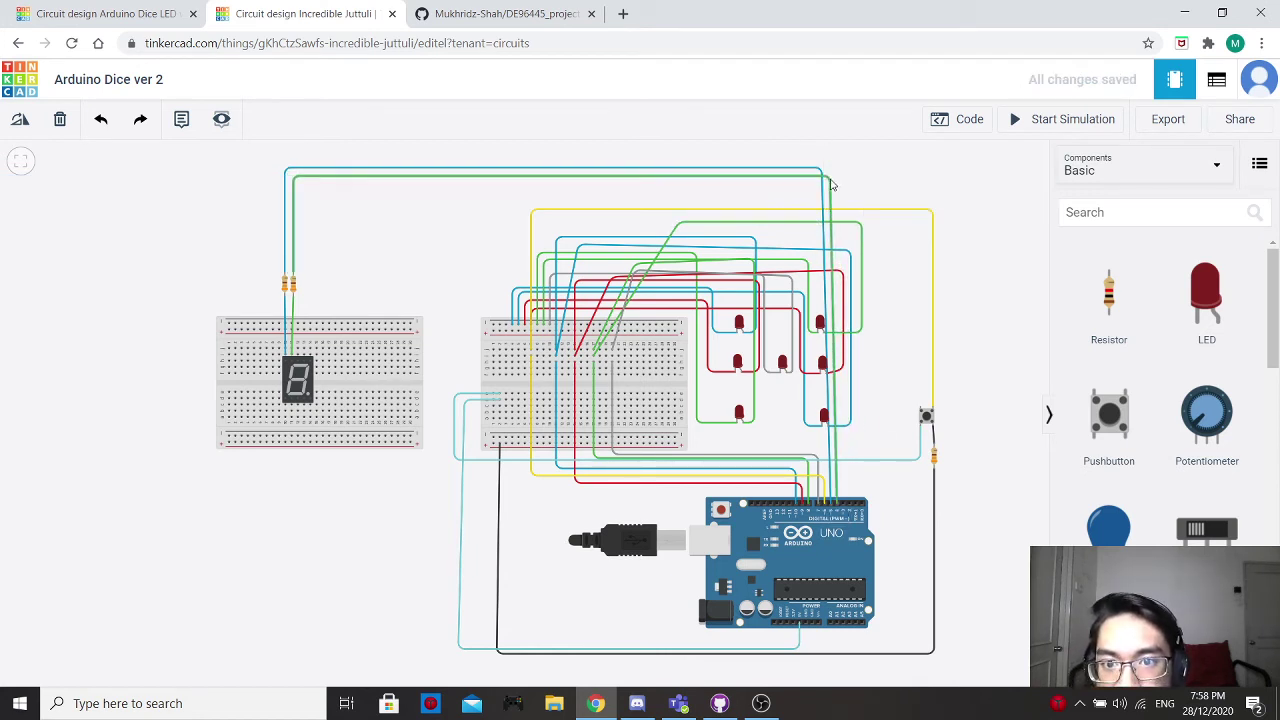
Color the second resistor's long wire to the Arduino and its short wire to the display red.
click(874, 196)
click(890, 226)
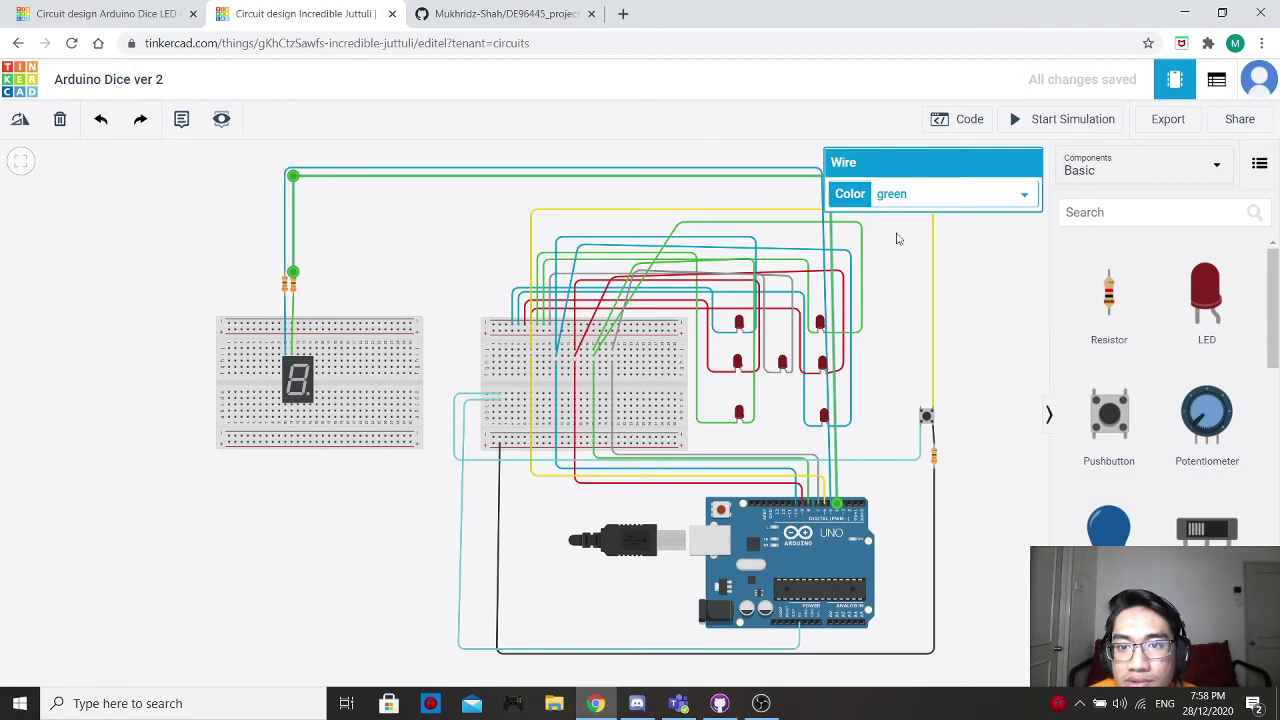
click(500, 215)
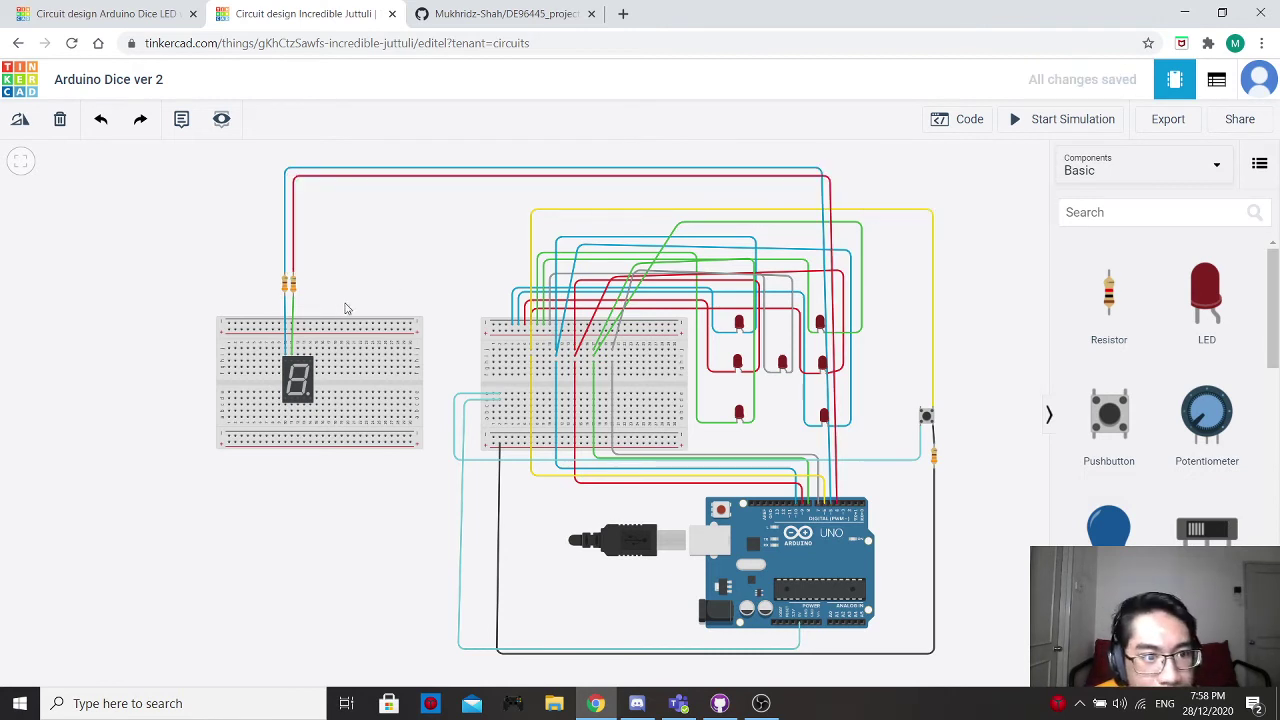
click(291, 318)
click(975, 191)
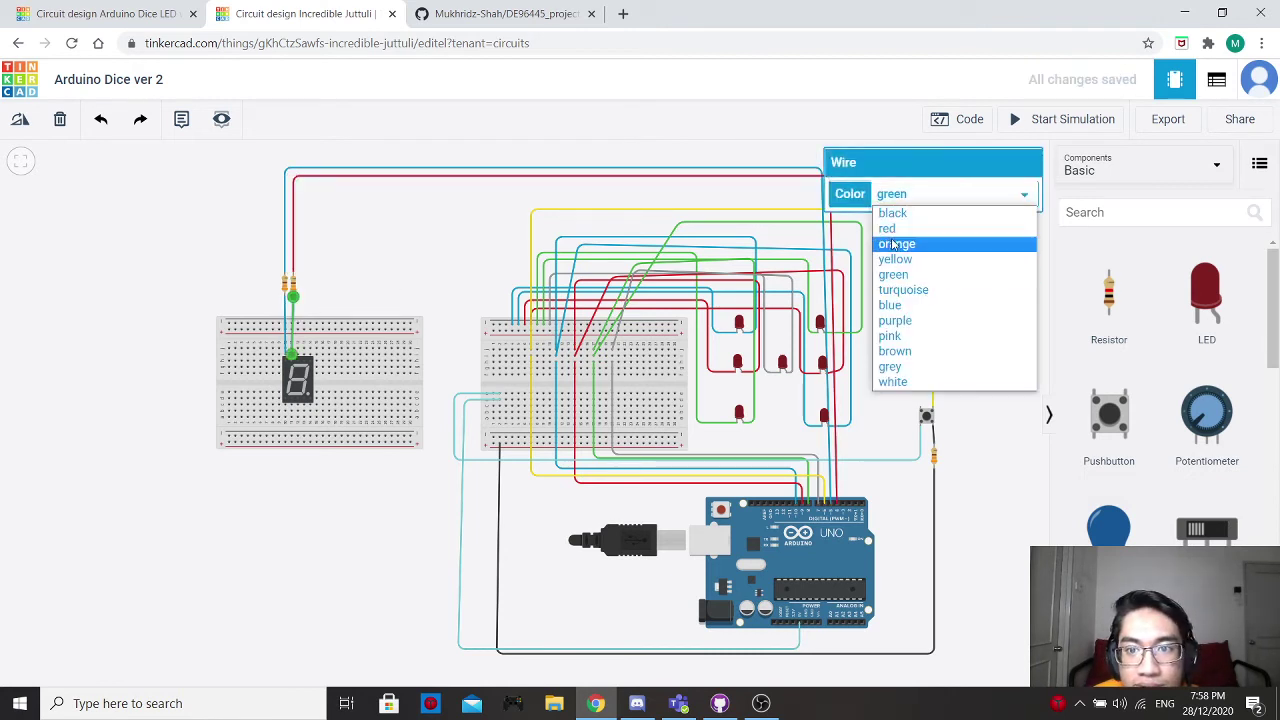
click(890, 226)
click(371, 230)
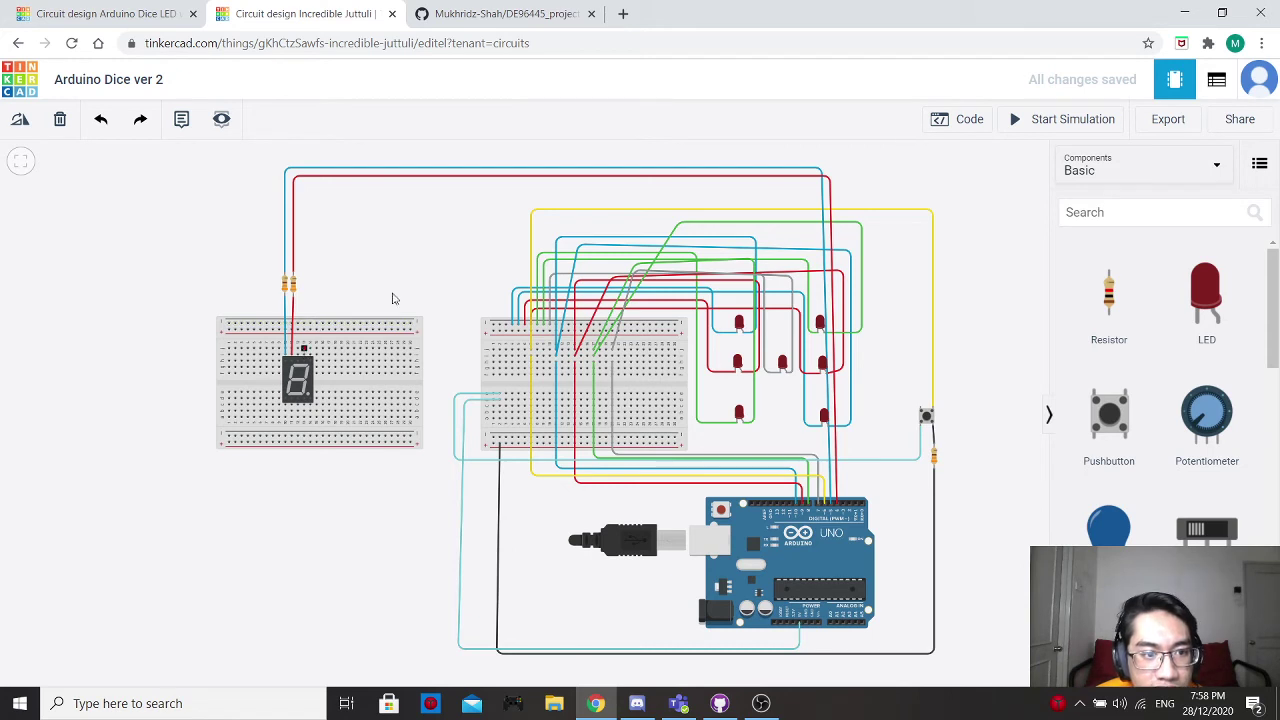
Add a third resistor just right of the second one above the display and set its resistance to 330 Ω.
drag(1126, 309, 464, 220)
drag(366, 238, 307, 289)
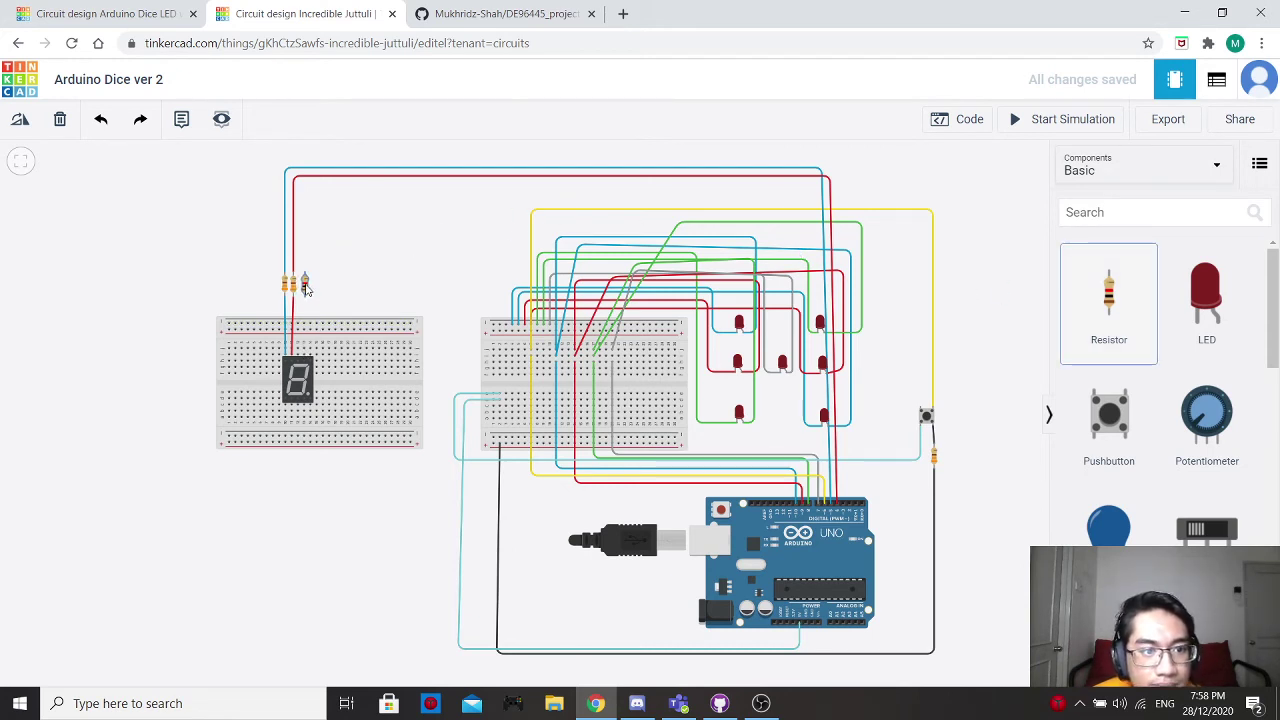
click(1018, 224)
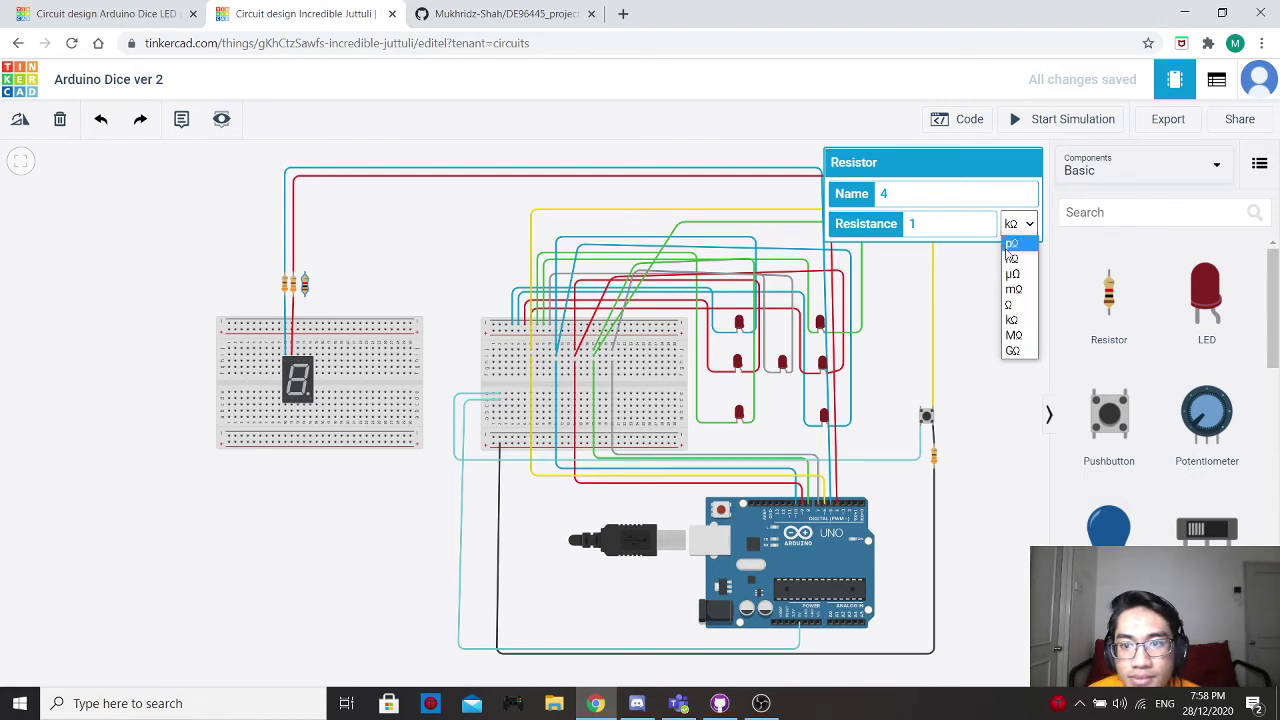
click(1020, 304)
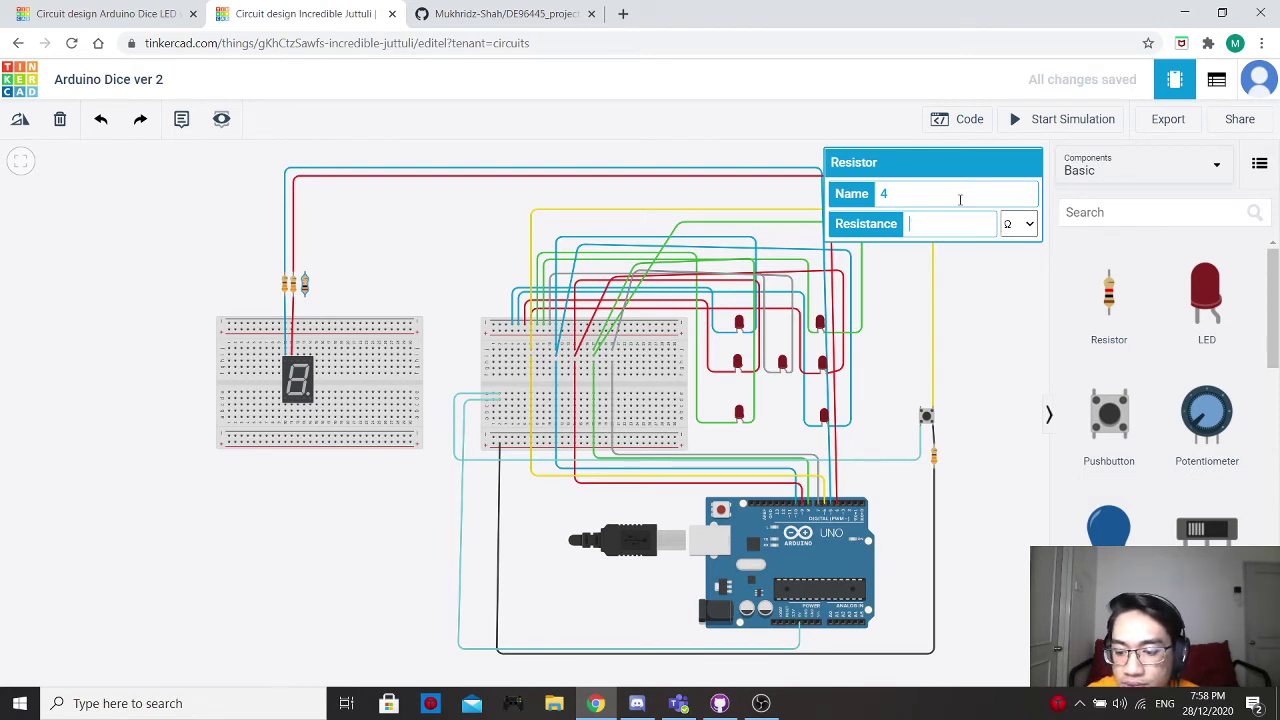
click(480, 231)
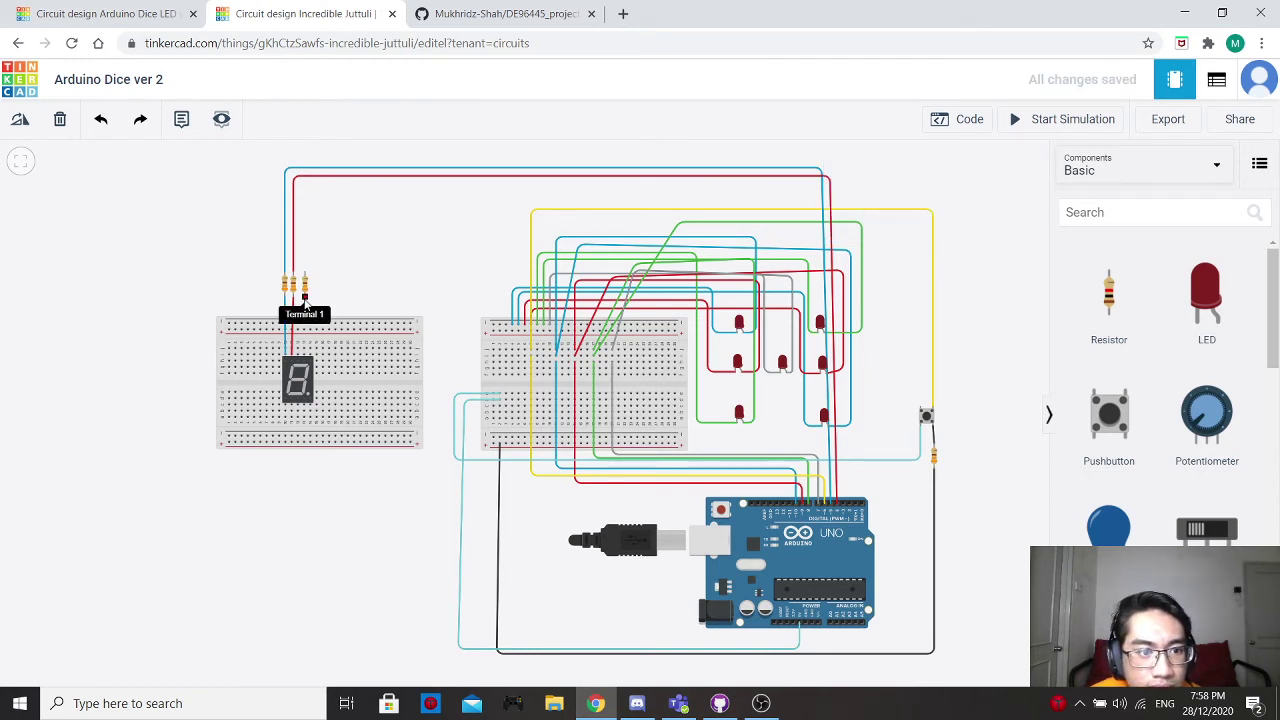
Wire the third resistor's Terminal 1 to the display's middle upper pin and its other end around the left breadboard to the right breadboard's bottom rail.
click(304, 297)
click(300, 357)
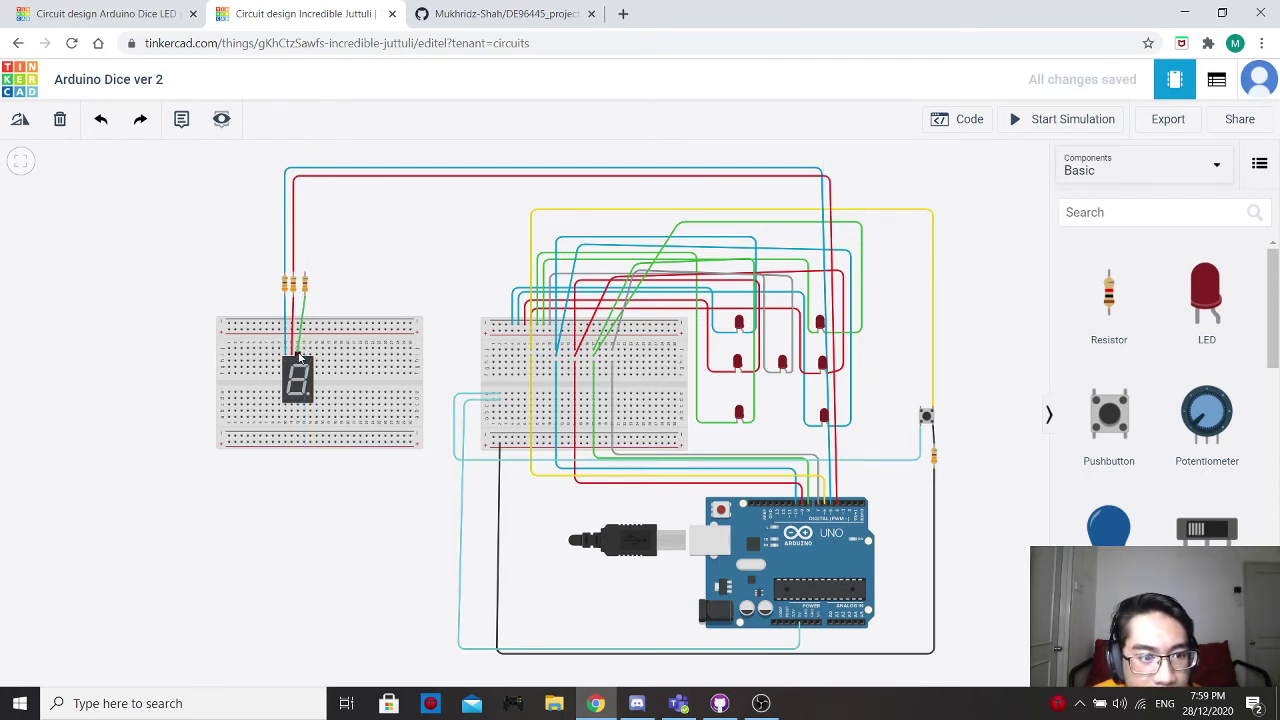
click(304, 279)
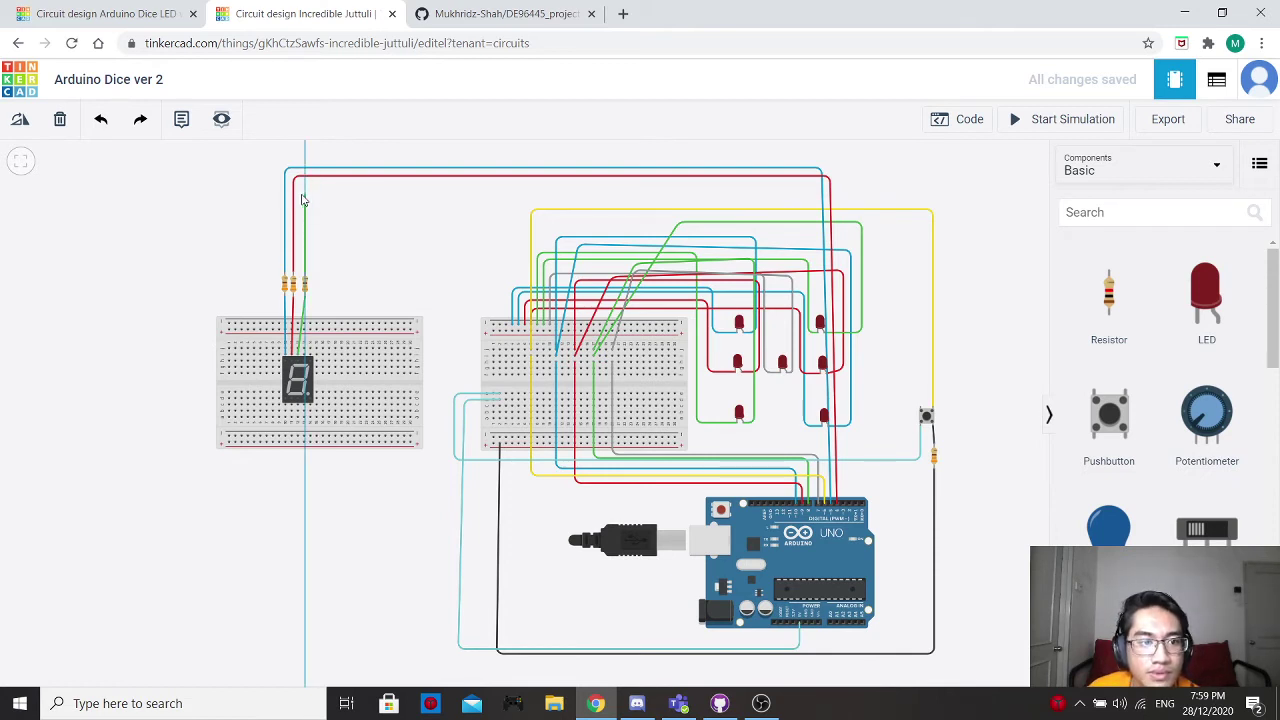
click(305, 194)
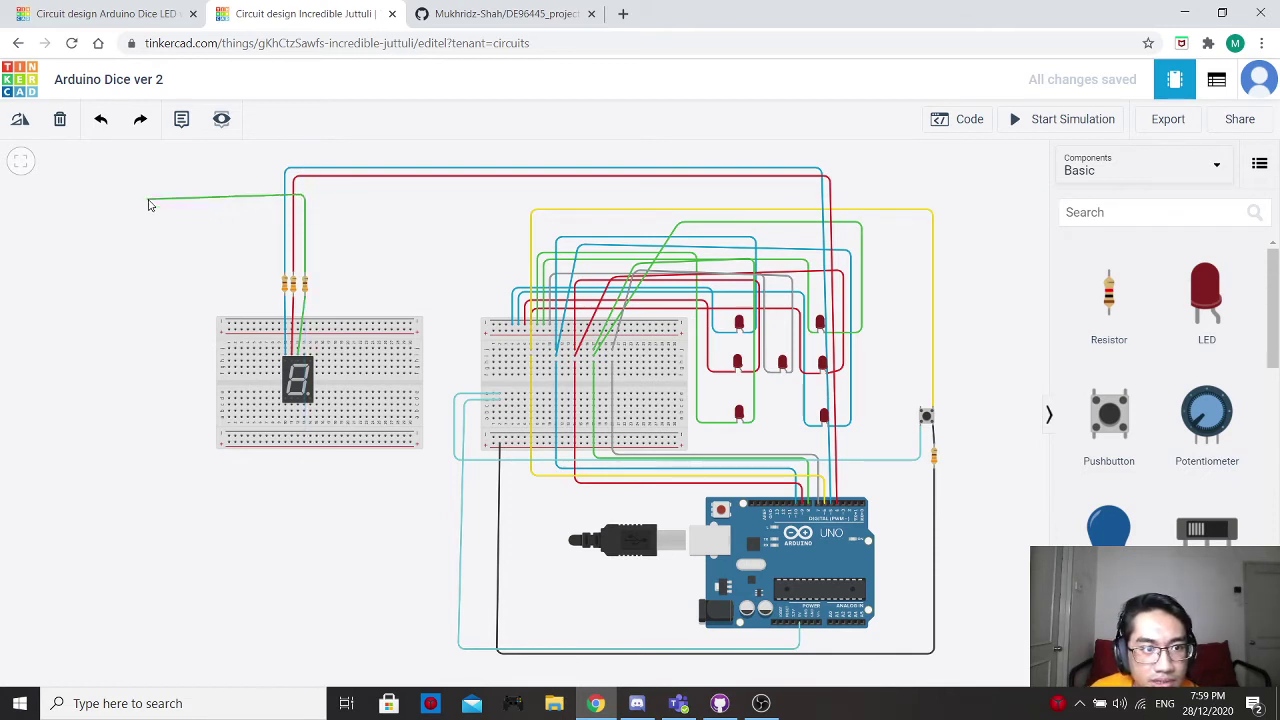
click(144, 195)
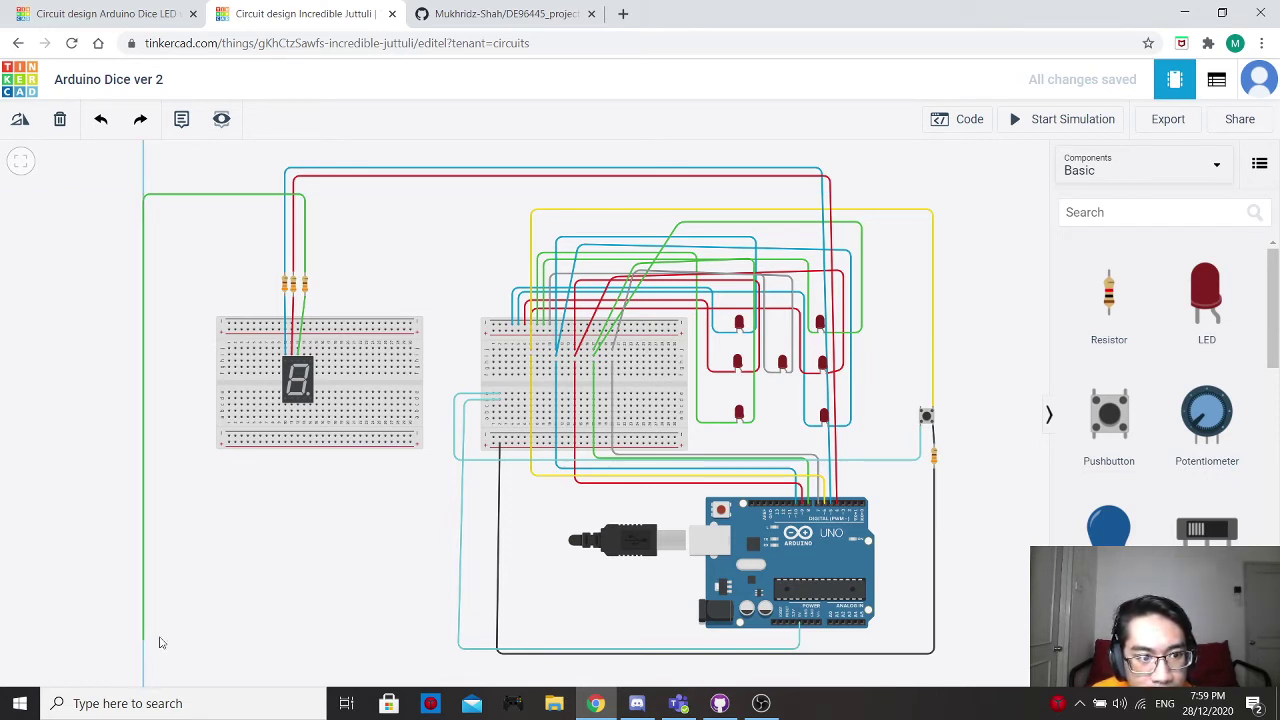
click(159, 642)
click(548, 640)
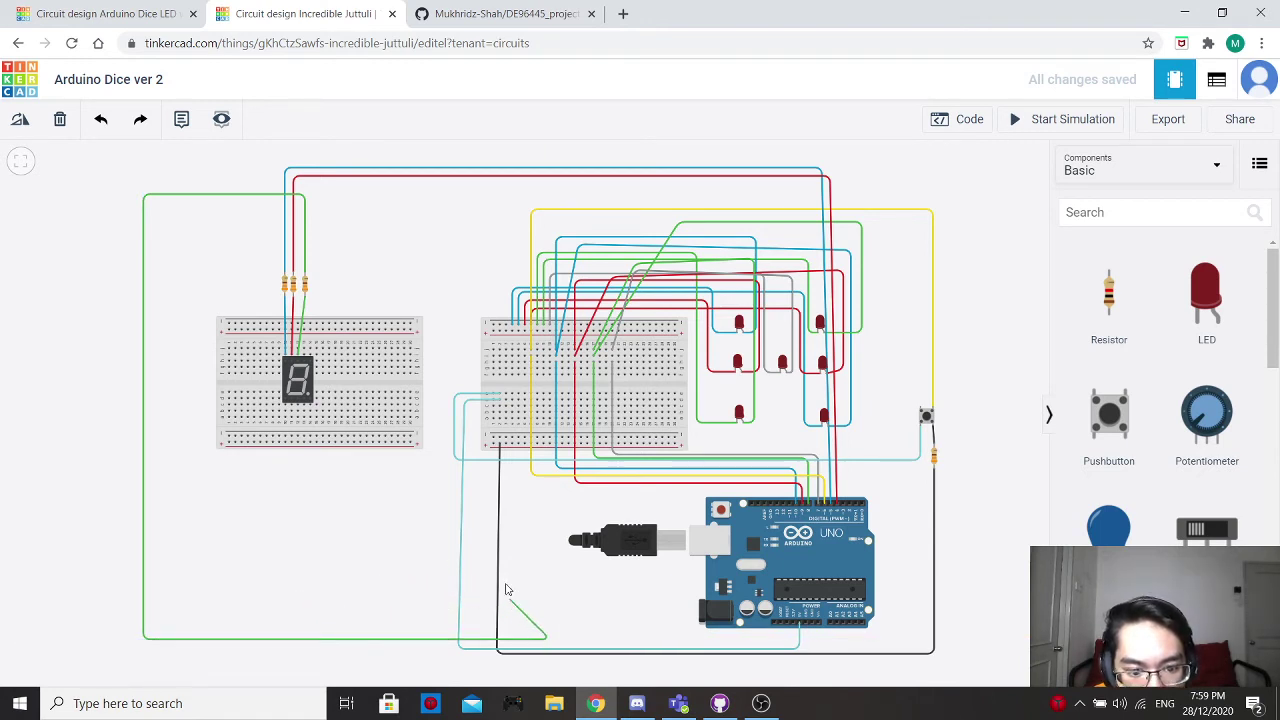
click(505, 447)
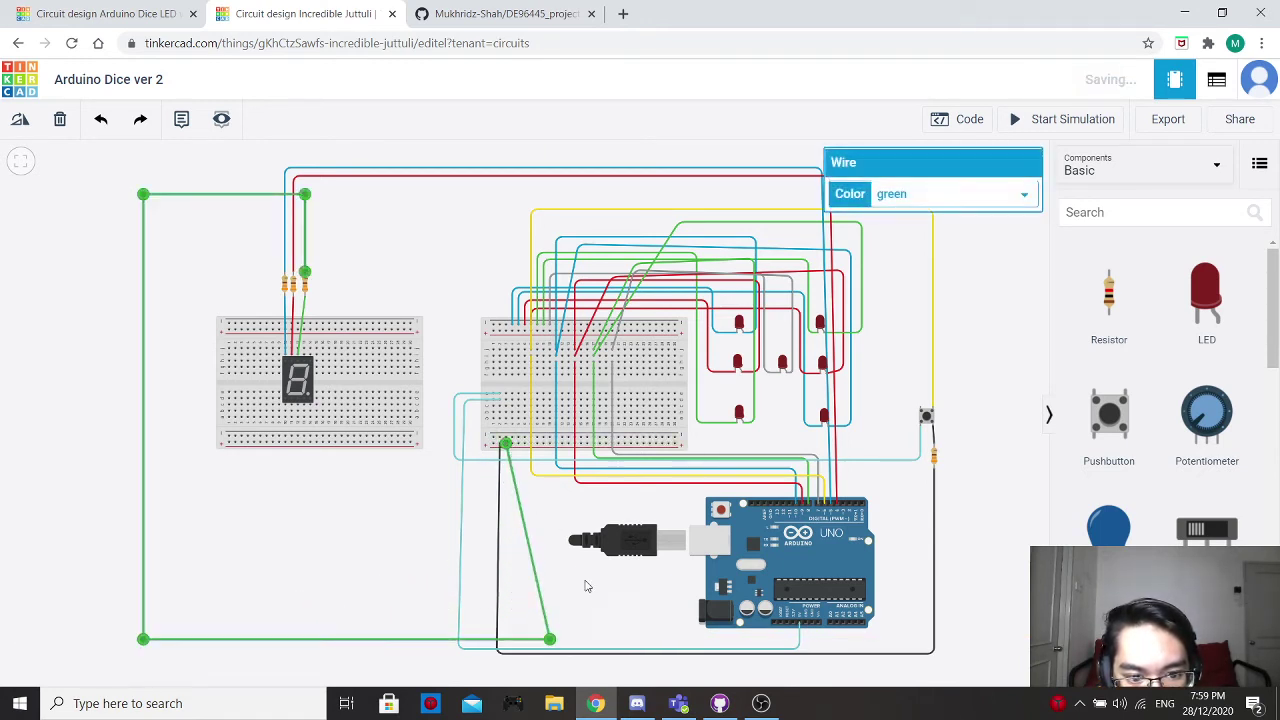
drag(548, 640, 505, 640)
Color the third resistor's long wire to the rail and its short wire to the display black.
click(892, 194)
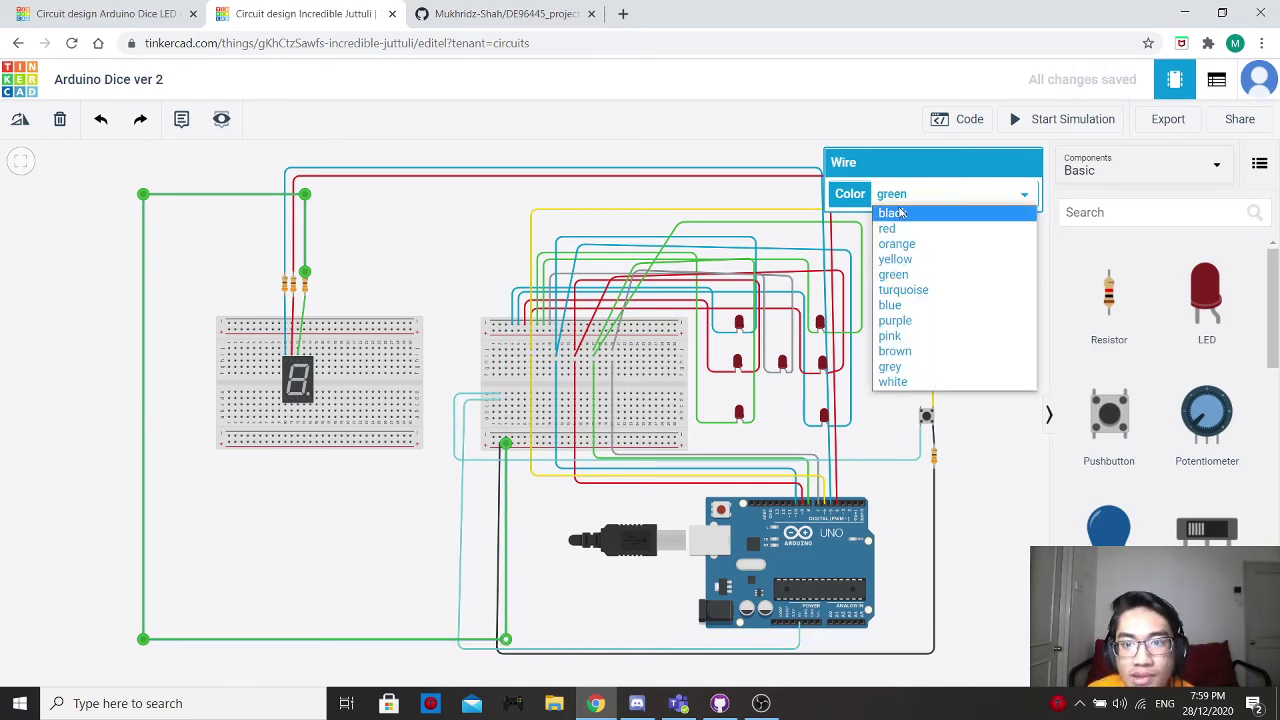
click(900, 212)
click(476, 302)
click(303, 312)
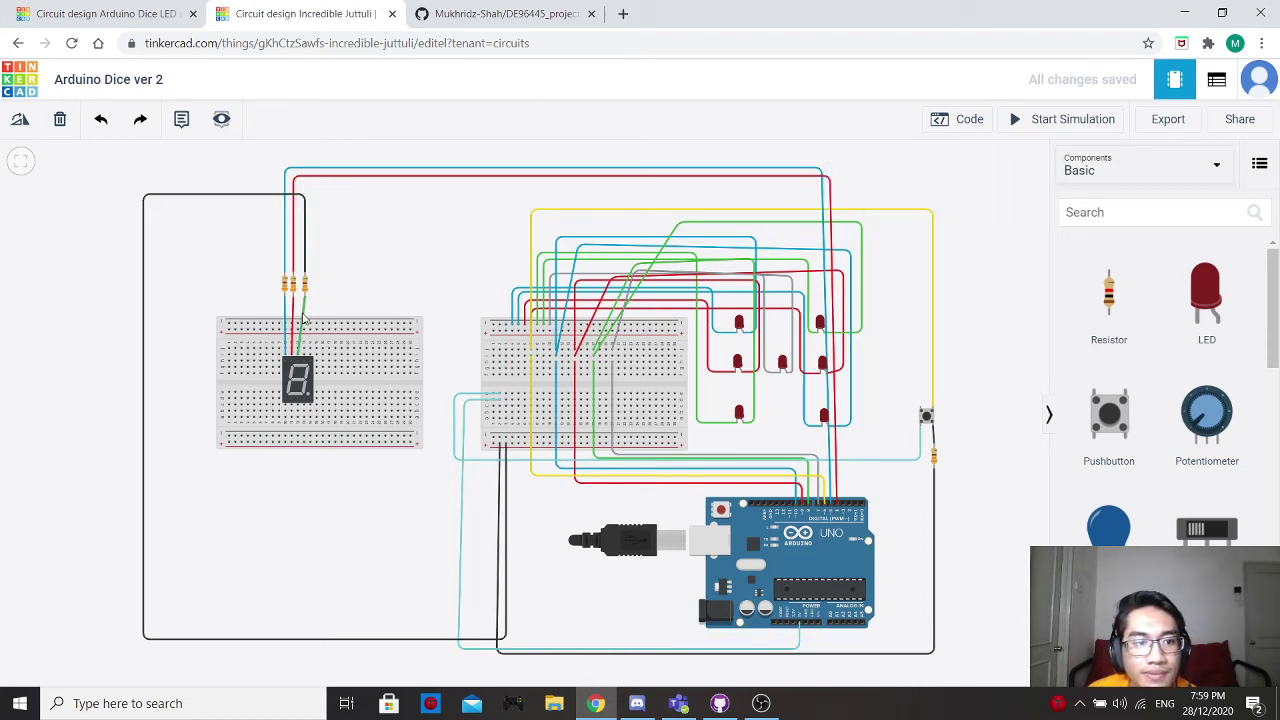
click(925, 194)
click(927, 209)
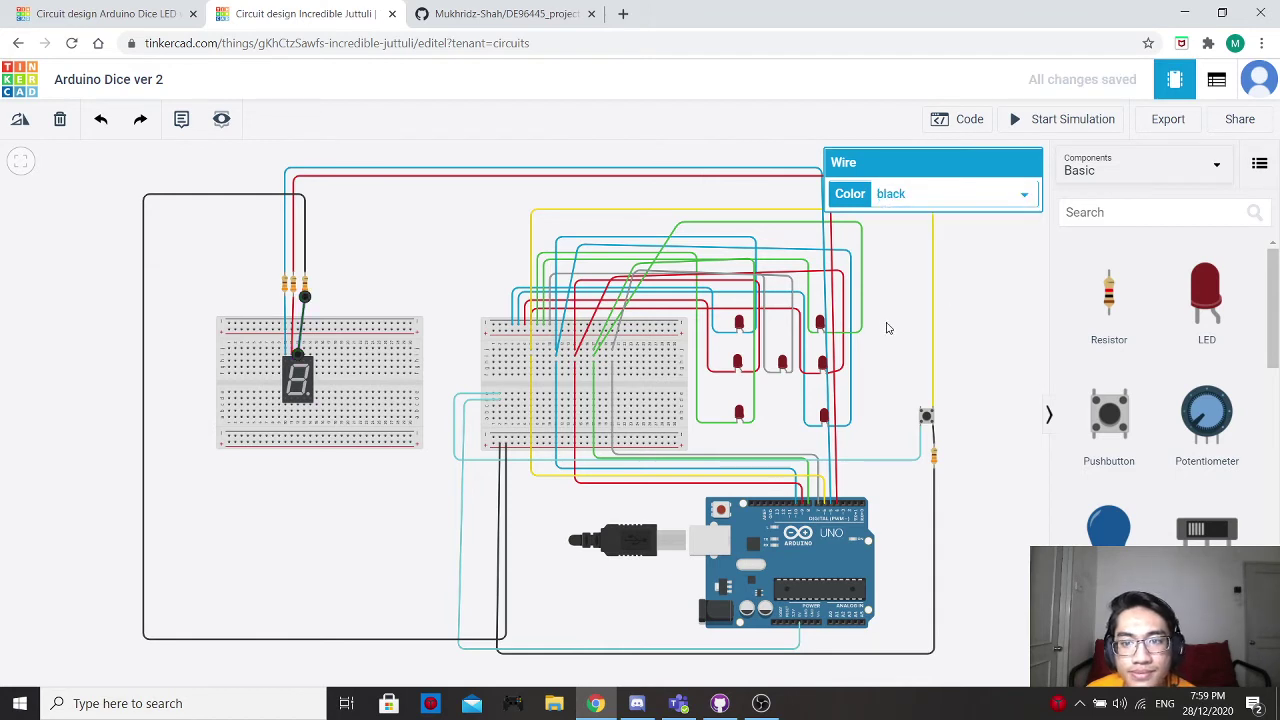
click(951, 277)
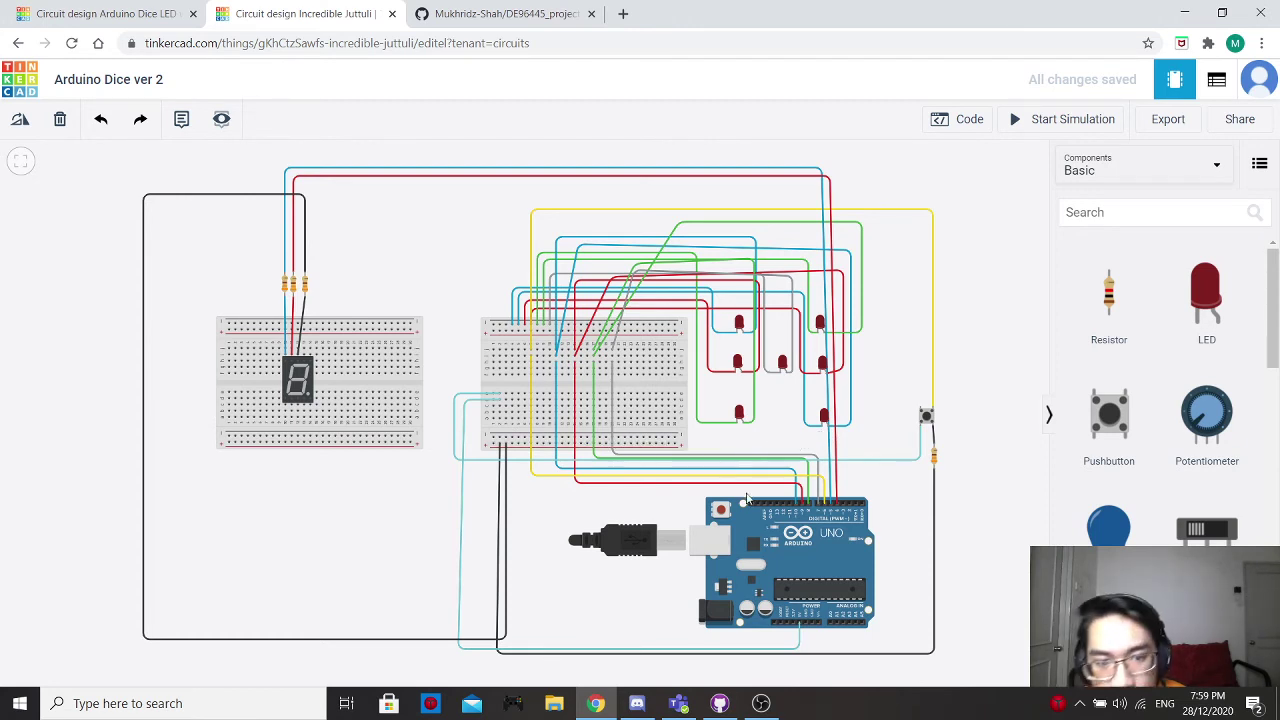
Wire the Arduino's GND pin beside the turquoise wire to the right breadboard's bottom rail and color the wire black.
click(806, 627)
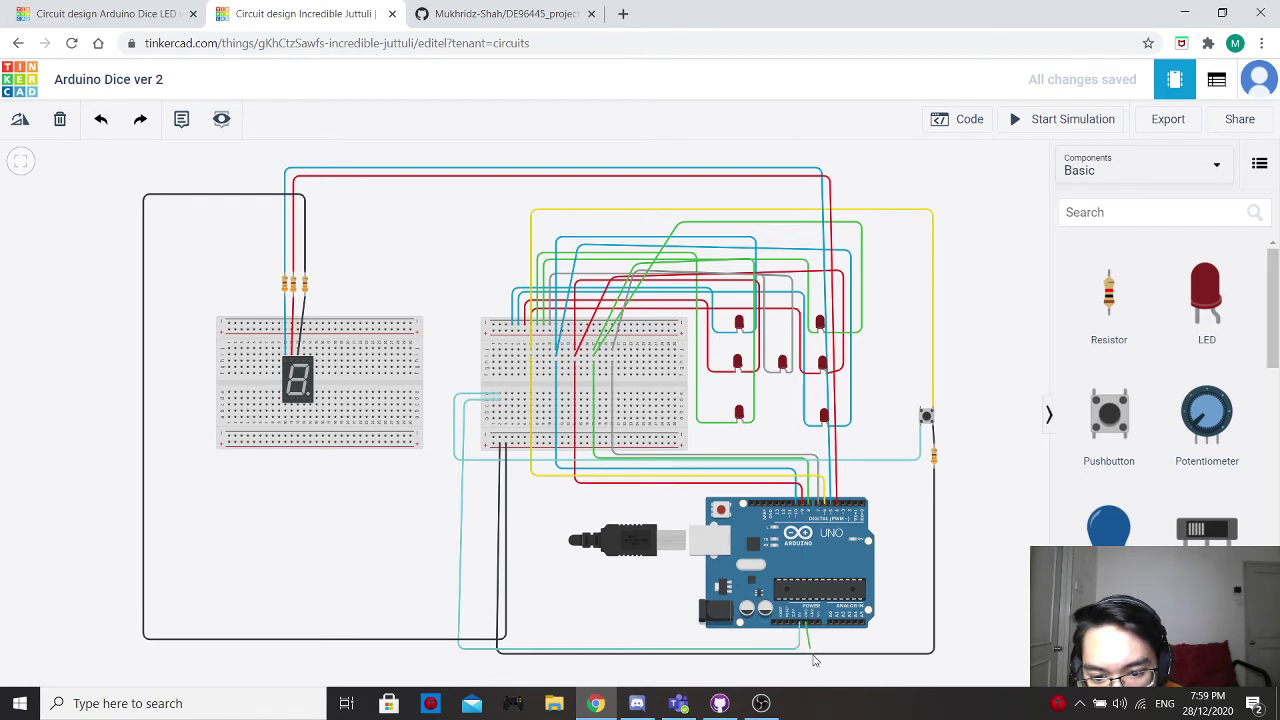
click(800, 665)
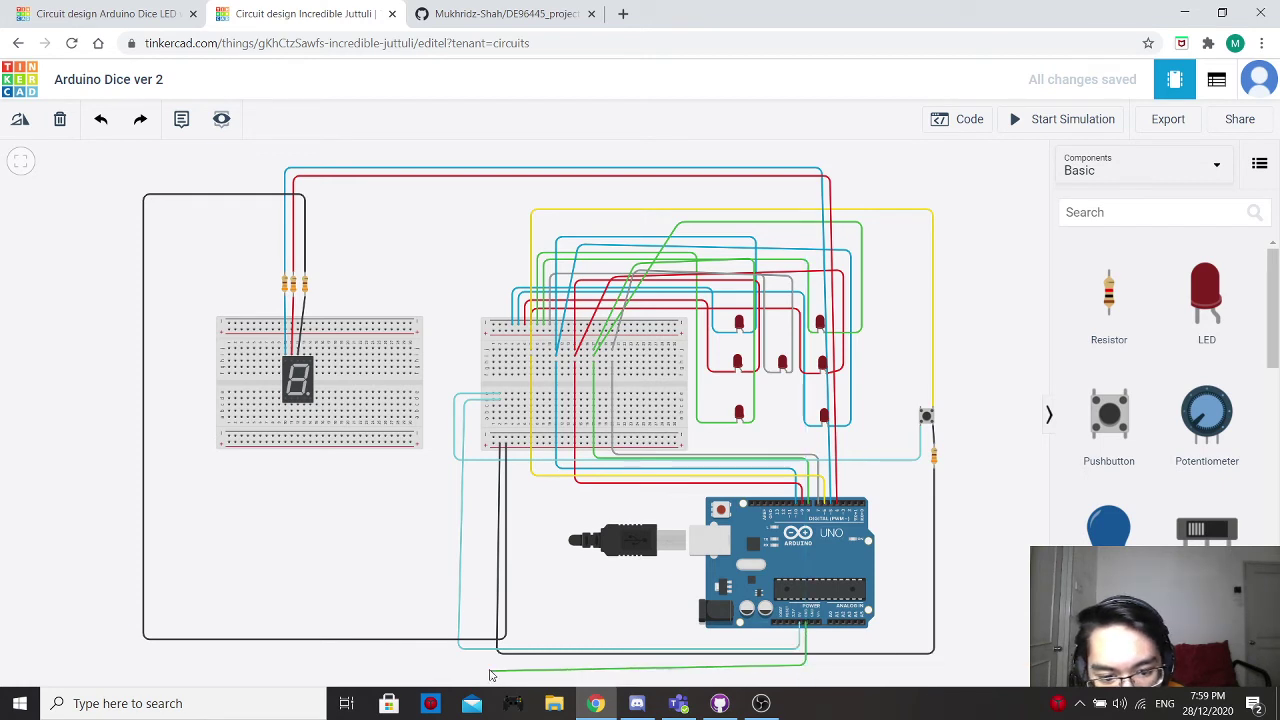
click(483, 665)
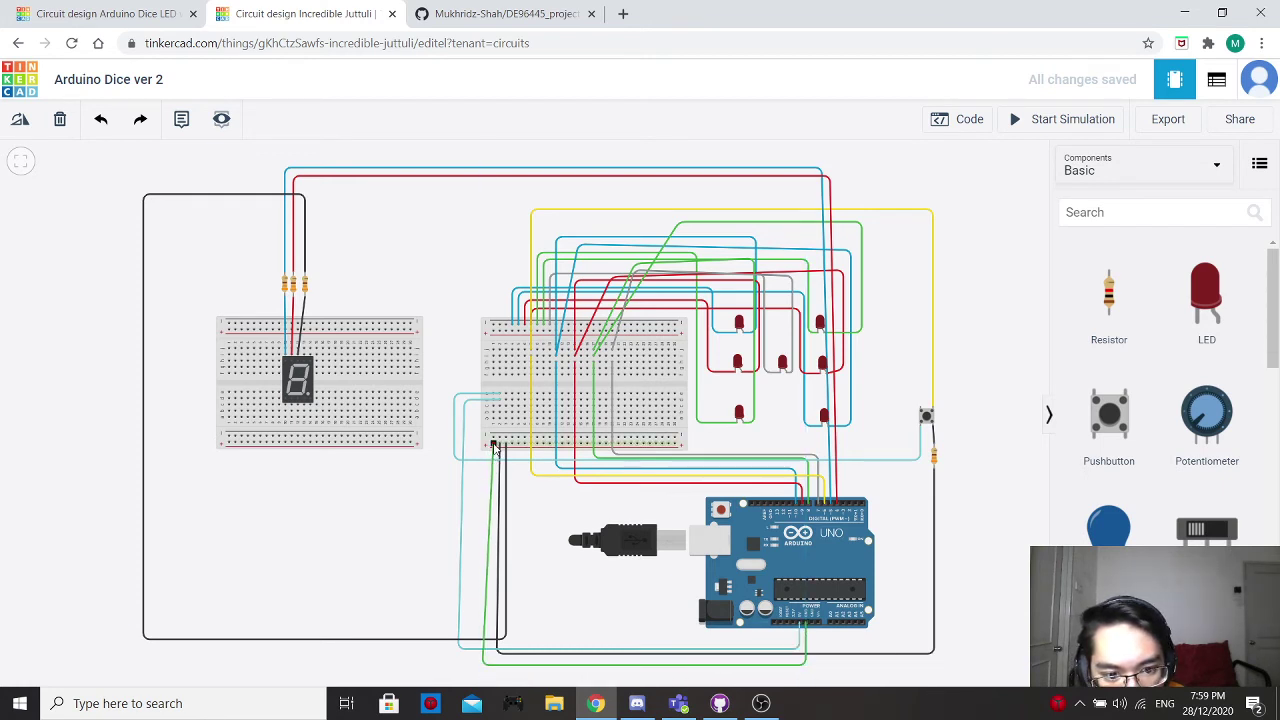
click(493, 444)
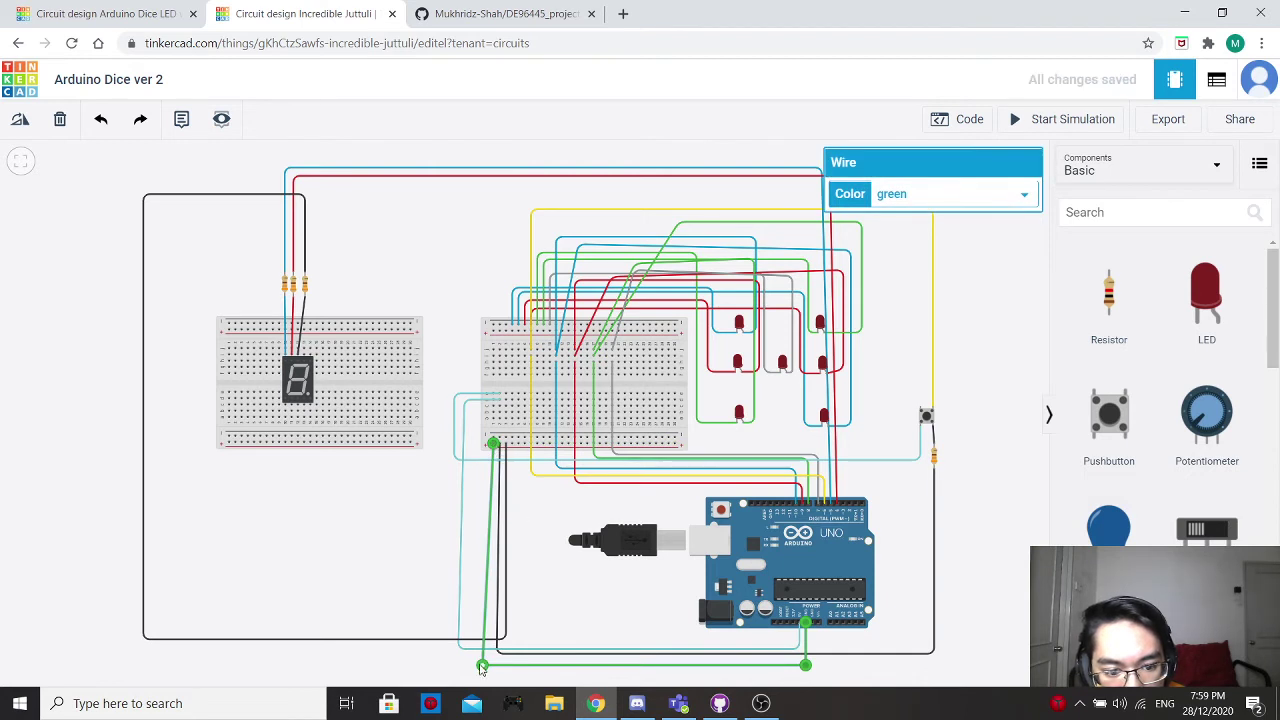
drag(481, 669, 488, 669)
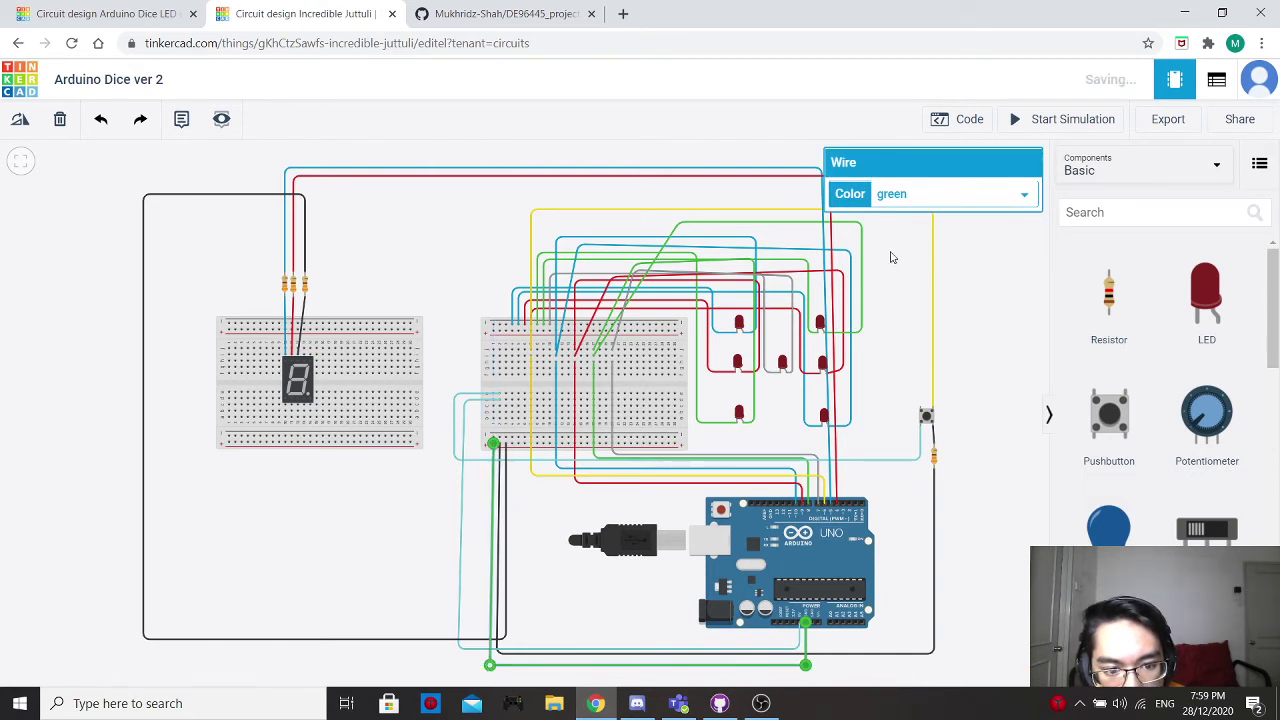
click(910, 194)
click(892, 209)
click(580, 626)
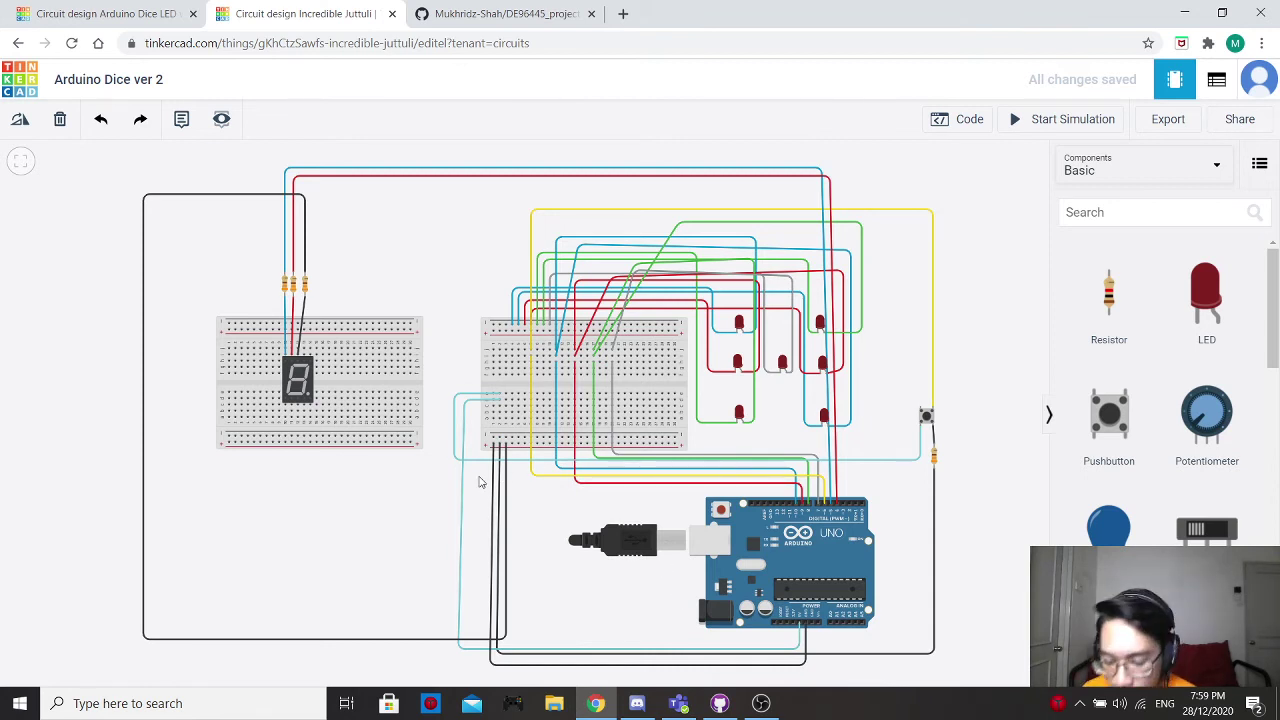
Add a fourth resistor immediately right of the third one above the display and set its resistance to 330 Ω.
click(1108, 300)
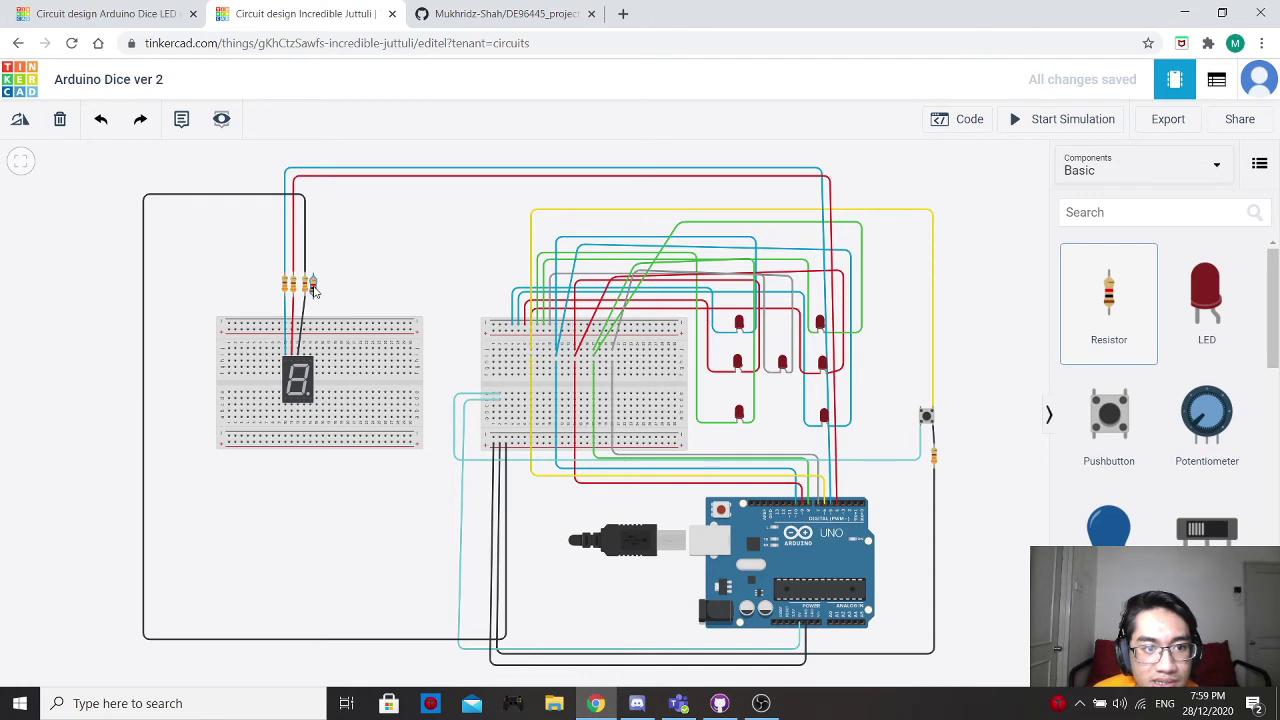
click(314, 296)
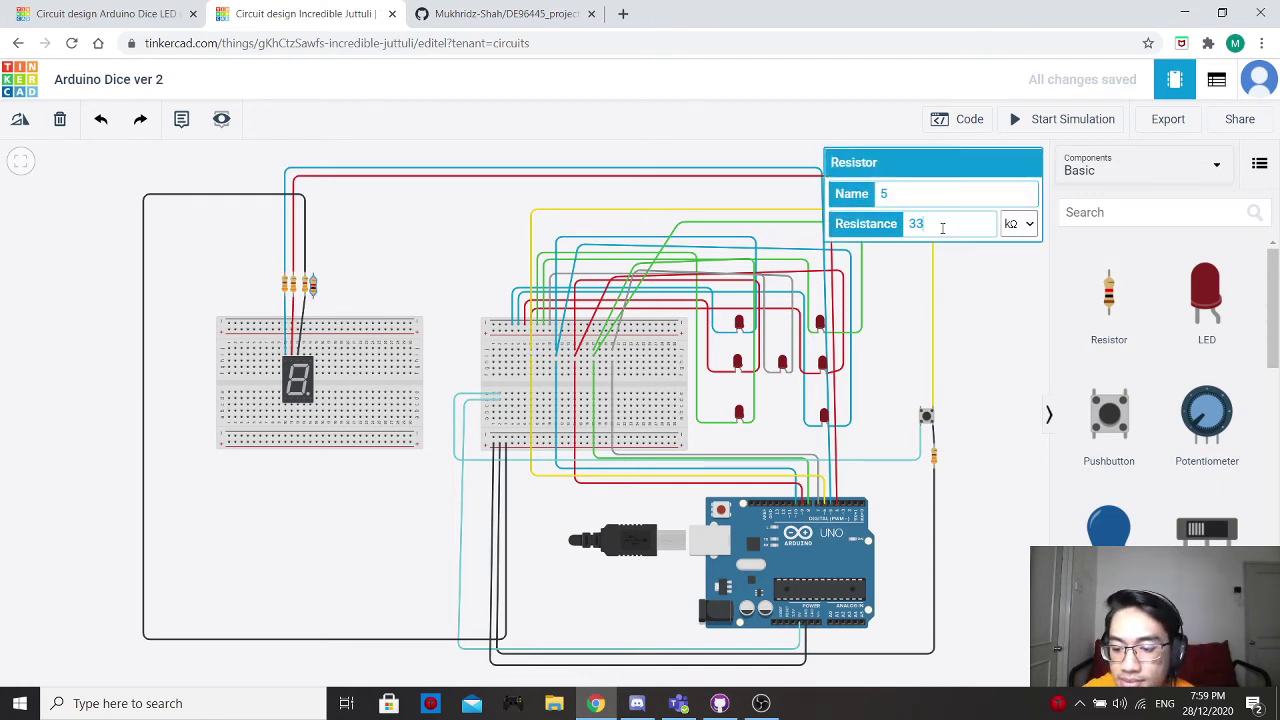
click(1010, 228)
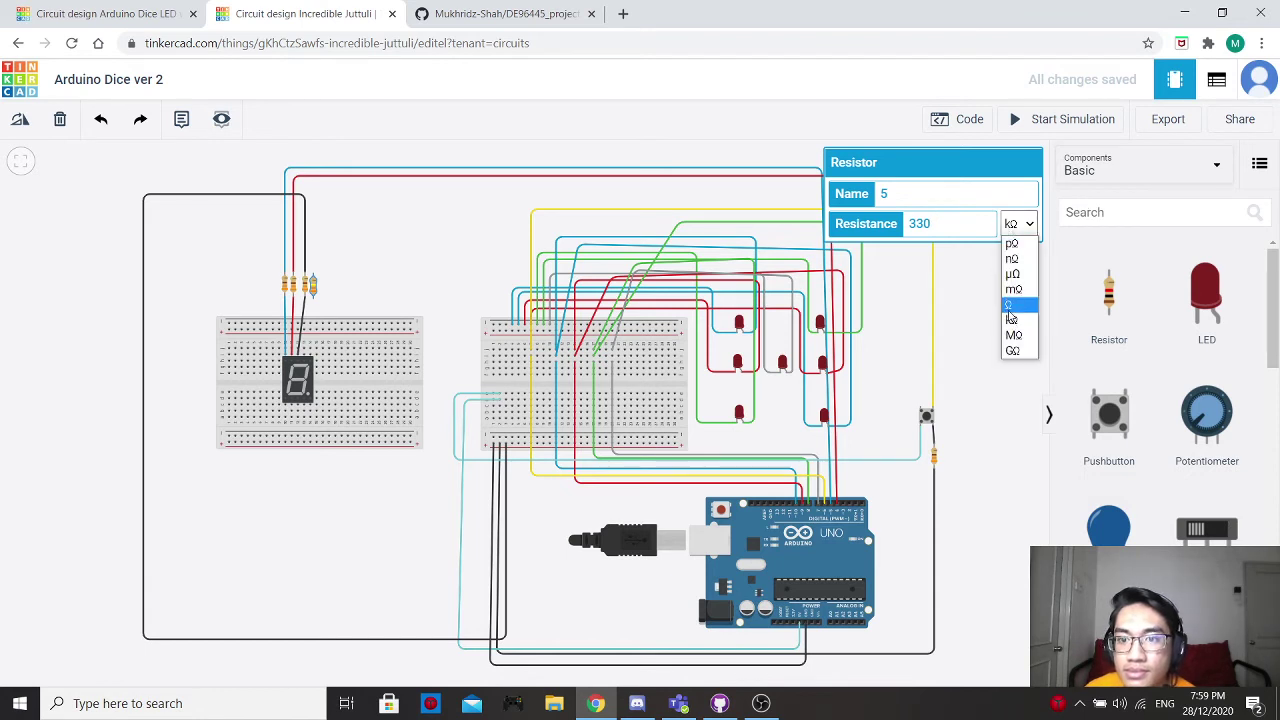
click(1012, 309)
Wire the fourth resistor to the display's fourth upper pin and over the circuit to the Arduino digital pin immediately right of the red wire, in green.
click(313, 295)
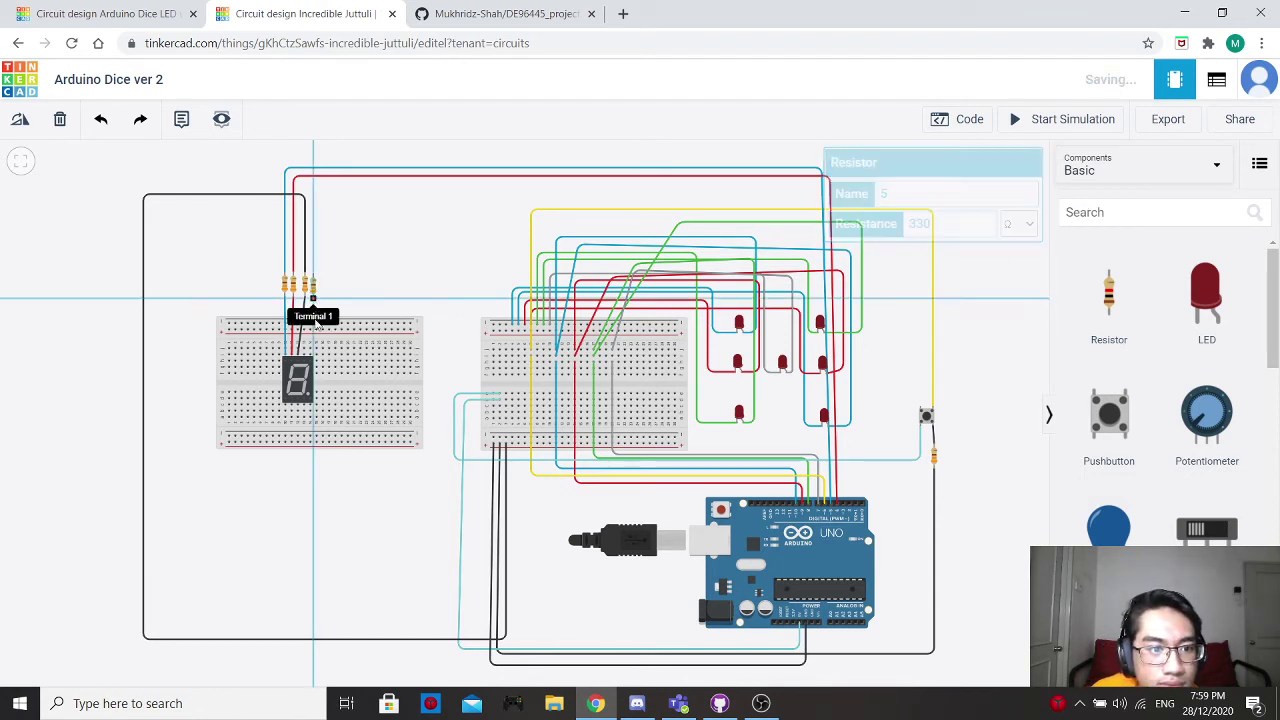
click(305, 360)
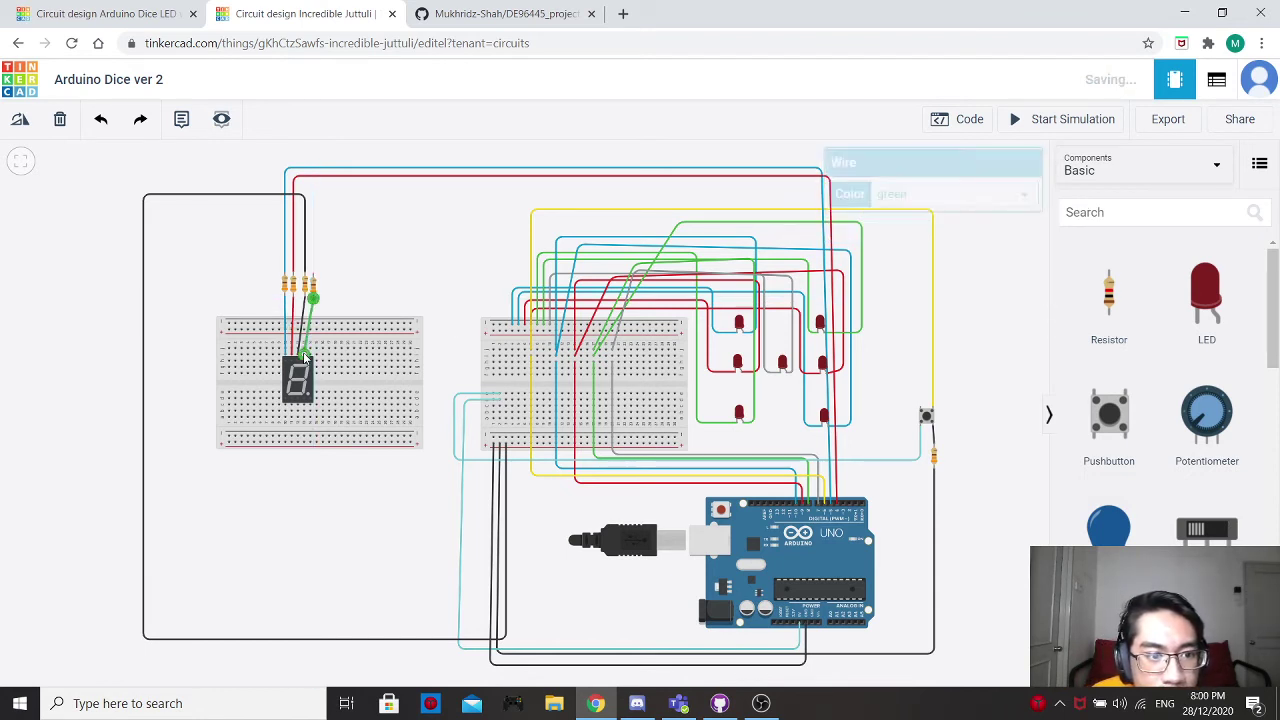
click(313, 282)
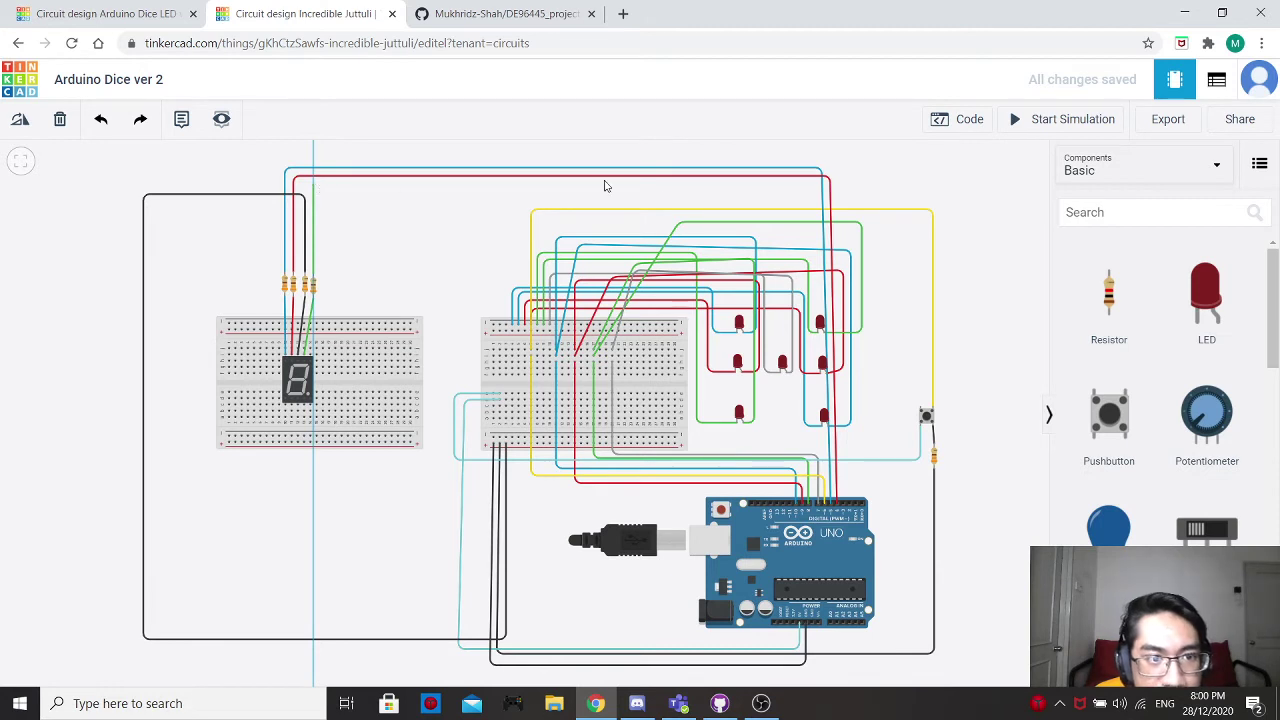
click(851, 186)
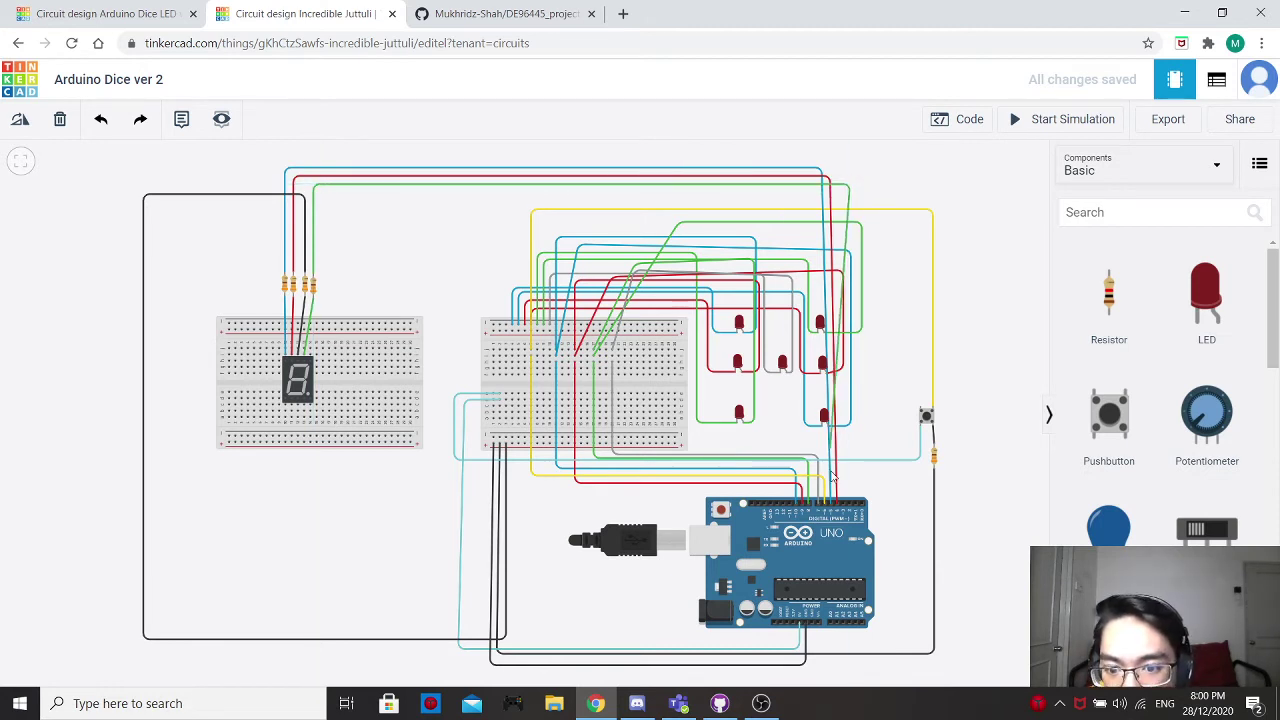
click(843, 504)
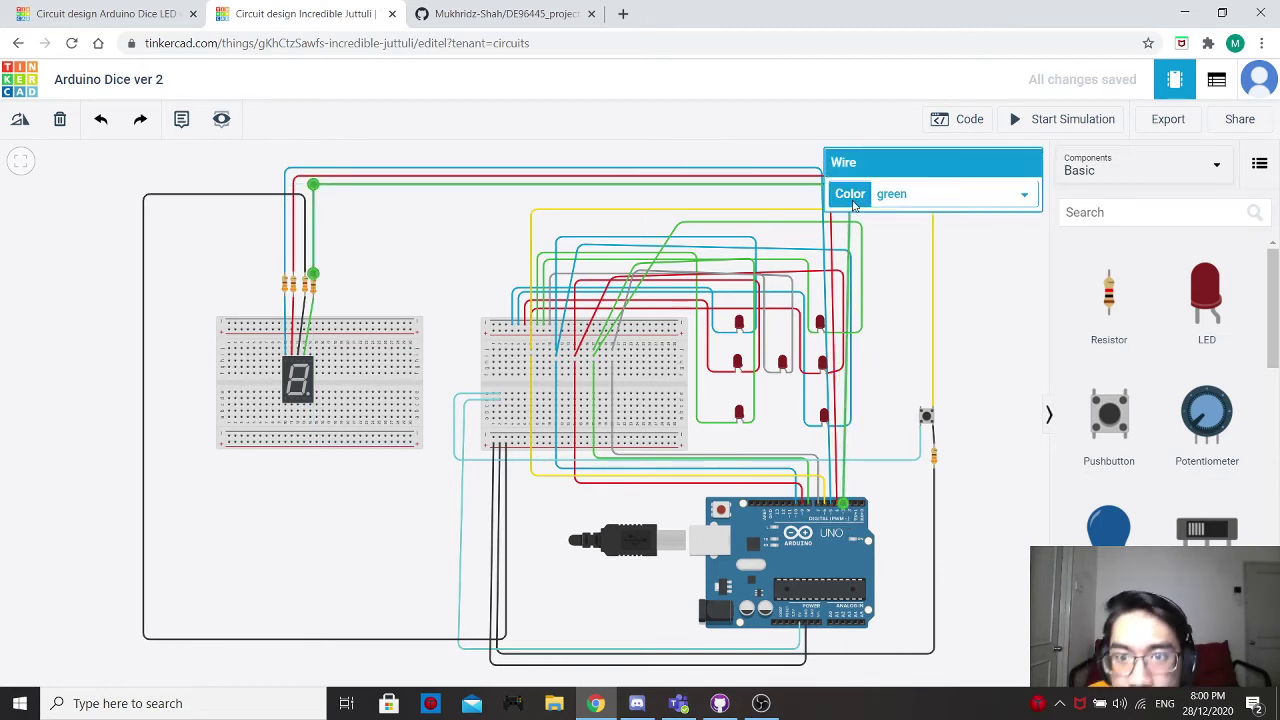
click(743, 201)
click(848, 193)
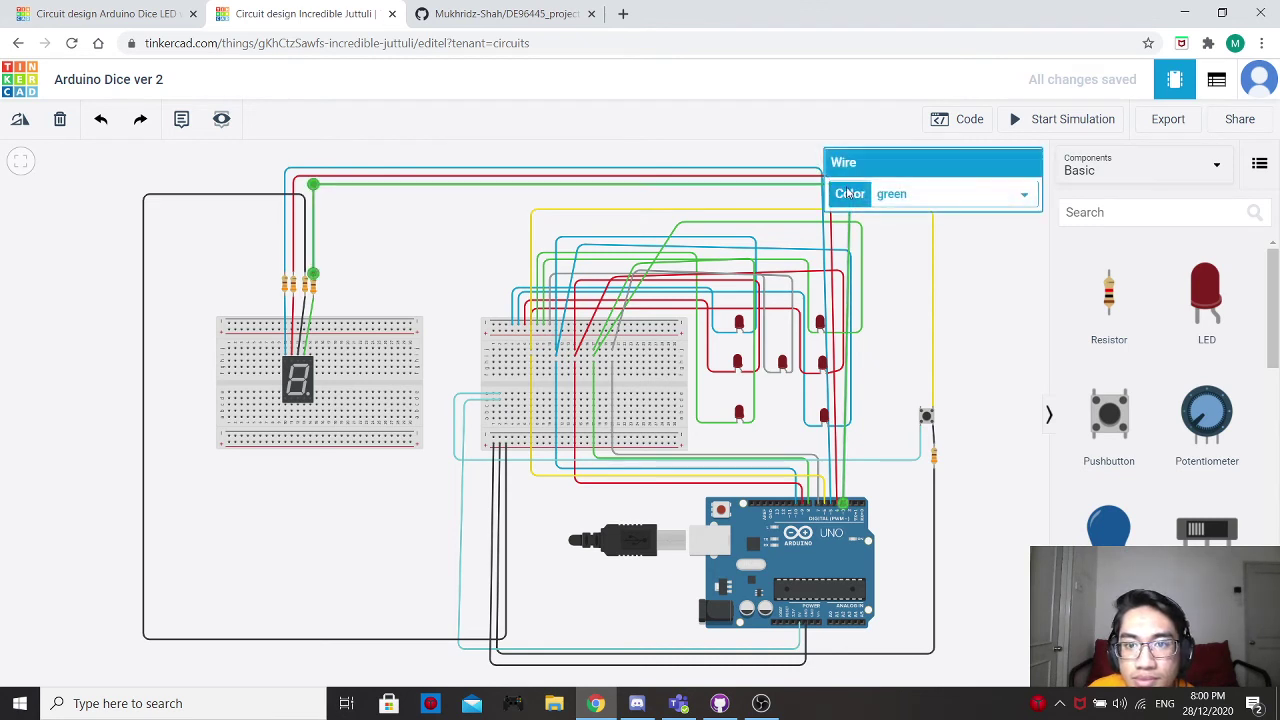
click(779, 196)
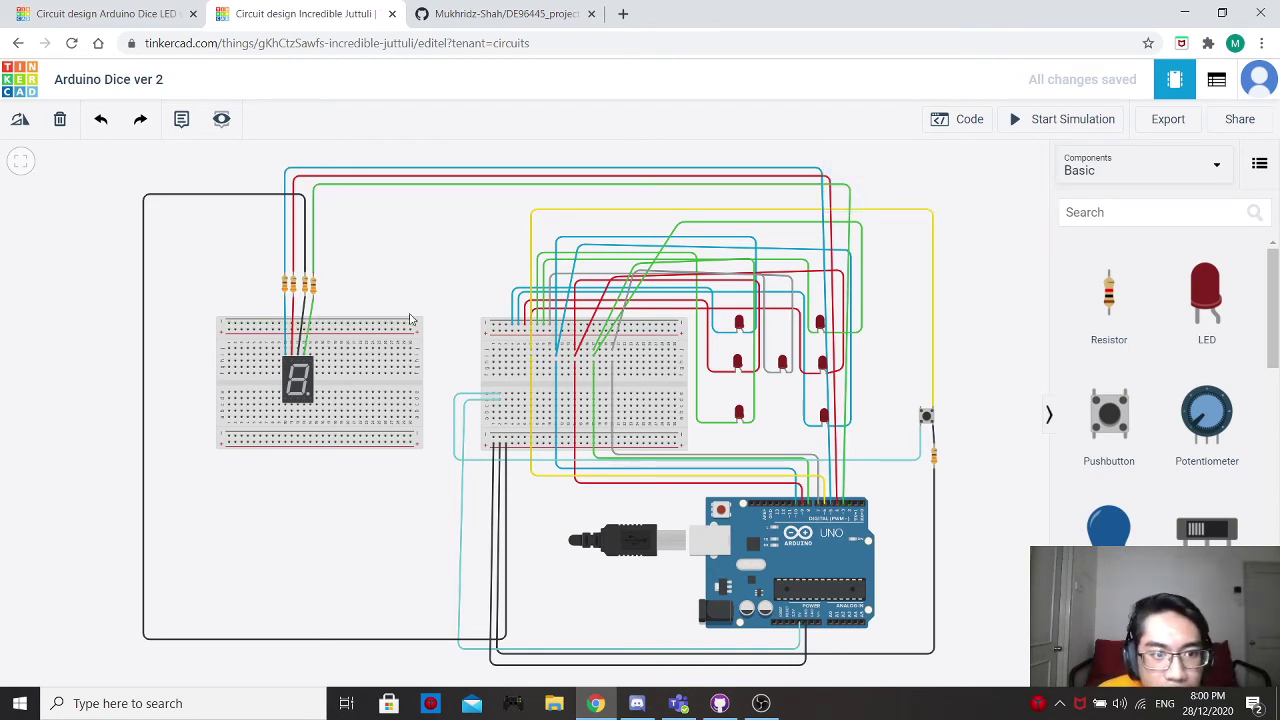
Add a fifth resistor right of the fourth, wire its Terminal 1 to the display's last upper pin and color the wire orange.
drag(1100, 300, 323, 286)
click(322, 310)
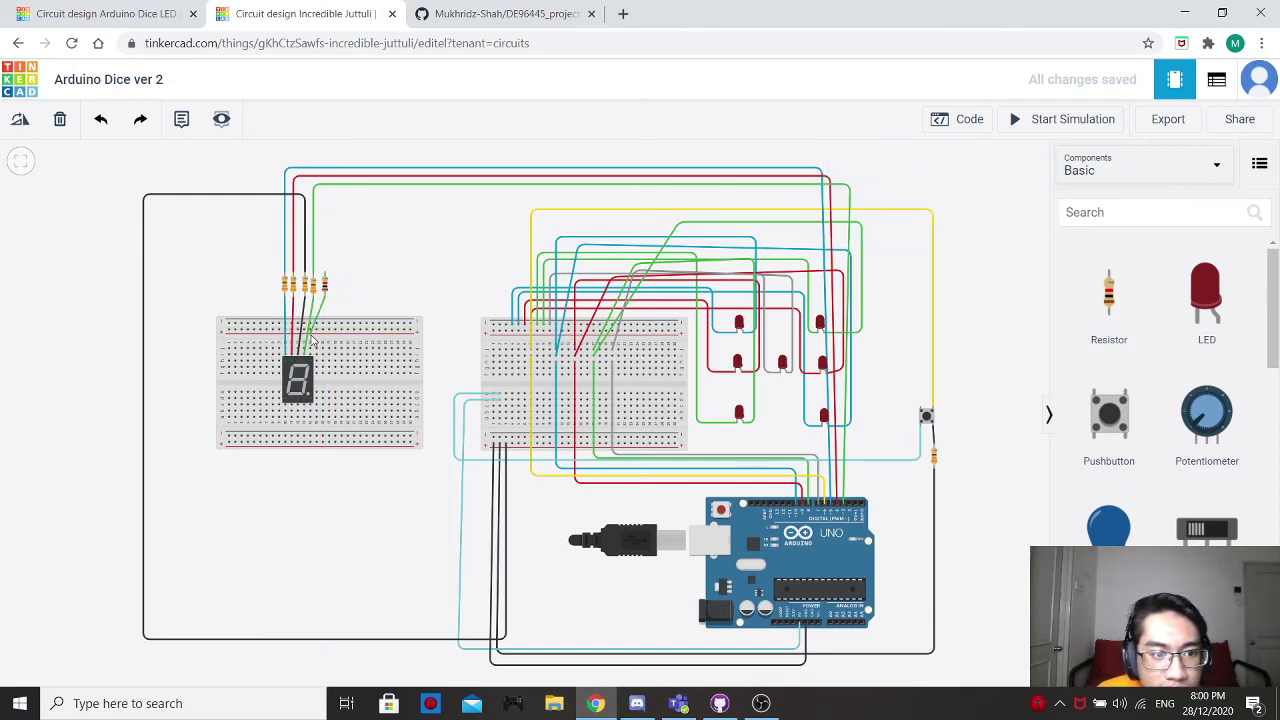
click(311, 355)
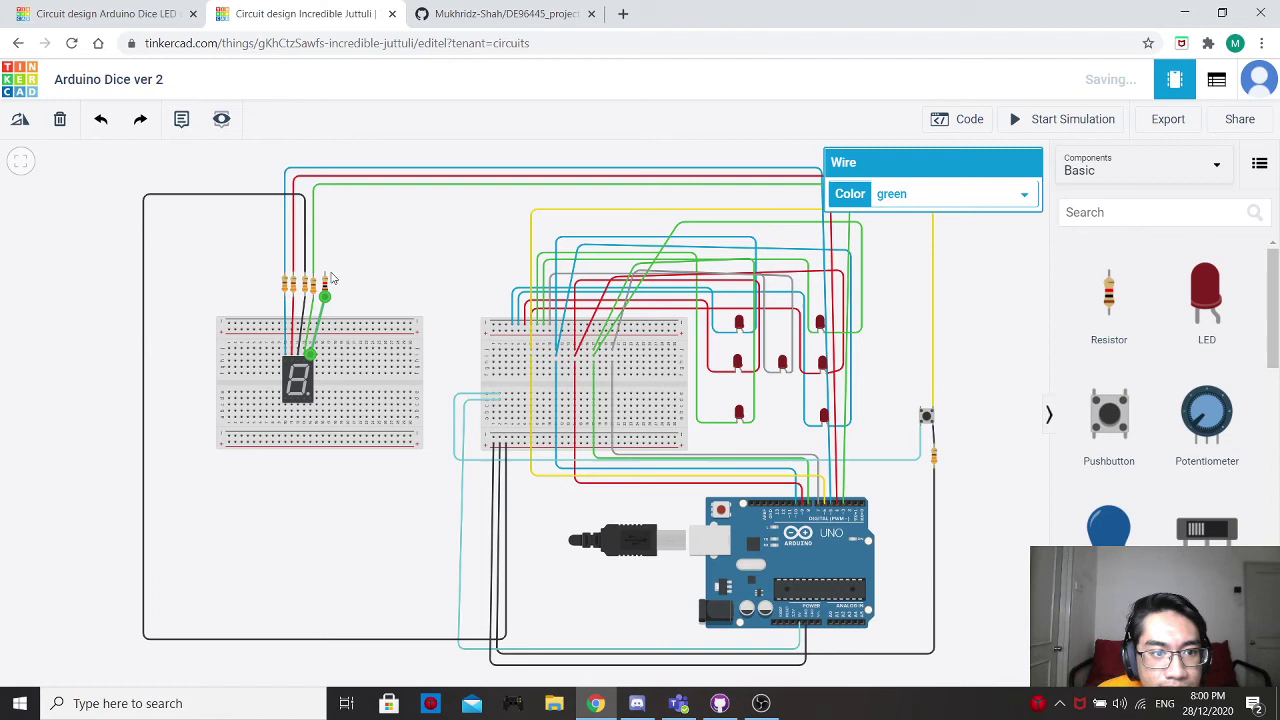
click(910, 193)
click(912, 245)
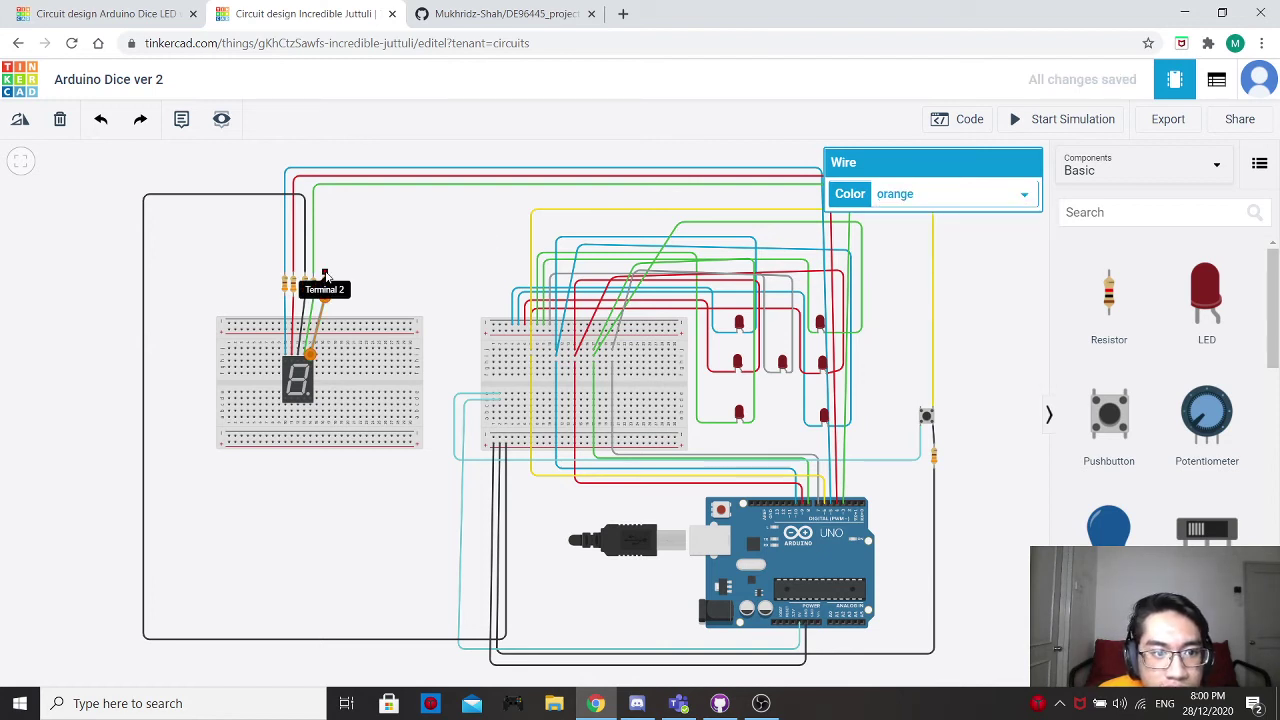
Wire the fifth resistor's Terminal 2 over the circuit to the Arduino digital pin immediately right of the green wire and color it orange.
click(325, 277)
click(325, 198)
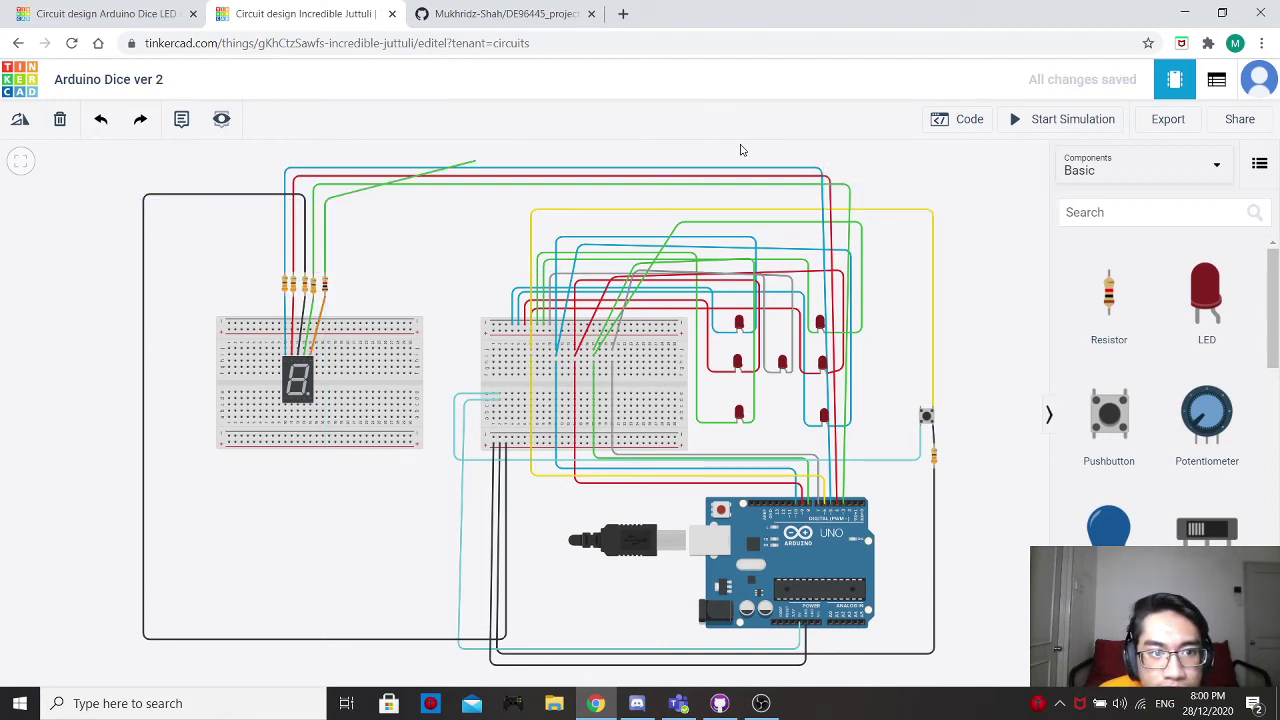
click(874, 202)
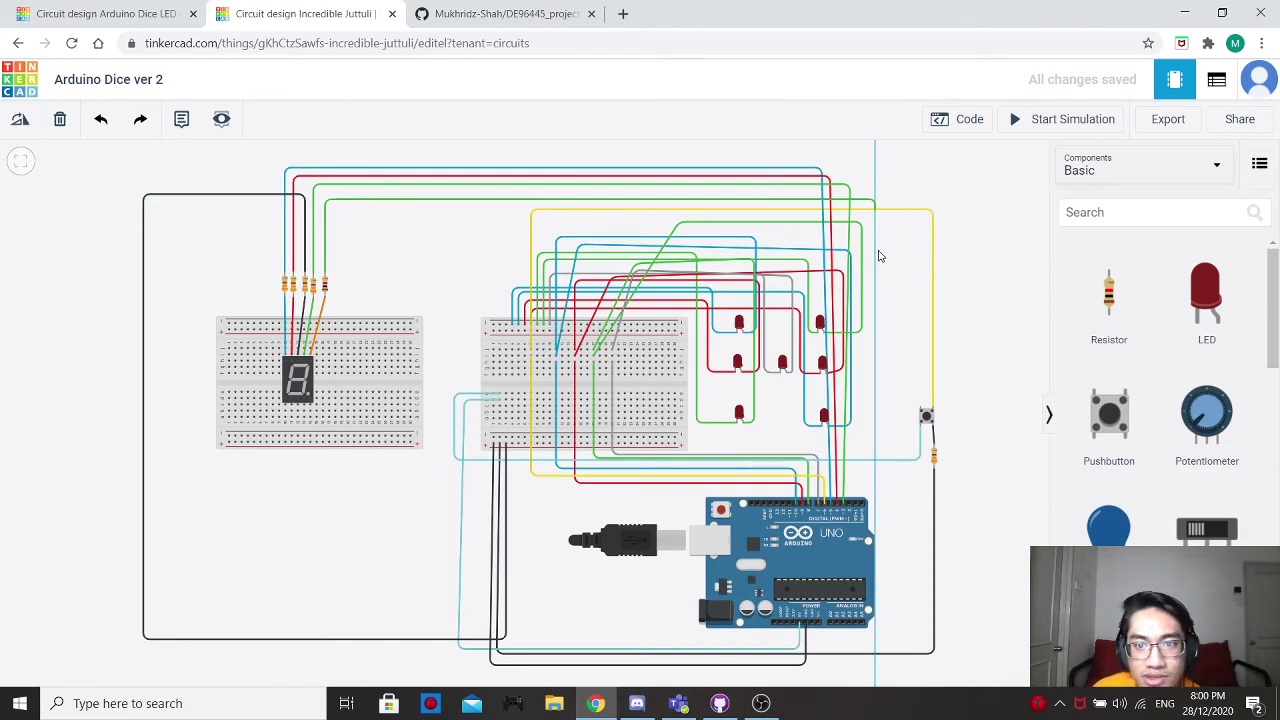
click(852, 508)
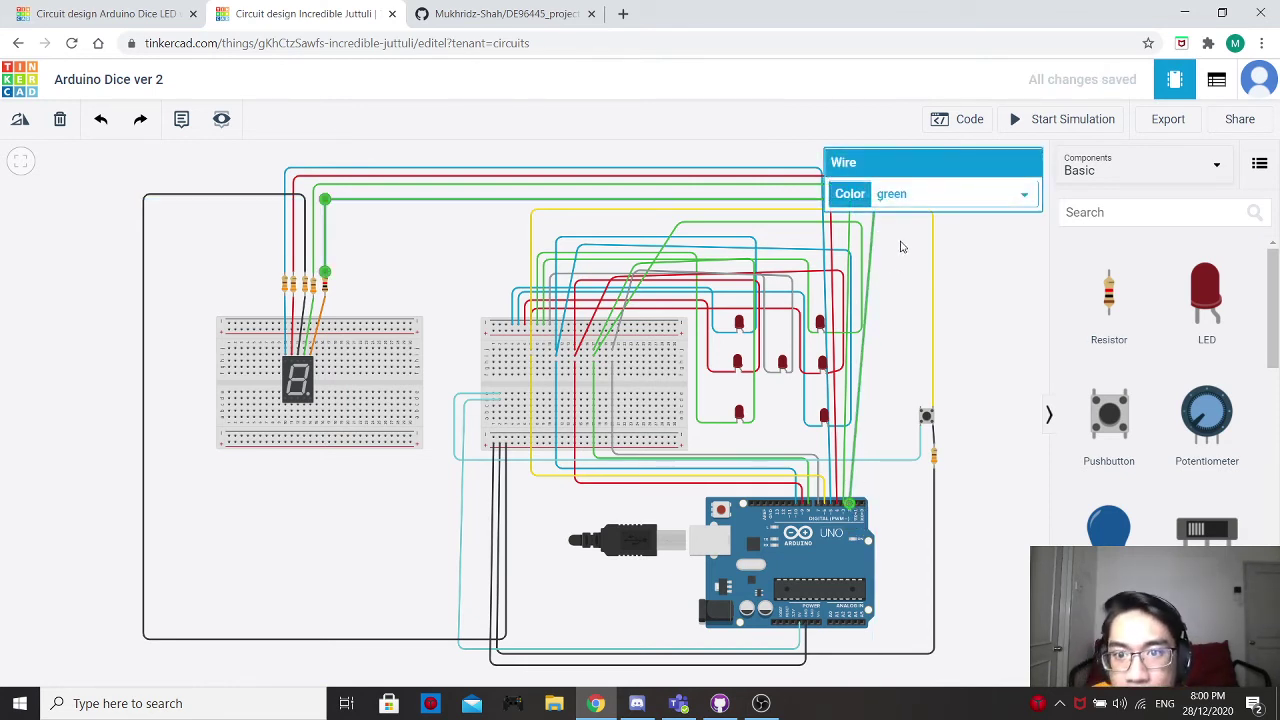
click(905, 200)
click(910, 244)
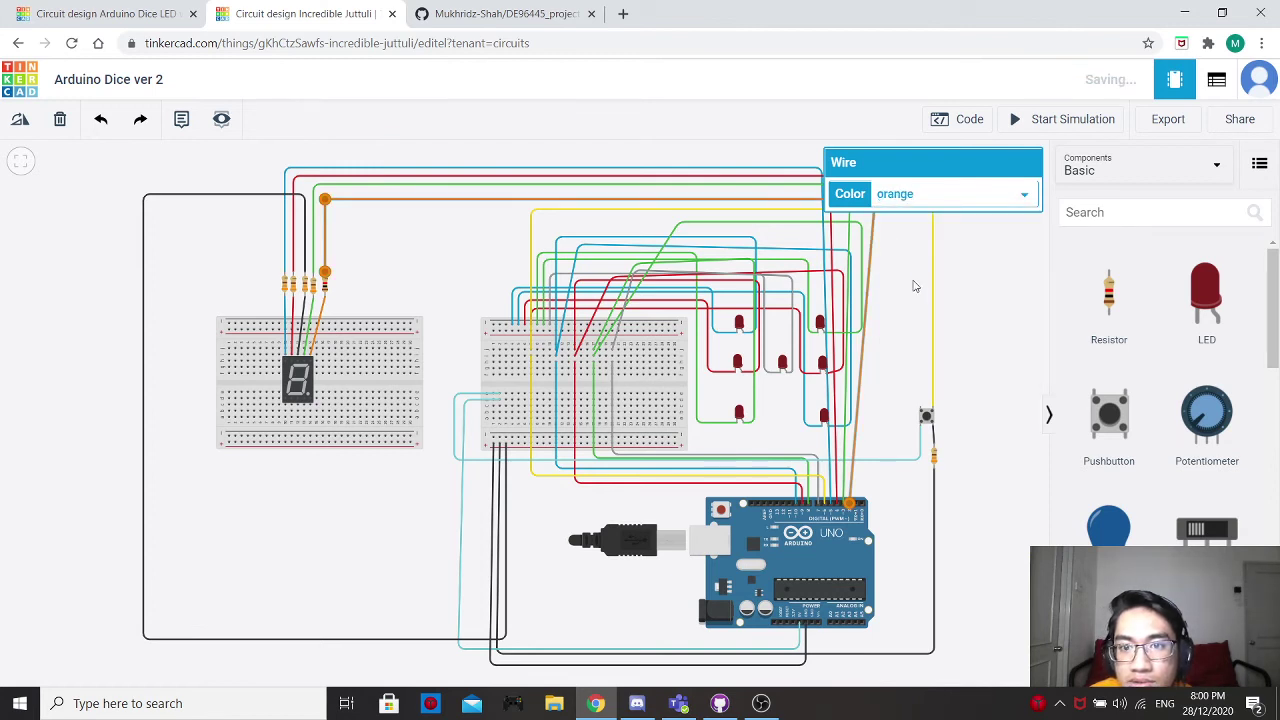
click(913, 284)
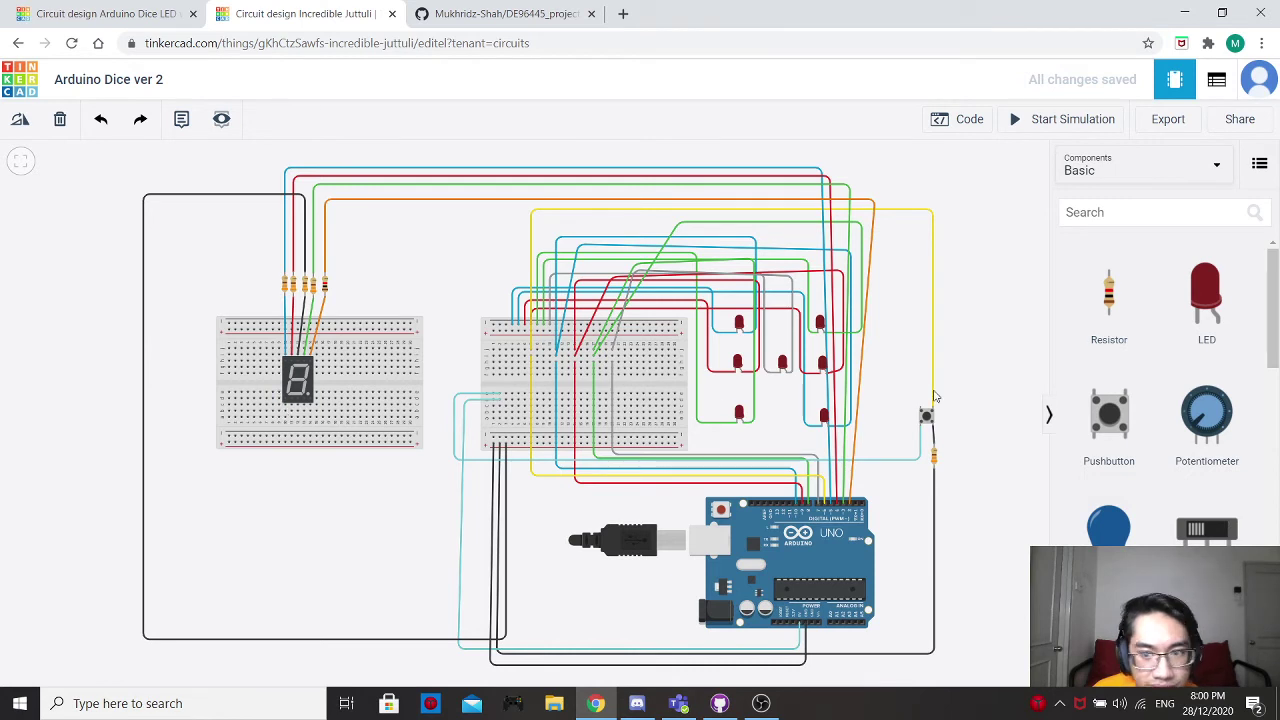
Place a new resistor just below the left breadboard, under the display's first lower pin.
drag(1117, 283, 372, 484)
key(Delete)
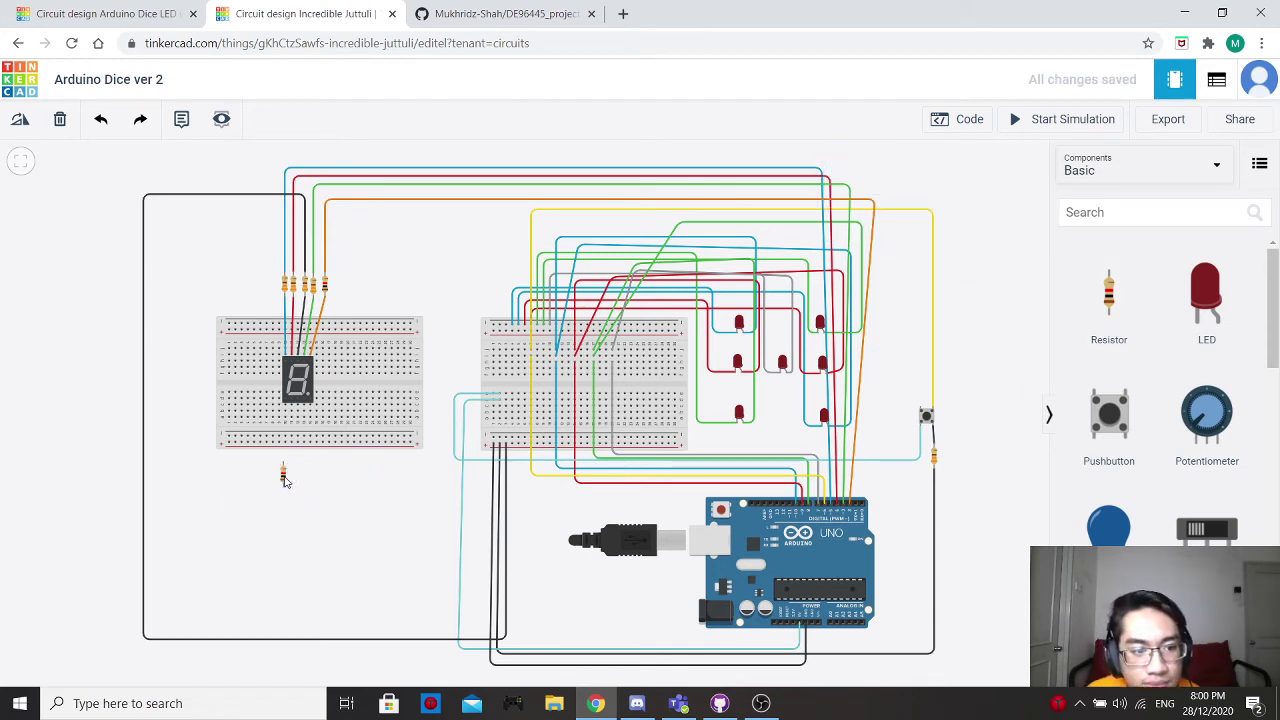
click(284, 477)
Set the resistance of the fifth resistor above the display to 330 Ω.
click(324, 286)
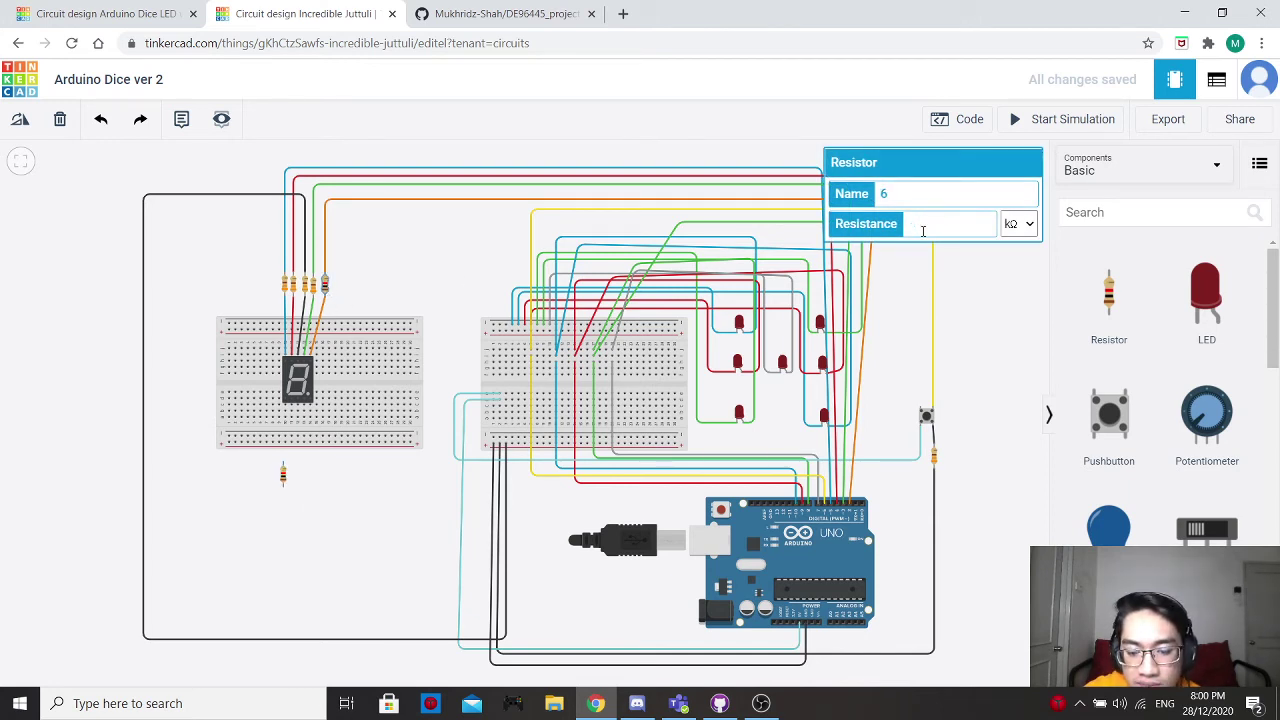
text(330)
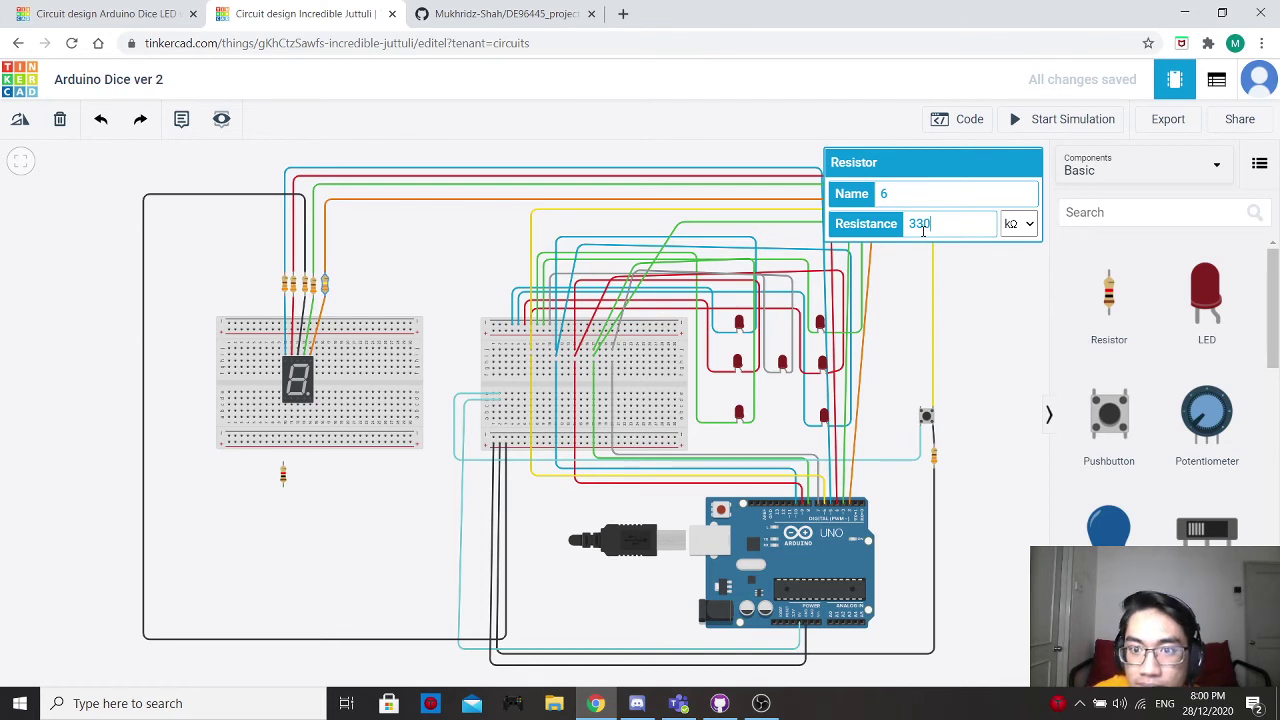
click(1019, 224)
click(1012, 296)
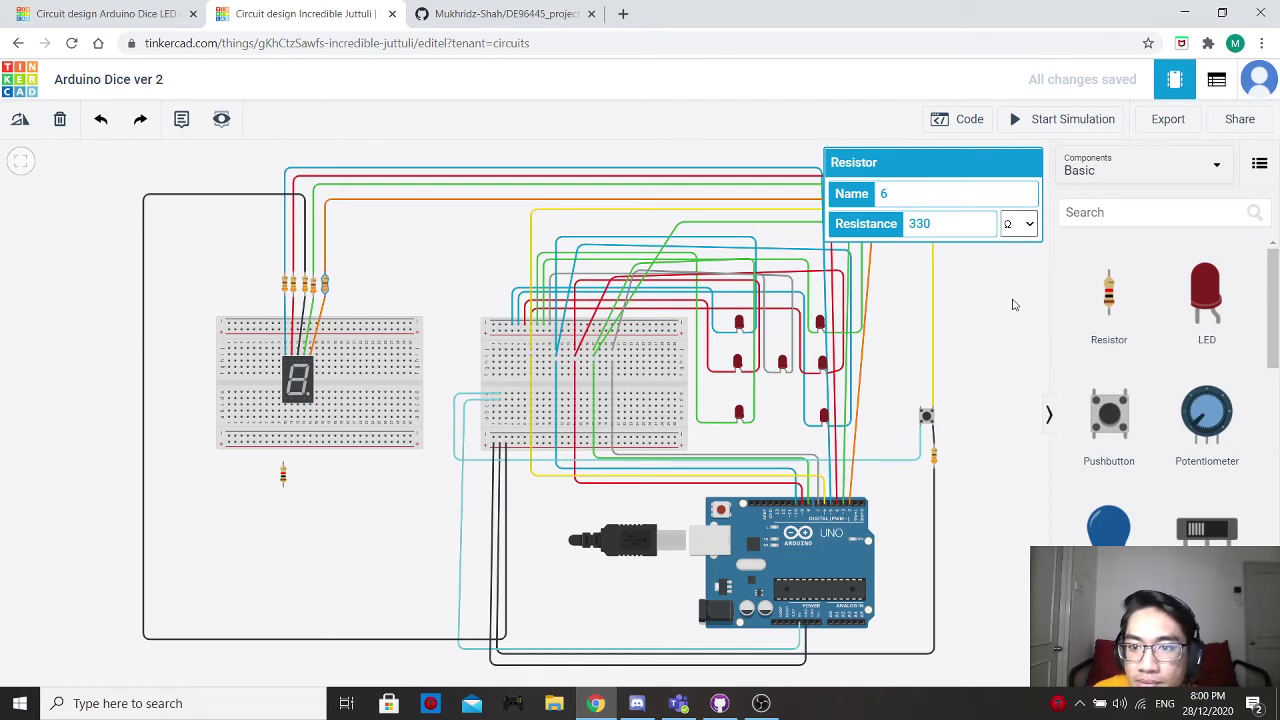
click(325, 519)
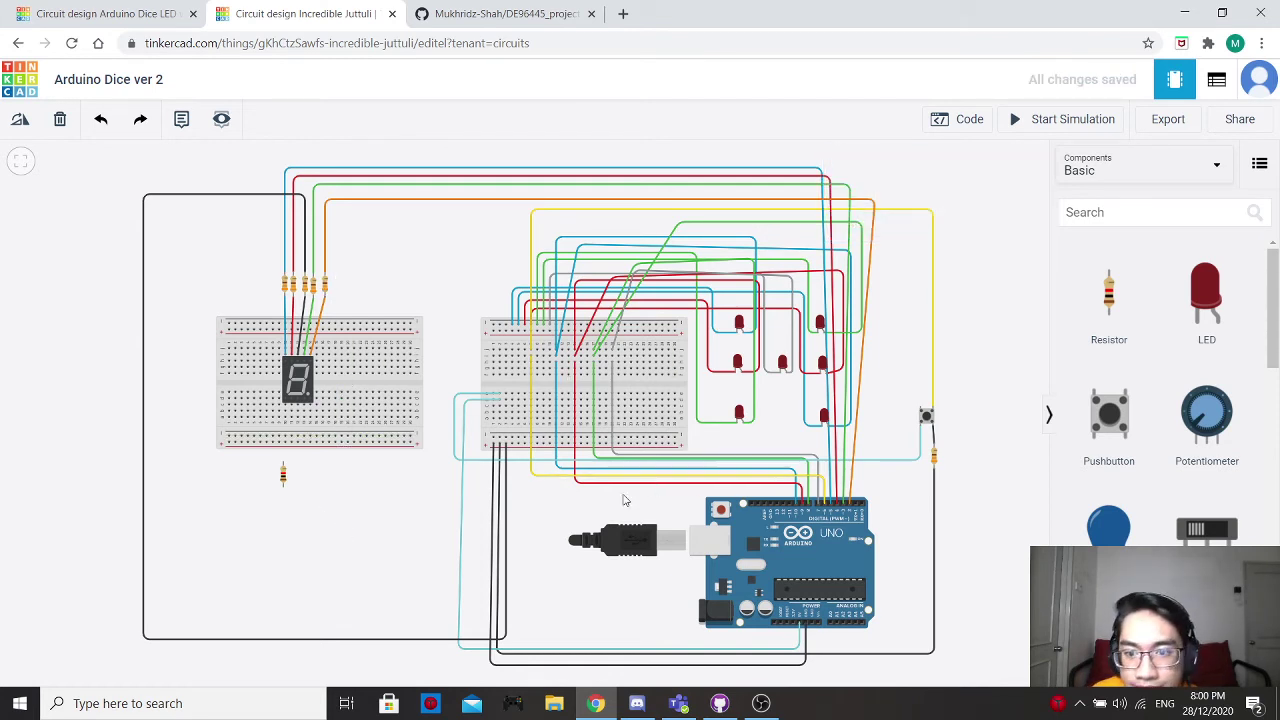
Set the resistance of the resistor below the left breadboard to 330 Ω.
click(283, 475)
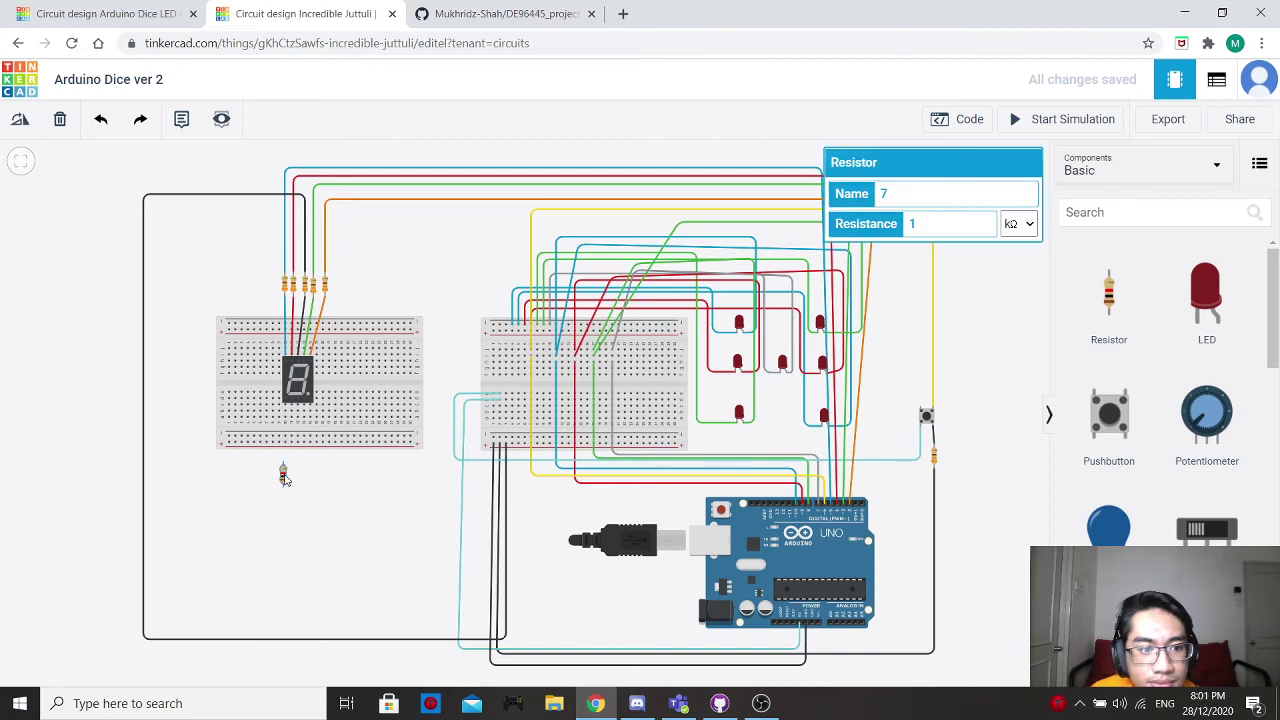
click(1017, 224)
click(1012, 296)
click(967, 225)
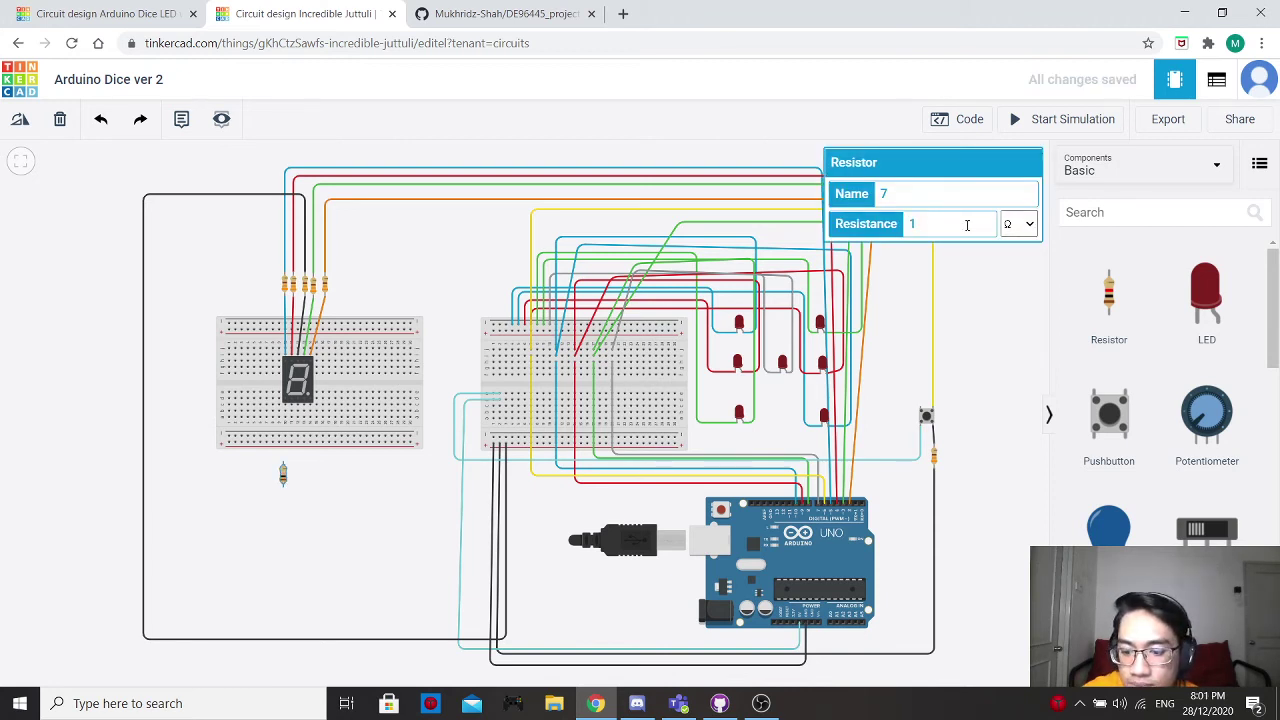
text(330)
click(990, 296)
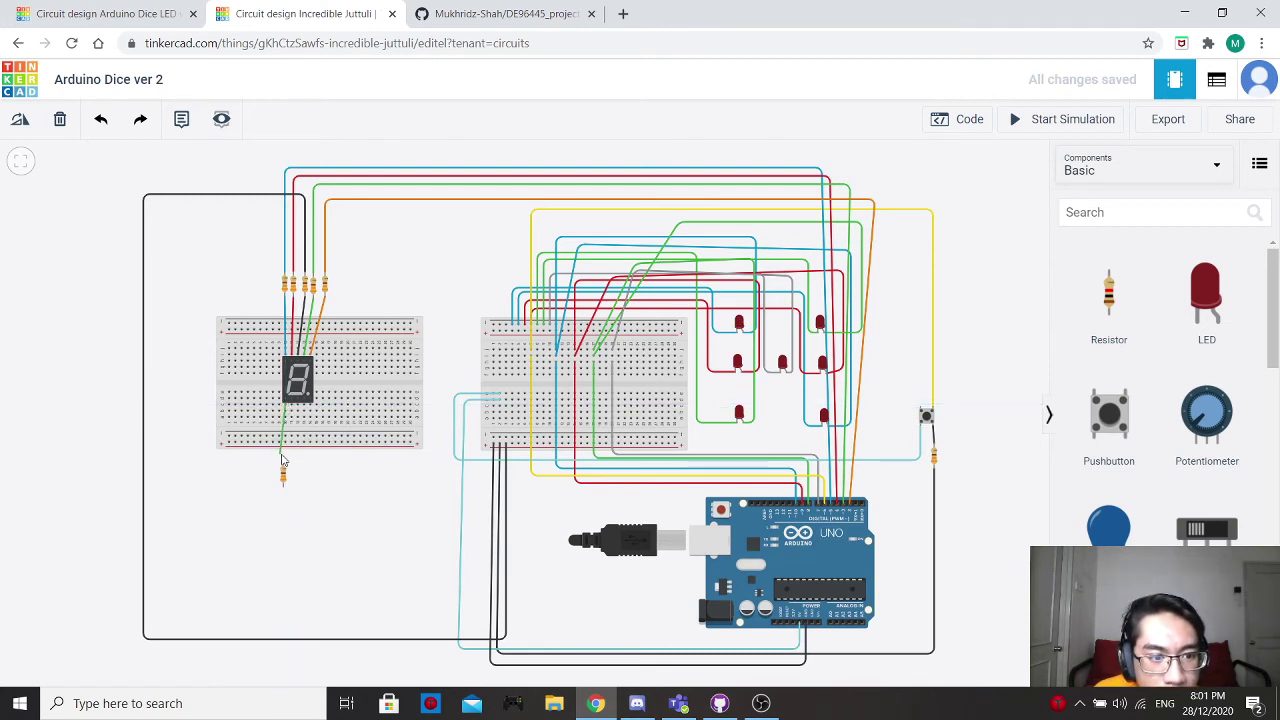
Wire the display's first lower pin to the upper end of the resistor below the breadboard and color the wire white.
click(285, 405)
click(283, 462)
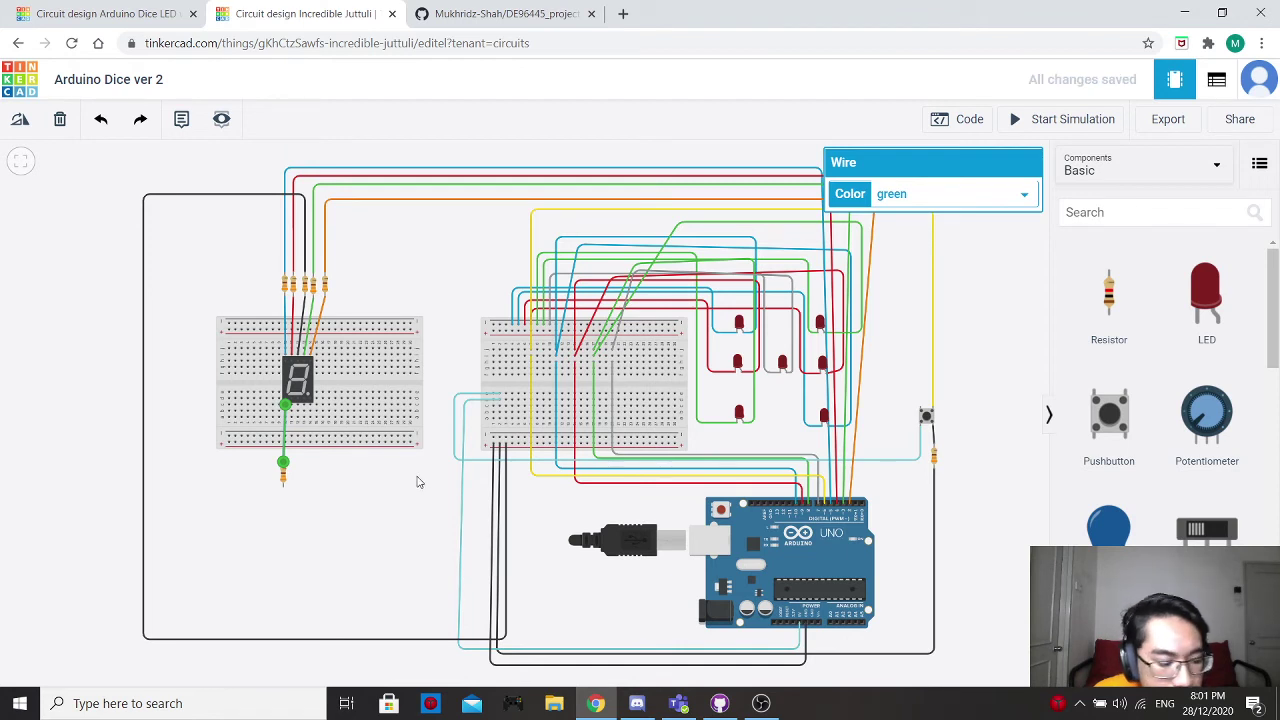
click(936, 192)
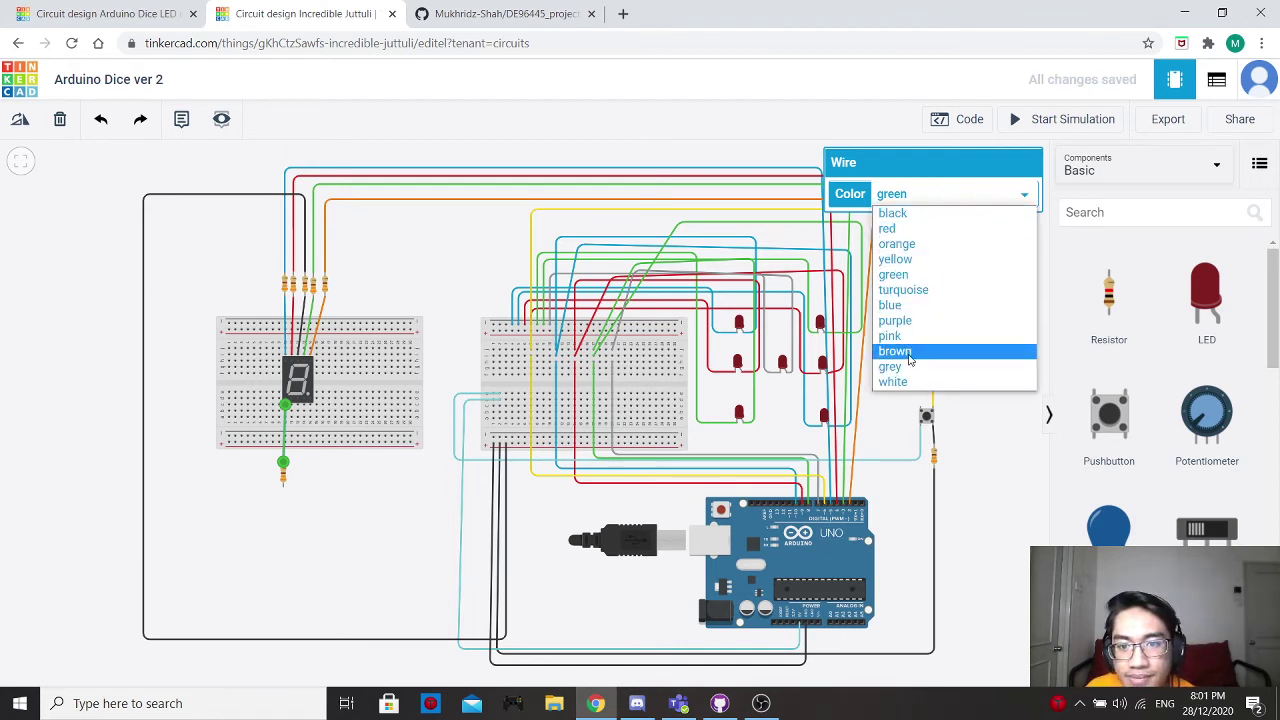
click(893, 382)
click(290, 502)
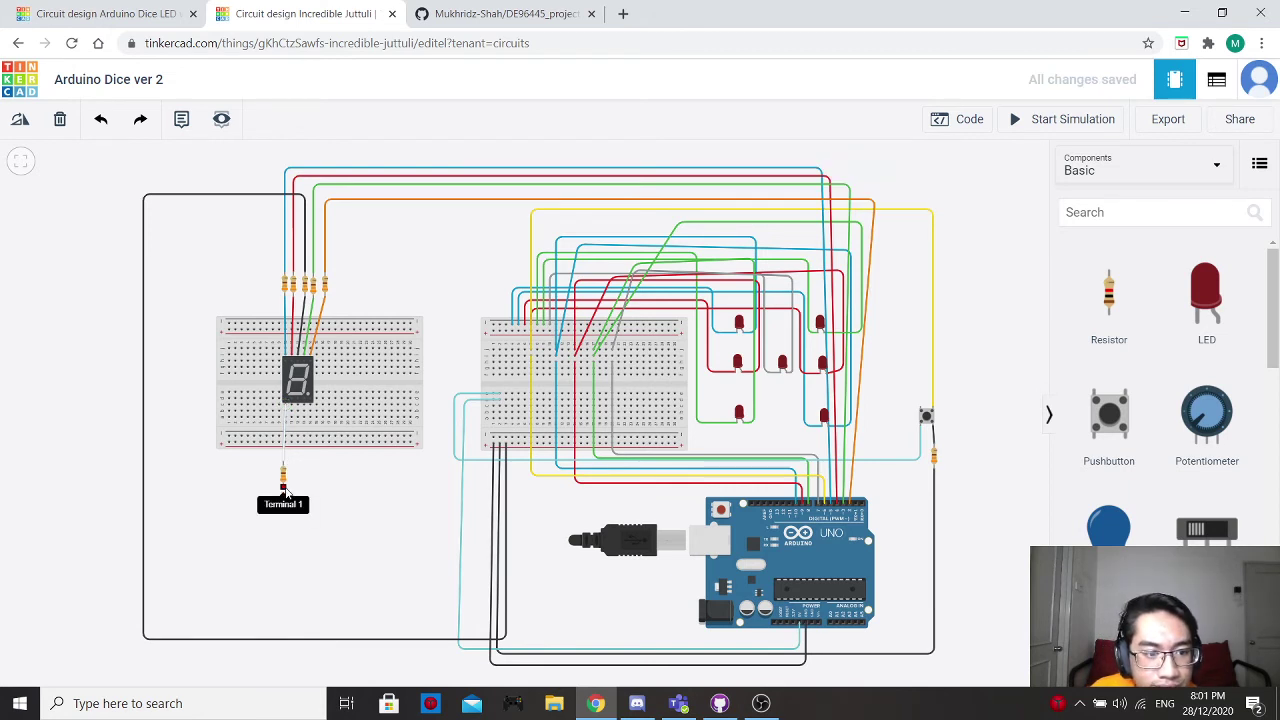
Wire the lower resistor's Terminal 1 to the Arduino digital pin two places left of the blue wire and color the wire white.
click(284, 487)
click(284, 519)
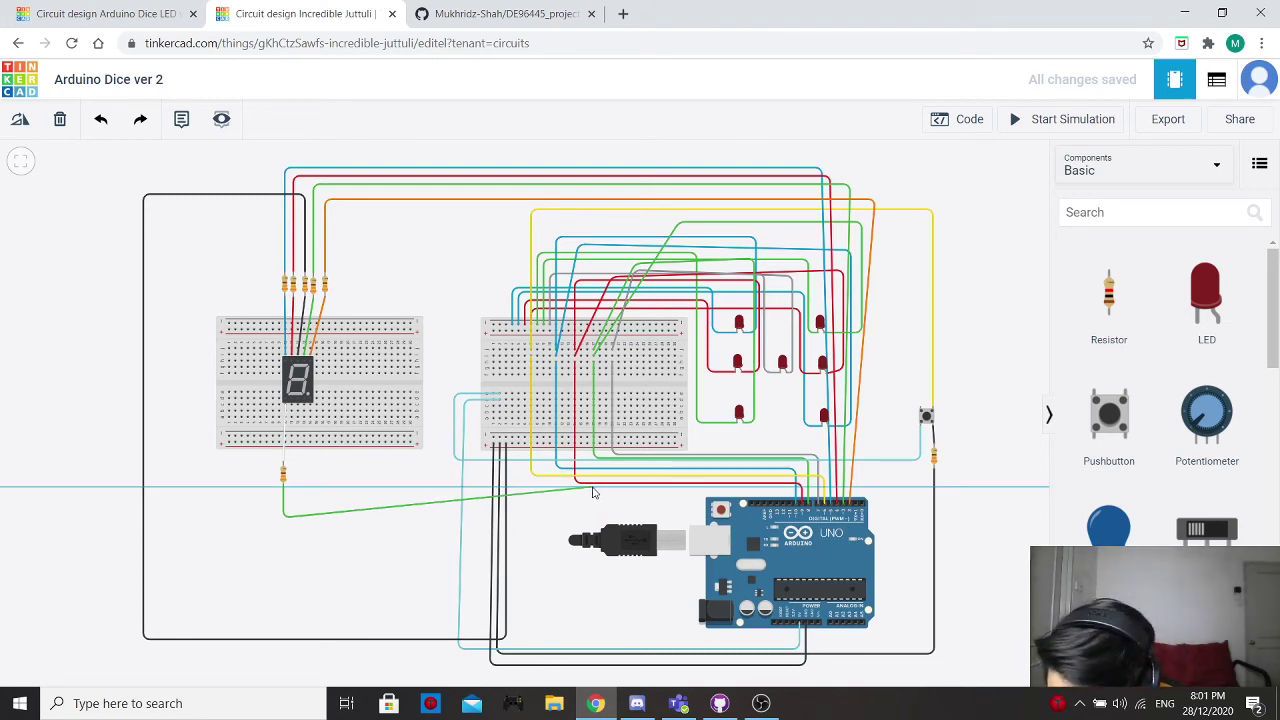
click(785, 509)
click(951, 193)
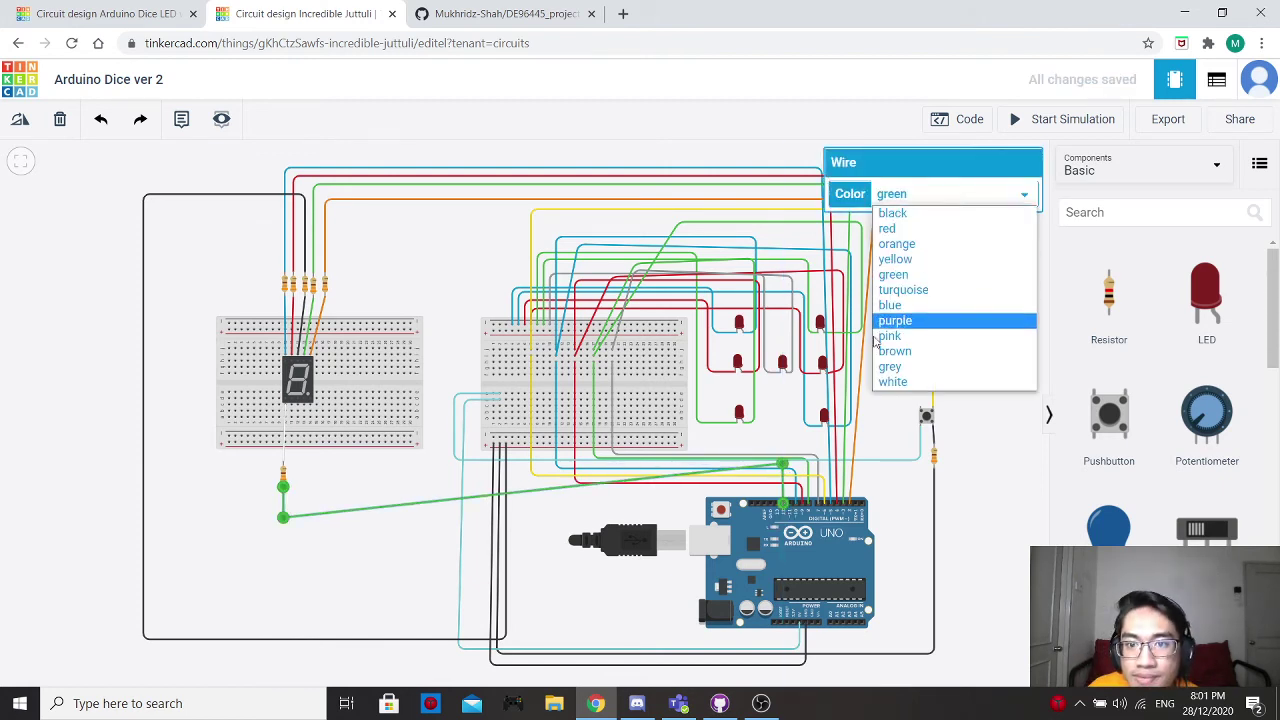
click(900, 383)
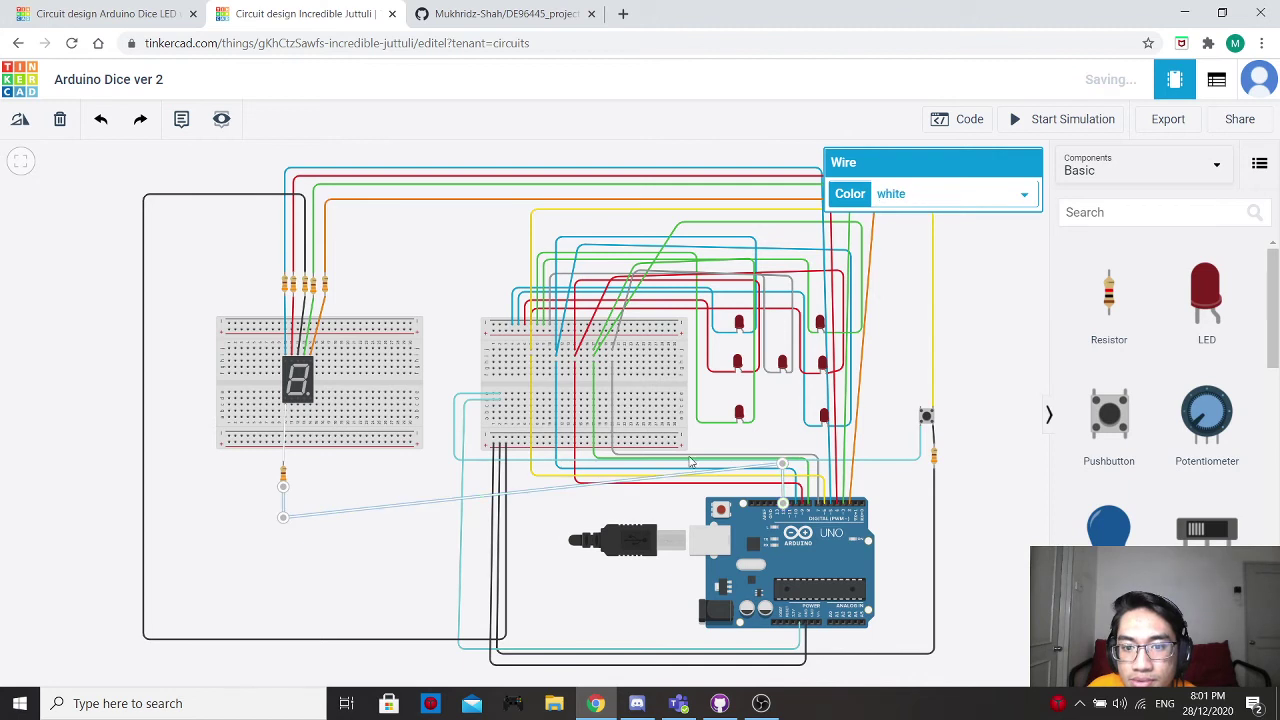
click(527, 526)
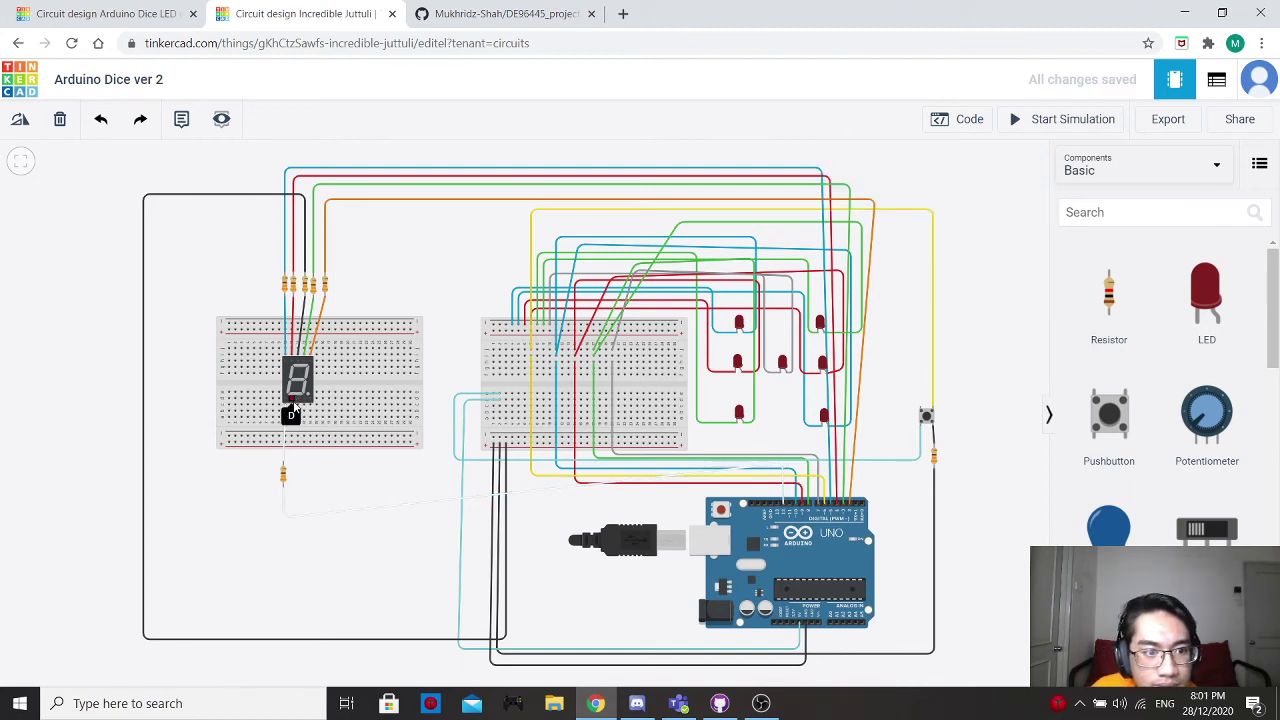
Add a second resistor immediately right of the first one below the left breadboard and set its resistance to 330 Ω.
click(1109, 300)
drag(518, 440, 294, 478)
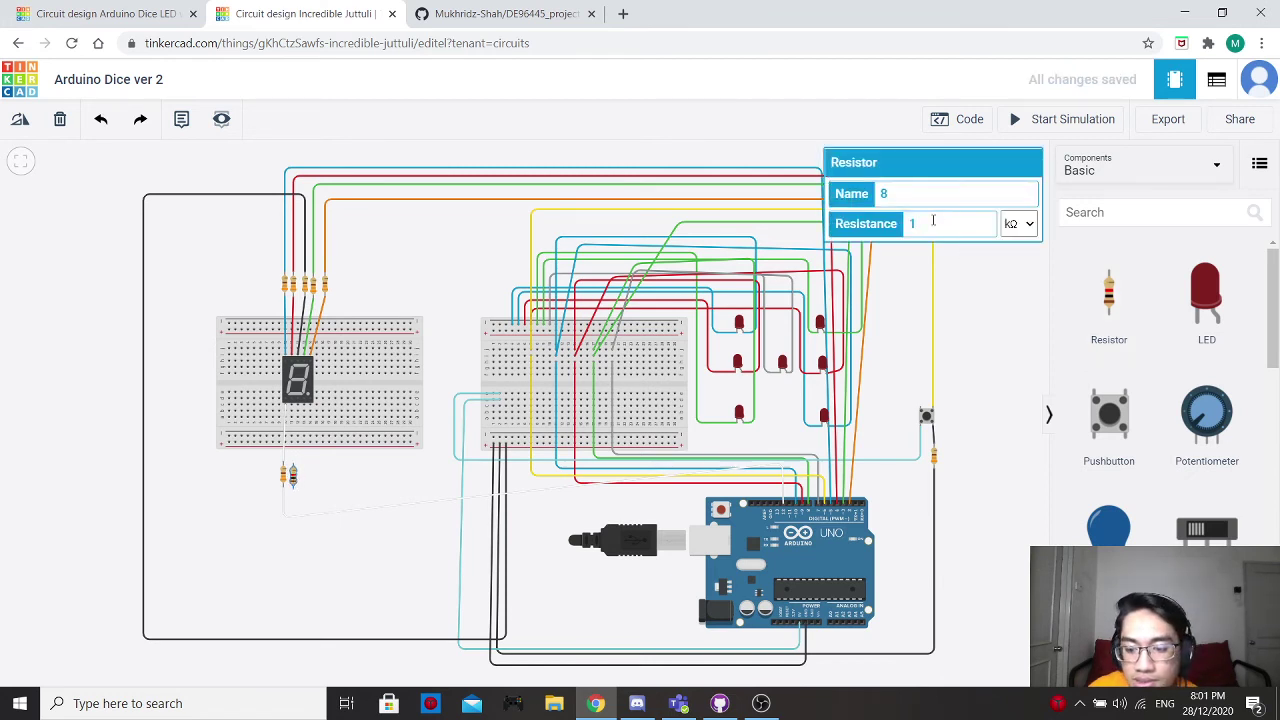
click(1019, 224)
click(1010, 304)
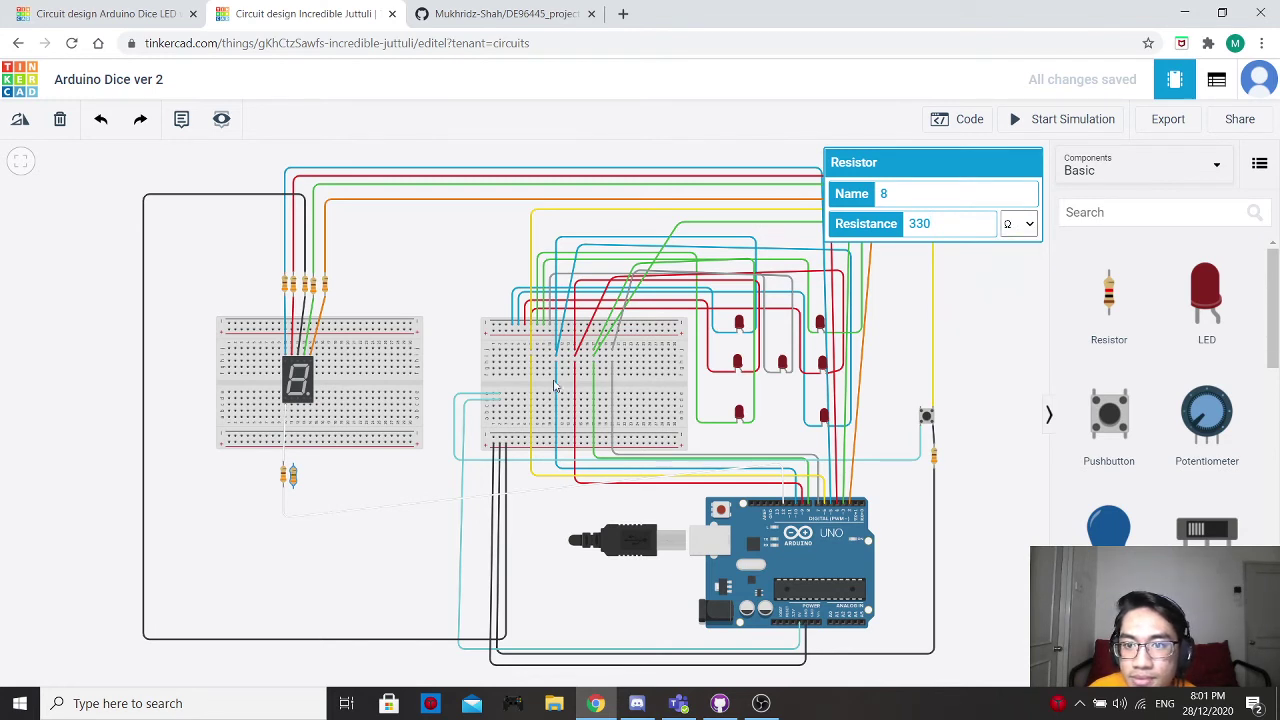
click(920, 319)
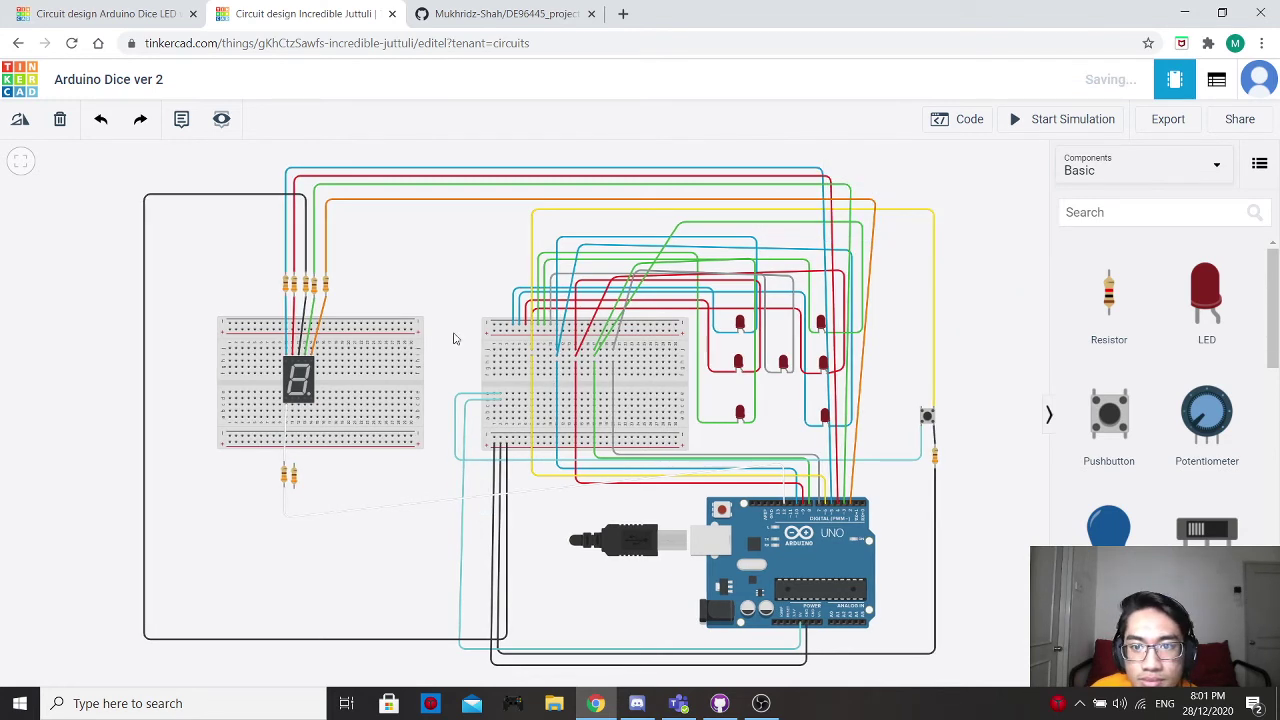
Wire the display's second lower pin through the second lower resistor to the Arduino pin between the white and blue wires, coloring the Arduino wire yellow.
click(293, 408)
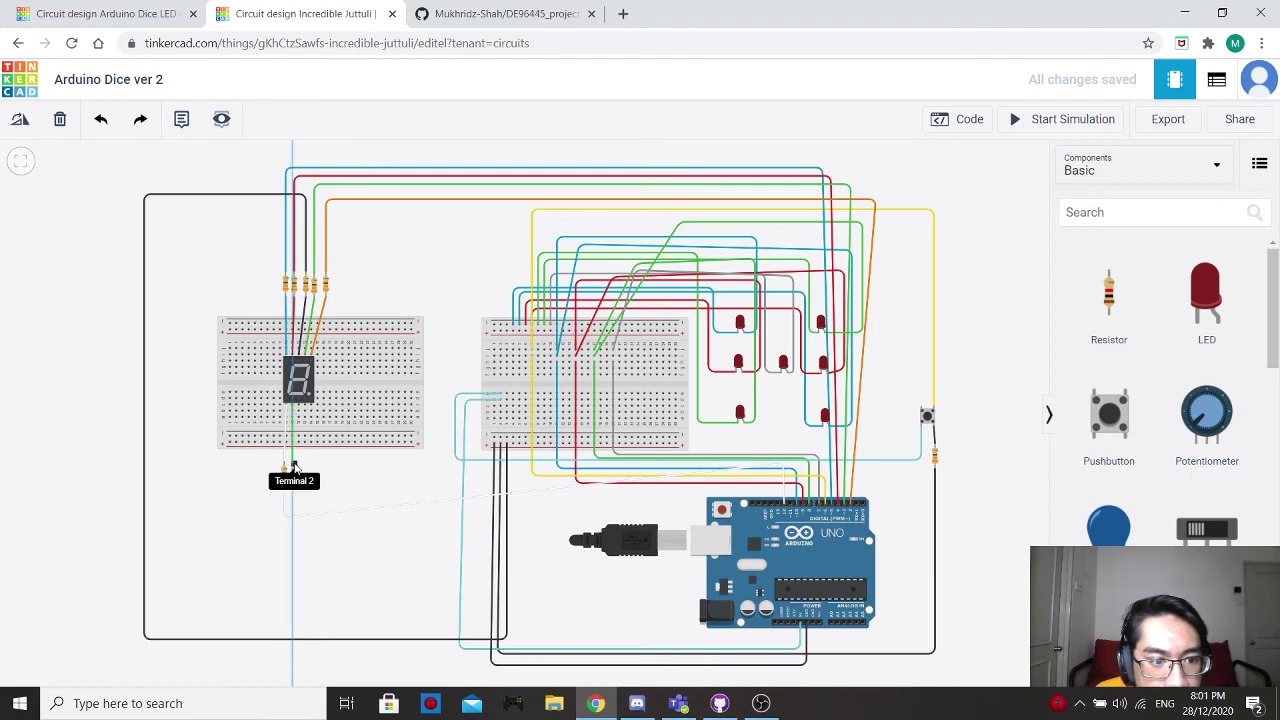
click(293, 482)
click(294, 490)
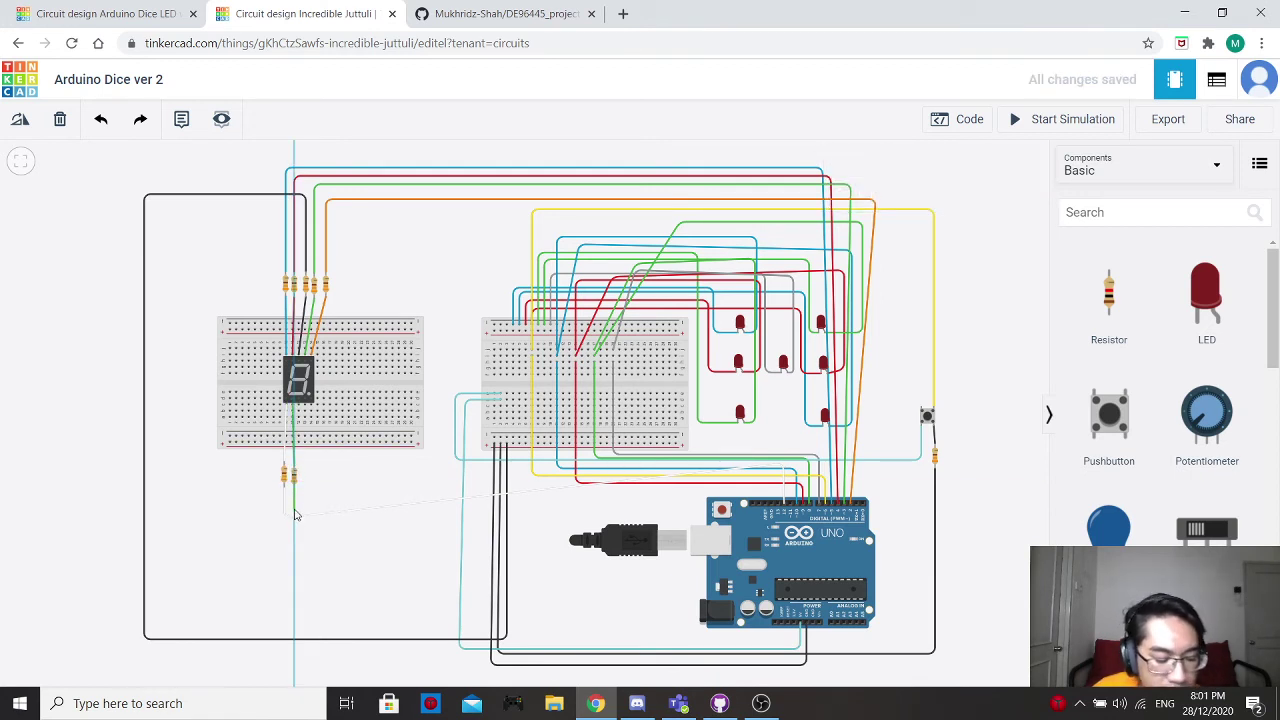
click(295, 508)
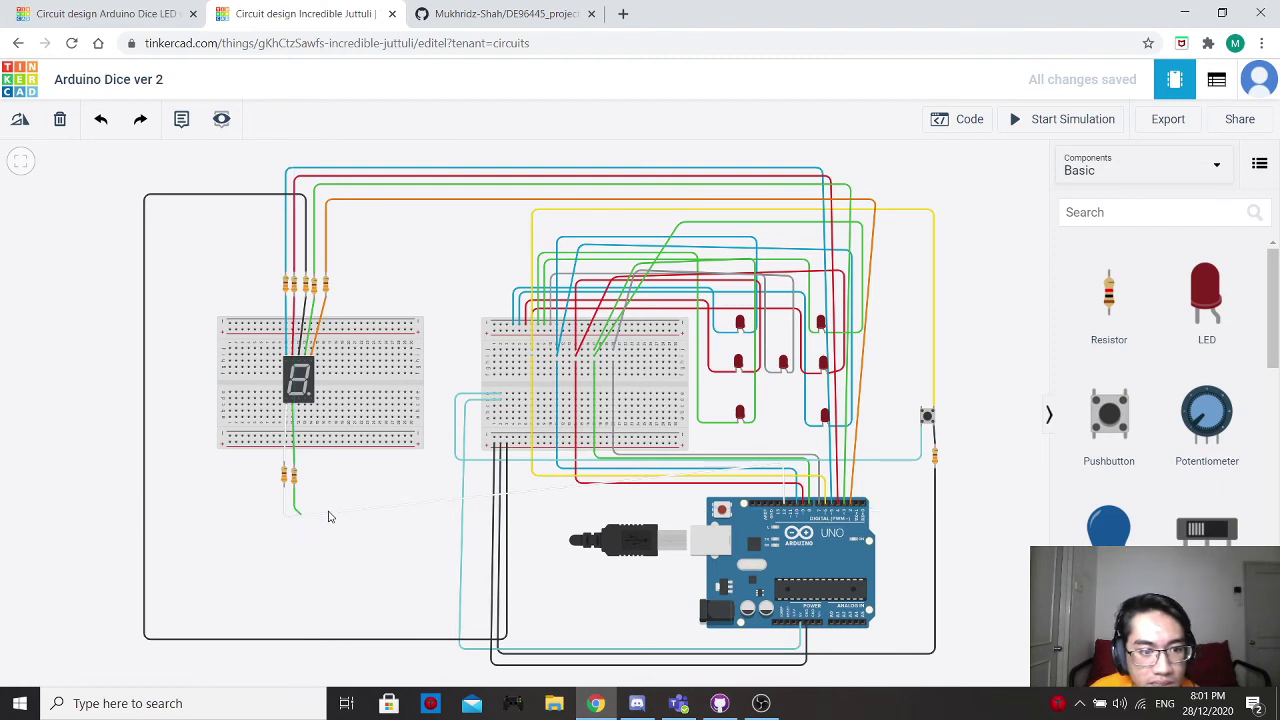
click(790, 507)
click(977, 197)
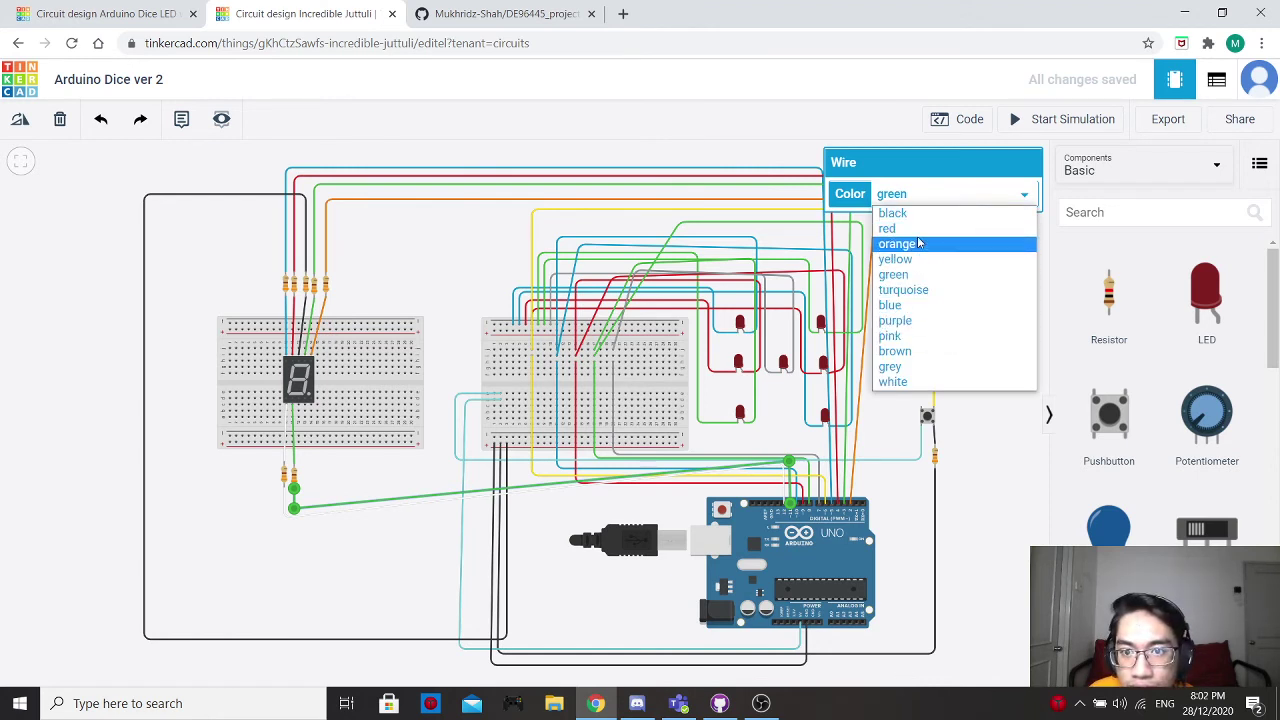
click(925, 259)
click(340, 480)
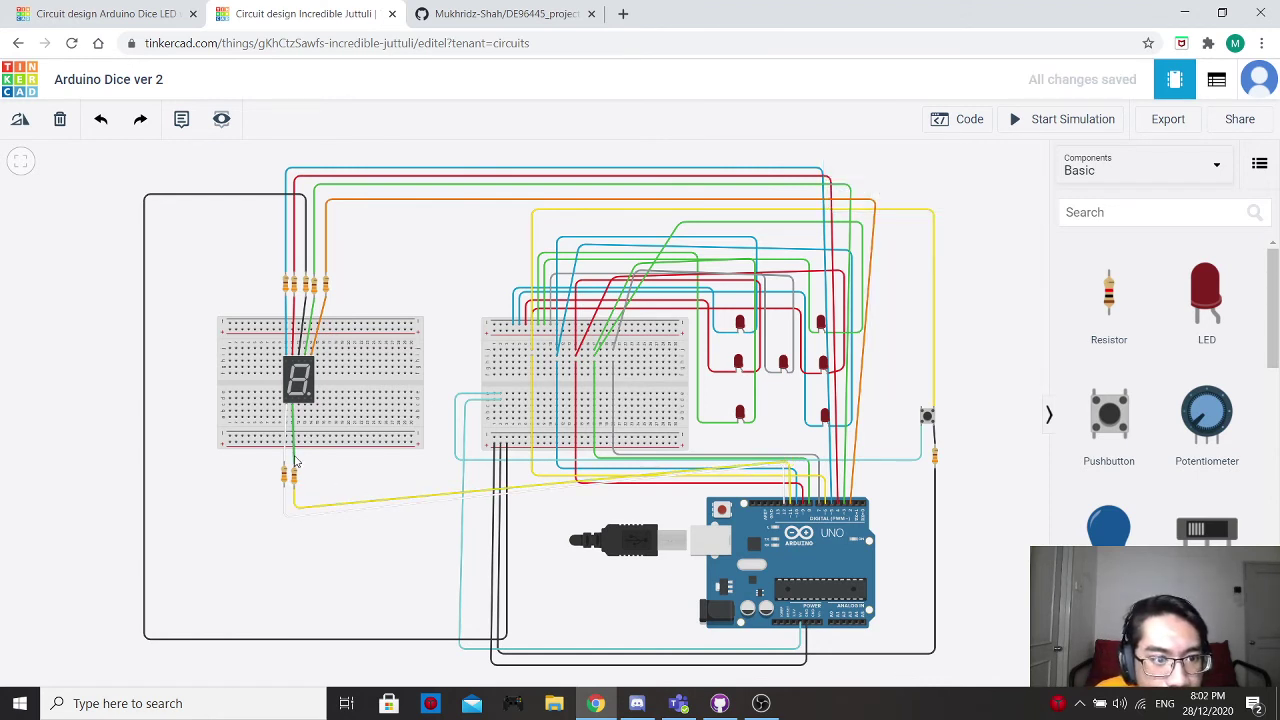
Color the short wire between the display's second lower pin and the second lower resistor yellow.
click(291, 455)
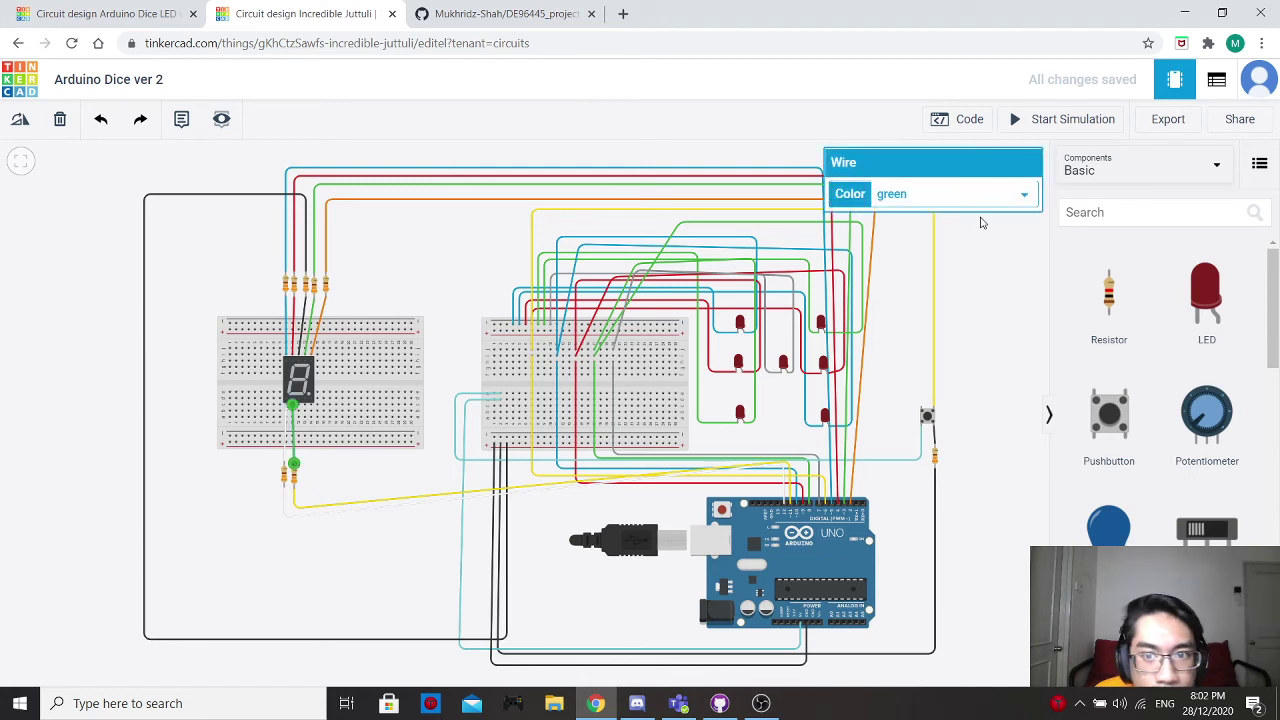
click(976, 200)
click(905, 259)
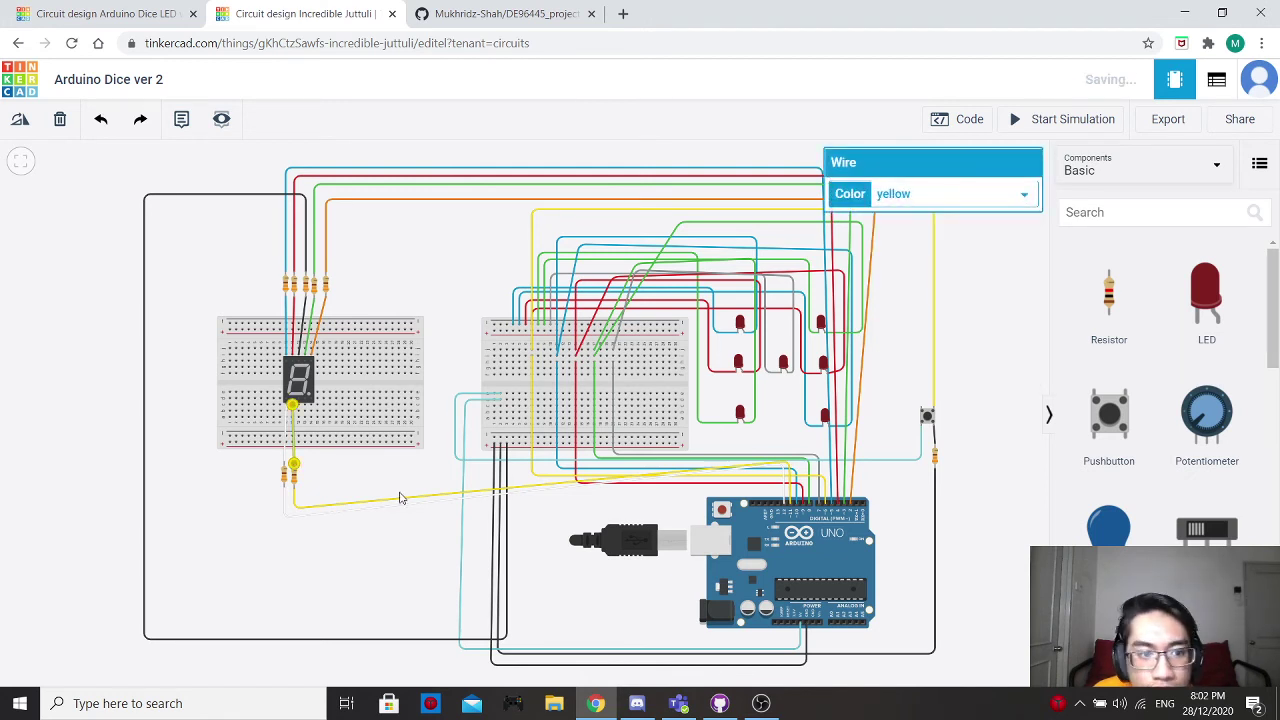
click(337, 456)
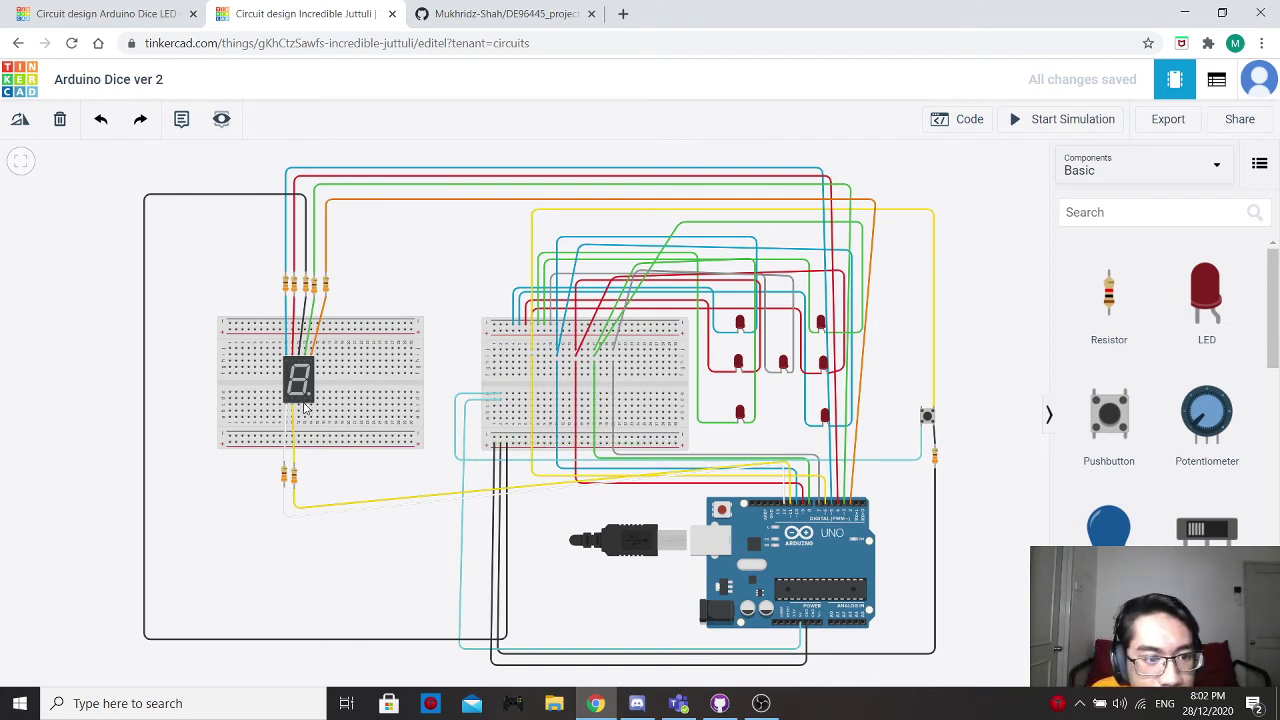
Add a third 330 Ω resistor beside the two below the left breadboard and wire the display's middle lower pin to its upper end.
drag(1109, 292, 304, 479)
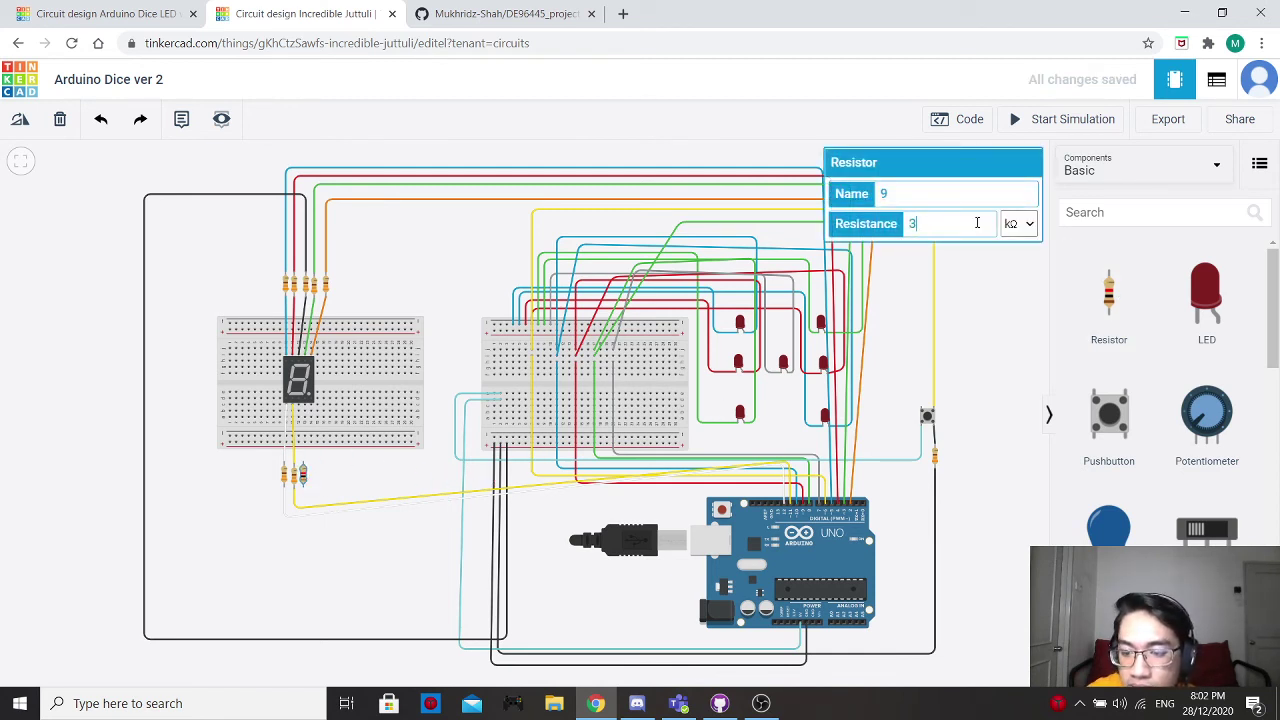
click(1018, 223)
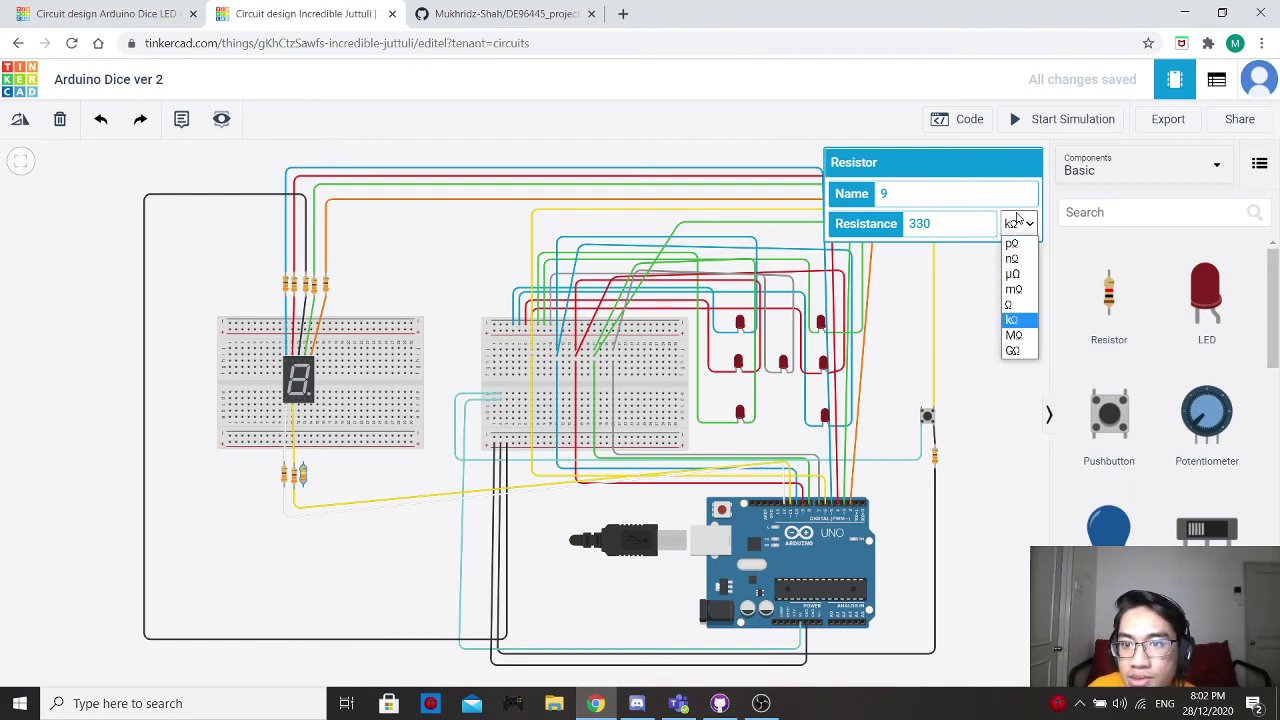
click(1018, 305)
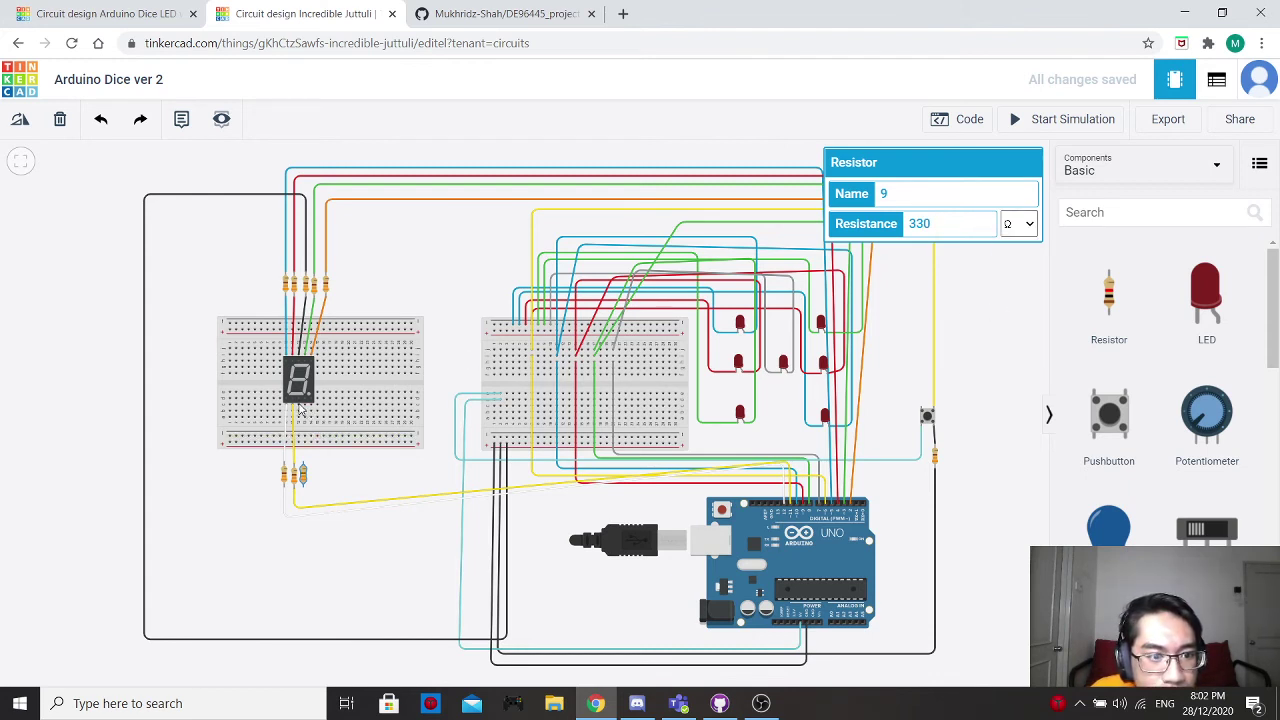
drag(304, 467, 304, 465)
click(305, 465)
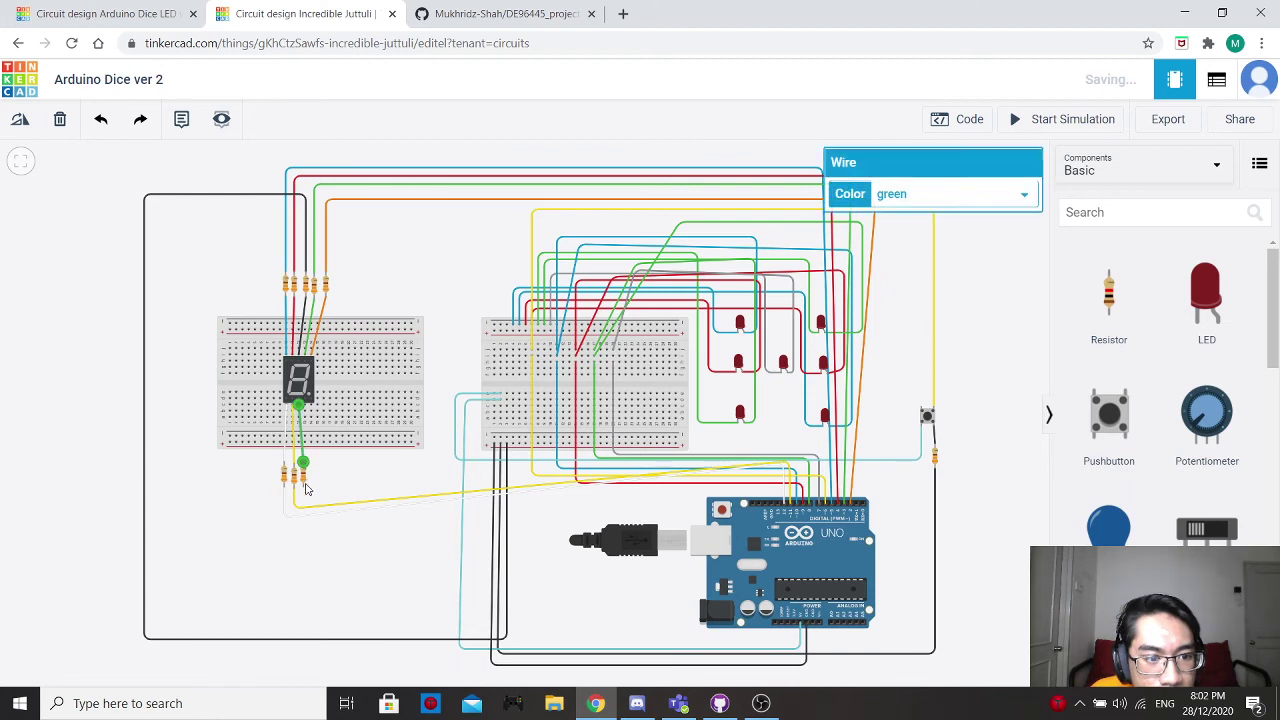
Wire the third lower resistor's Terminal 1 to the right breadboard's lower rail beside the black wires and color the wire black.
click(303, 497)
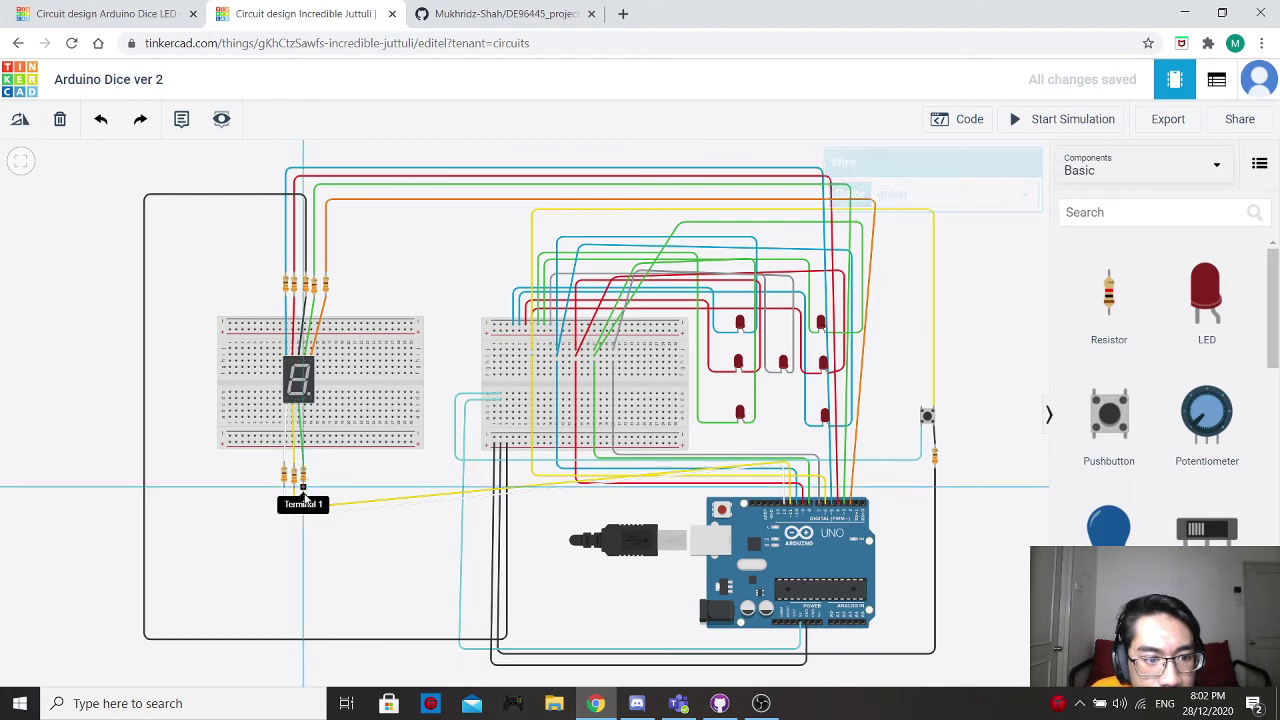
click(303, 555)
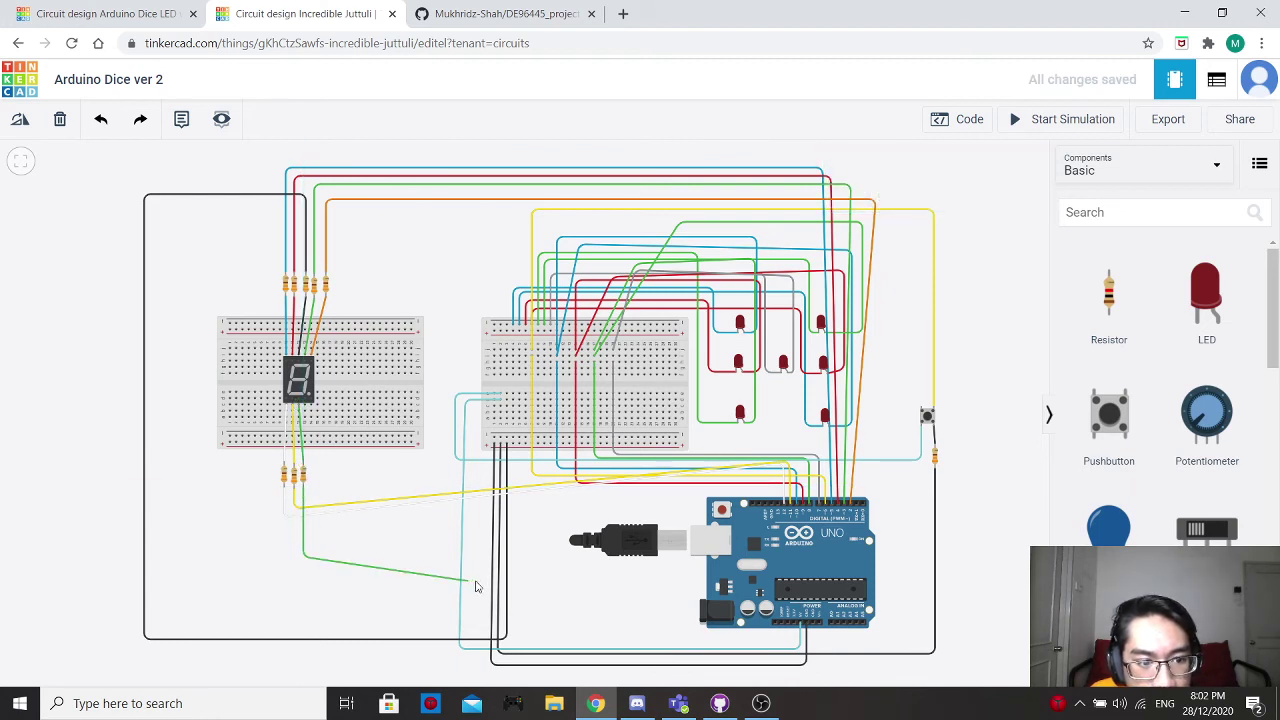
click(522, 558)
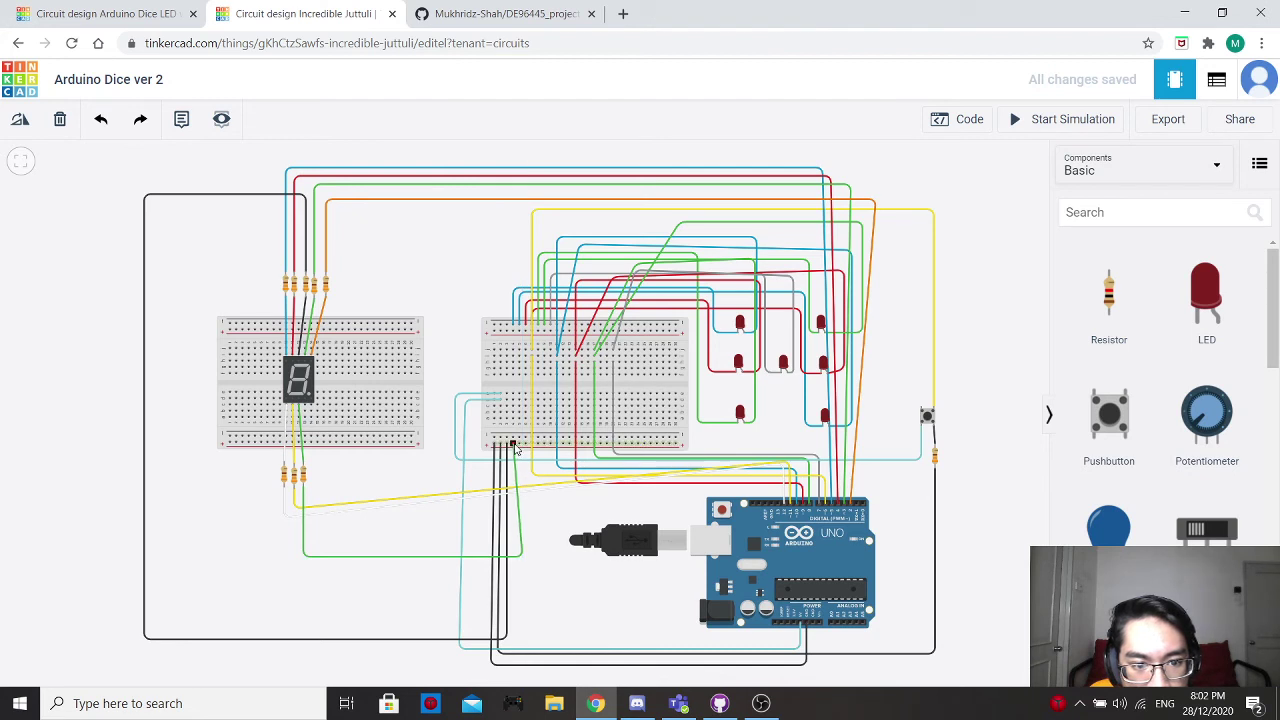
click(513, 445)
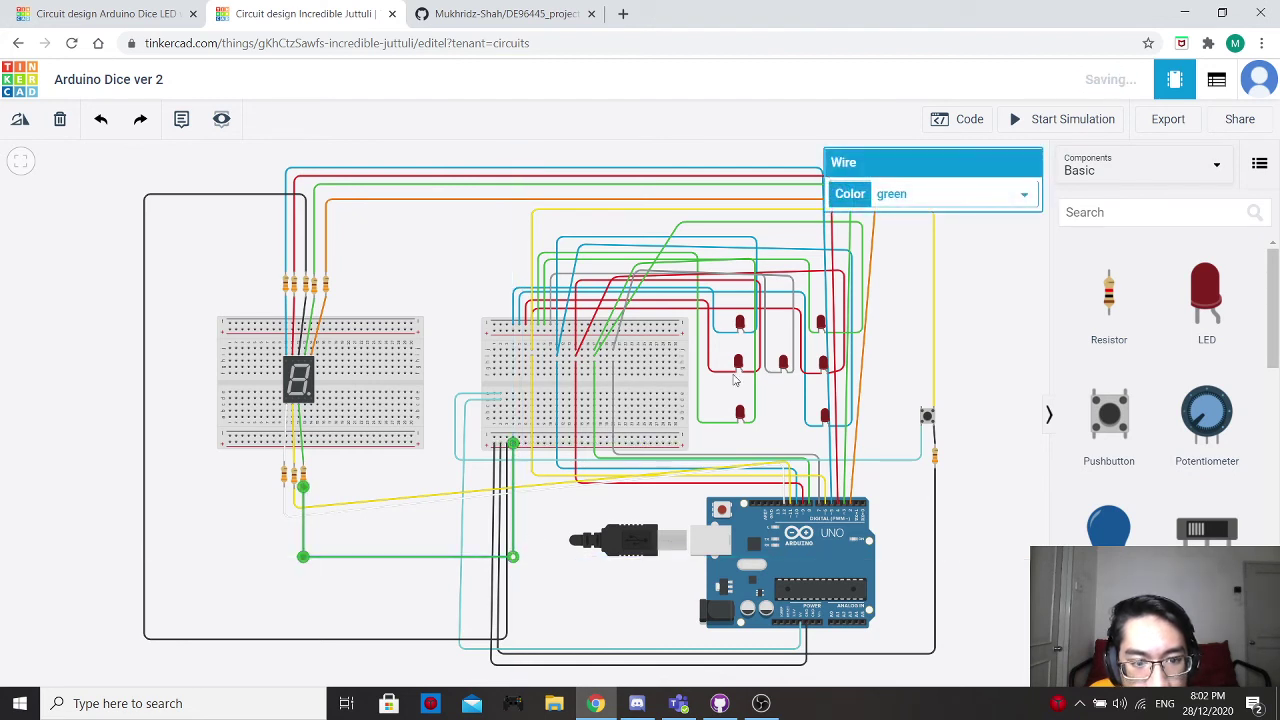
click(960, 194)
click(895, 209)
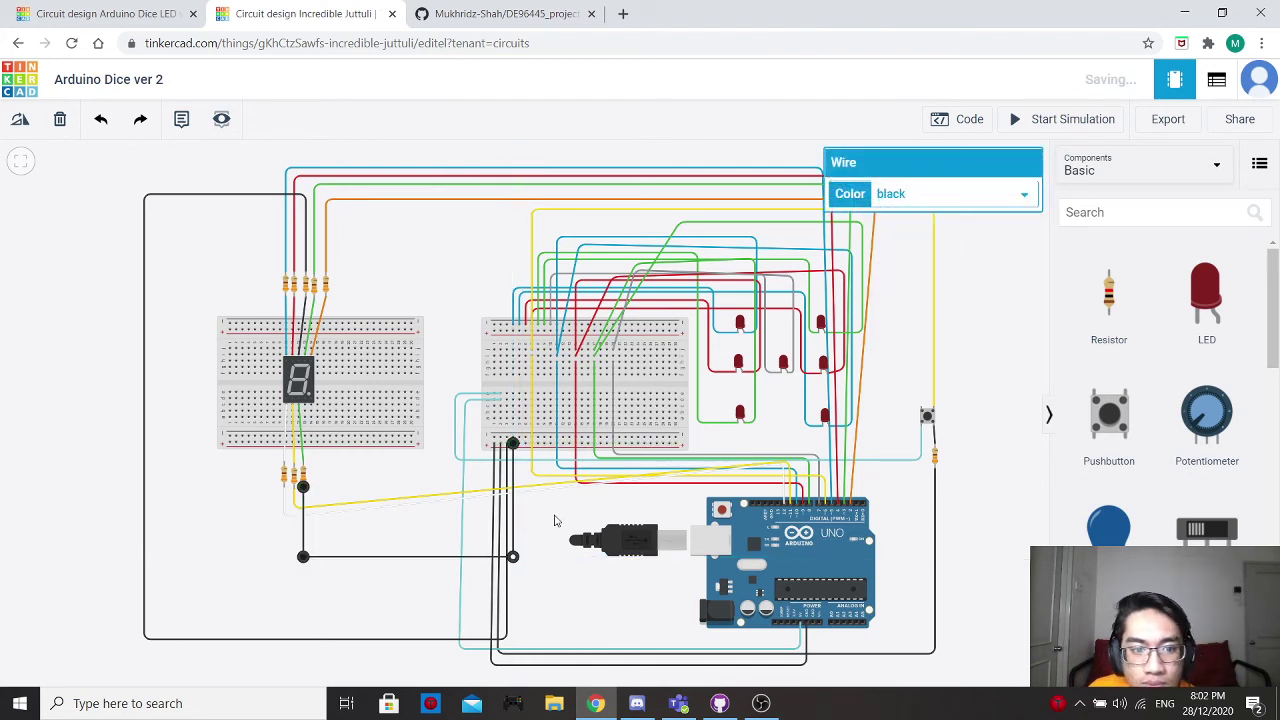
click(555, 521)
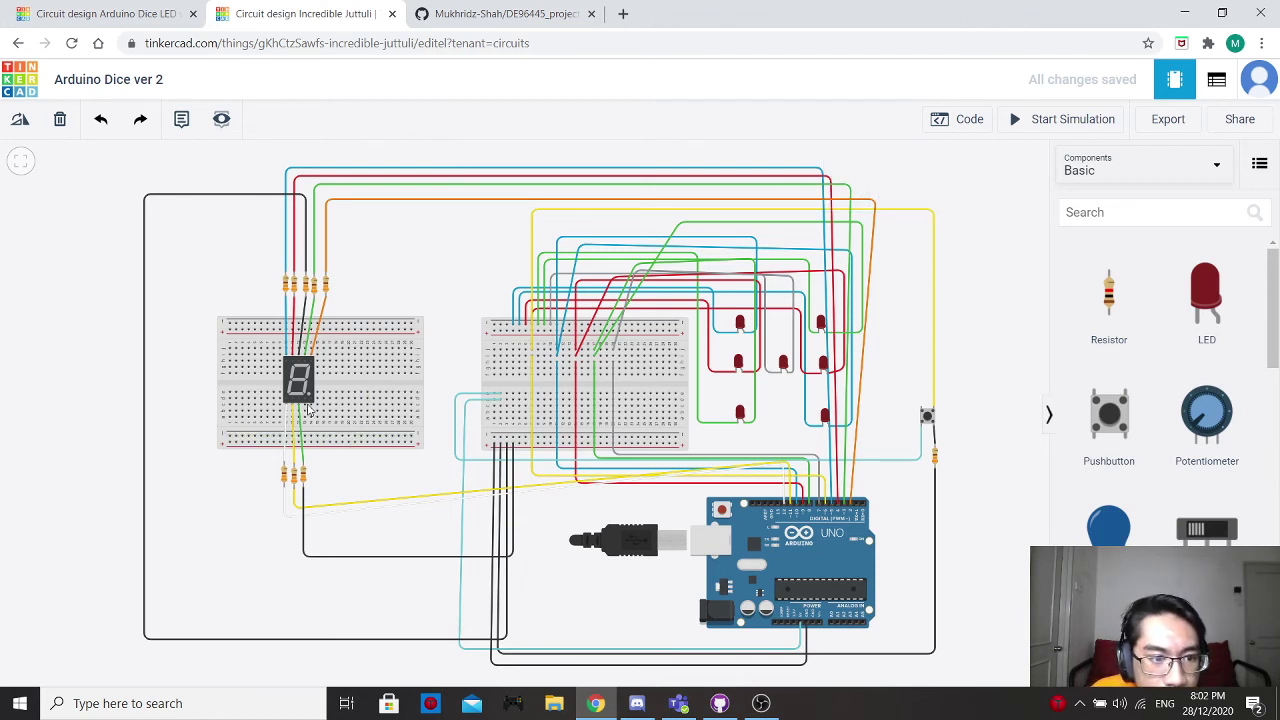
Add a fourth resistor beside the third, wire the display's fourth lower pin to its upper end, and color the wire pink.
drag(1100, 335, 312, 478)
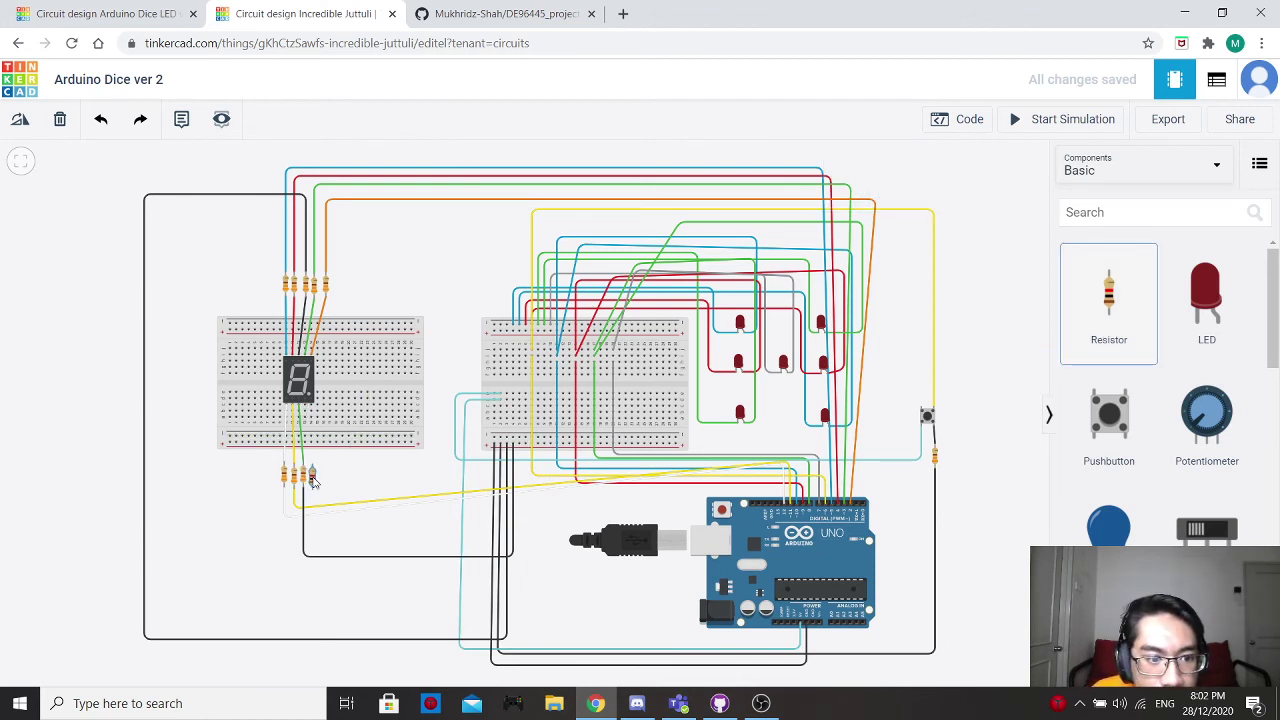
click(305, 407)
click(312, 465)
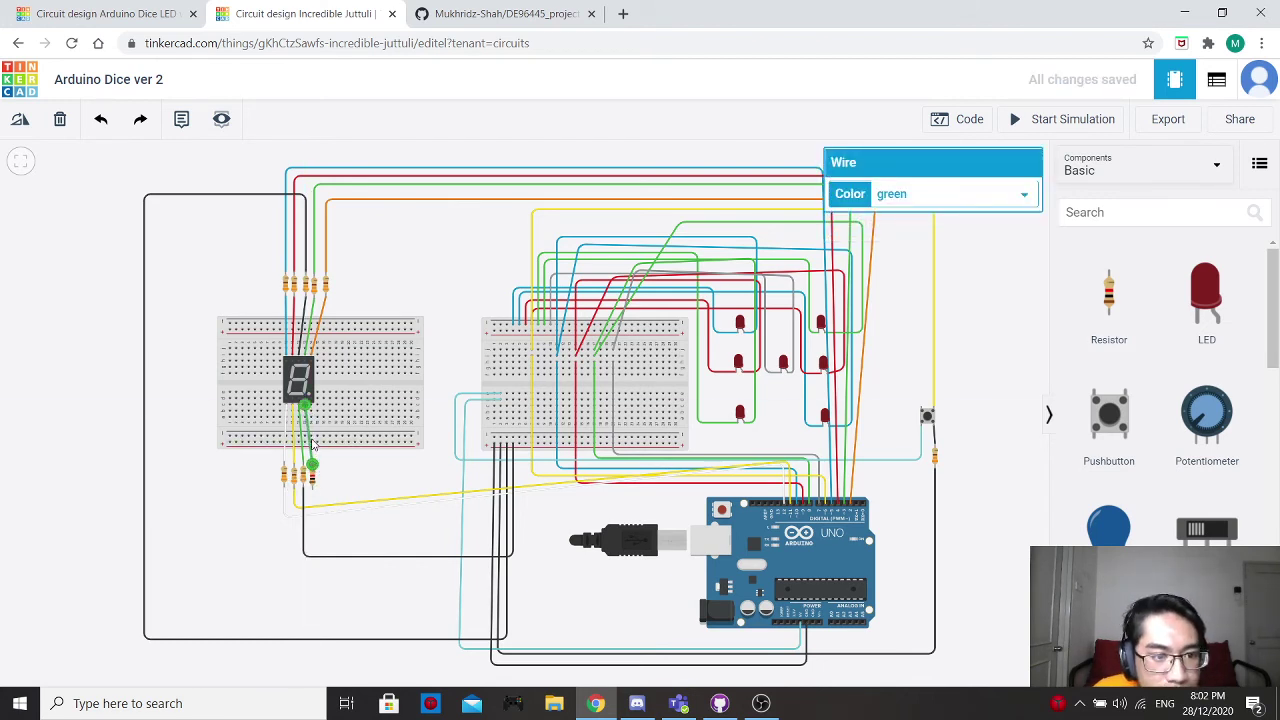
click(928, 190)
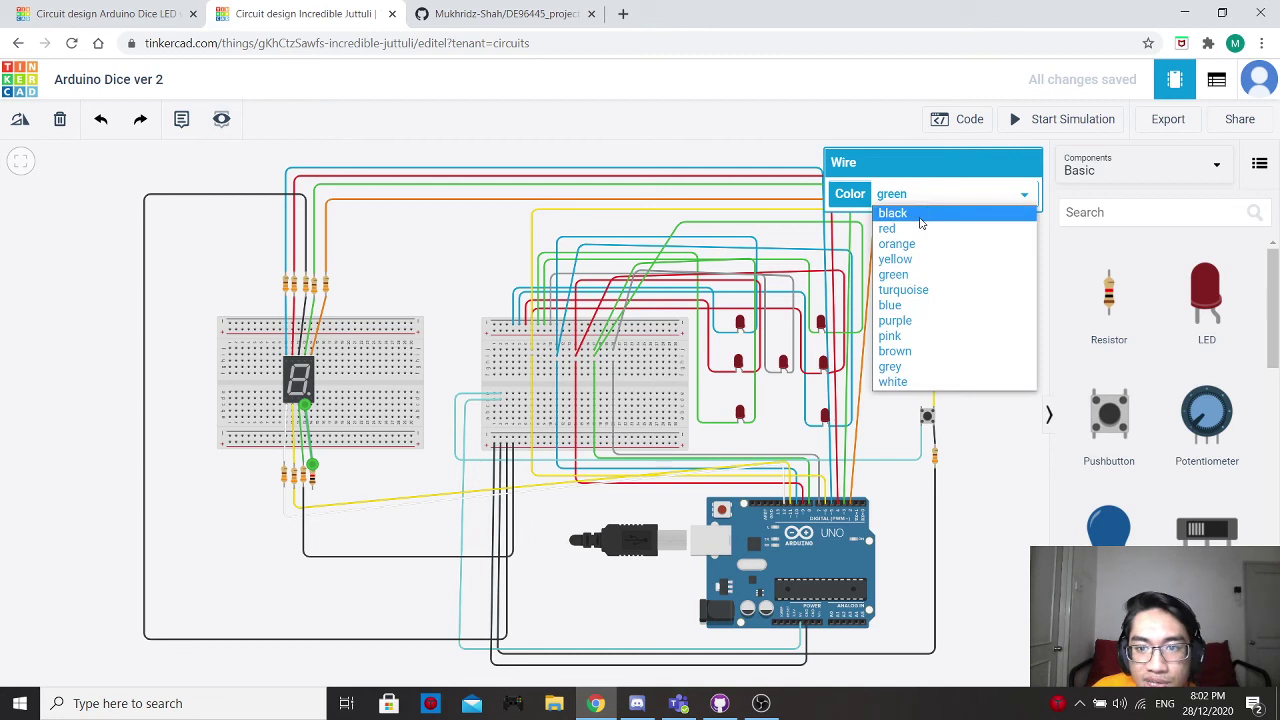
click(898, 337)
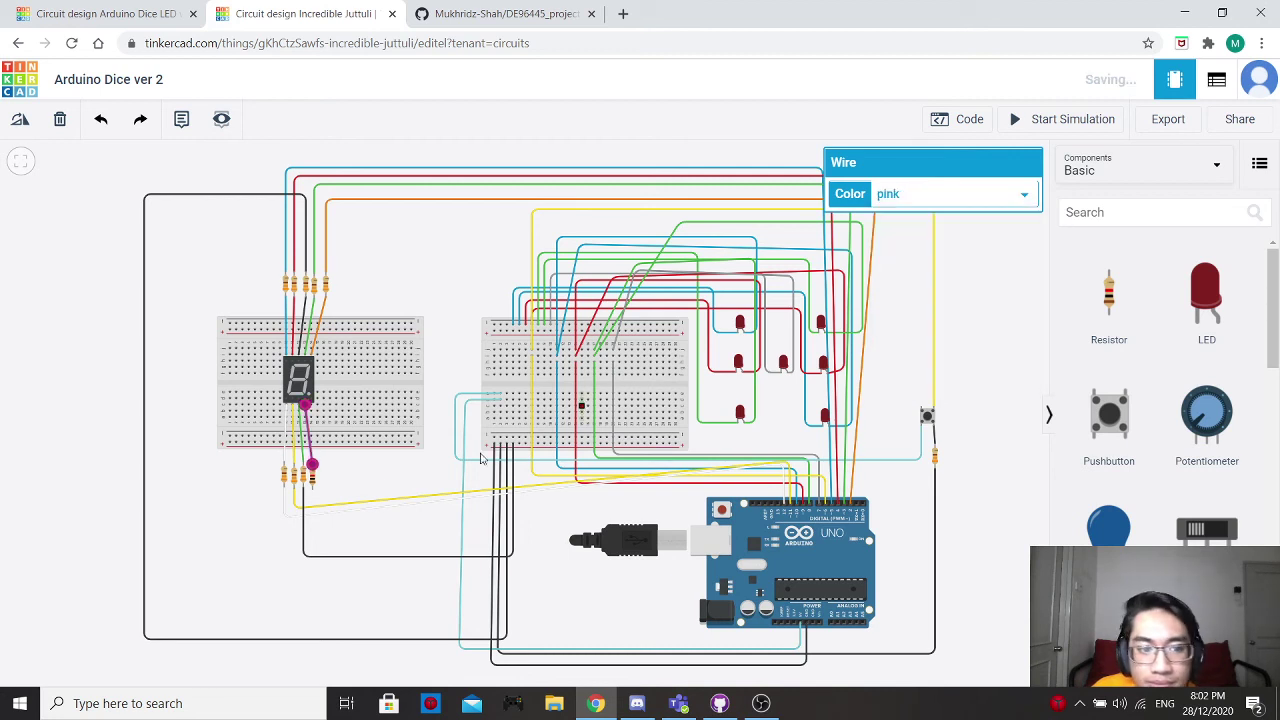
Wire the fourth lower resistor's lower end to the Arduino digital pin immediately left of the white wire and color the wire pink.
click(315, 510)
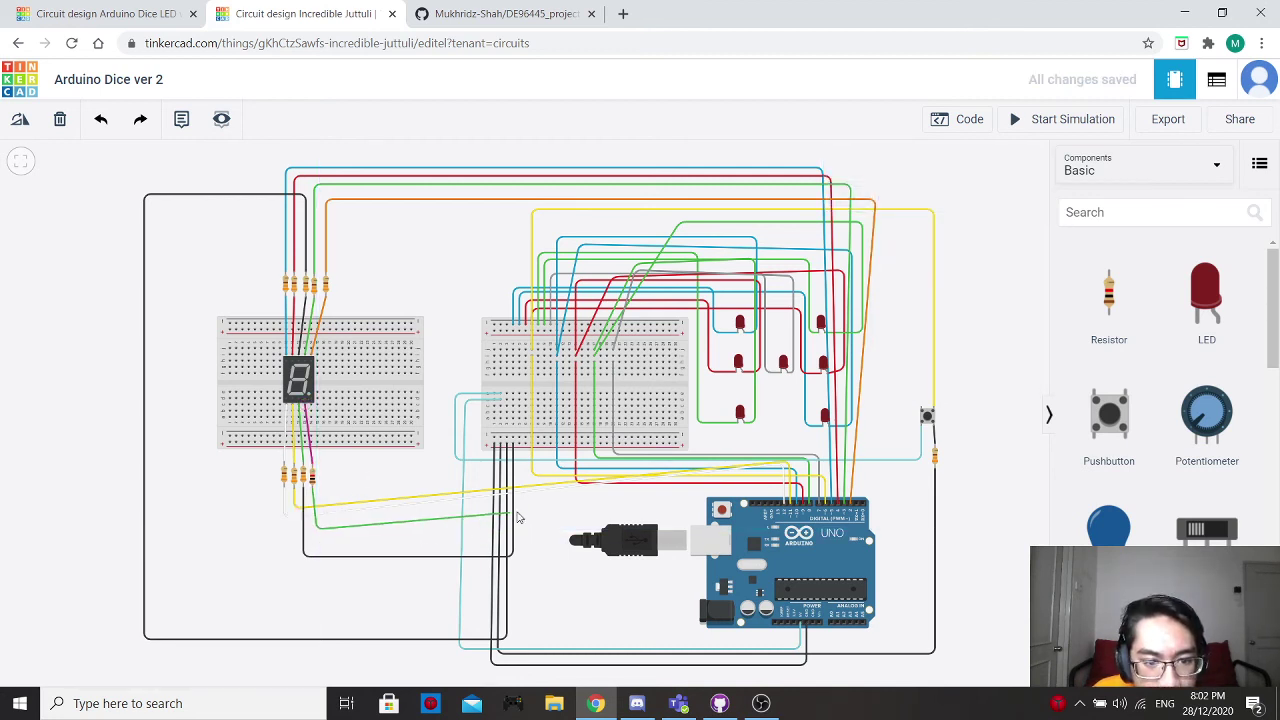
click(779, 506)
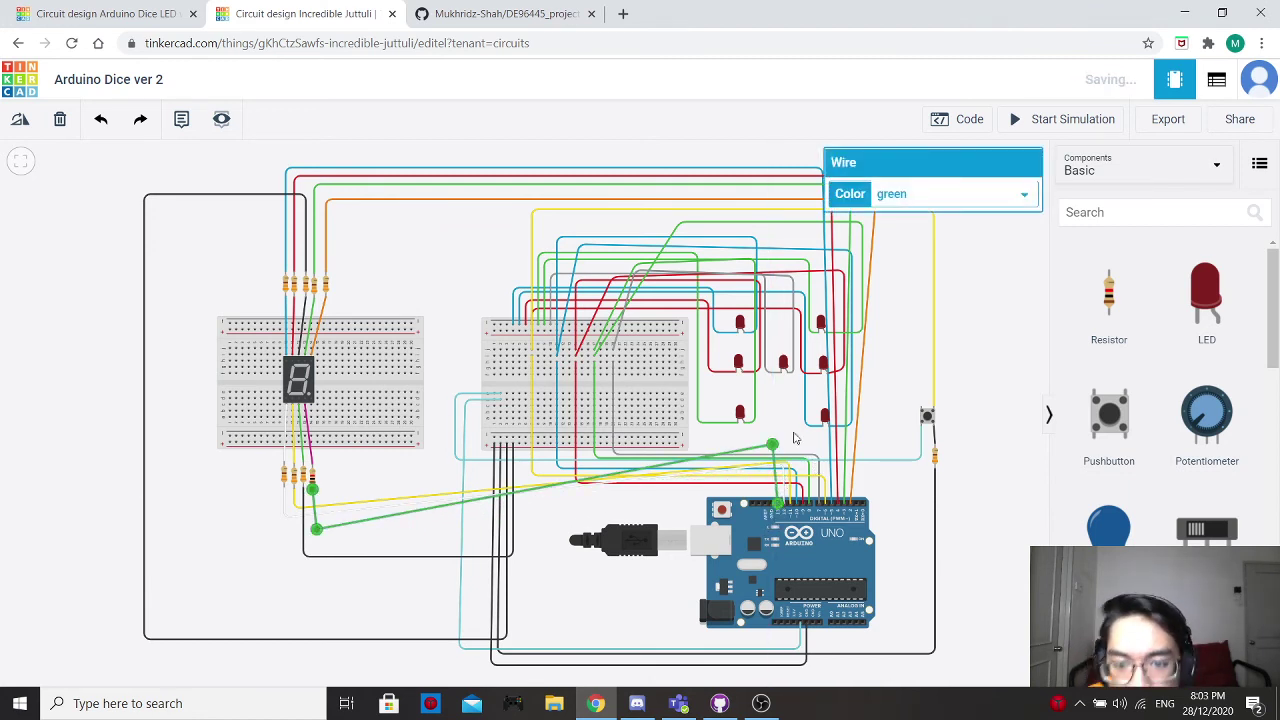
click(900, 206)
click(912, 340)
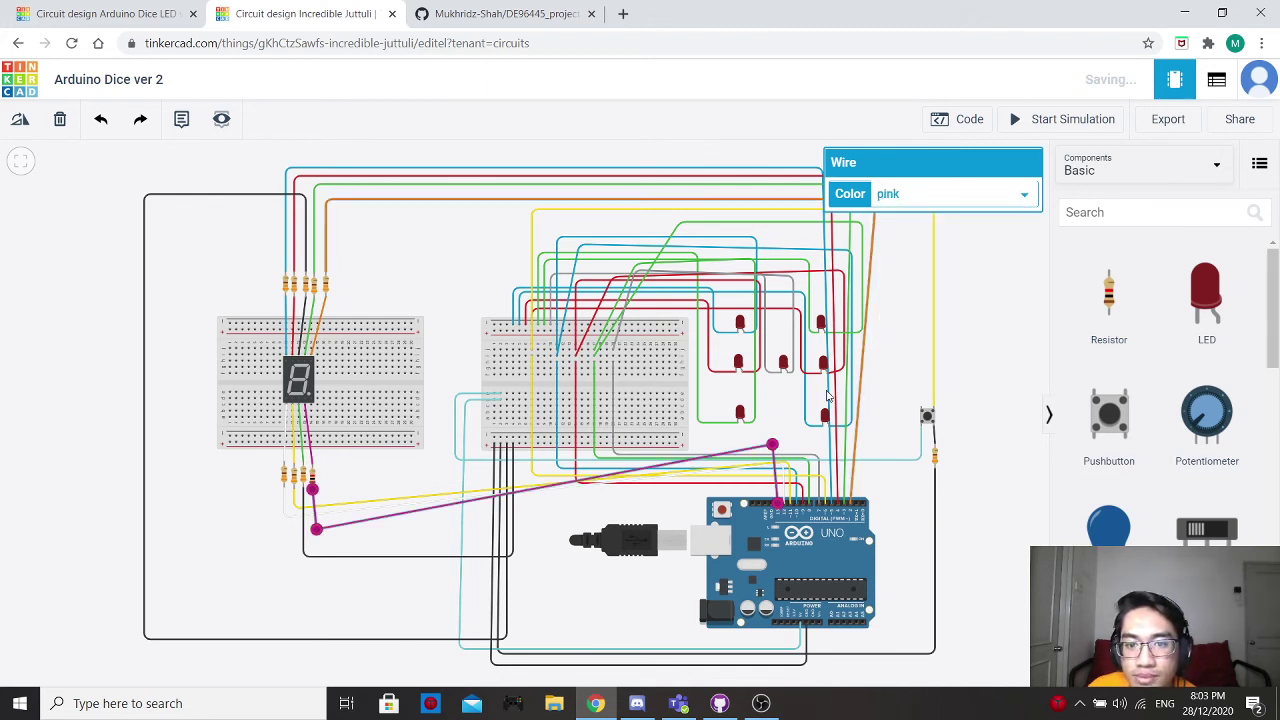
click(786, 418)
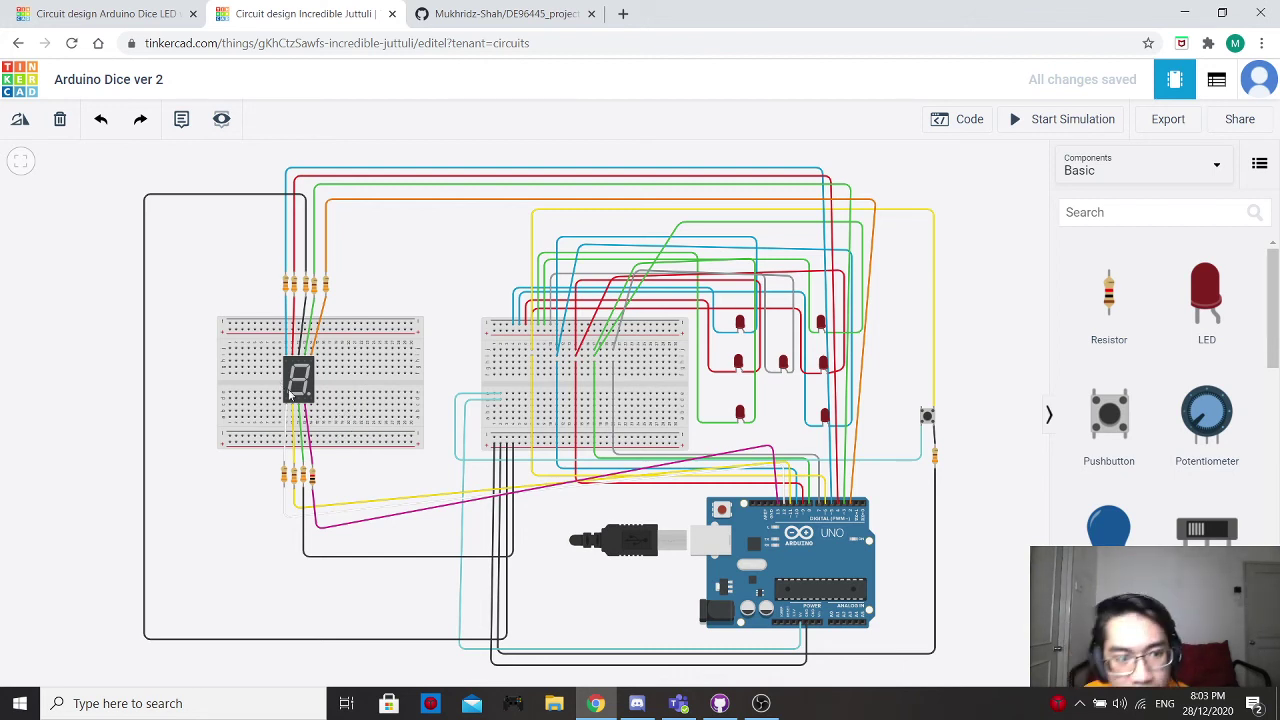
Set the resistance of the fourth resistor below the left breadboard to 330 Ω.
click(310, 478)
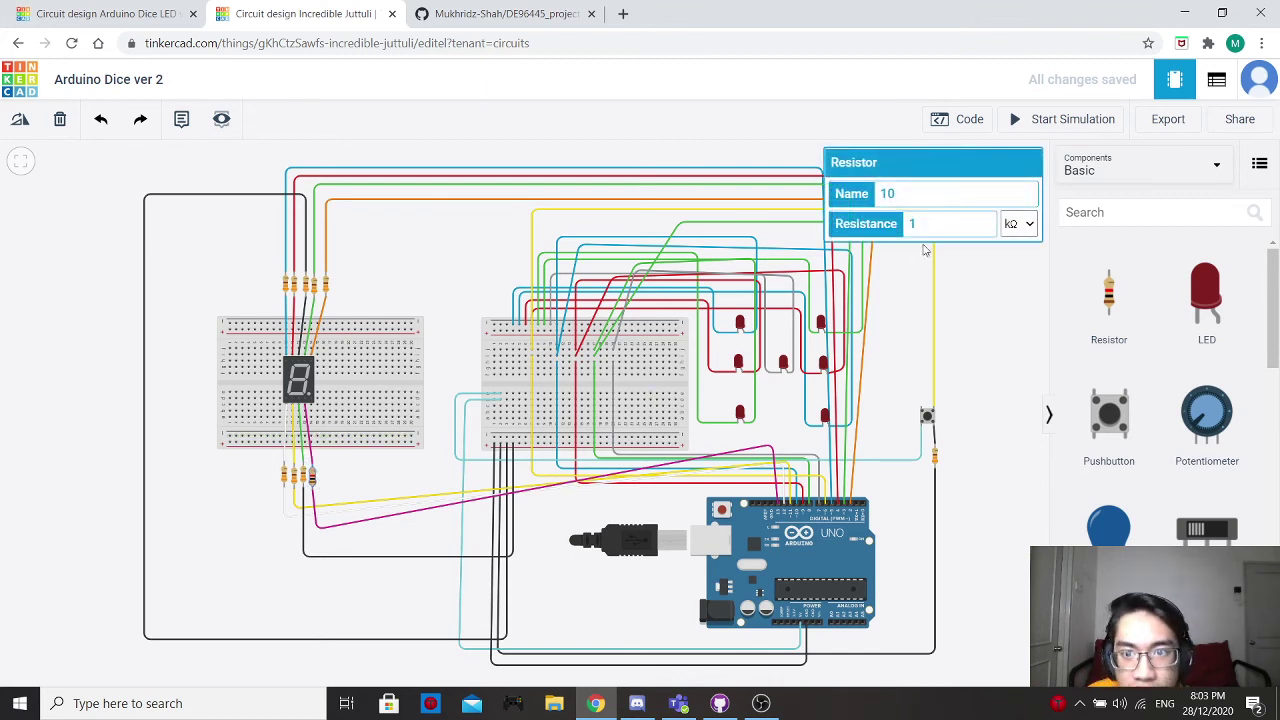
text(330)
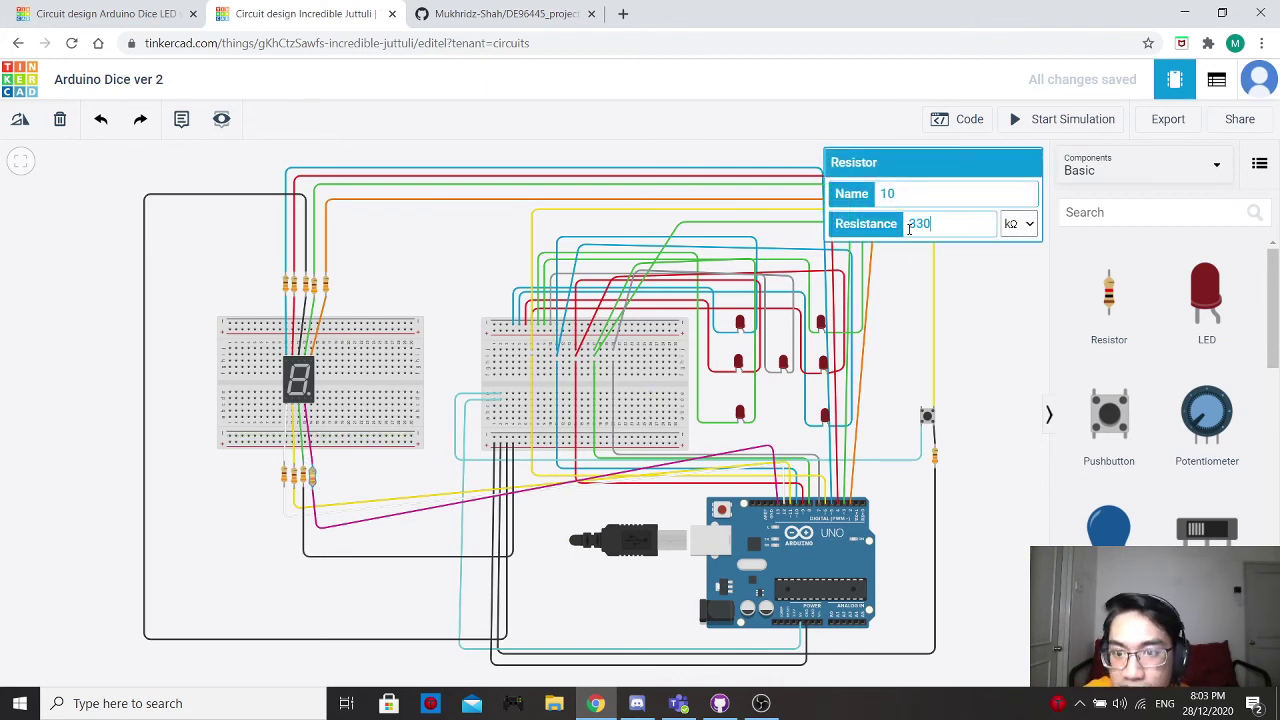
click(1019, 223)
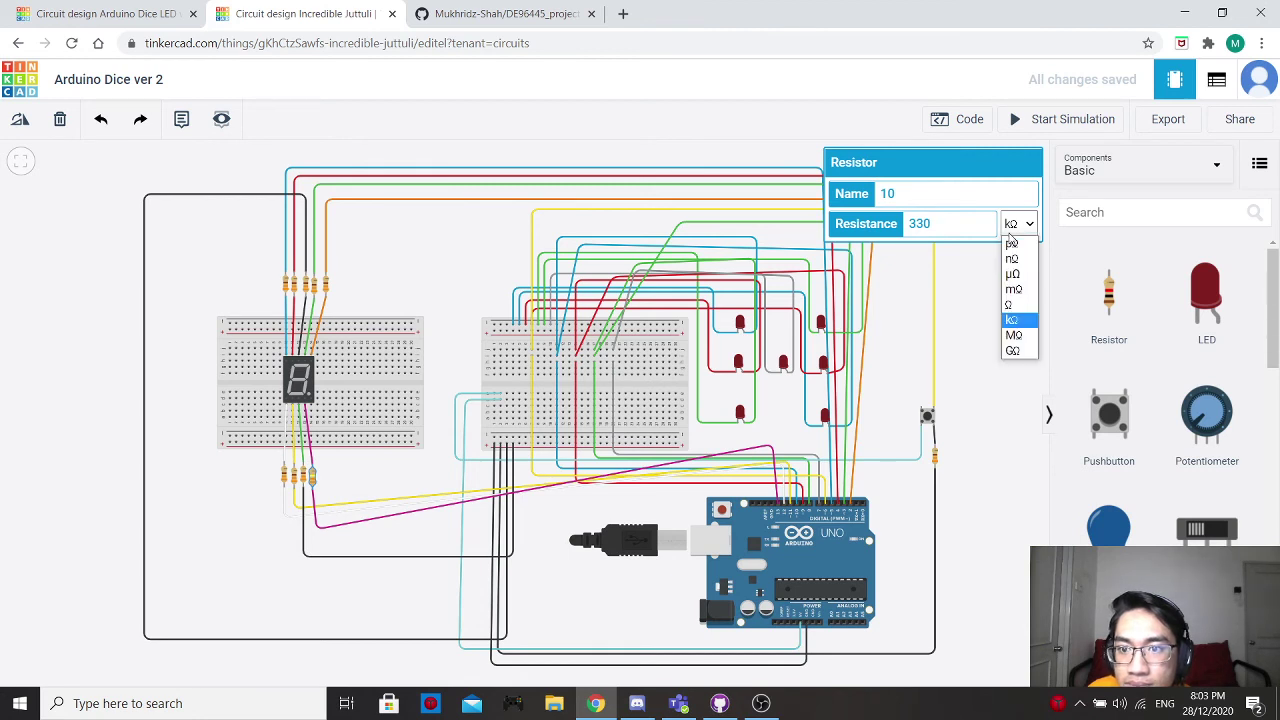
click(1015, 305)
click(387, 504)
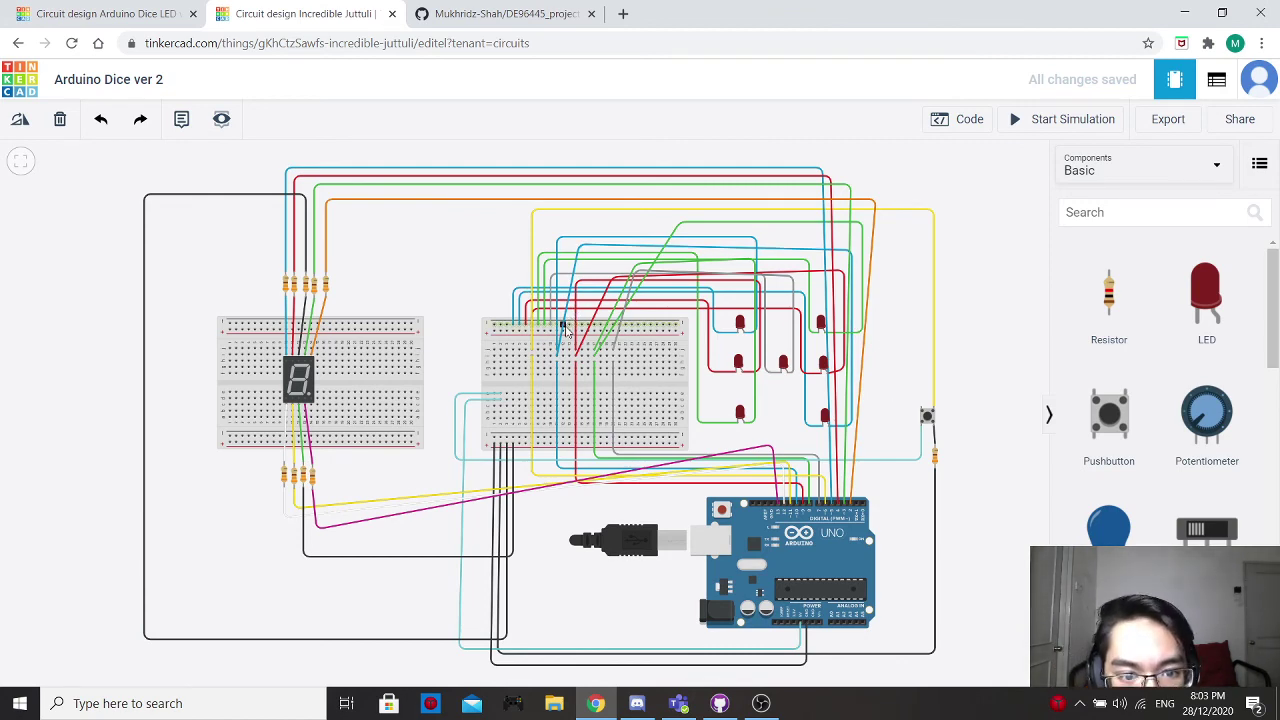
Wire the right breadboard's upper rail to its lower rail beside the black wires, routed around the pushbutton and Arduino, and color the wire black.
scroll(565, 329, up, 2)
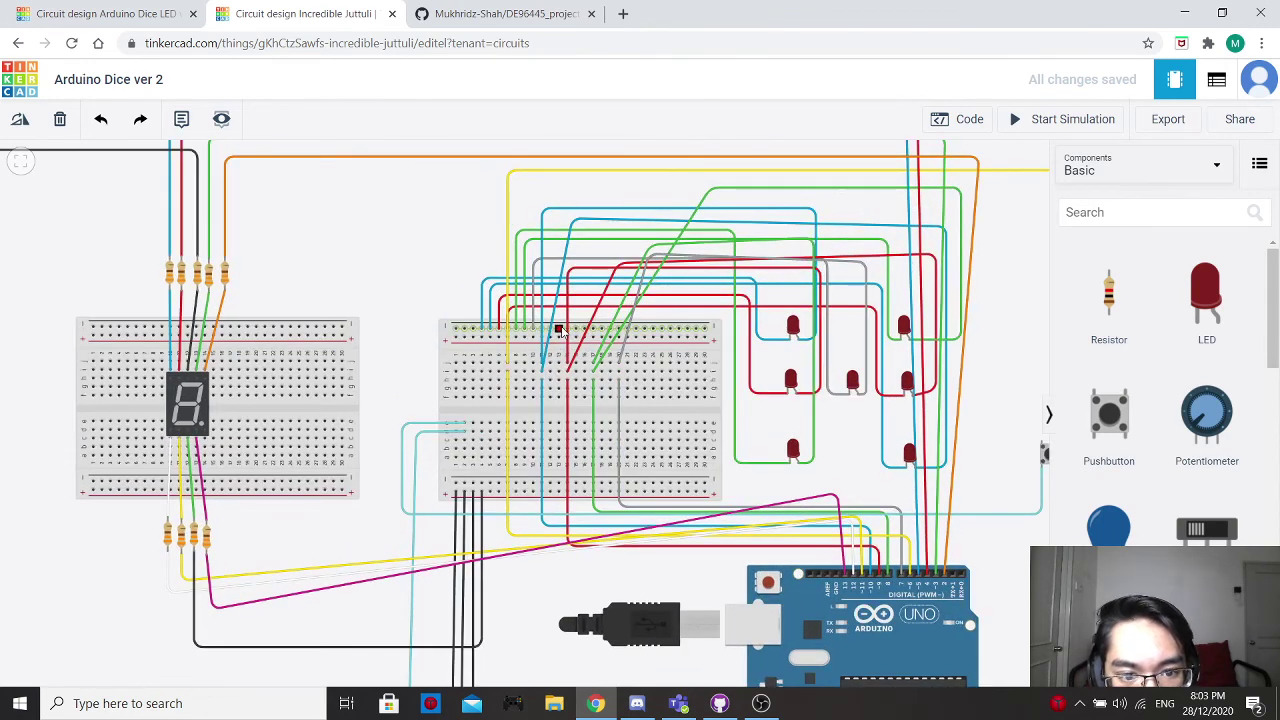
click(560, 328)
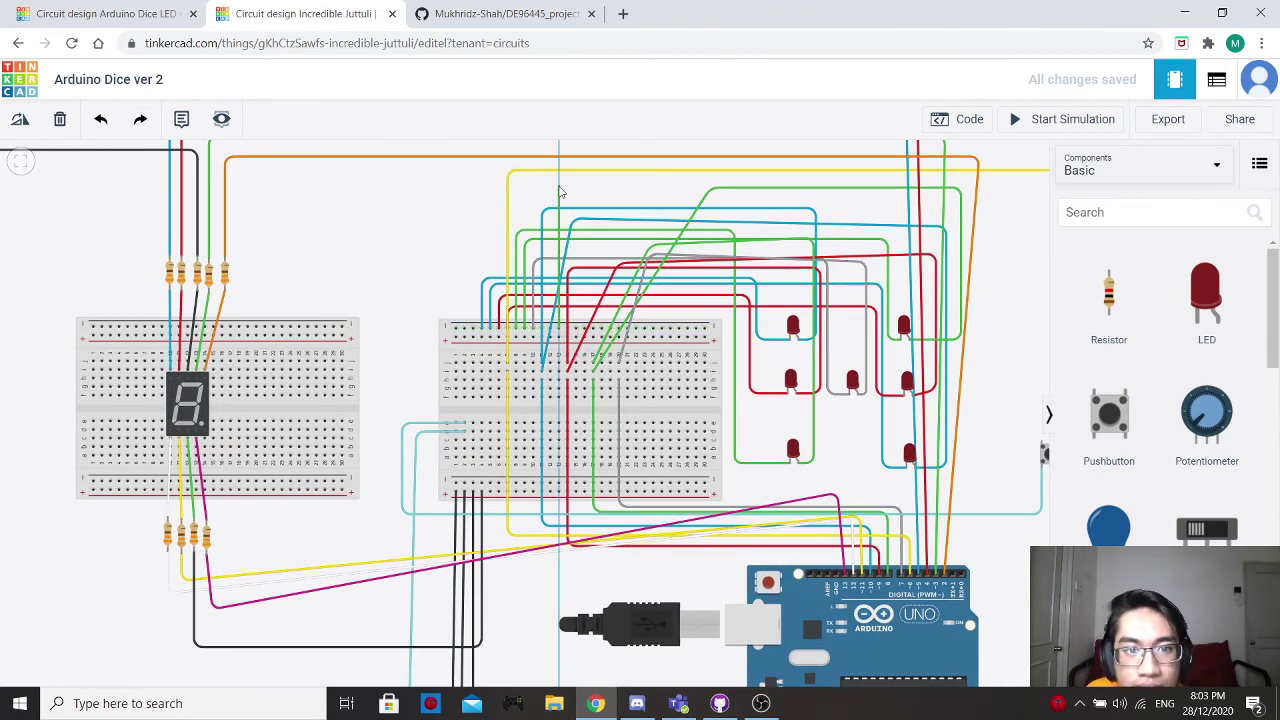
scroll(560, 192, down, 2)
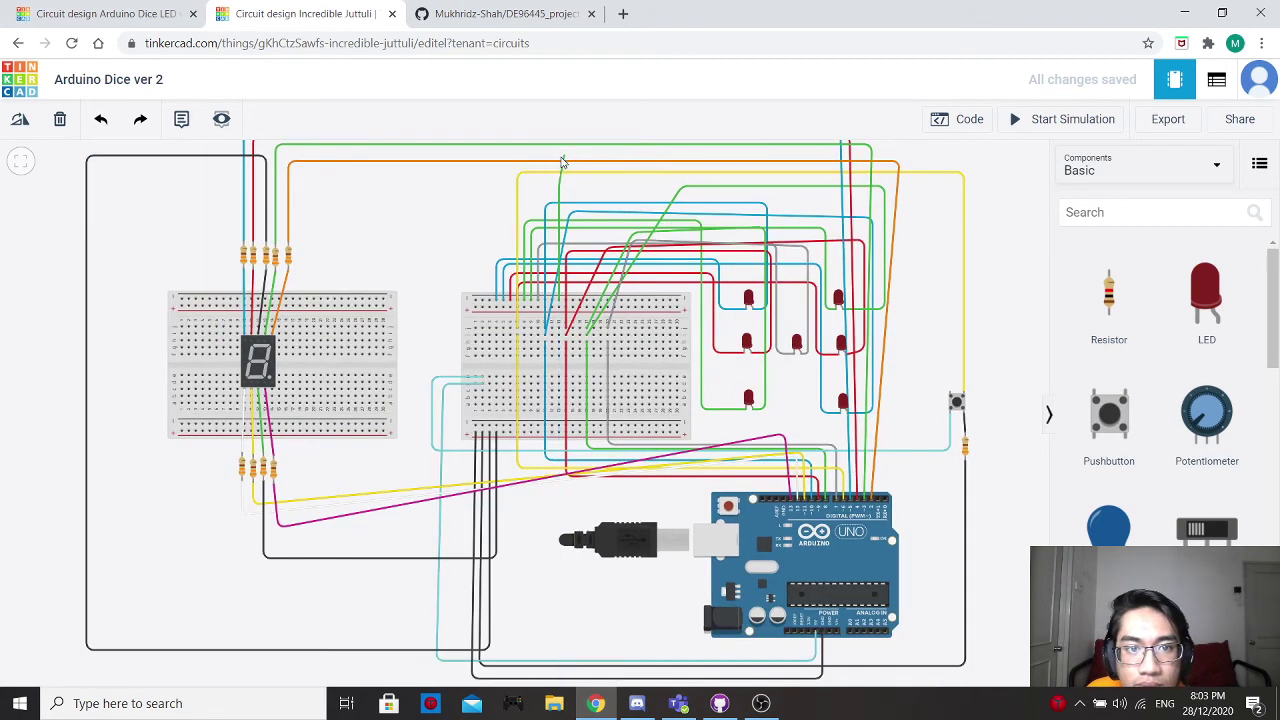
click(557, 157)
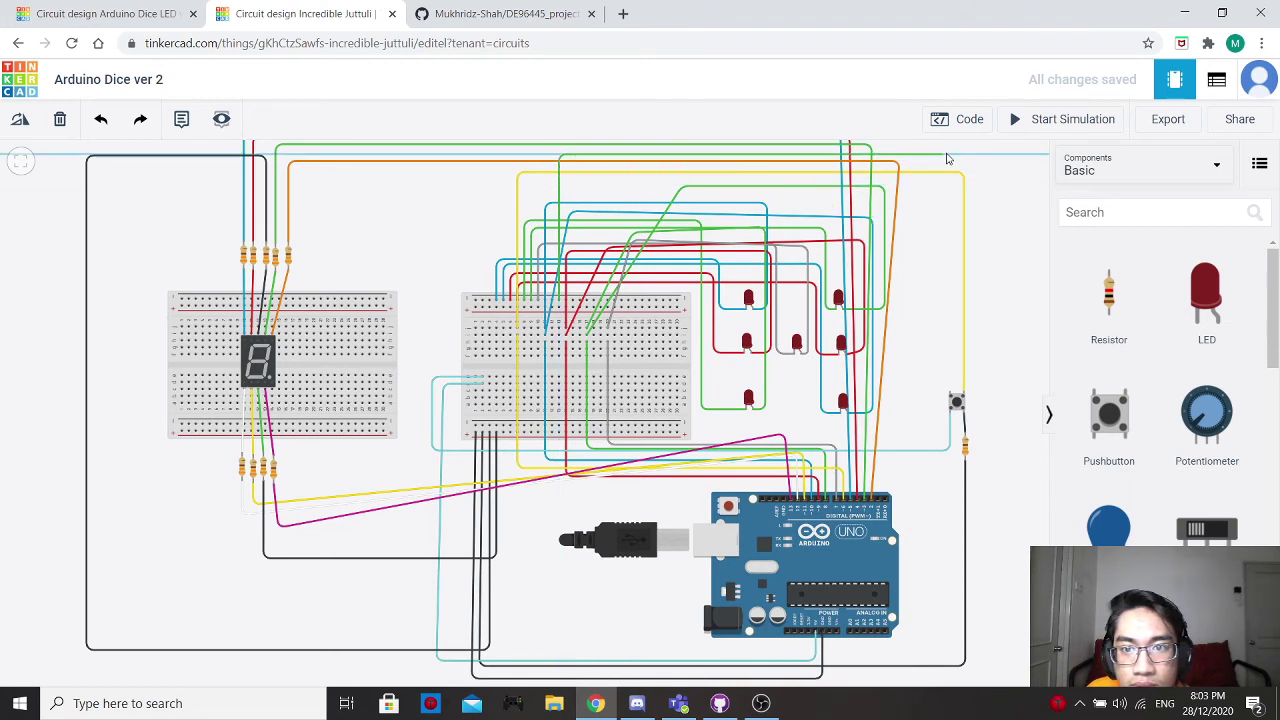
click(993, 158)
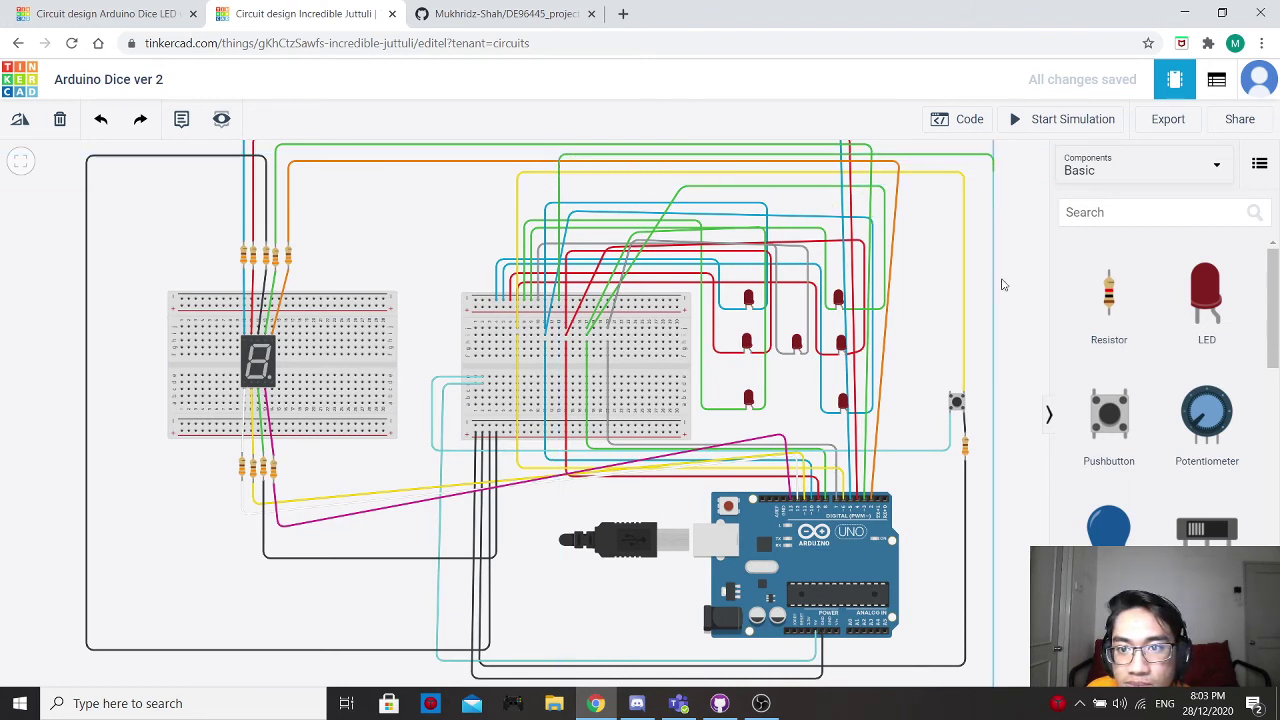
click(992, 677)
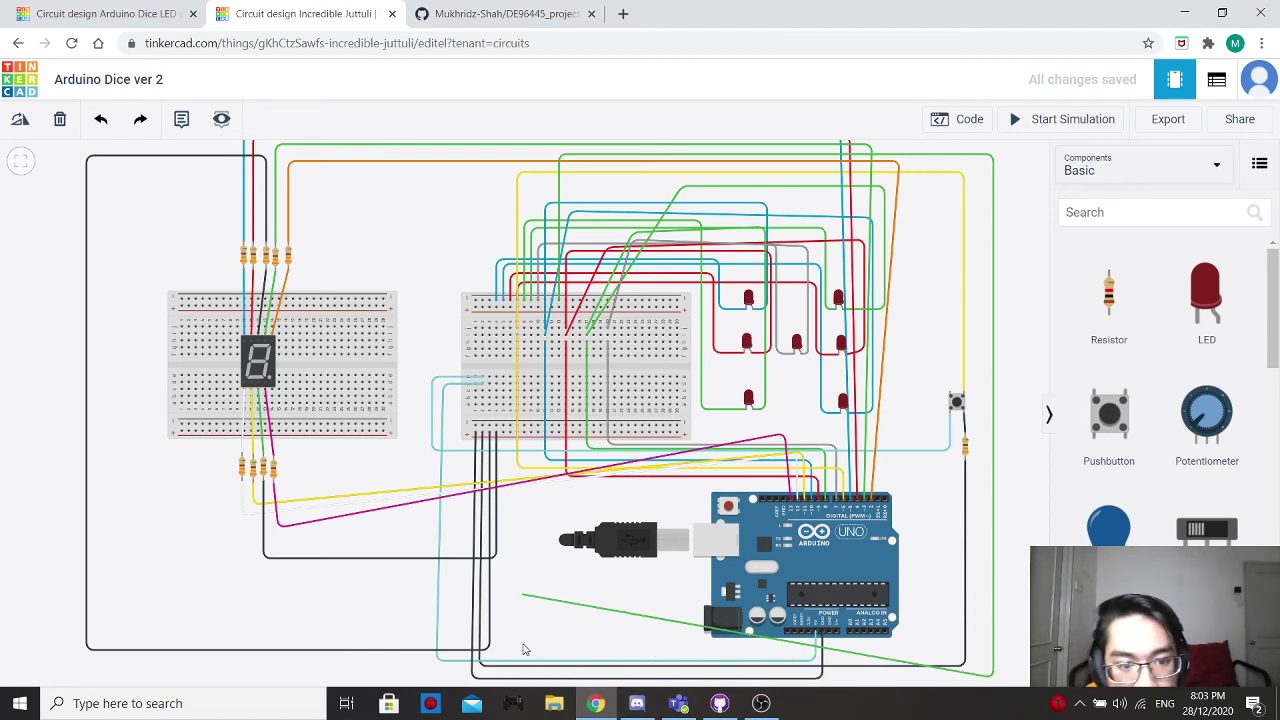
click(506, 668)
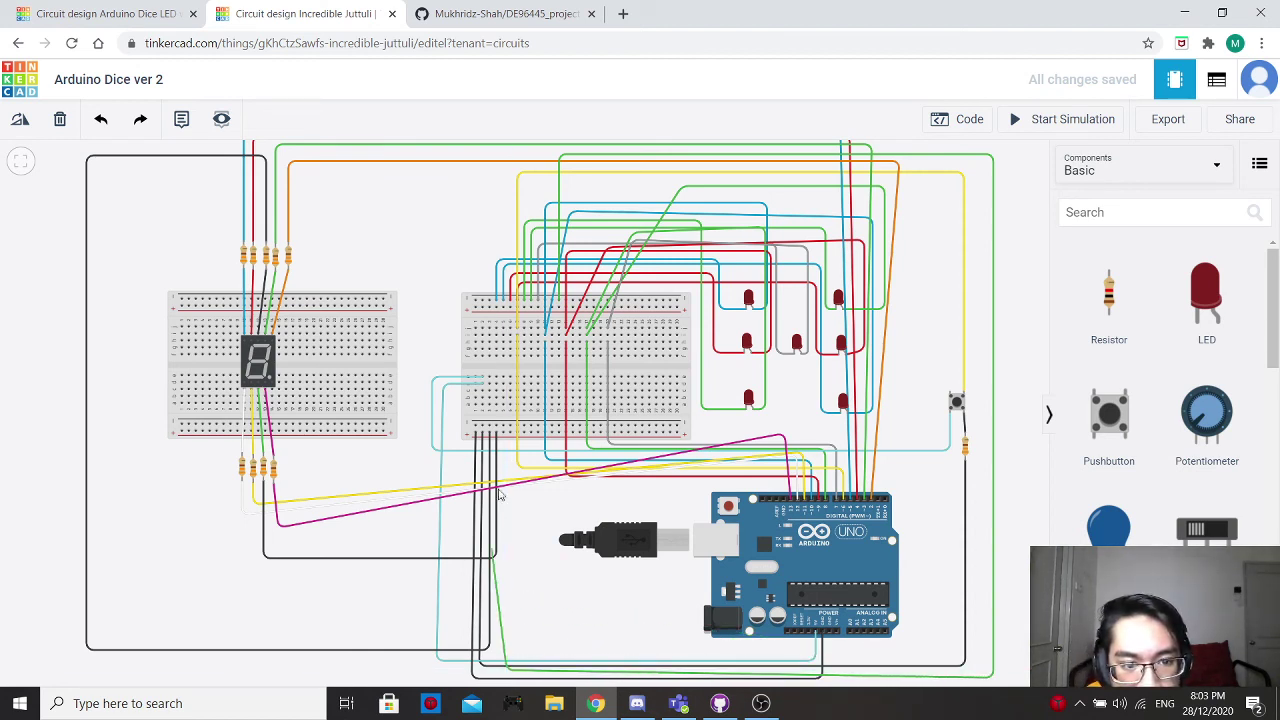
click(505, 433)
click(915, 202)
click(914, 212)
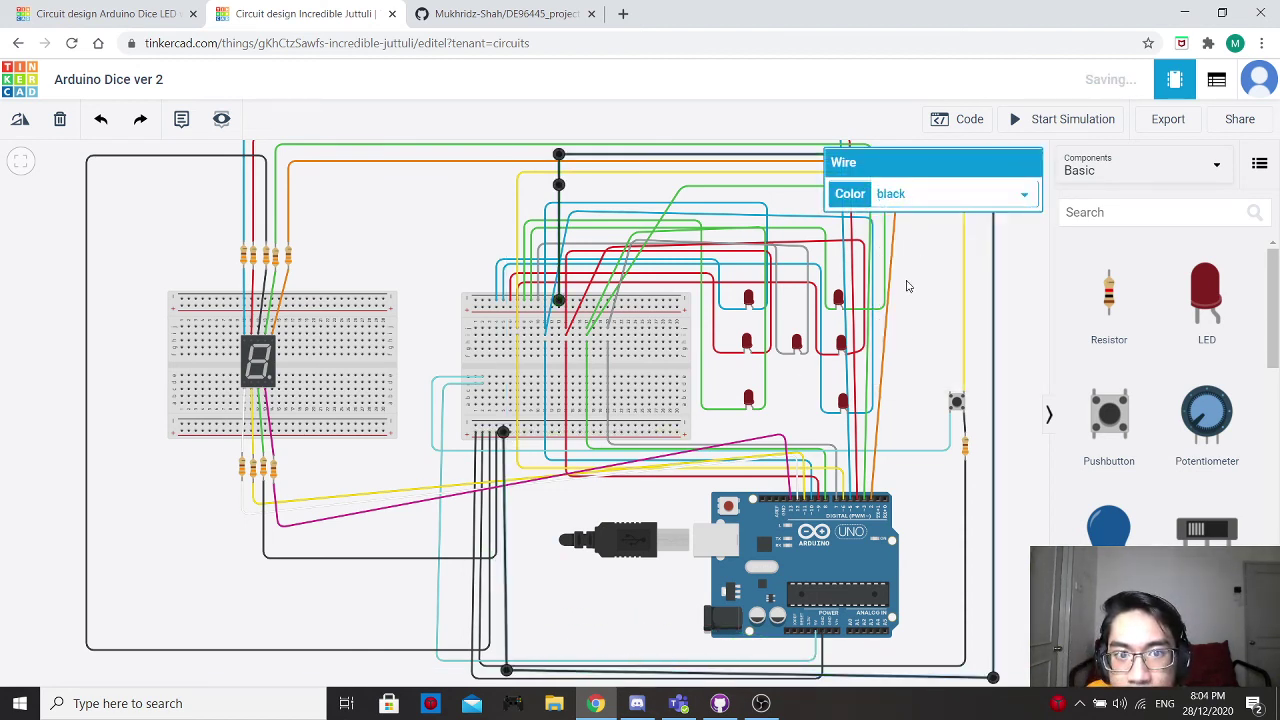
click(930, 328)
scroll(929, 330, down, 2)
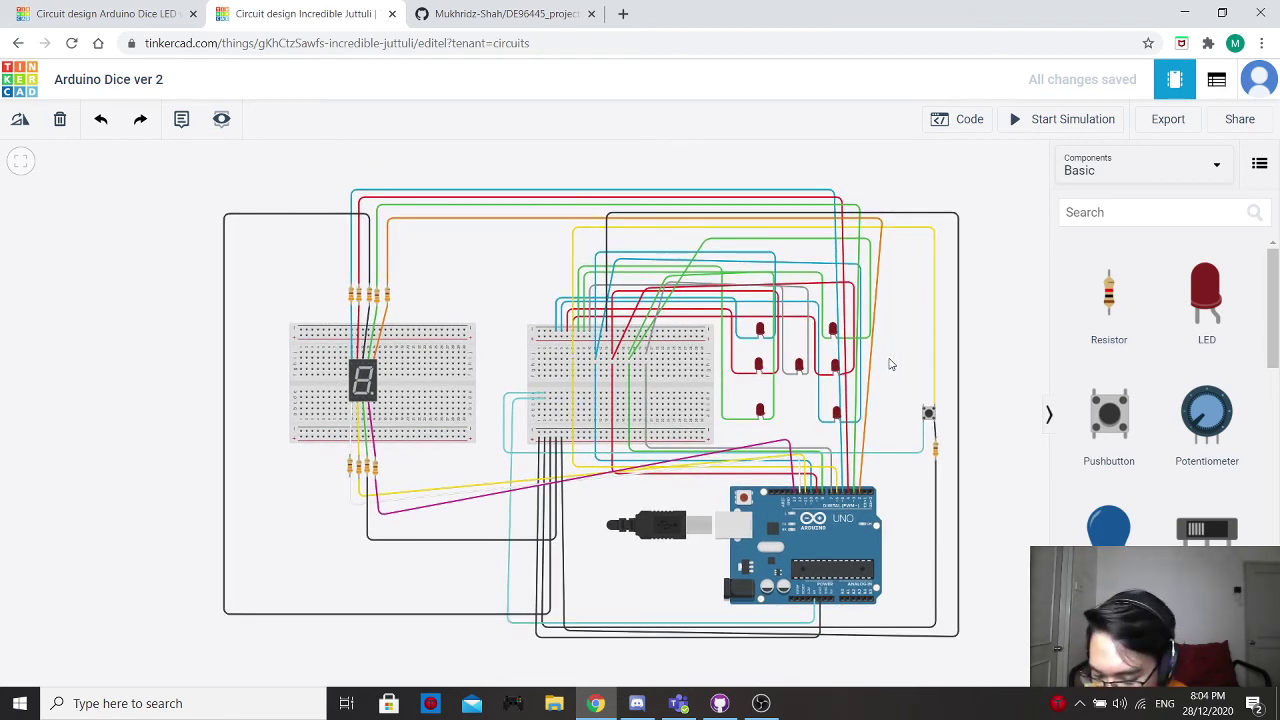
Open the Arduino's code editor and switch it from Blocks to Text mode, accepting the loss of the blocks.
drag(903, 331, 859, 315)
click(958, 120)
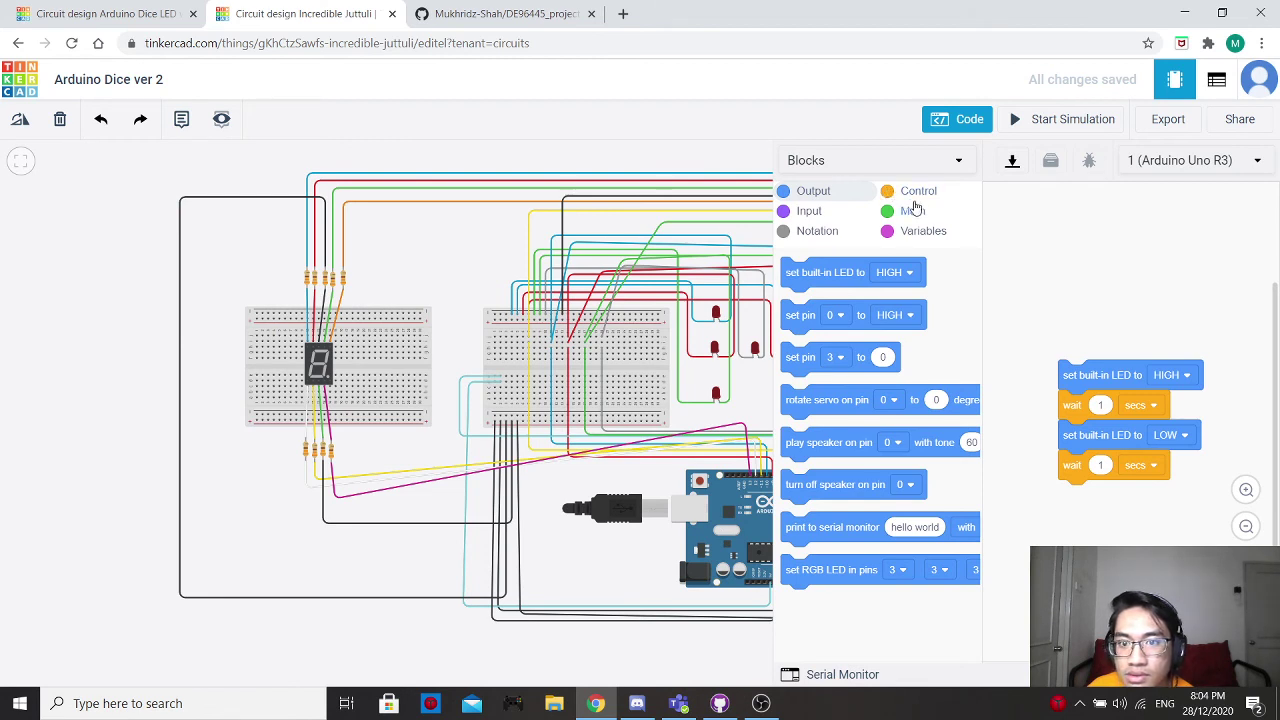
click(894, 164)
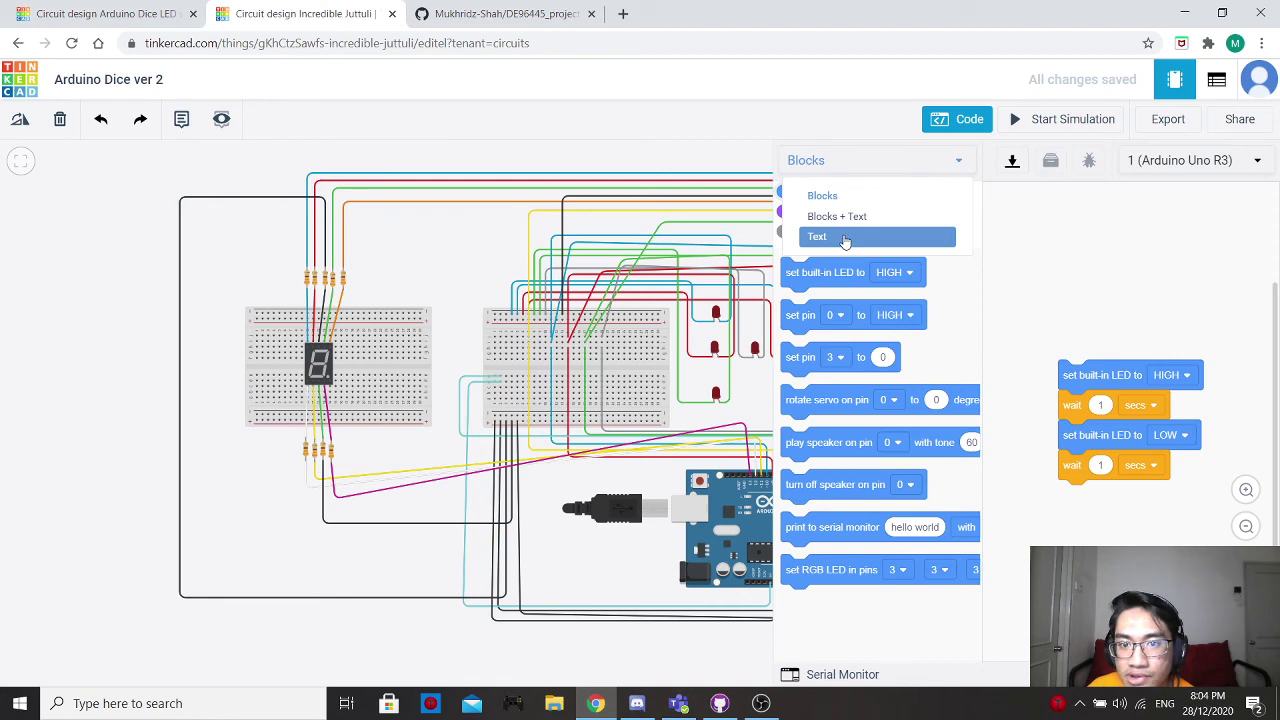
click(856, 164)
click(856, 164)
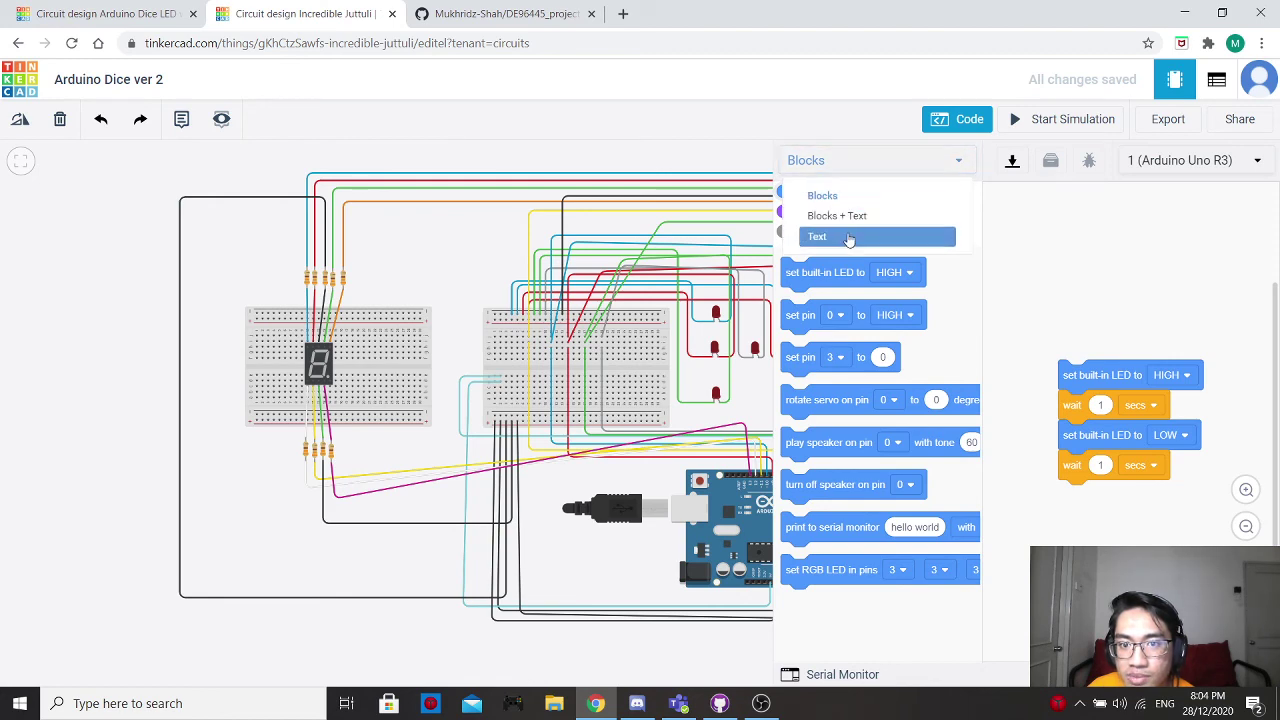
click(848, 237)
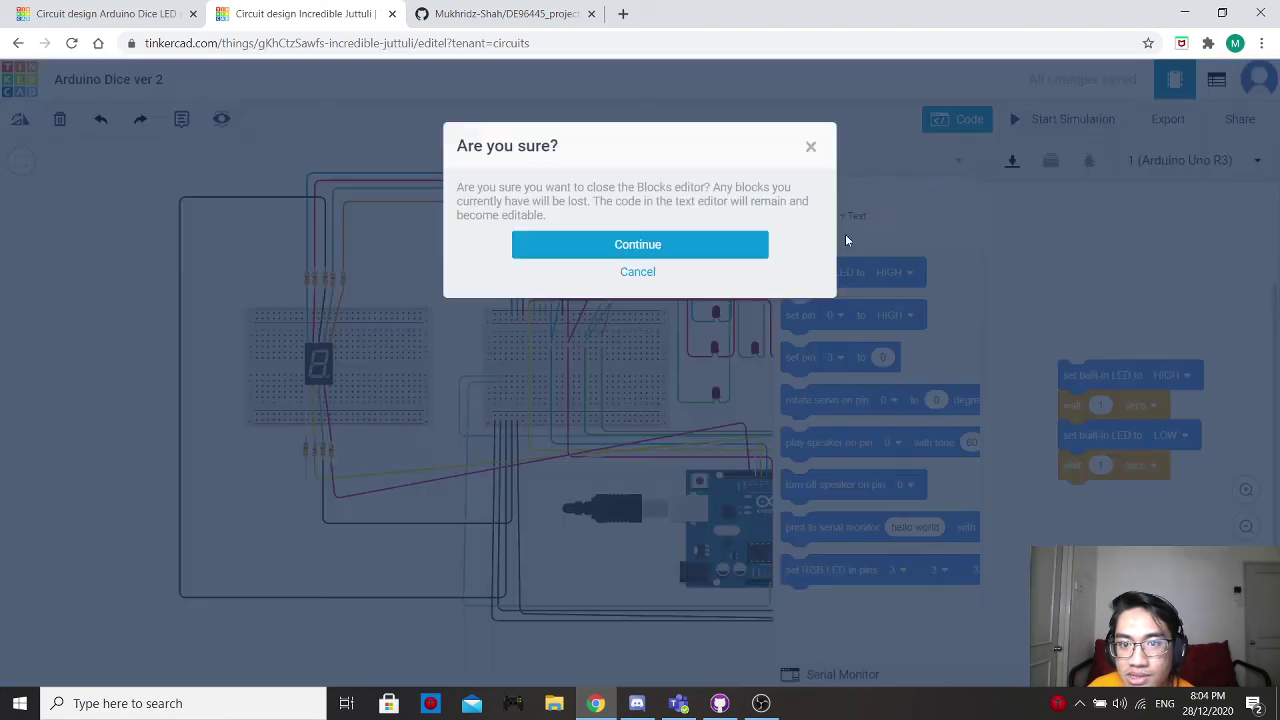
click(726, 246)
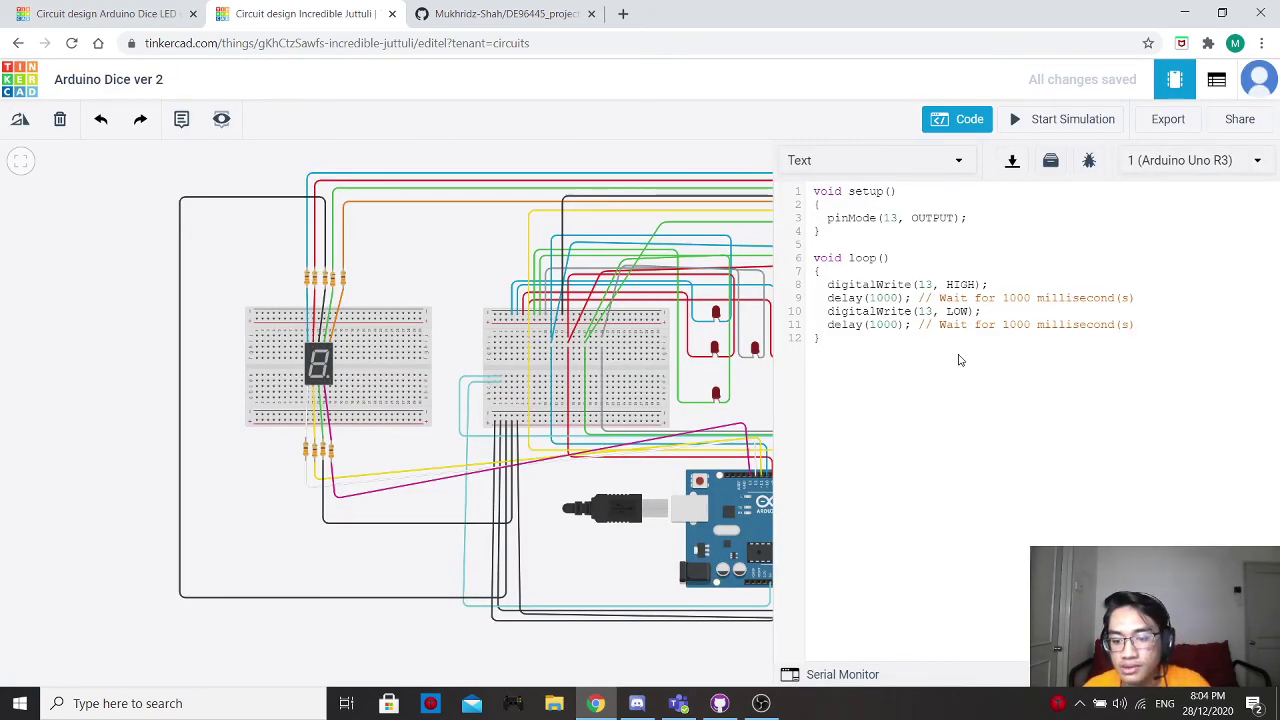
Delete all of the default blink code so the text editor is empty.
key(BackSpace)
key(BackSpace)
key(BackSpace)
key(BackSpace)
key(BackSpace)
key(BackSpace)
key(BackSpace)
key(BackSpace)
key(BackSpace)
key(BackSpace)
key(BackSpace)
key(BackSpace)
key(BackSpace)
key(BackSpace)
key(BackSpace)
key(BackSpace)
key(BackSpace)
key(BackSpace)
key(BackSpace)
key(BackSpace)
key(BackSpace)
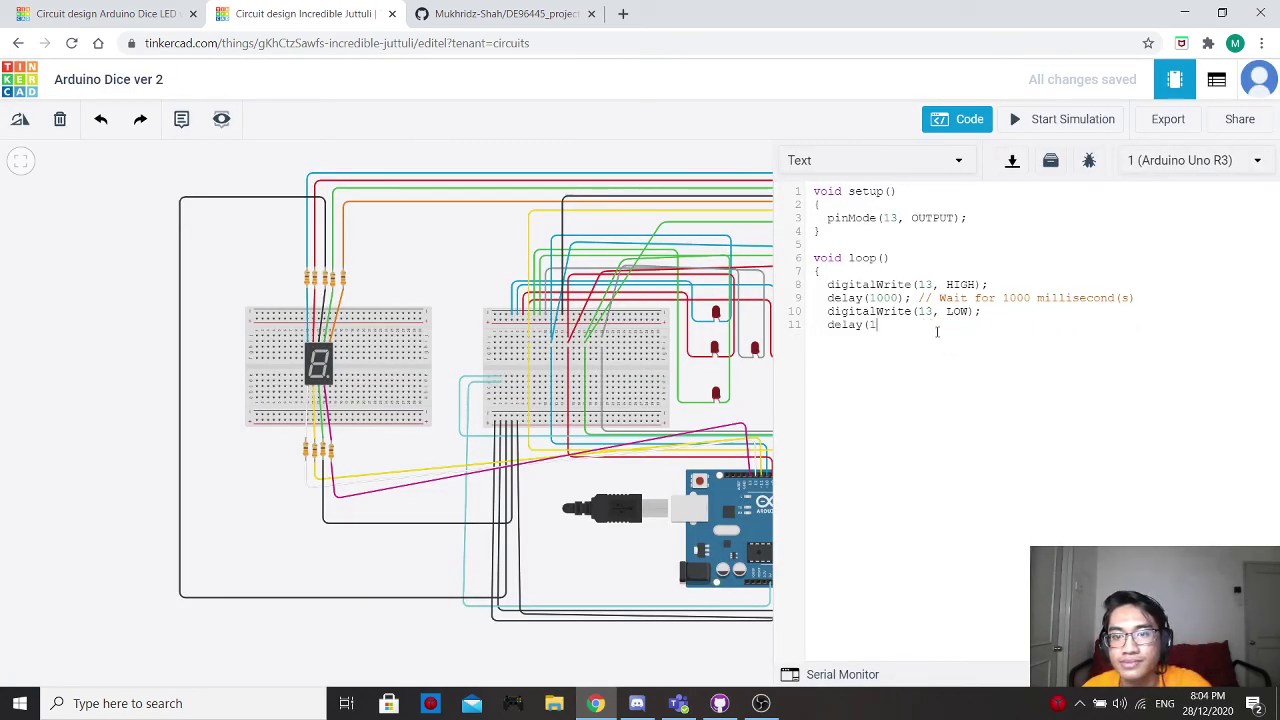
drag(974, 316, 815, 188)
key(BackSpace)
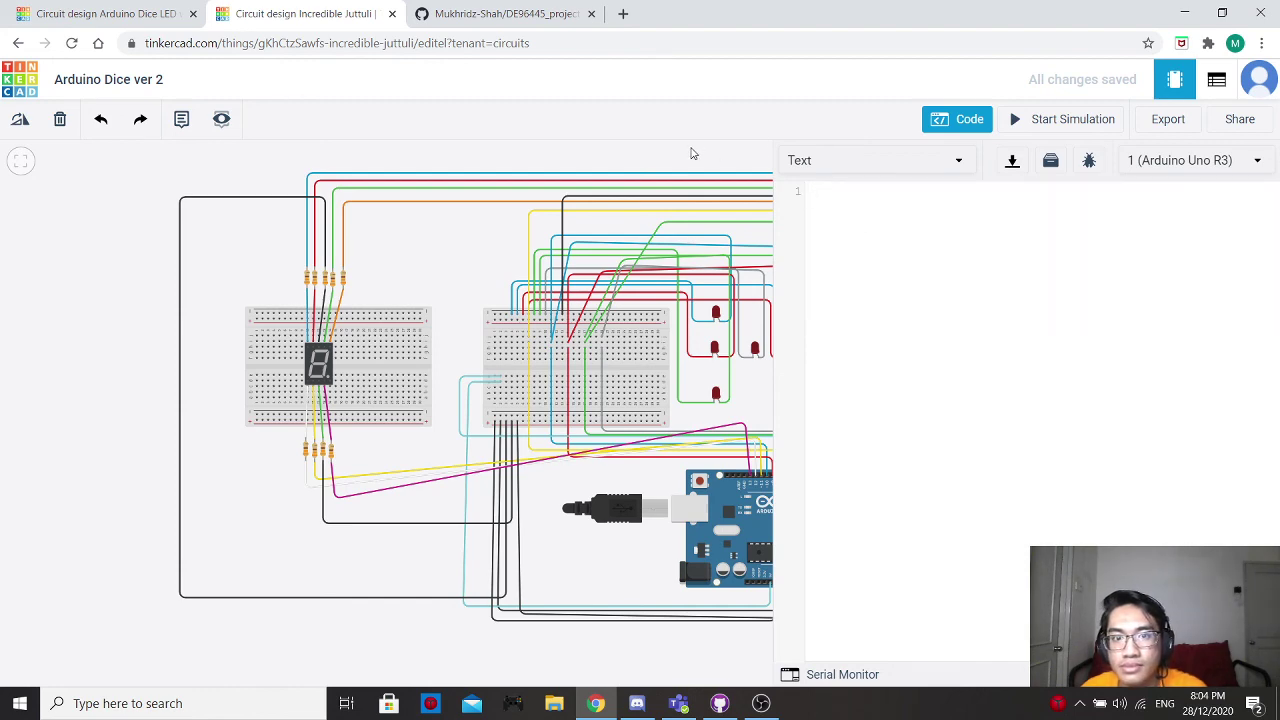
Switch to the "Arduino Dice LED with 7 segment display" design, open its code and copy the entire 95-line program.
drag(690, 153, 533, 165)
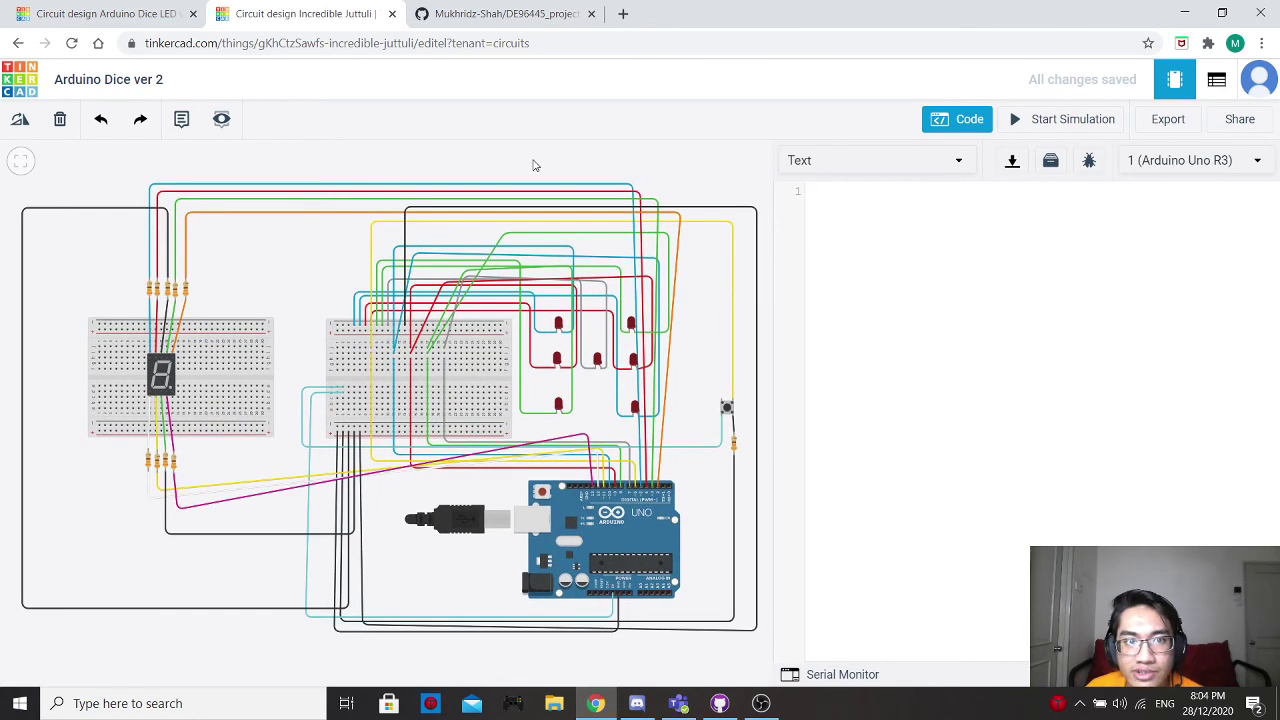
click(568, 13)
click(360, 13)
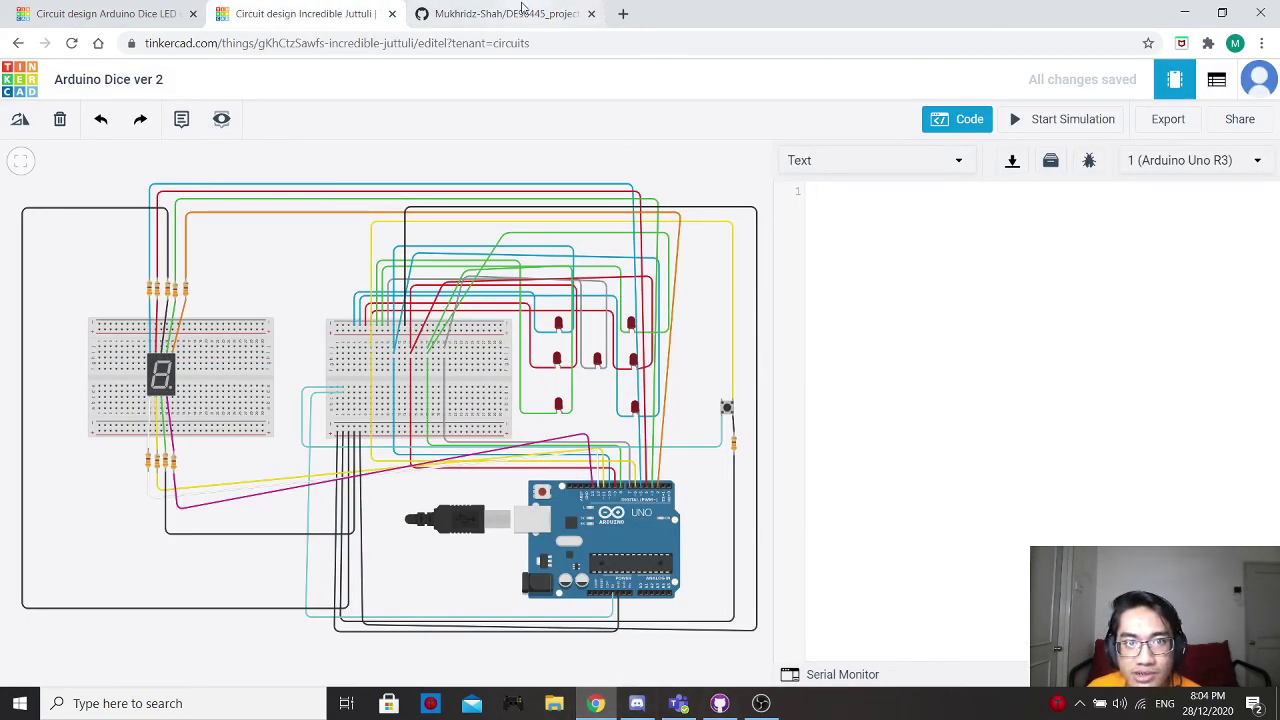
click(118, 10)
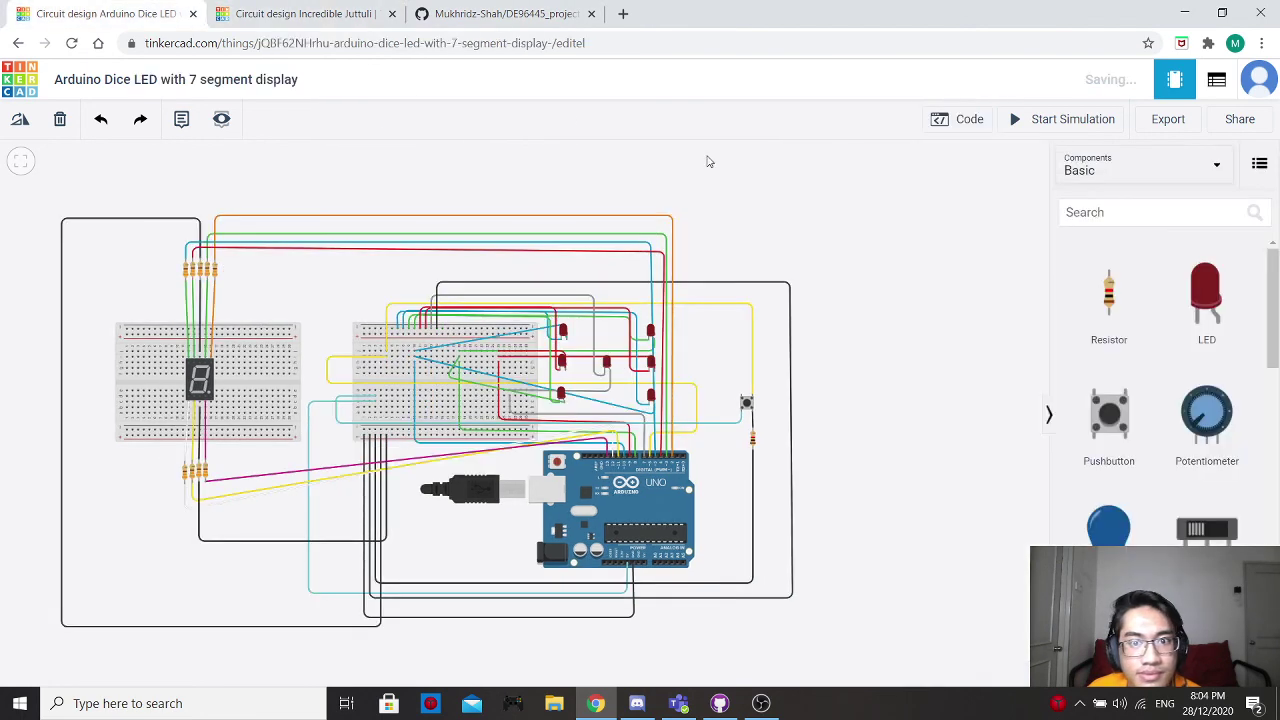
click(958, 125)
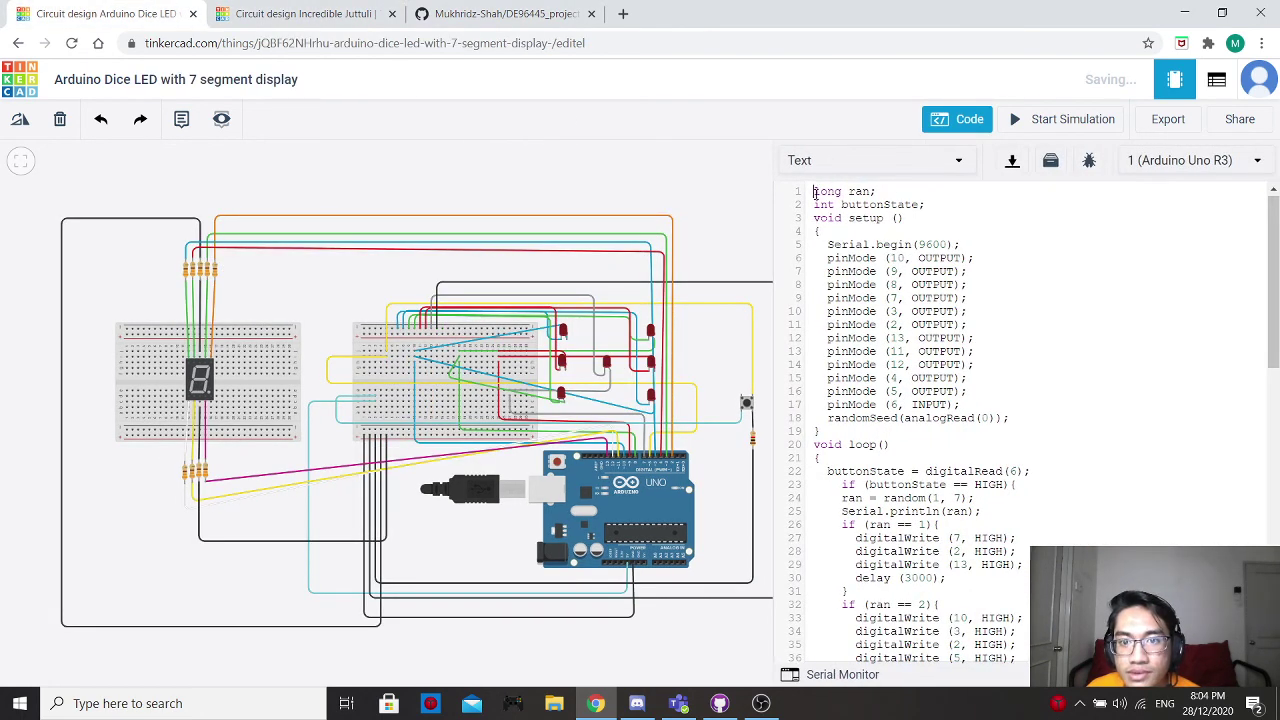
drag(814, 192, 993, 647)
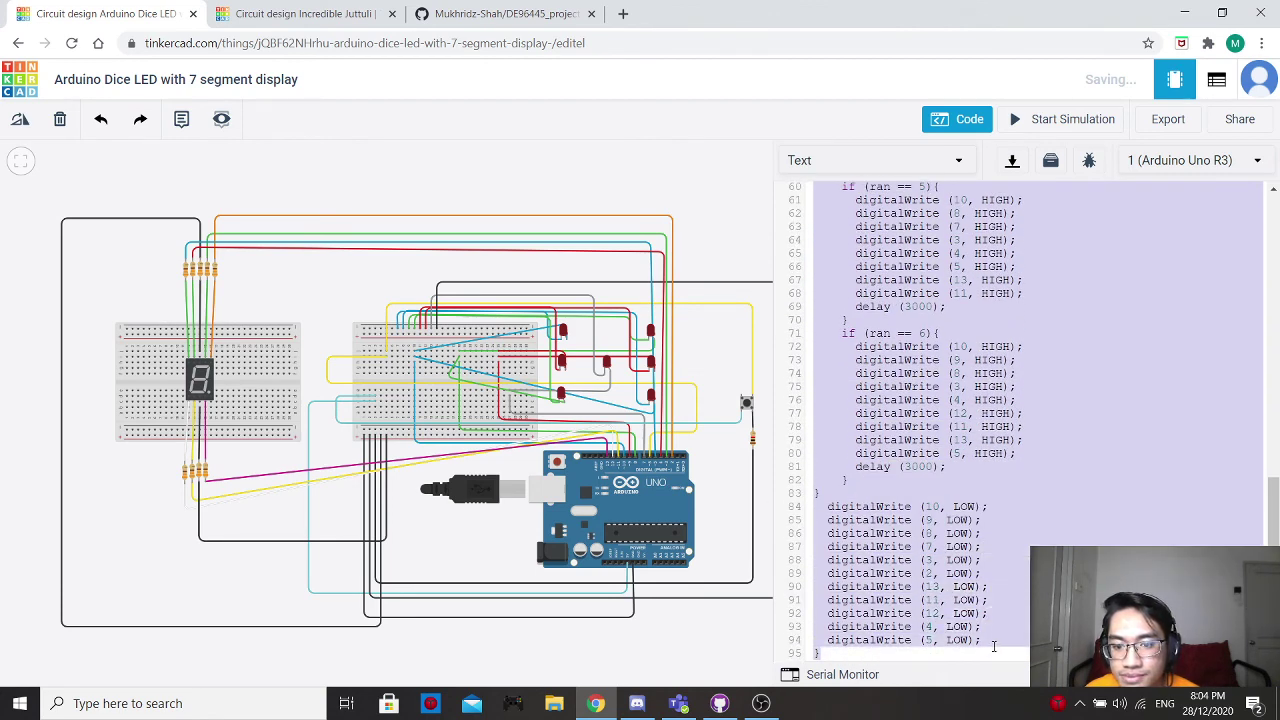
right_click(951, 560)
click(987, 357)
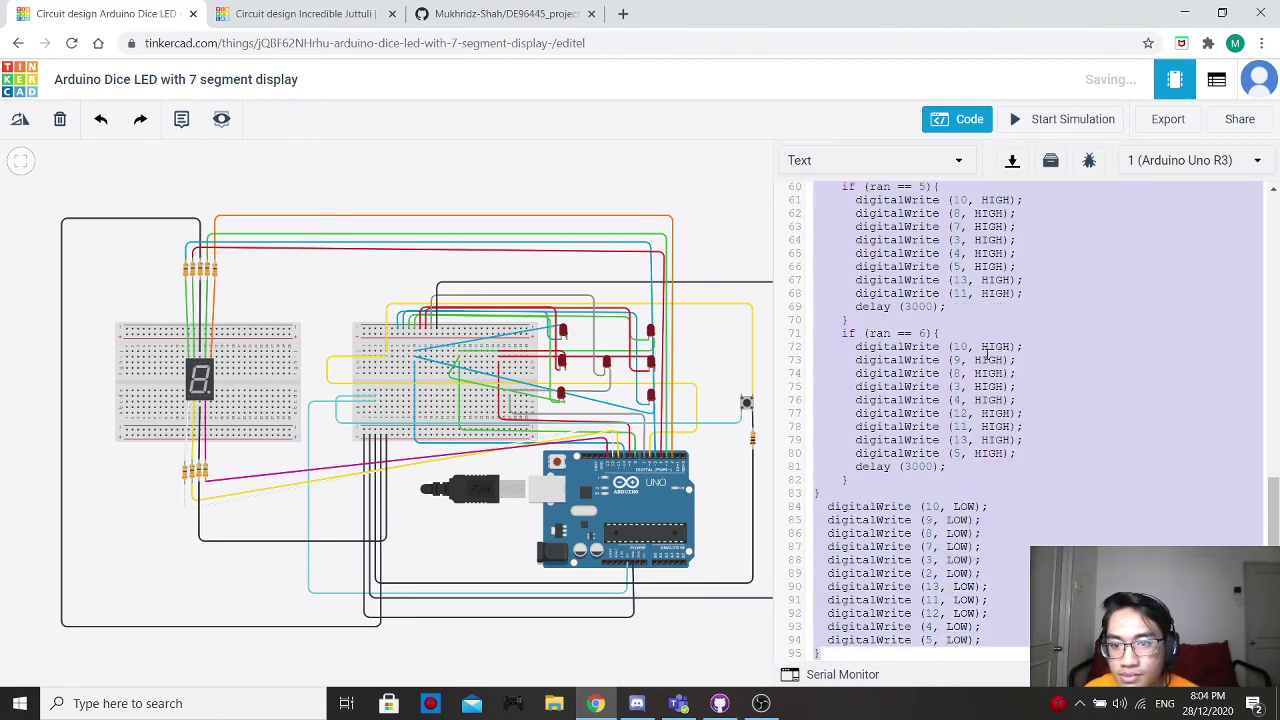
Return to the "Arduino Dice ver 2" design and paste the copied dice program into its empty code editor.
click(300, 13)
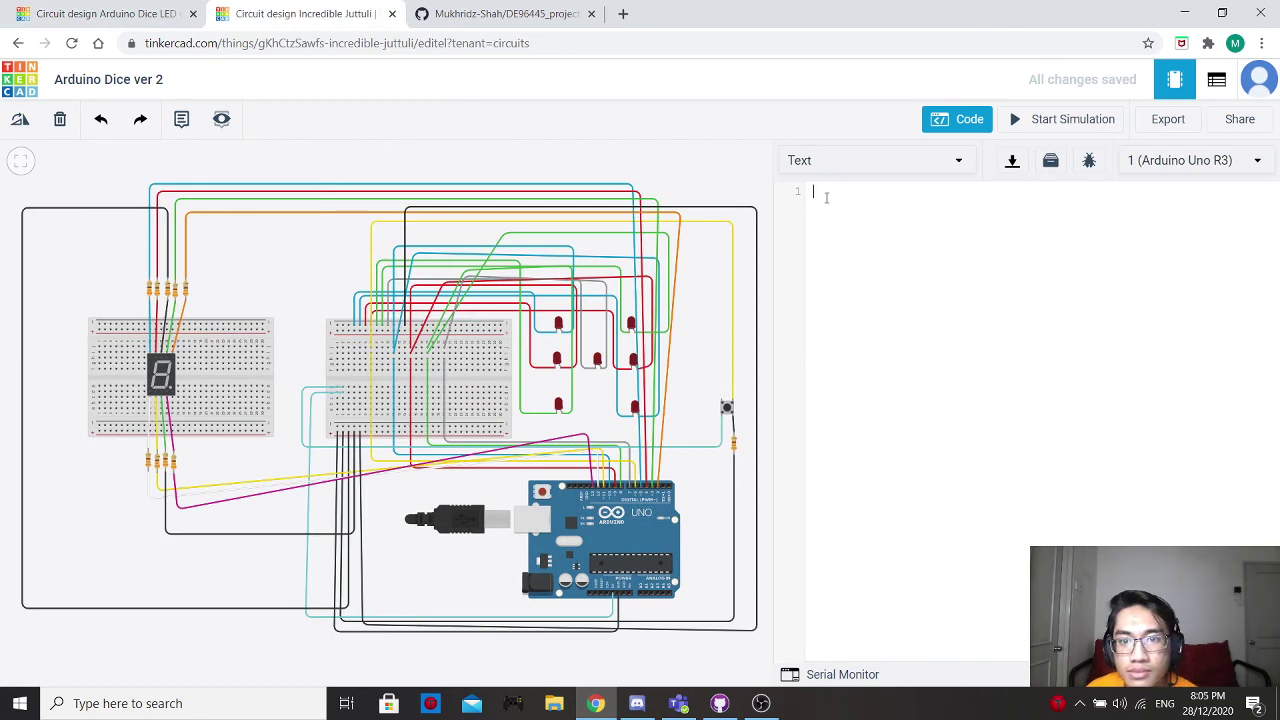
right_click(826, 197)
click(879, 327)
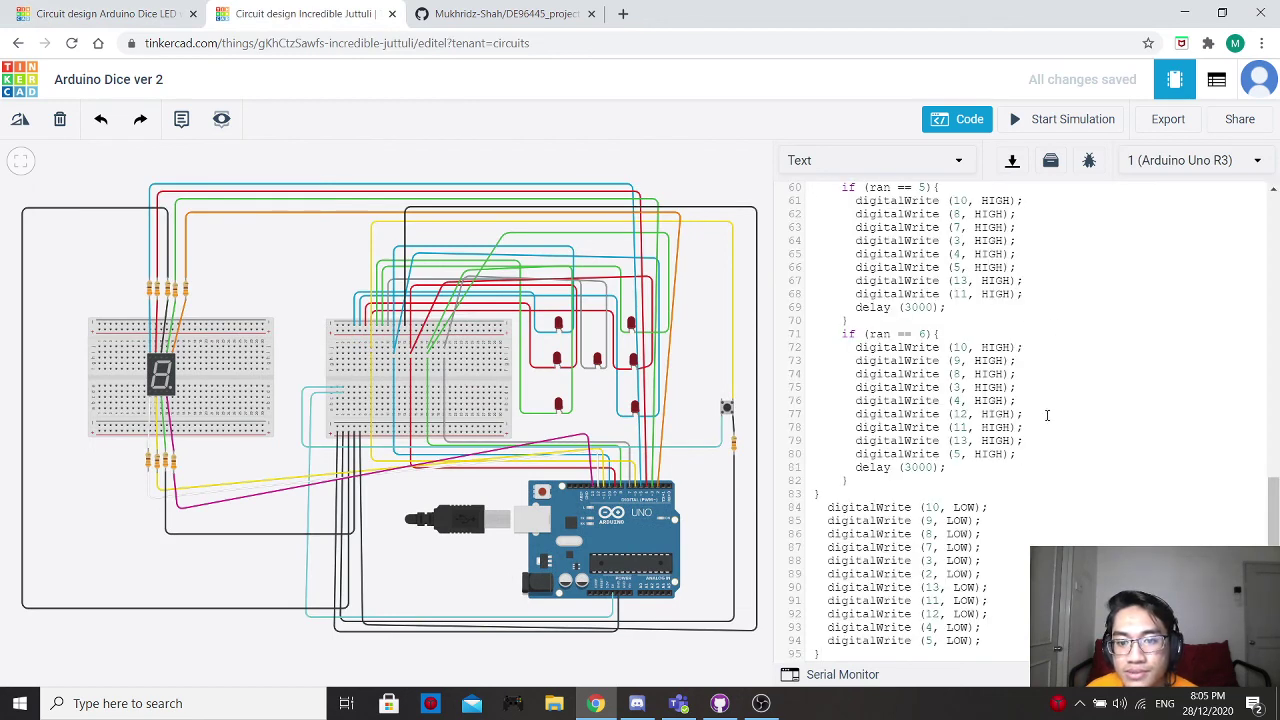
scroll(1050, 428, up, 10)
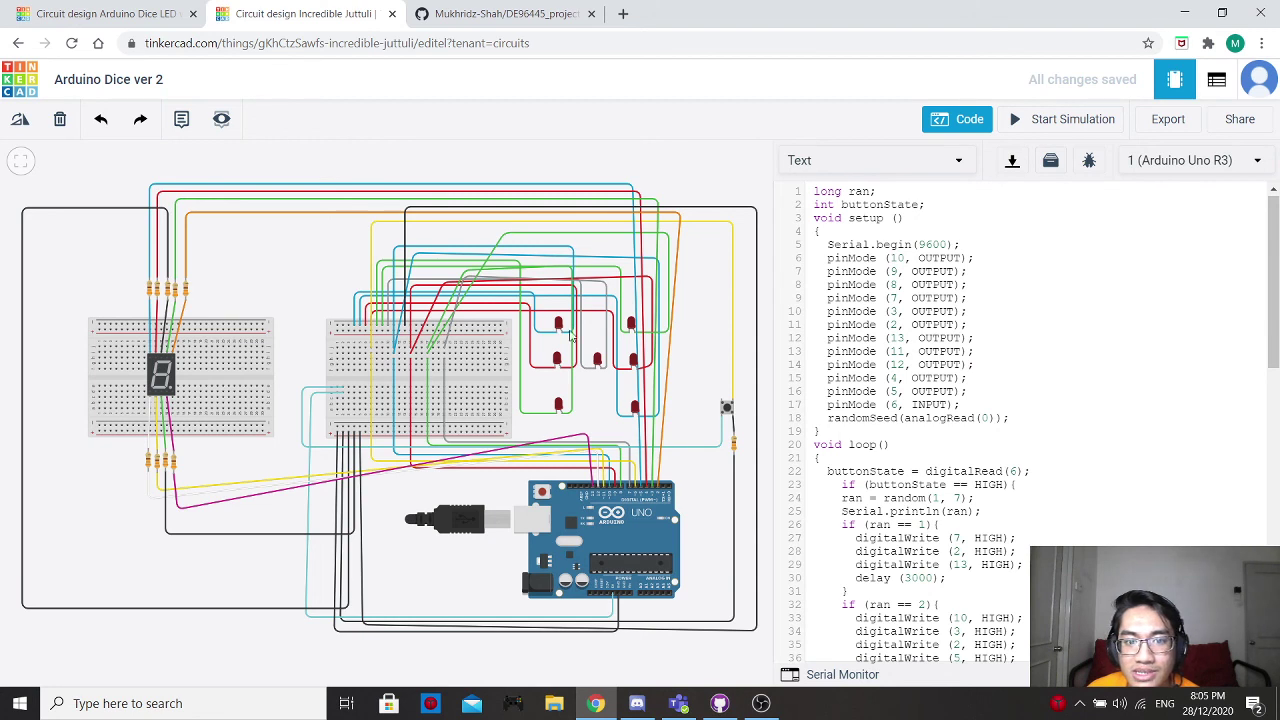
Simulate the circuit with the Serial Monitor open and roll the dice three times with the pushbutton, checking the LEDs and display.
click(1073, 121)
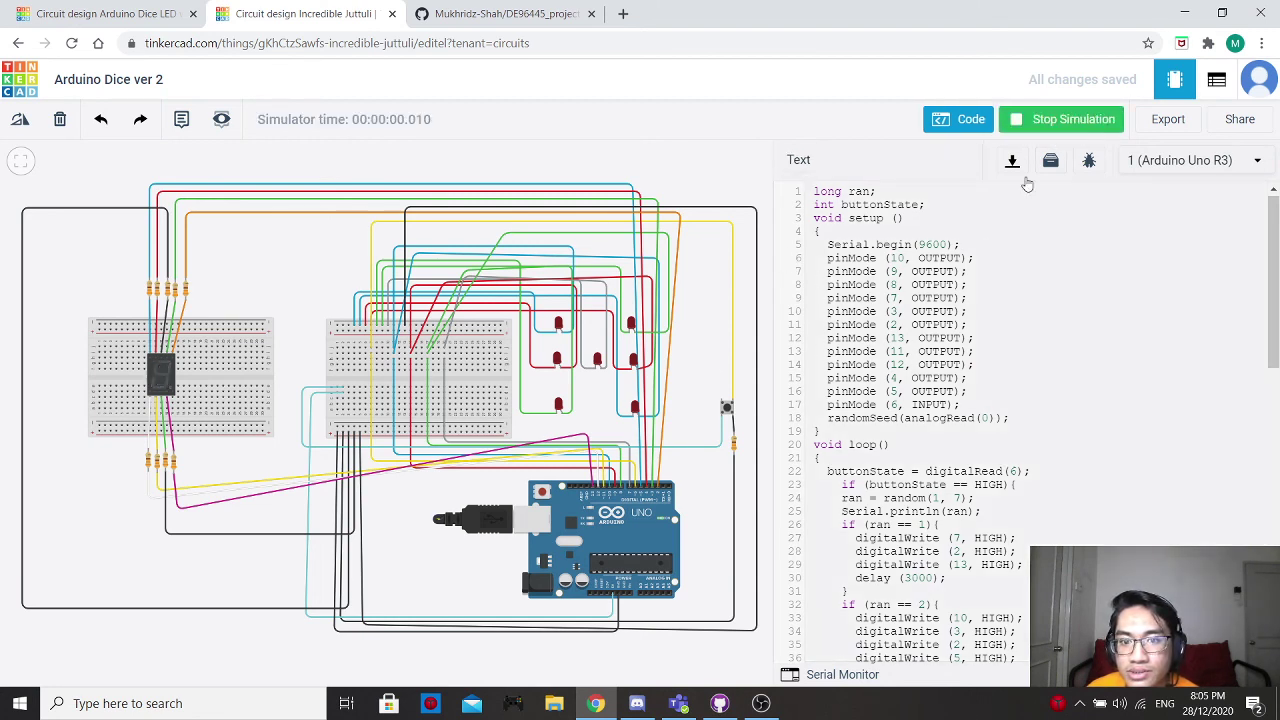
click(847, 678)
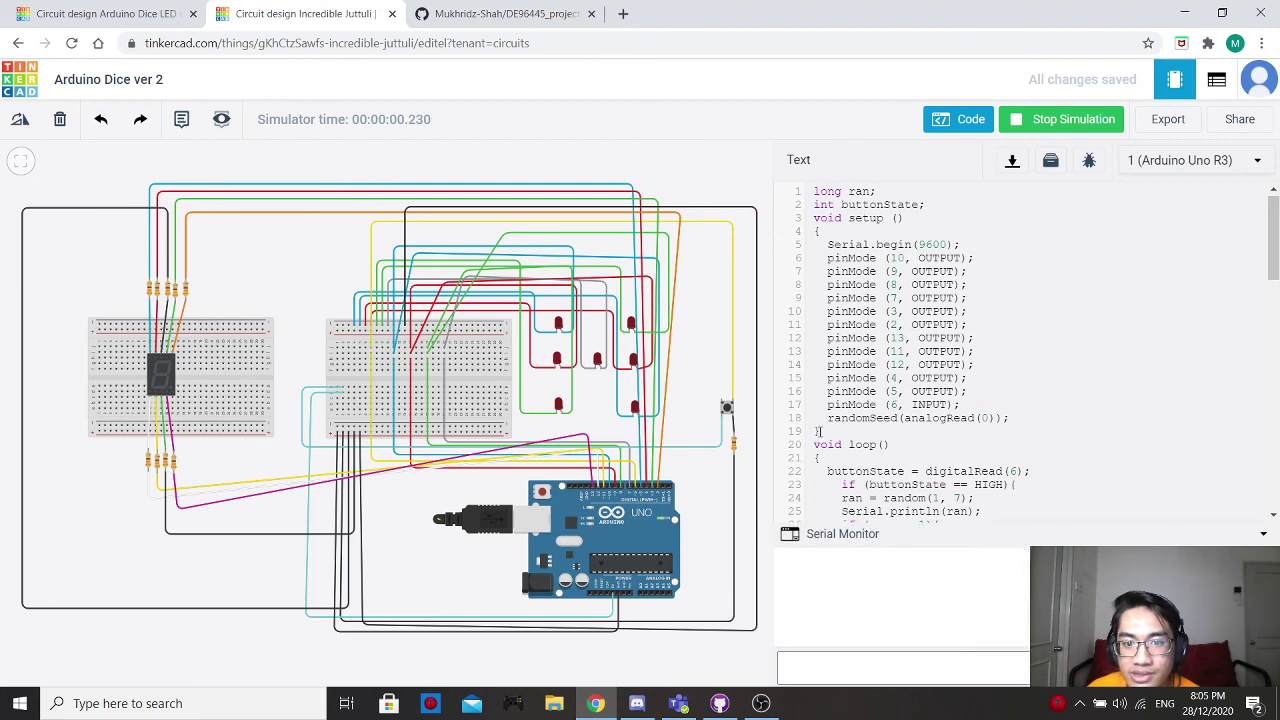
click(727, 410)
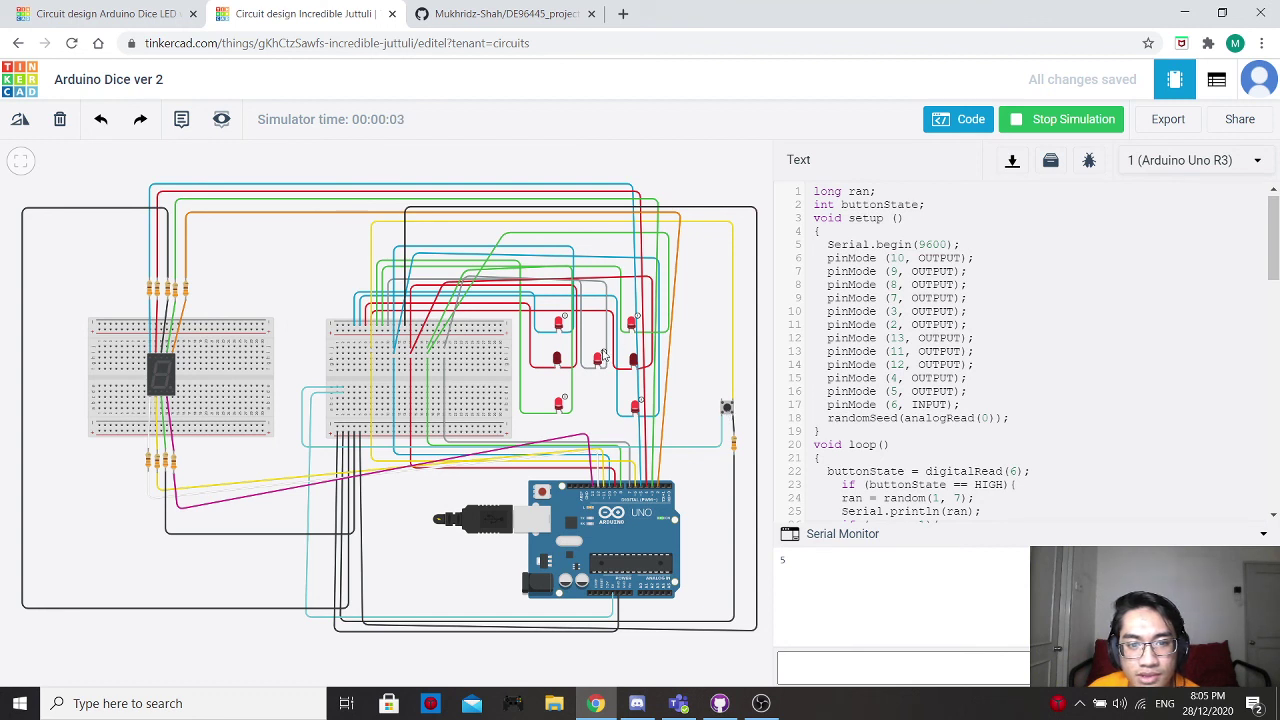
click(727, 410)
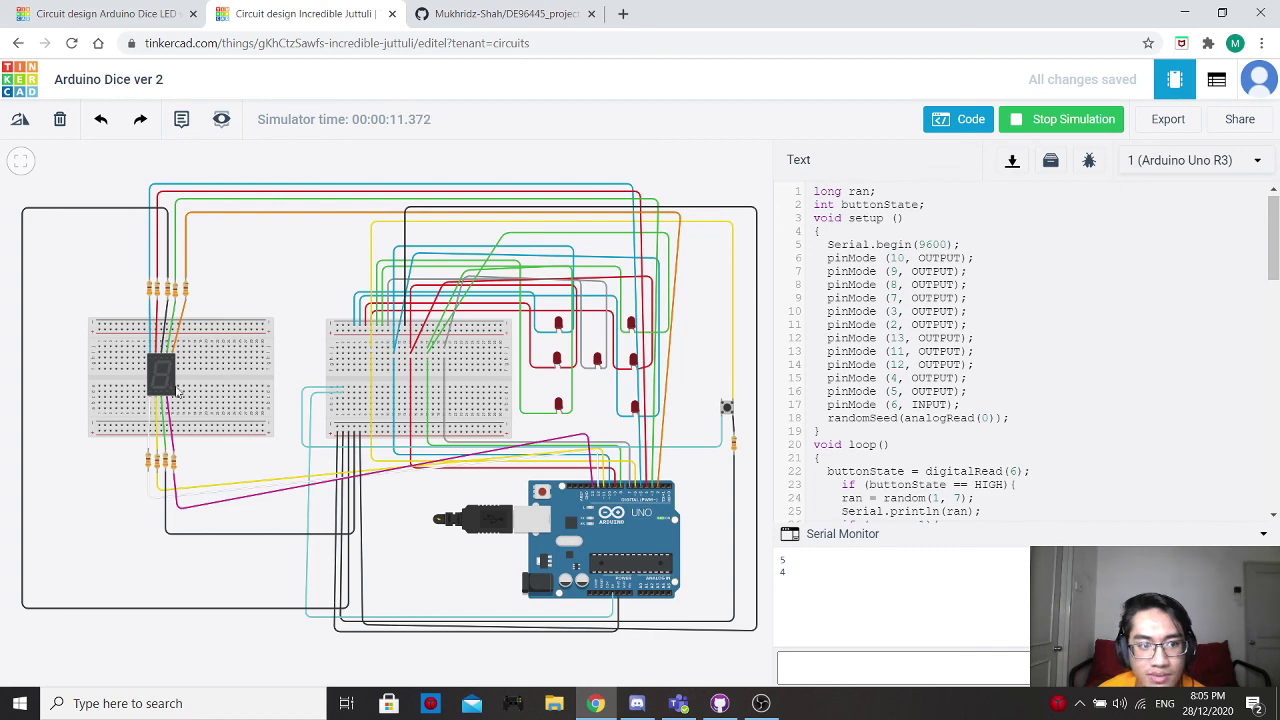
click(728, 408)
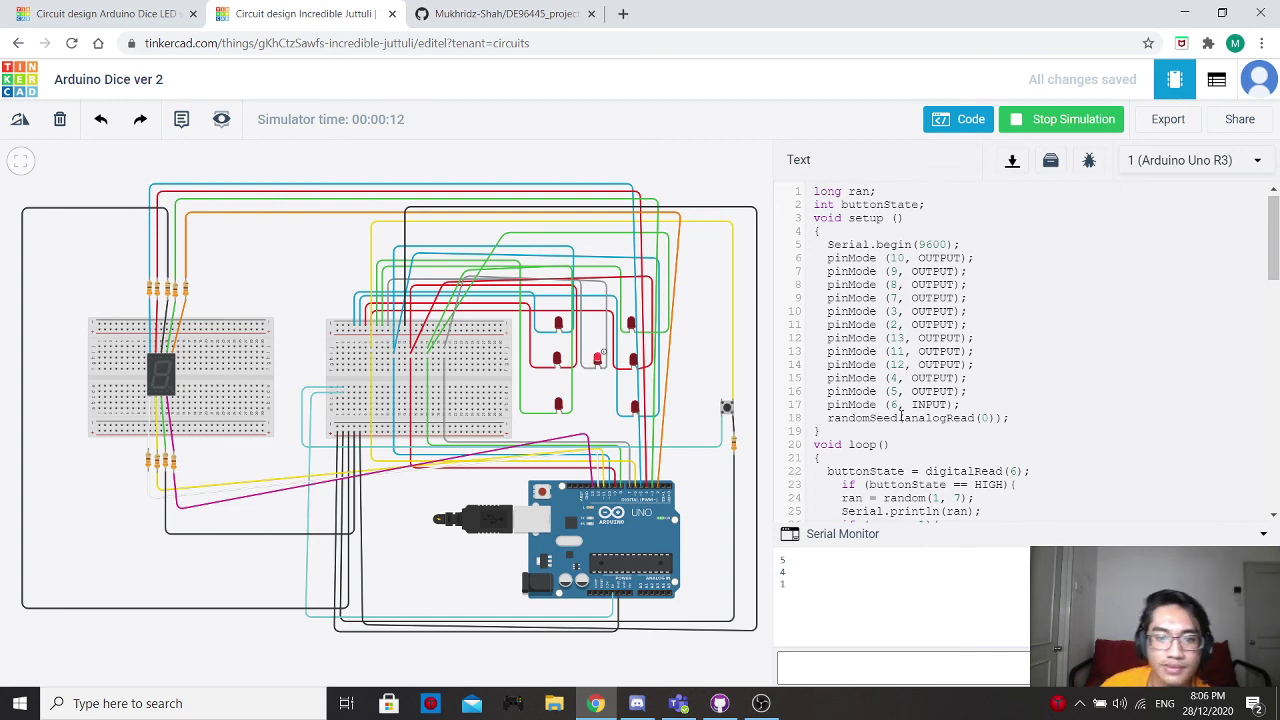
Examine the wiring and code of the "Arduino Dice LED with 7 segment display" design for comparison.
click(170, 18)
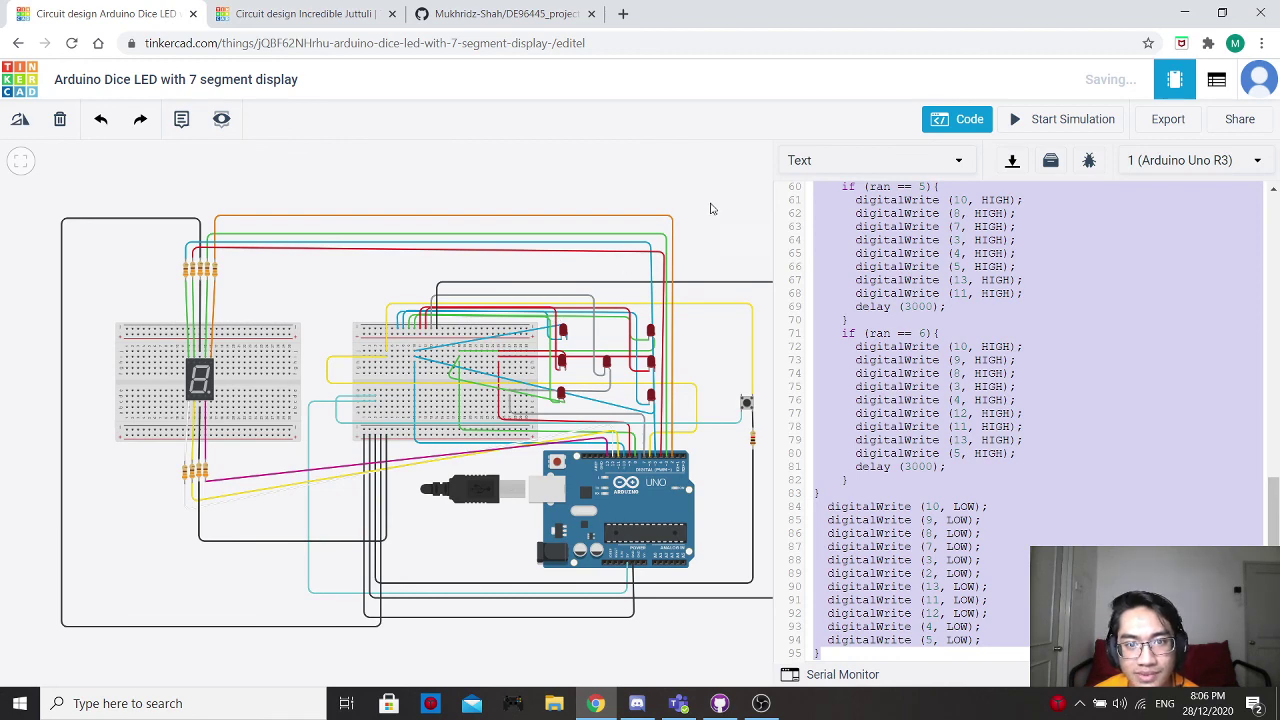
drag(723, 237, 699, 240)
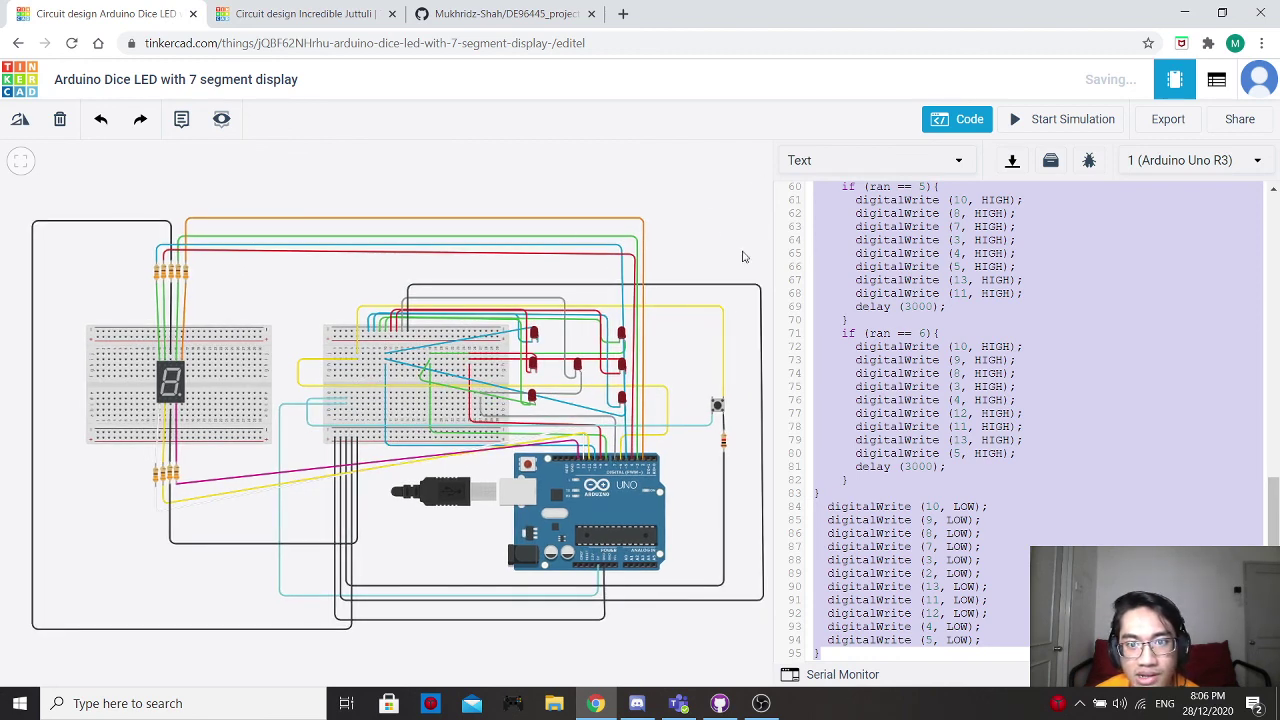
click(836, 252)
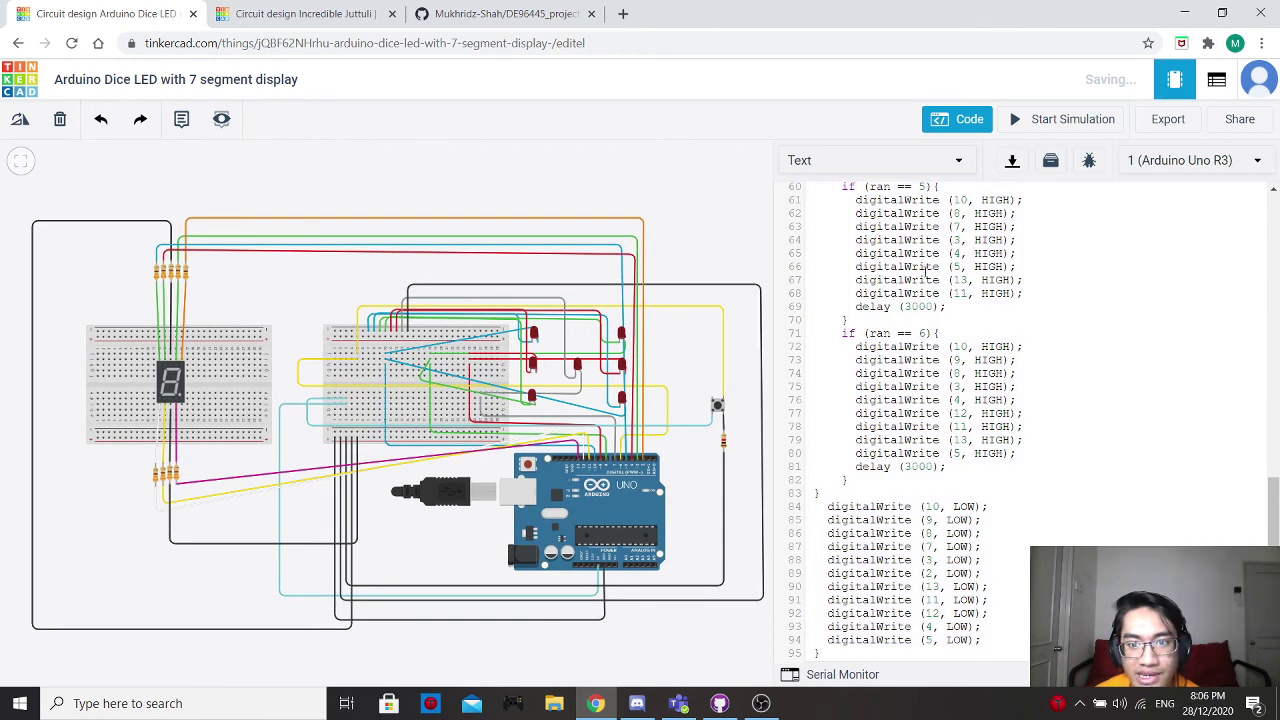
scroll(925, 270, up, 5)
scroll(833, 269, up, 3)
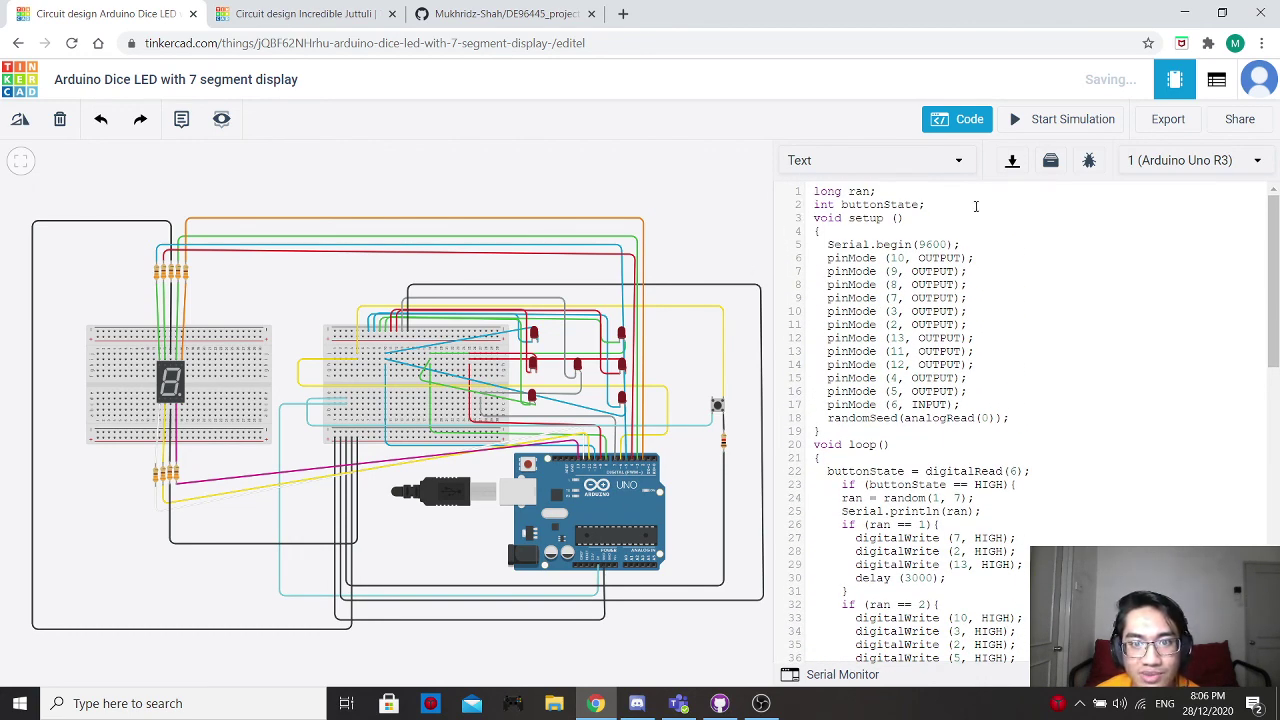
Return to the "Arduino Dice ver 2" design, stop the simulation and close the code editor.
click(338, 18)
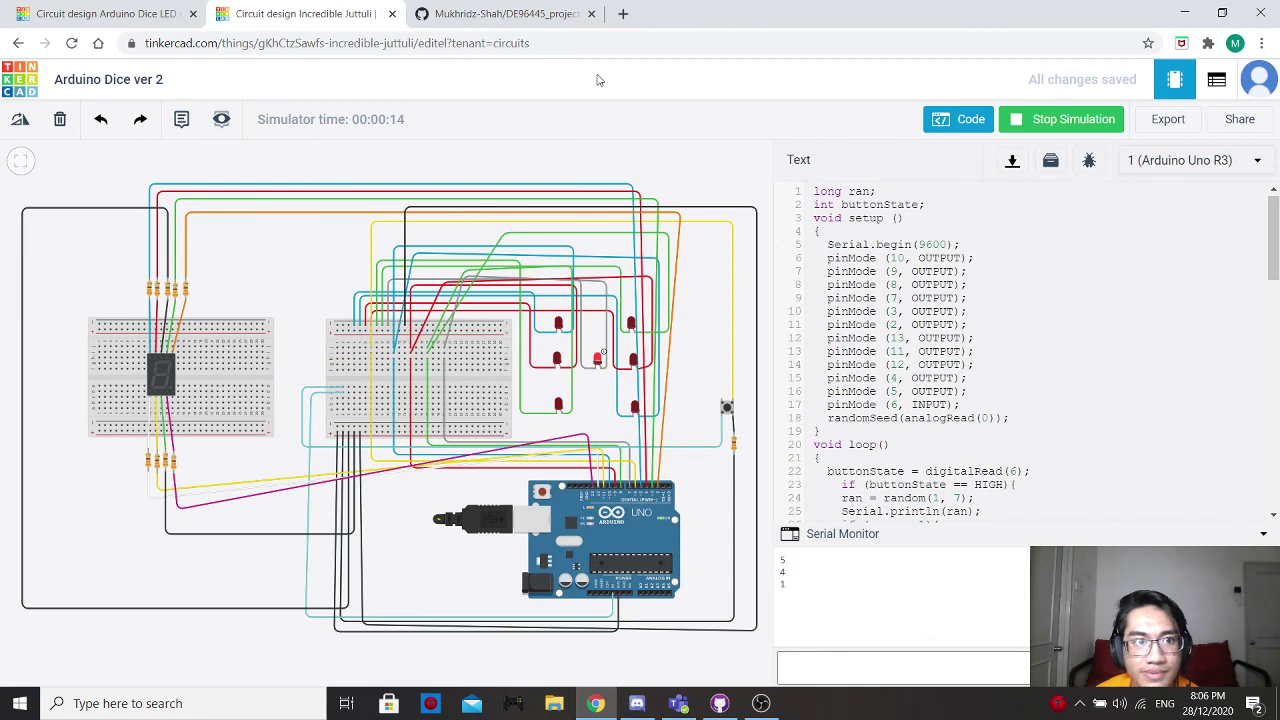
click(1060, 133)
click(948, 119)
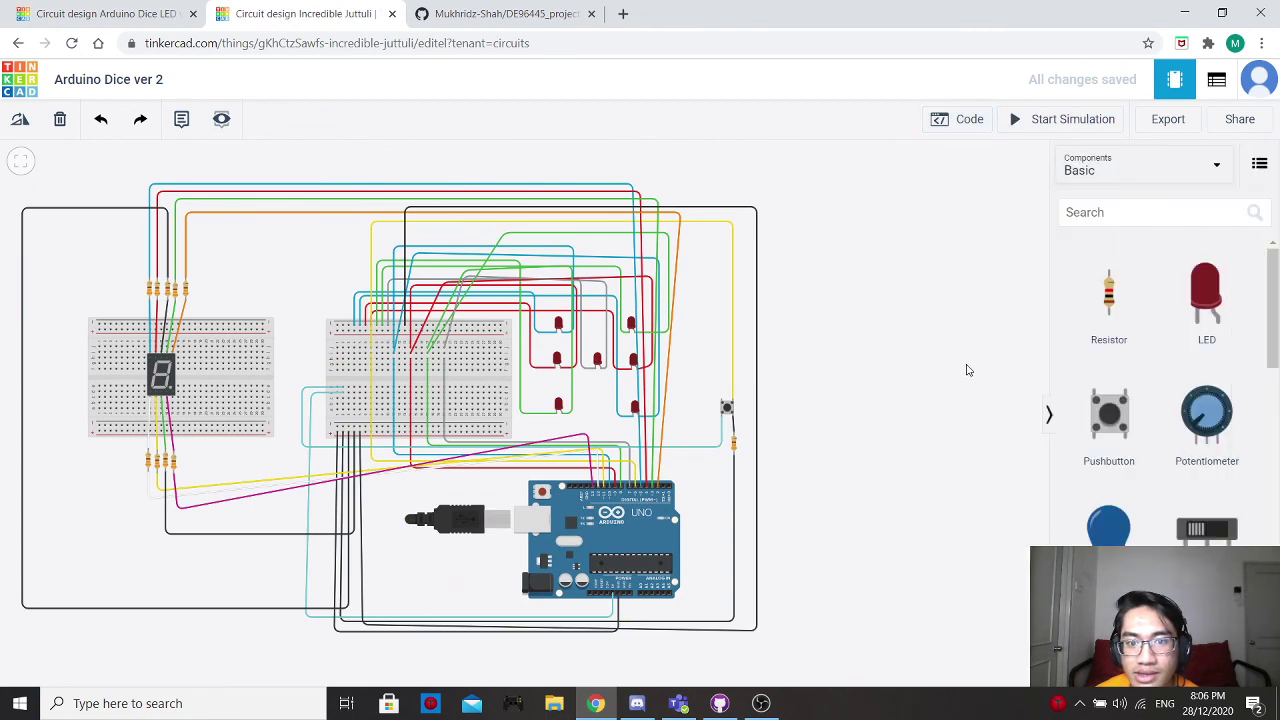